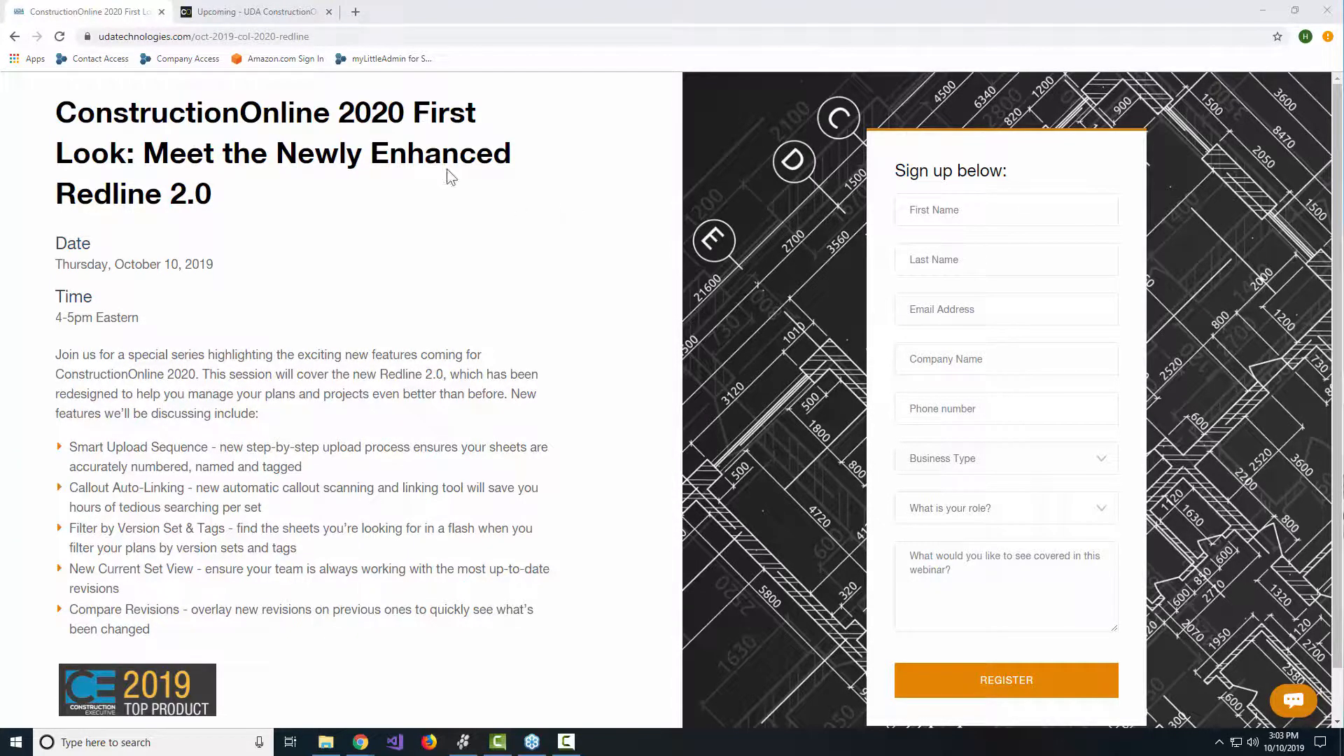
- Switch to ConstructionOnline and open the Redline Planroom of the 2272 Hamilton project
left_click(234, 12)
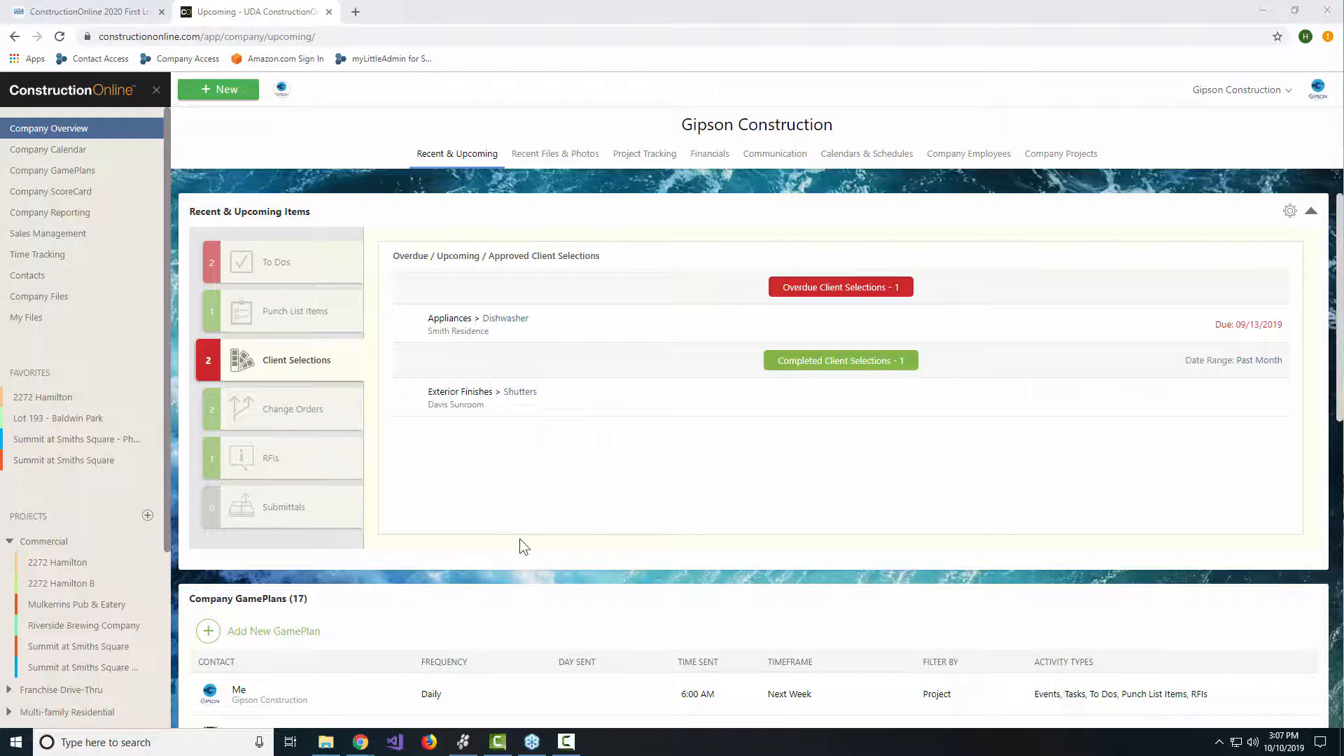
scroll(538, 558, "down", 1)
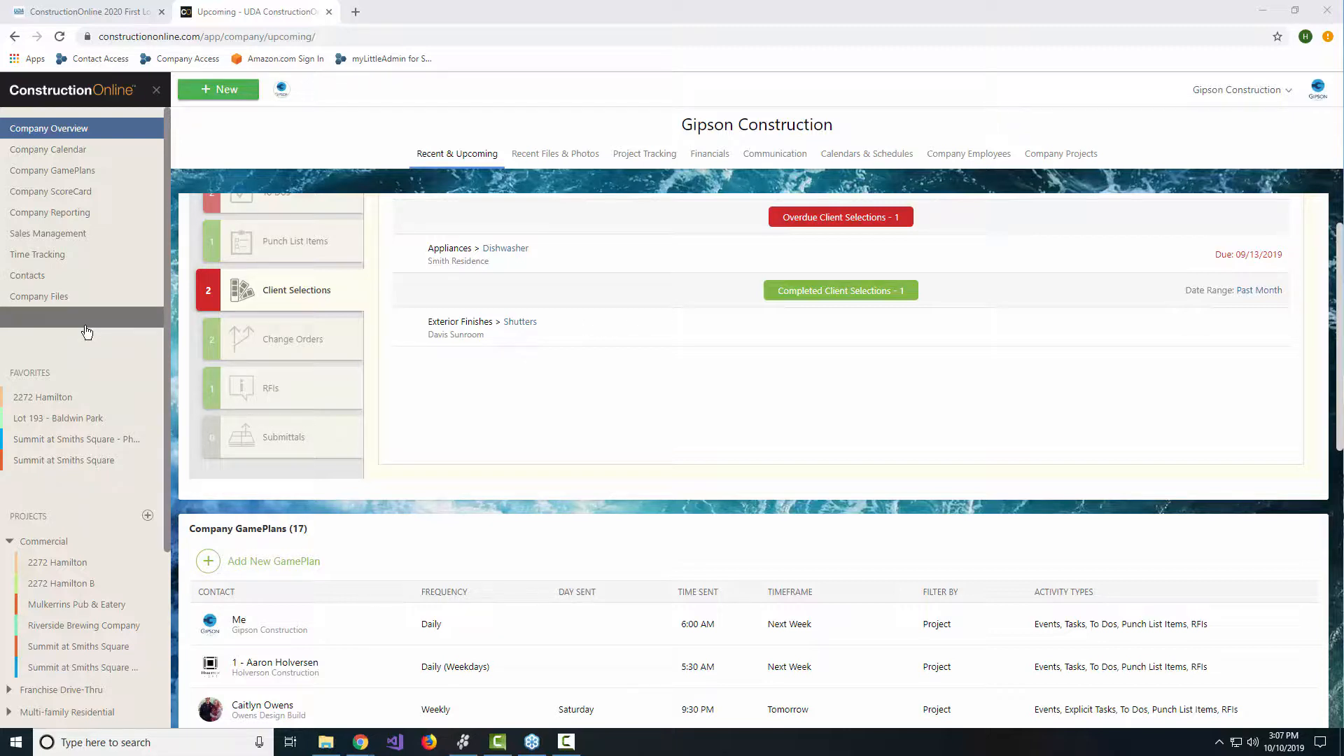
left_click(42, 395)
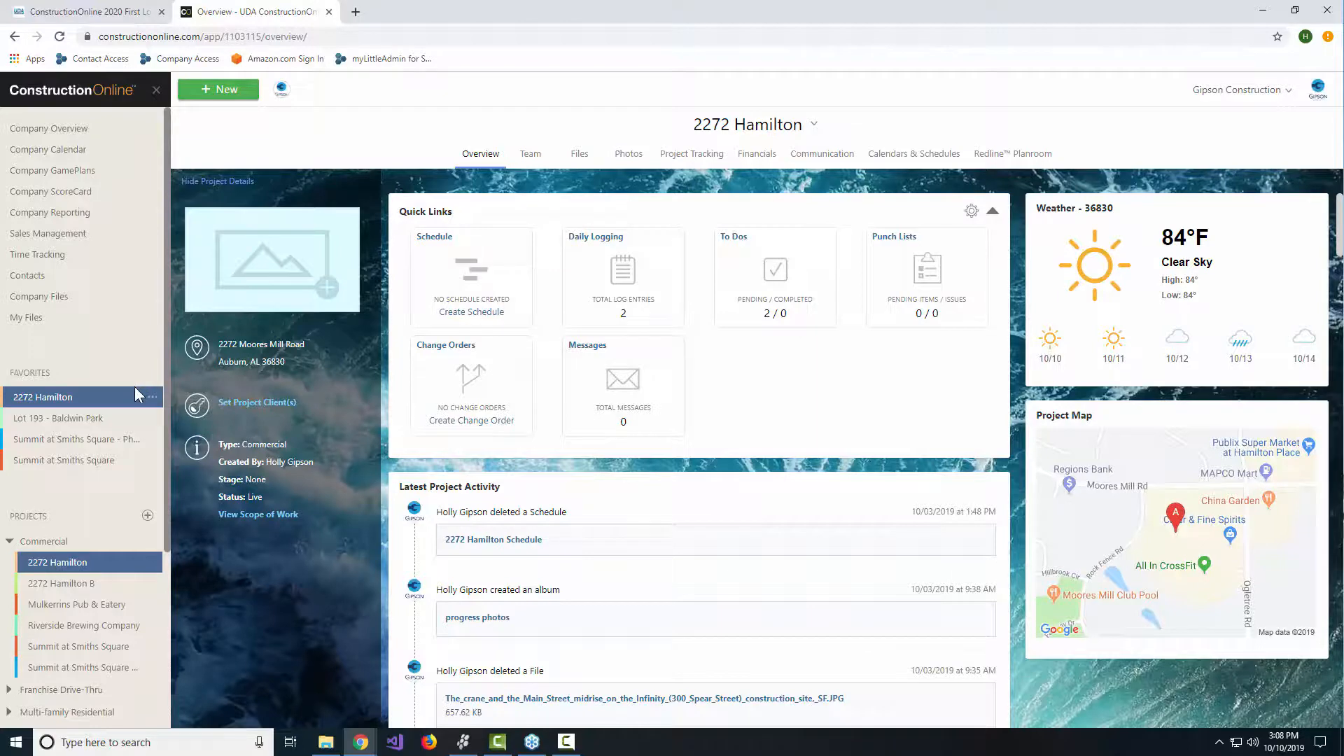
left_click(1026, 153)
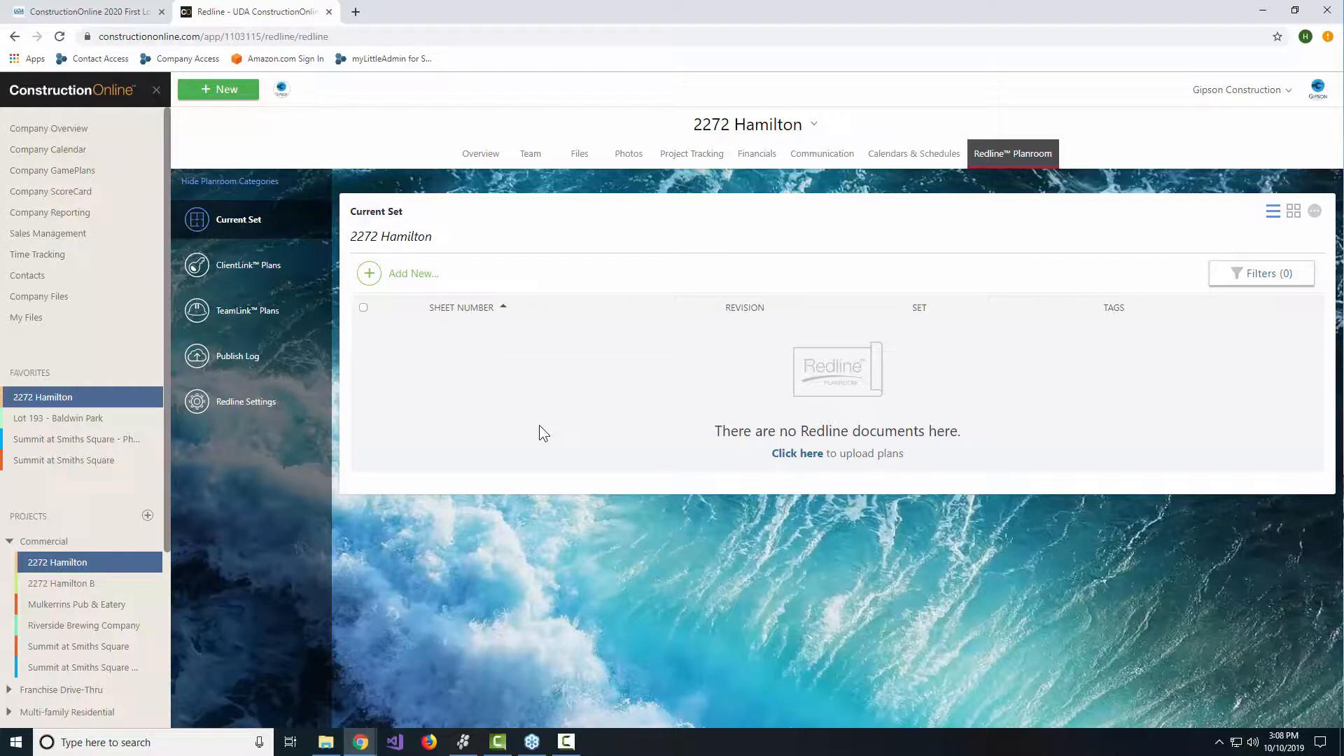
- Start a plan upload that adds the sheets to a new version set named "Issued for Construction"
left_click(799, 453)
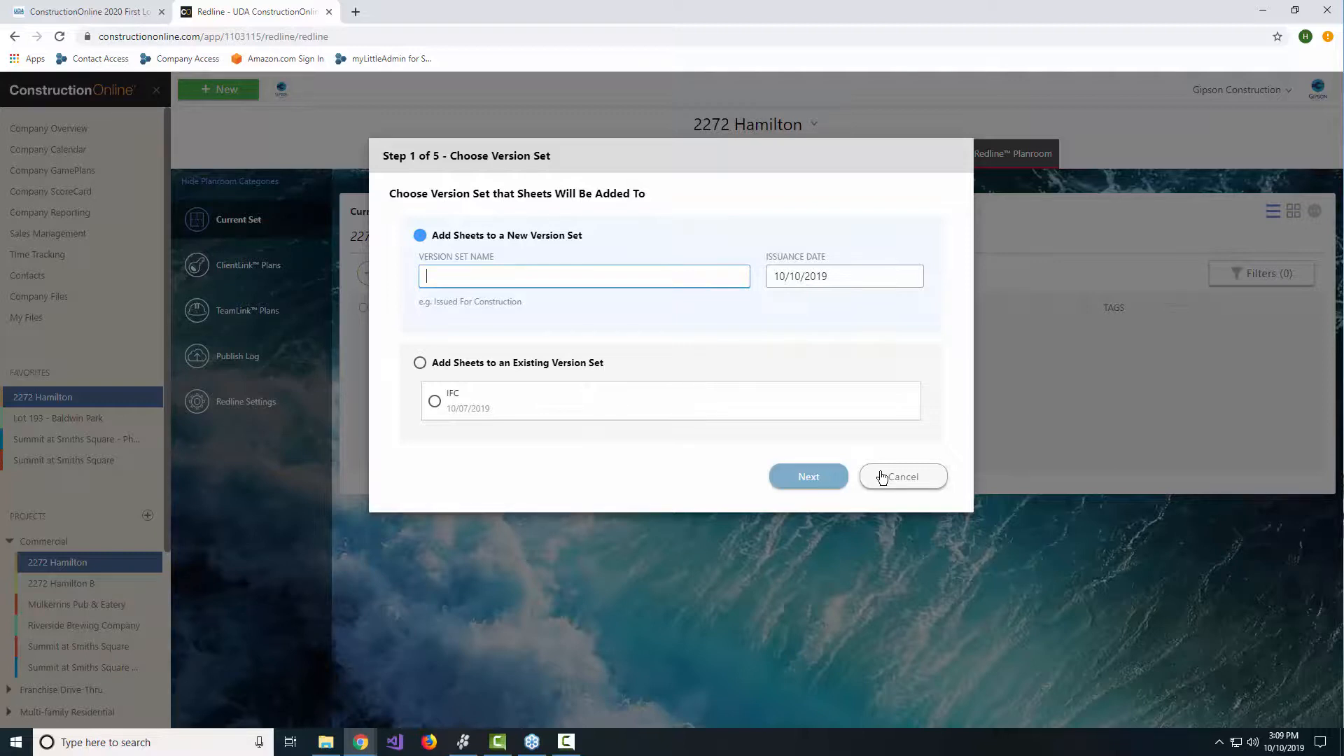
type("Issued for Construction")
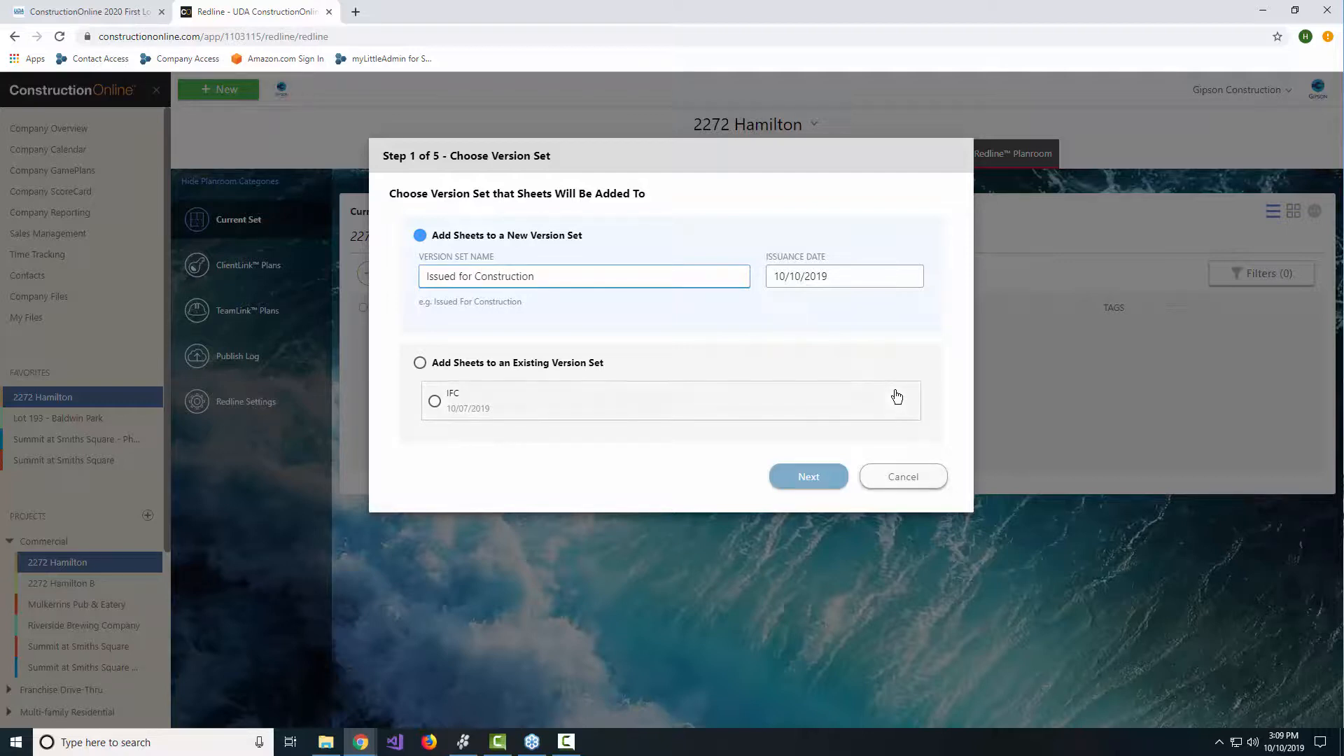
left_click(819, 484)
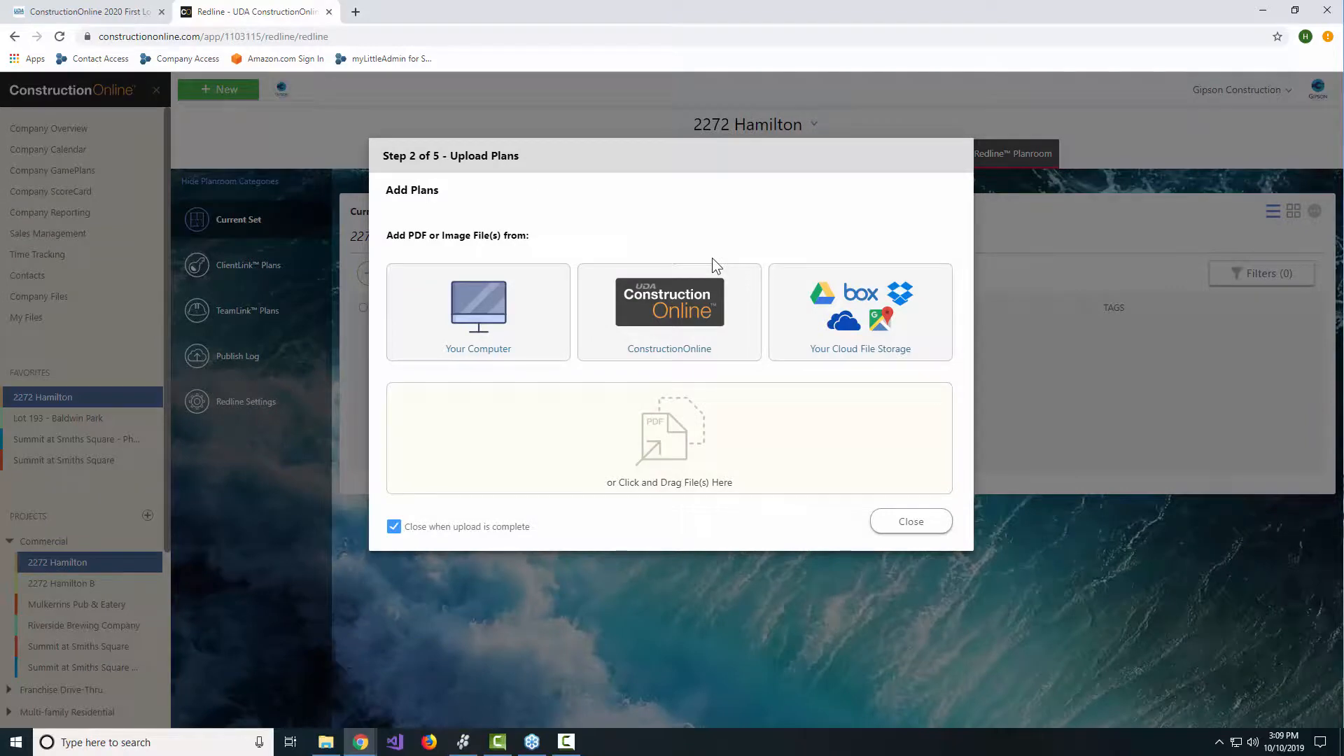
- Upload BG.pdf from the computer's Downloads folder as the plan file
left_click(484, 327)
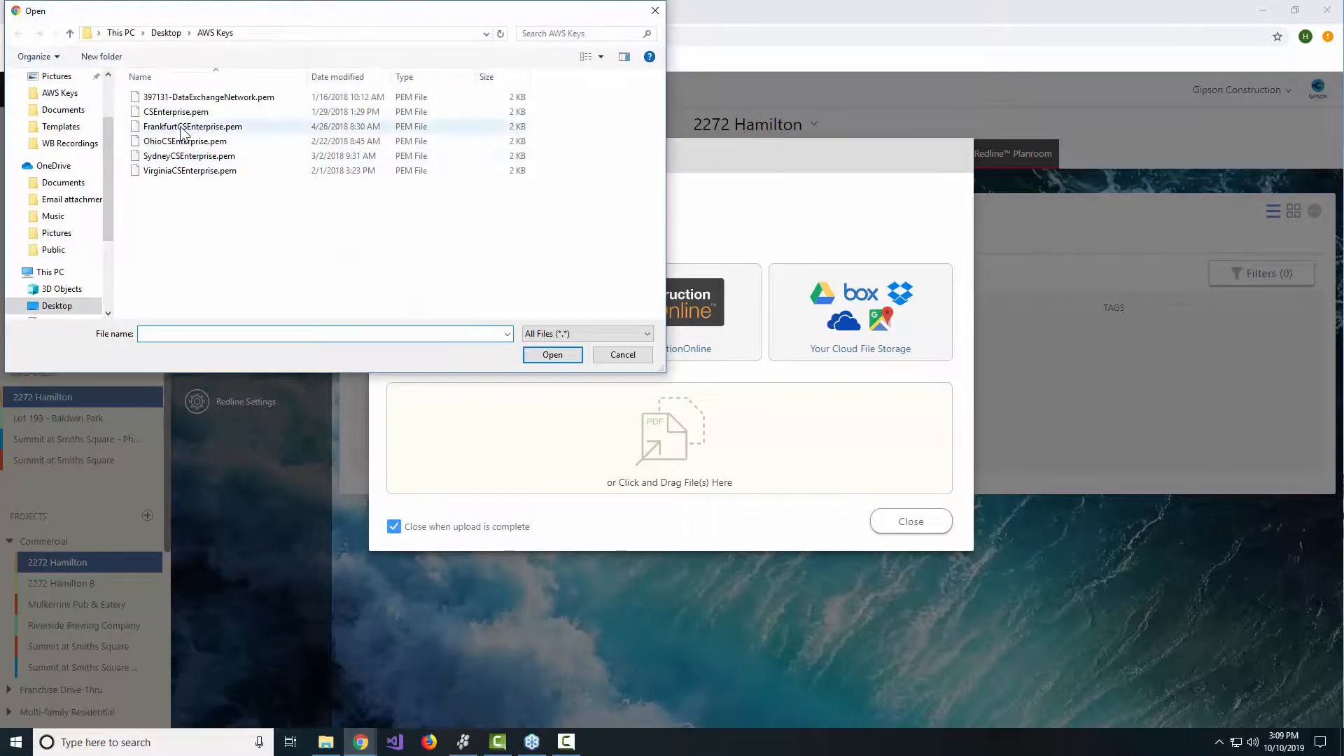
left_click_drag(180, 14, 423, 136)
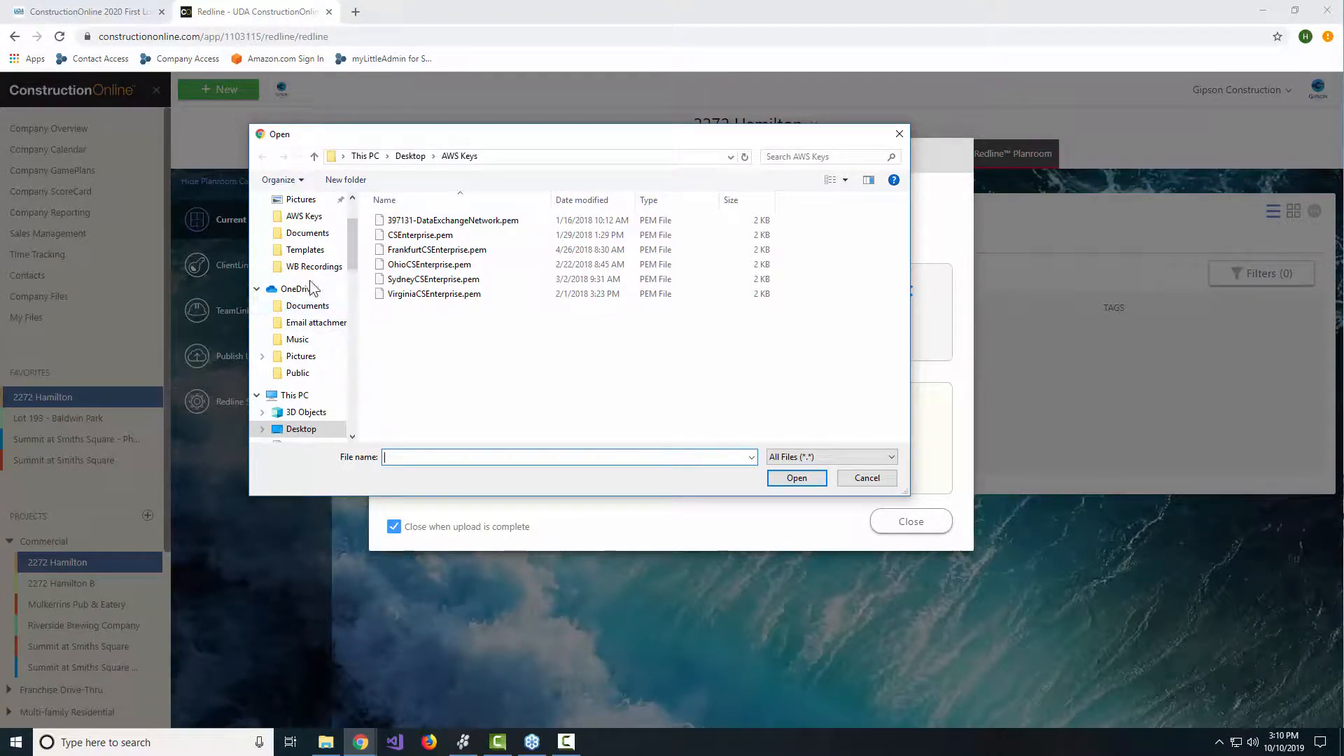
scroll(313, 287, "up", 2)
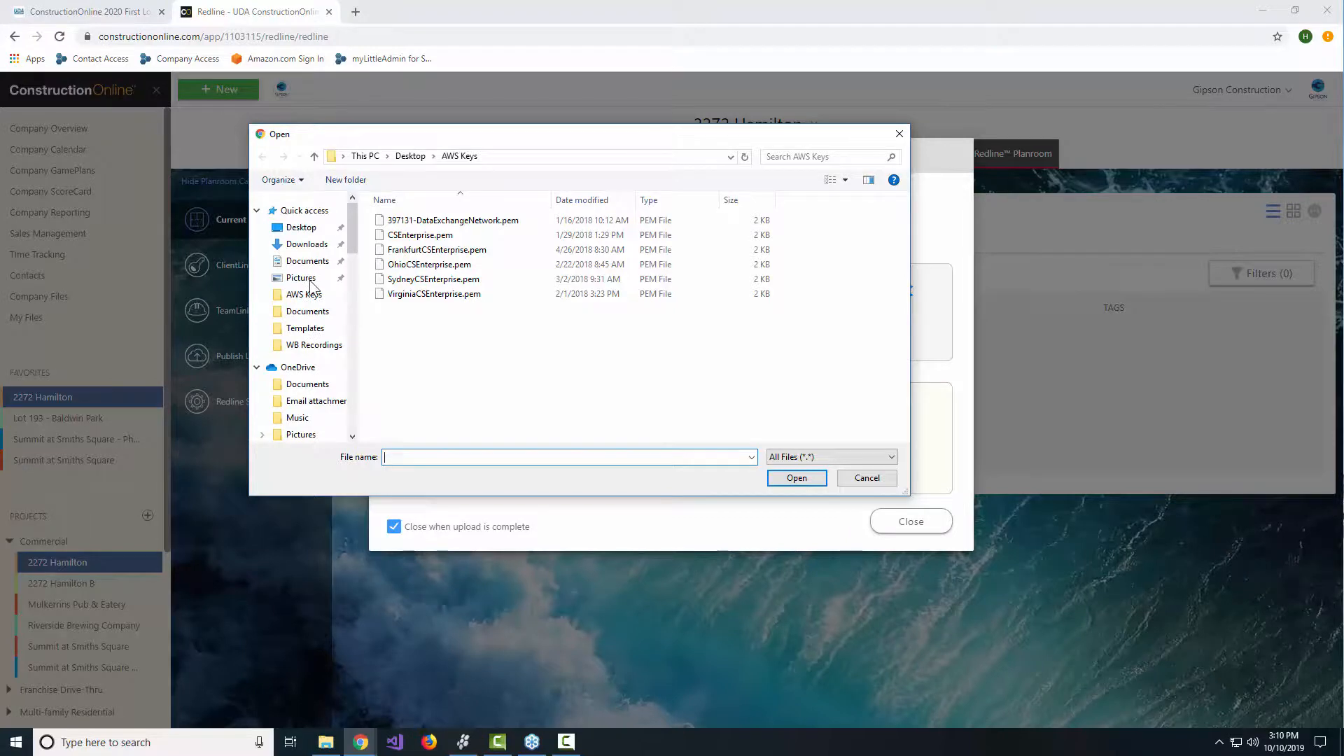
left_click(306, 244)
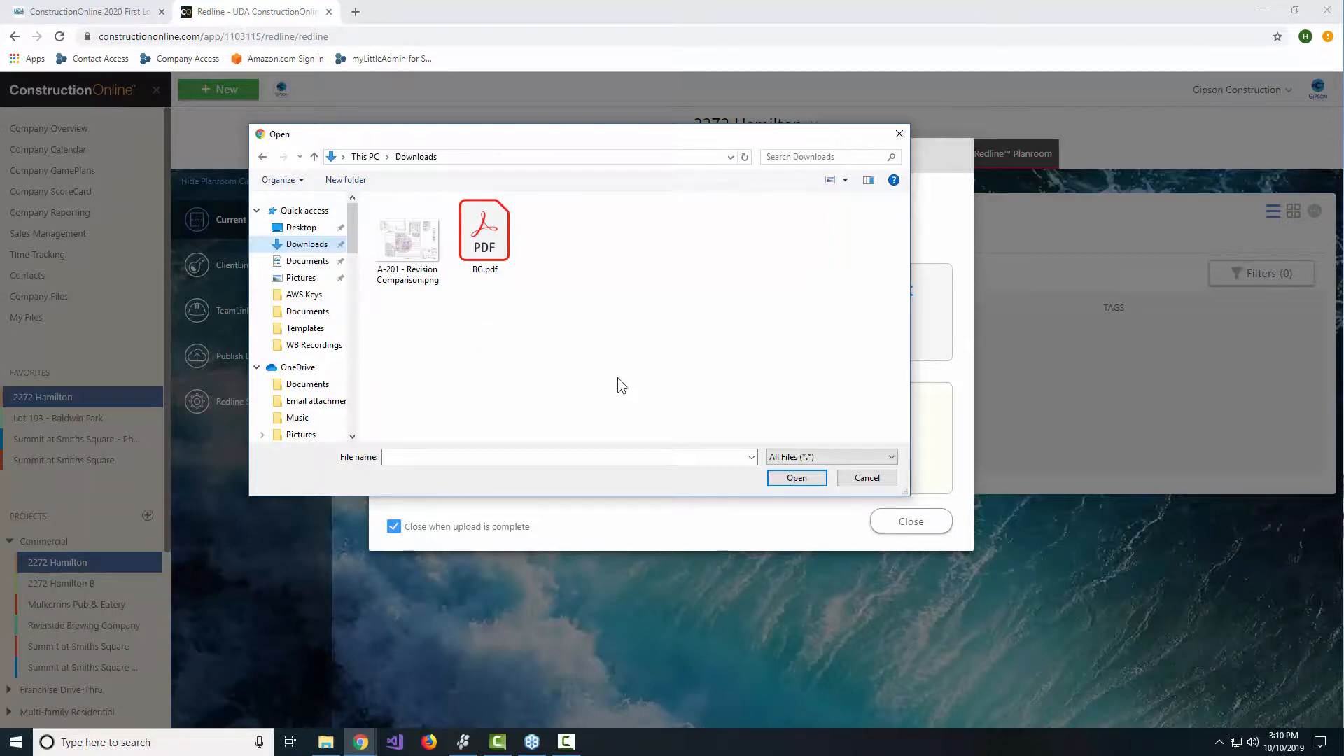
left_click(503, 254)
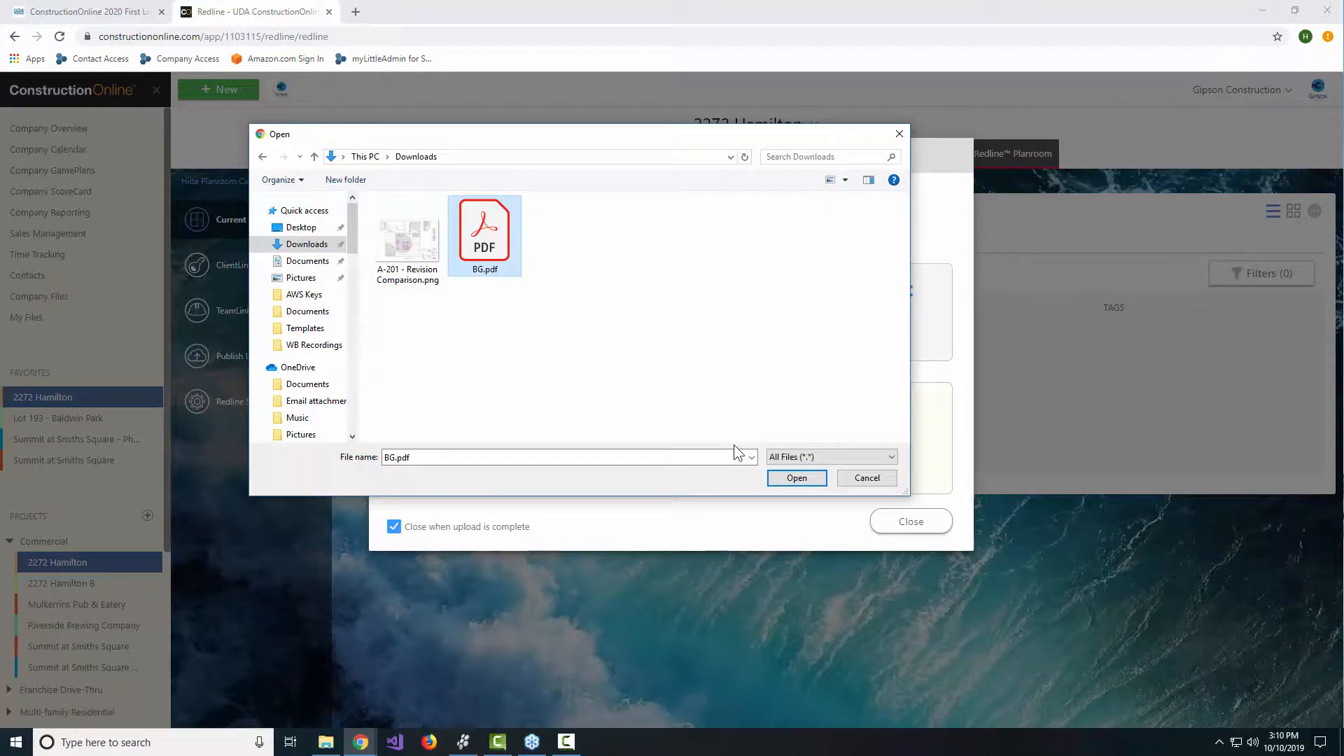
left_click(796, 479)
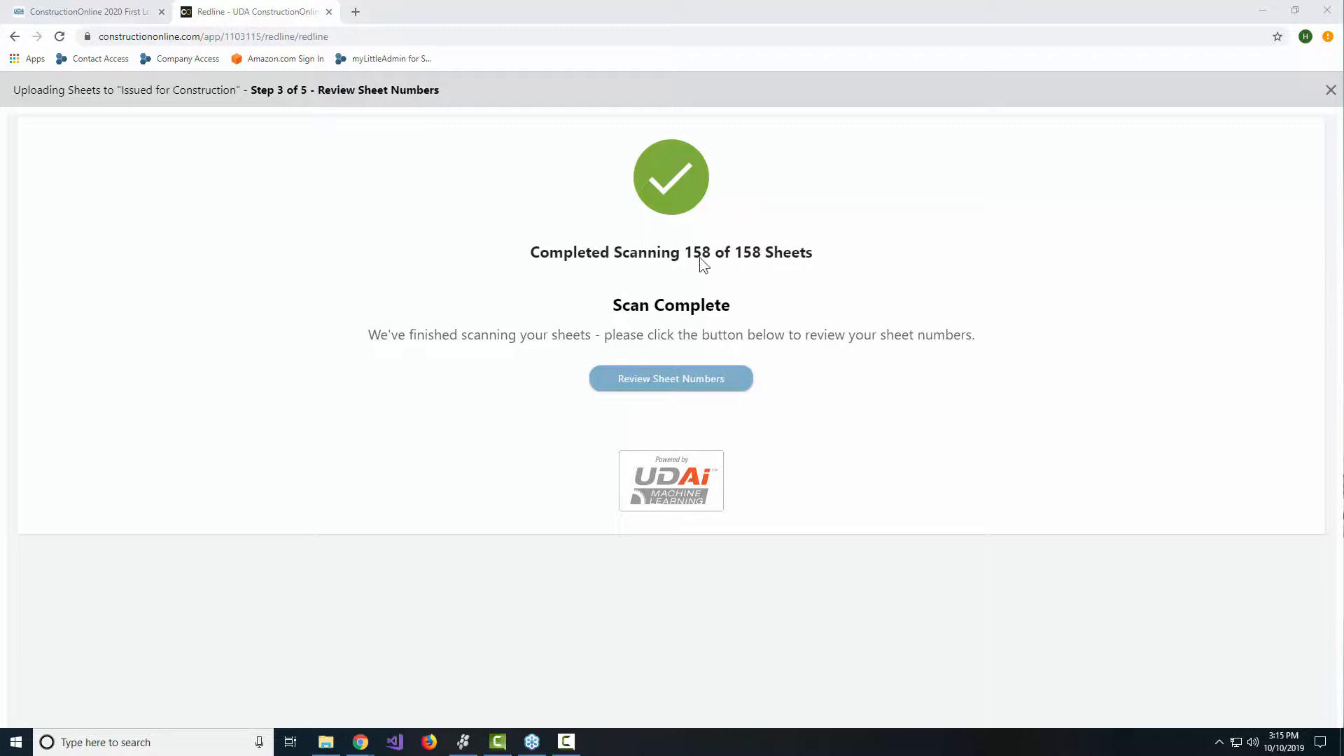
- Open the sheet number review and compare the scanned numbers of the first sheets with their title block previews
left_click(687, 378)
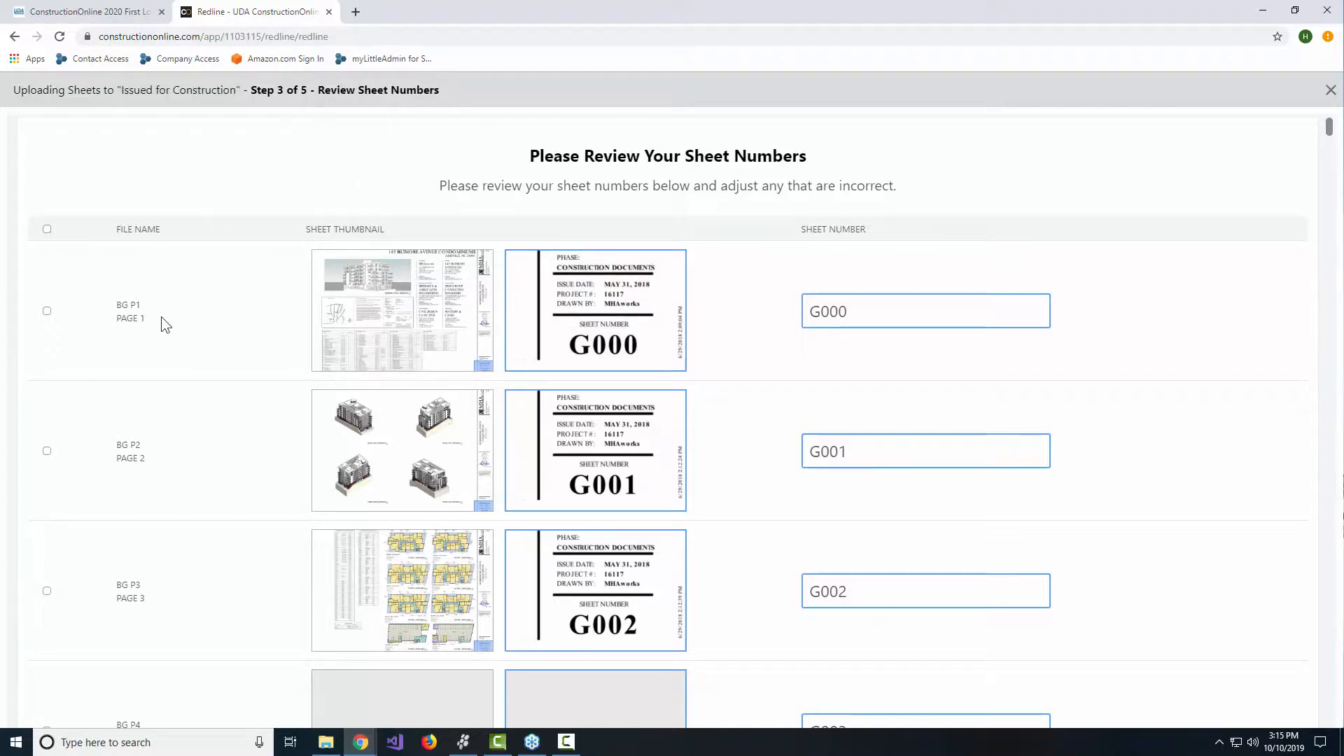
mouse_move(350, 338)
mouse_move(414, 280)
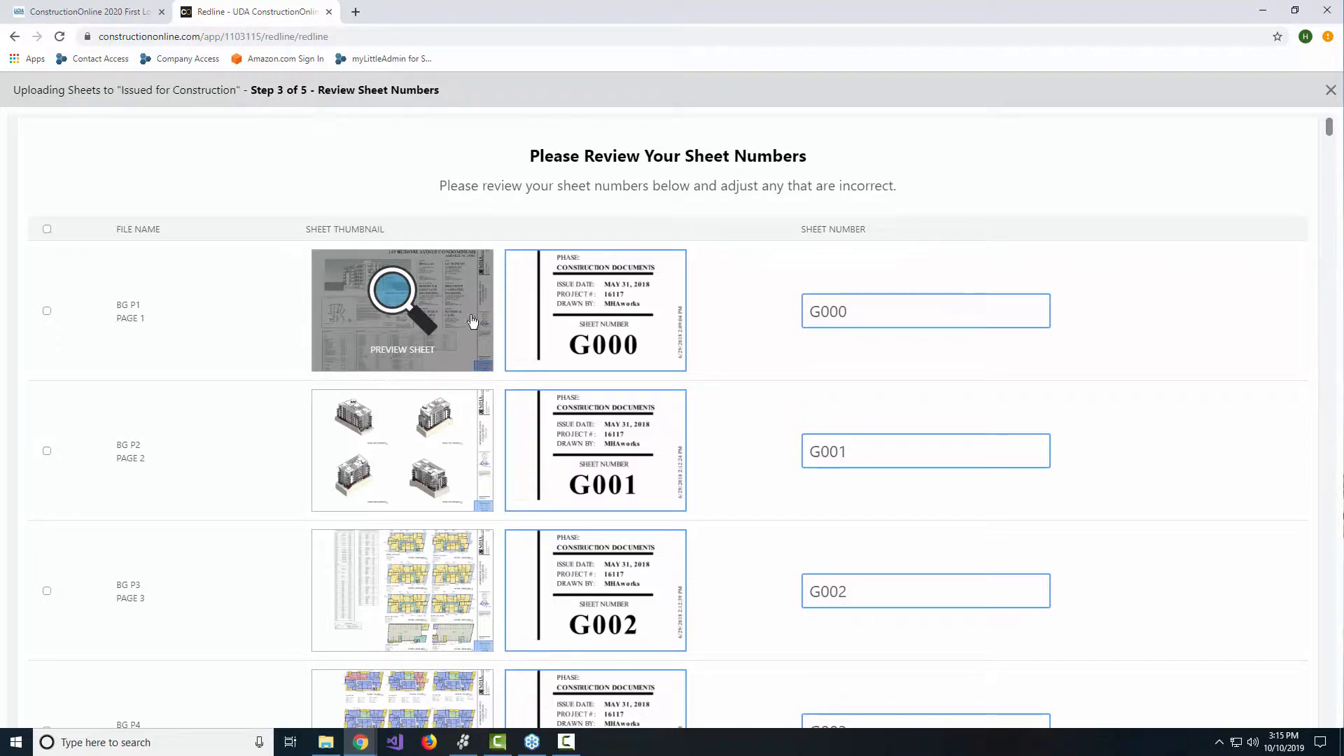
mouse_move(640, 342)
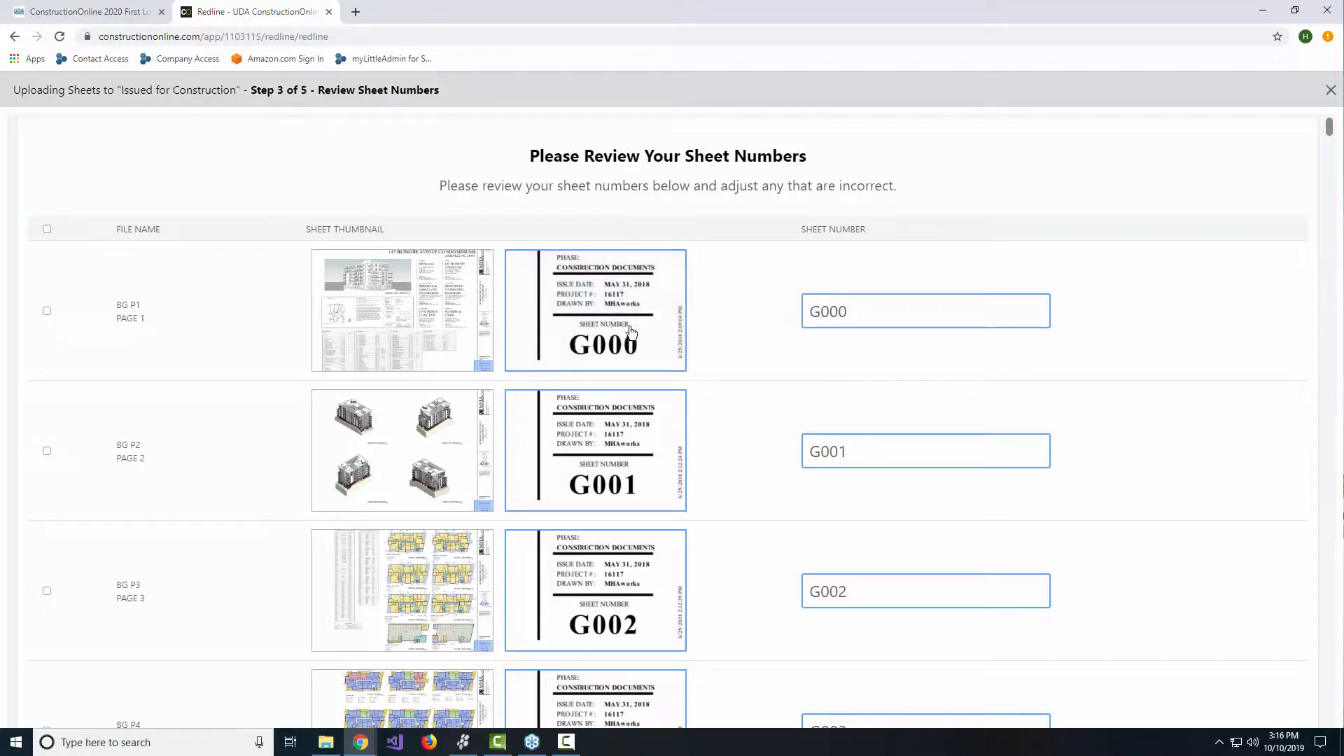
scroll(763, 368, "down", 3)
scroll(778, 382, "down", 2)
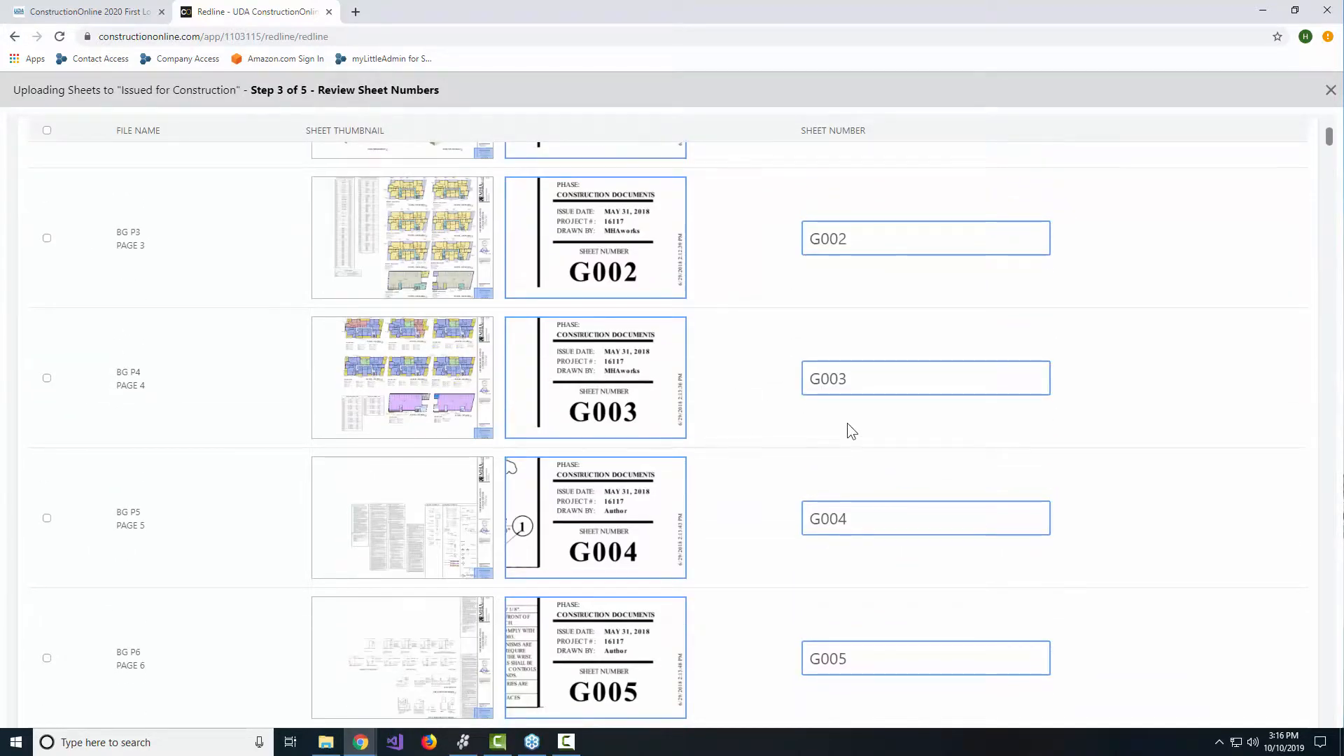
scroll(850, 424, "down", 9)
scroll(858, 423, "down", 16)
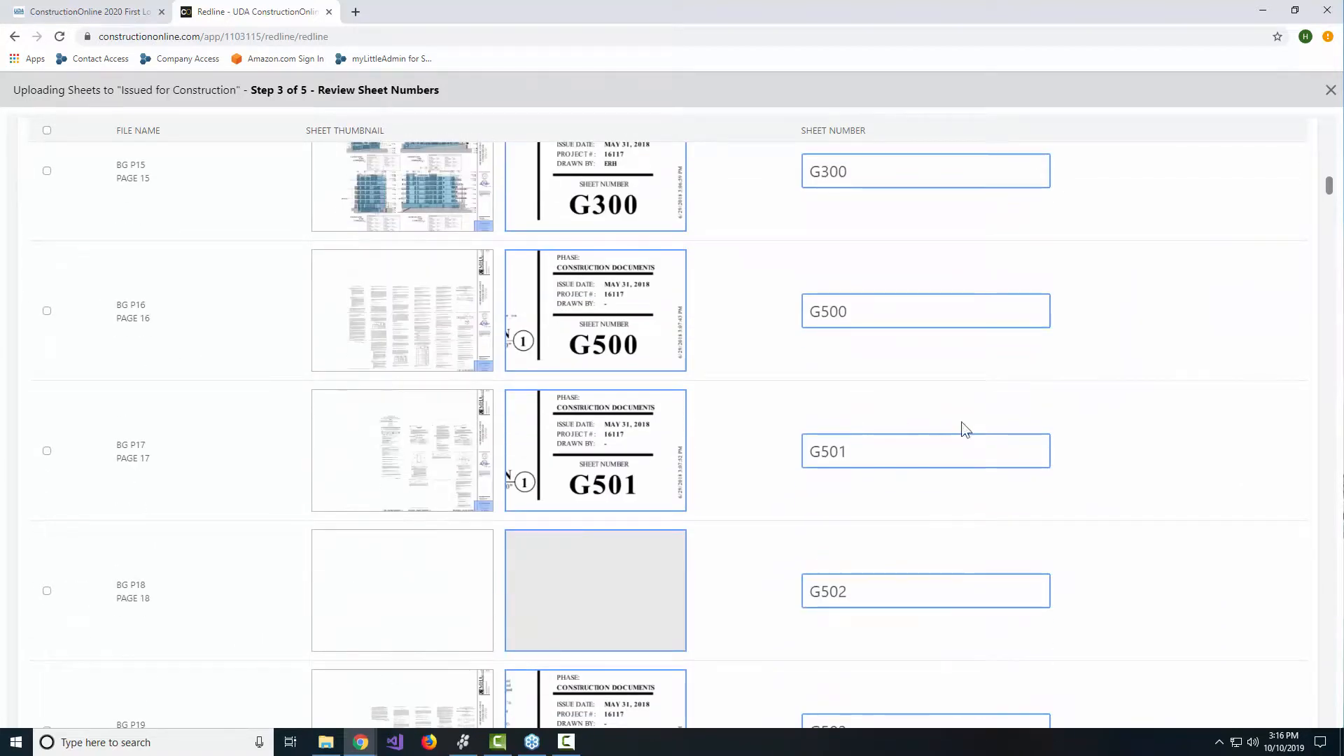
scroll(960, 421, "down", 2)
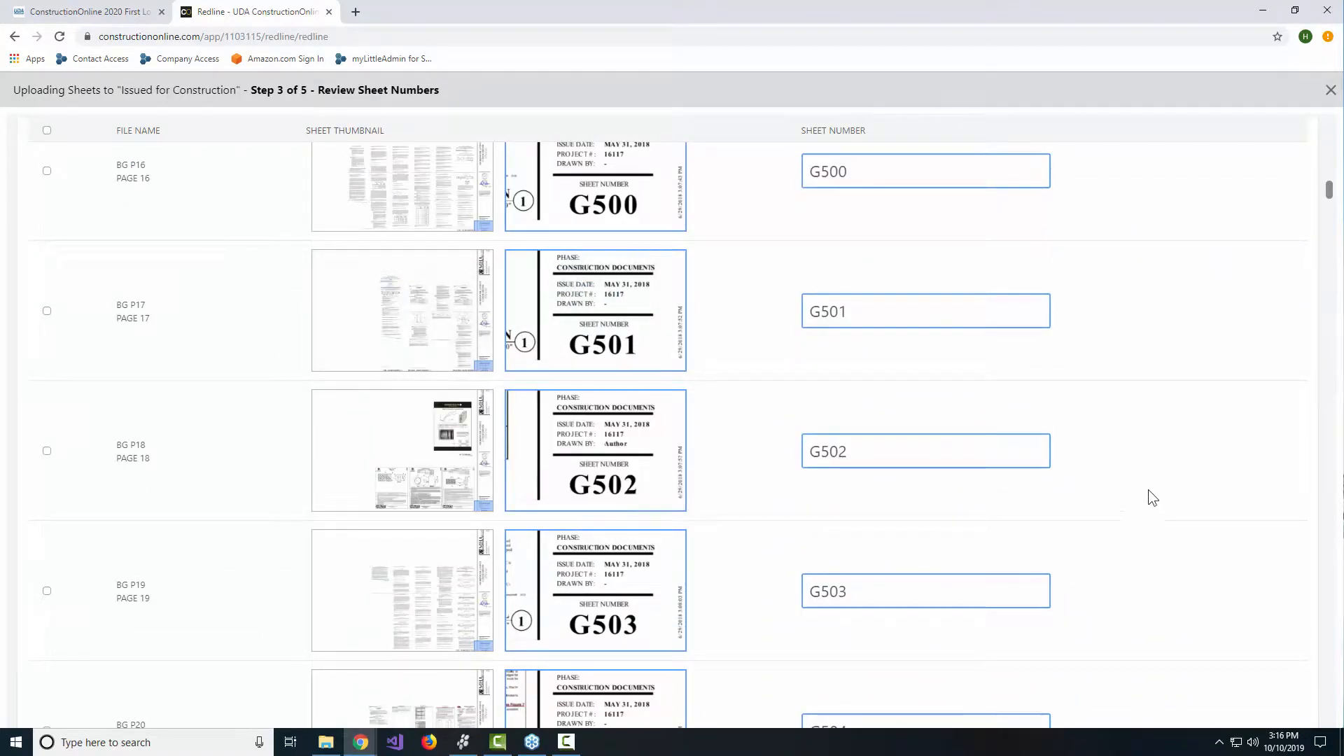
scroll(1162, 473, "down", 10)
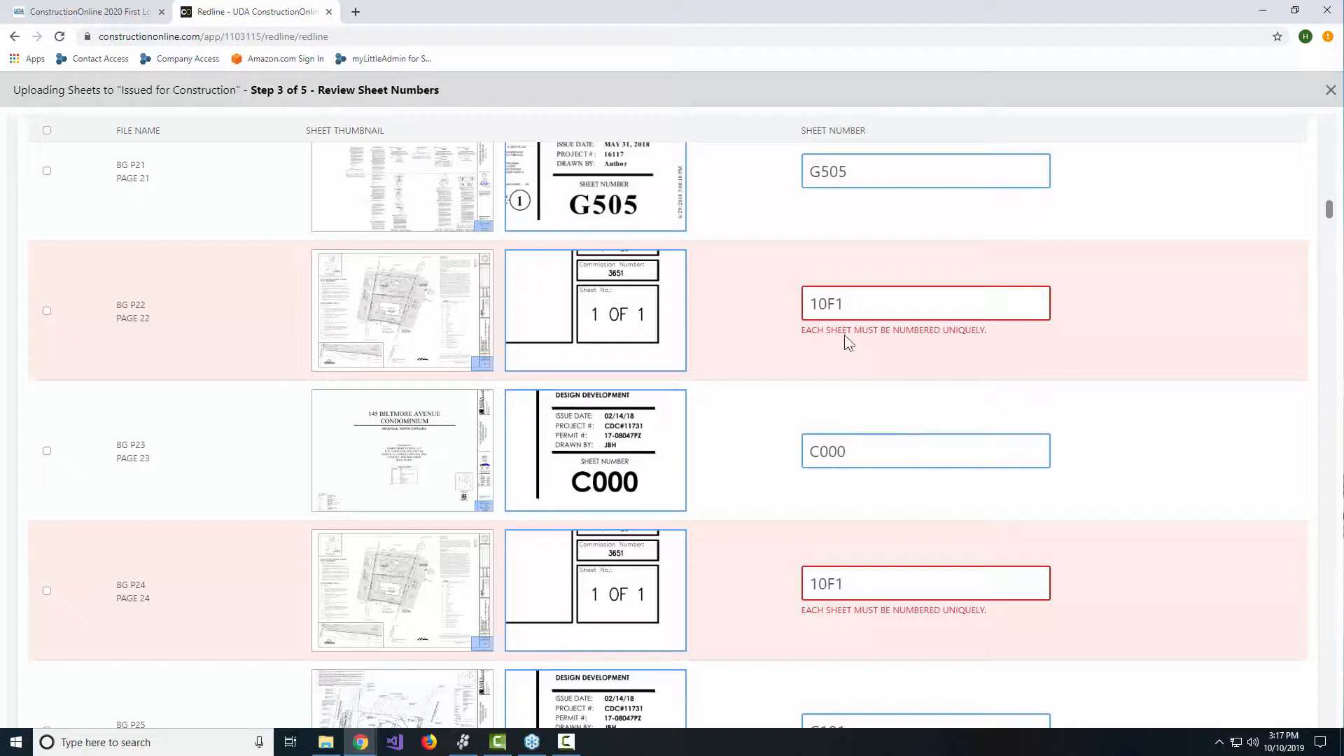
scroll(833, 330, "down", 1)
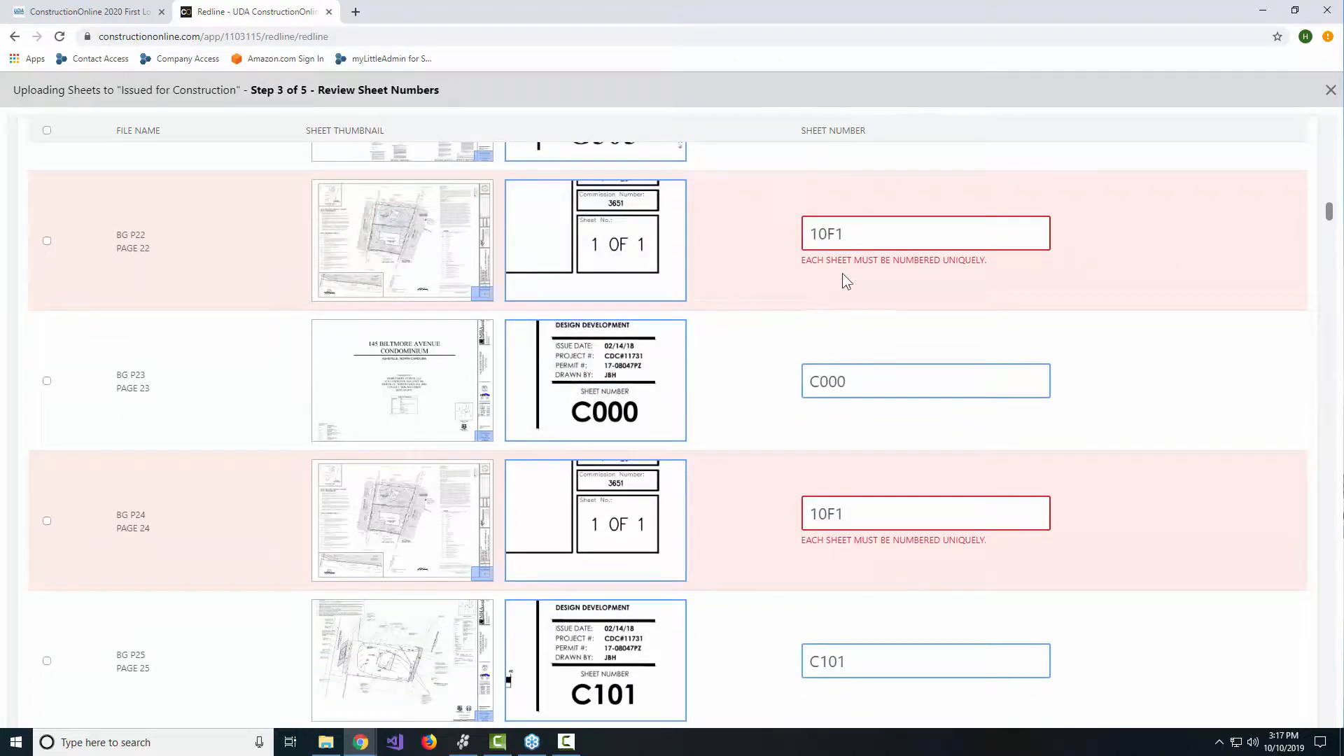
- Renumber the duplicate survey sheets, setting BG P22 to Survey1 and BG P24 to Survey2
double_click(856, 236)
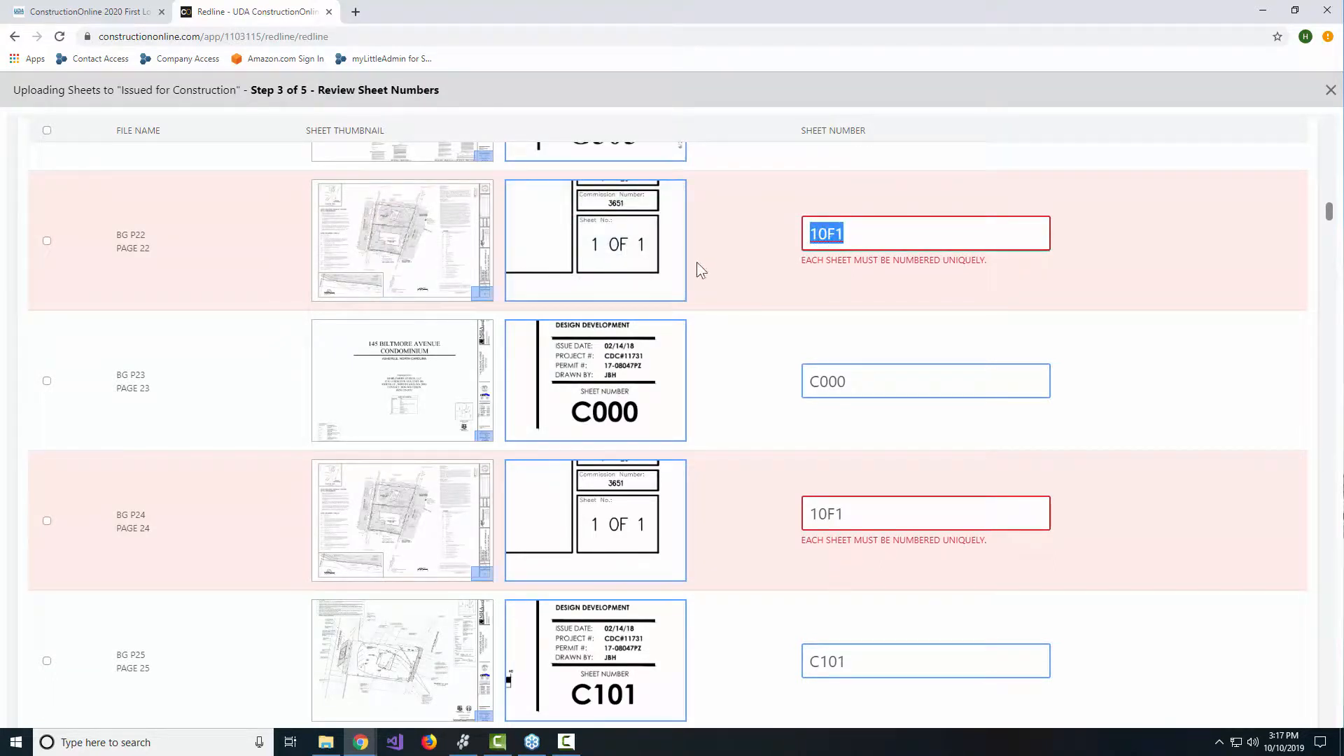
mouse_move(637, 539)
mouse_move(592, 269)
type("Survey1")
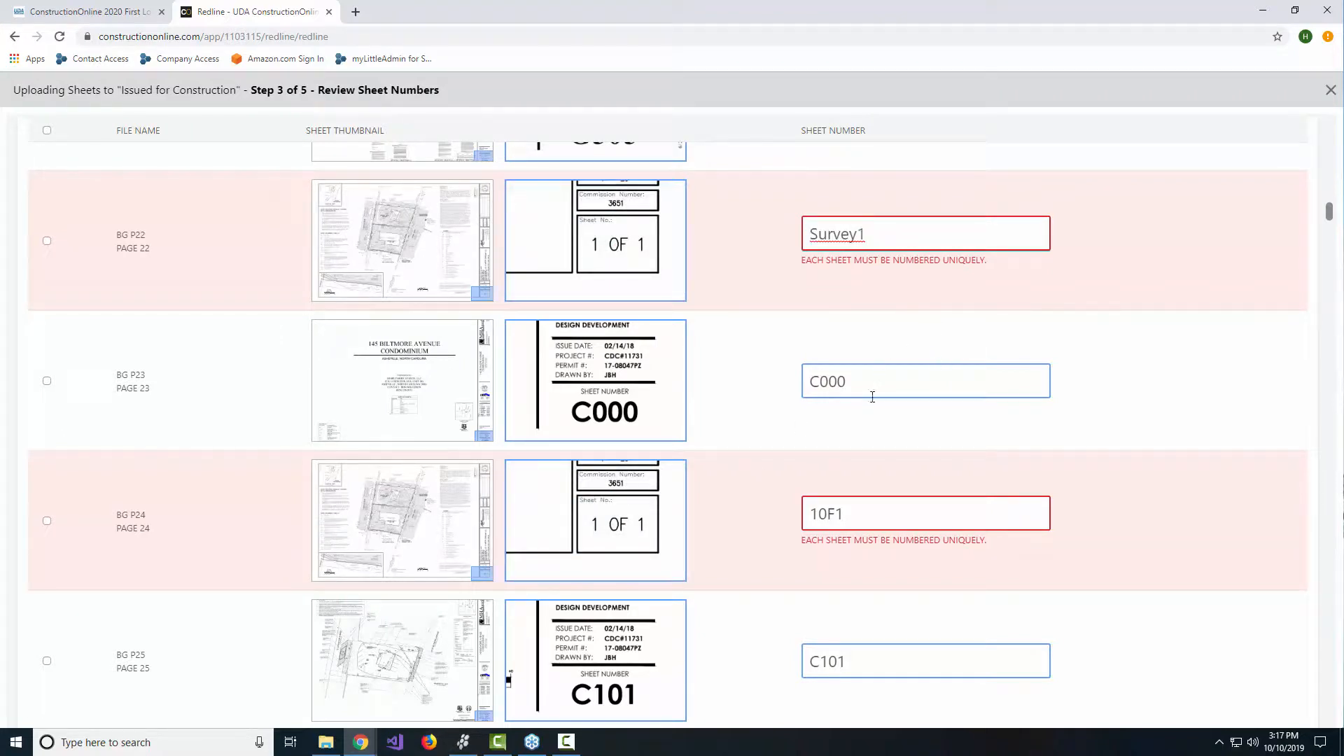
left_click_drag(868, 516, 811, 510)
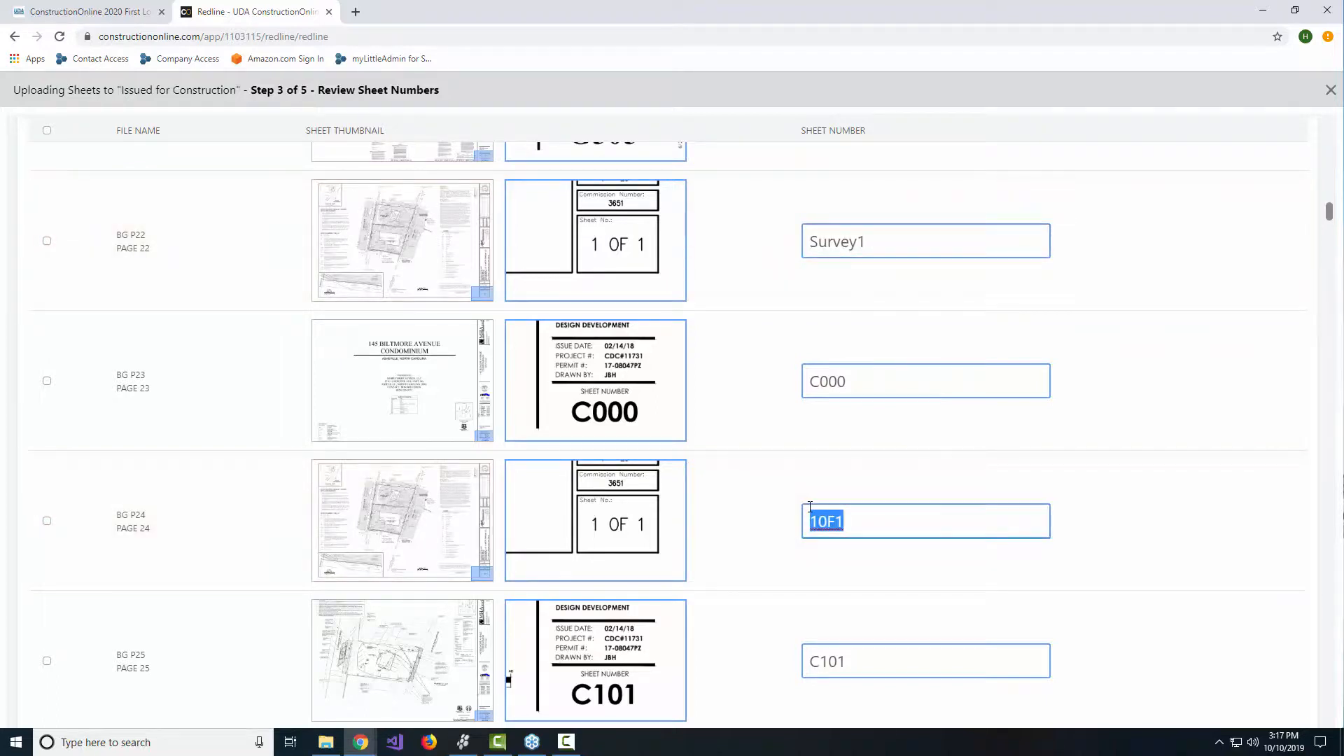
type("Survey2")
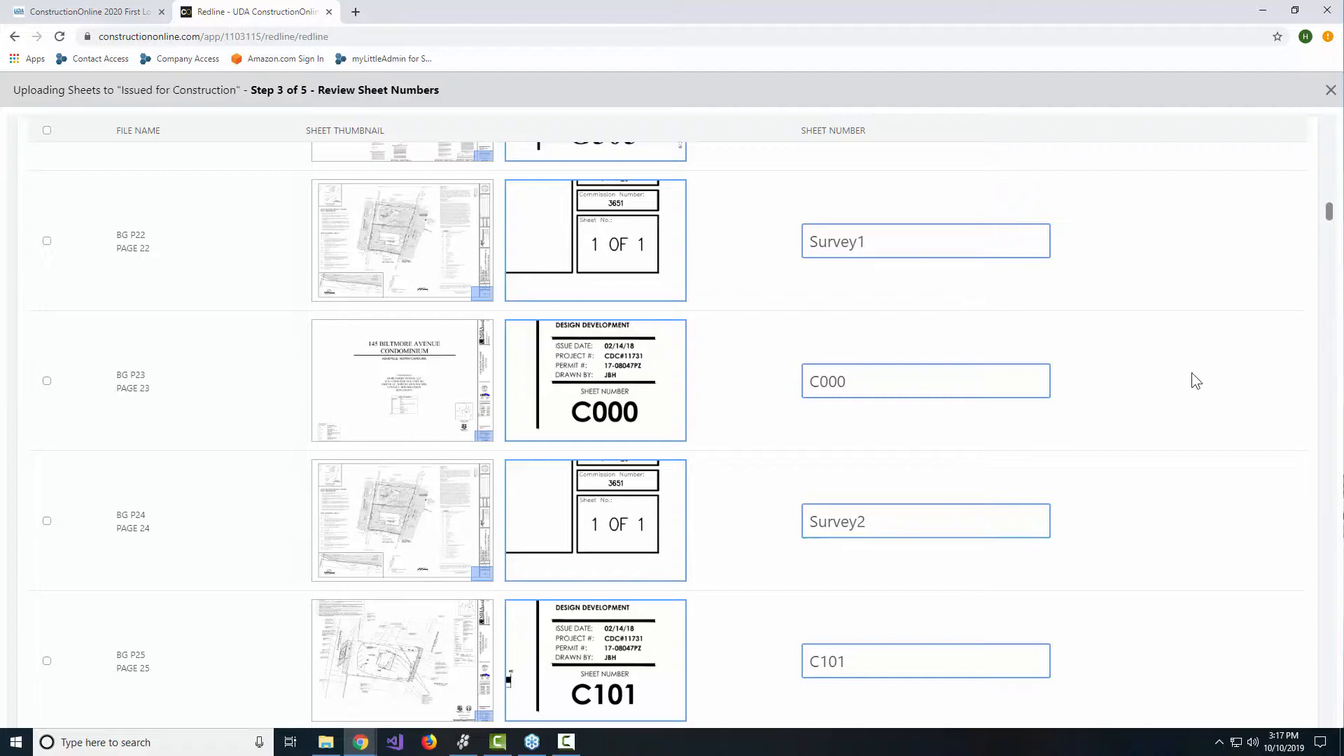
- Fill in the missing sheet number of BG P28 as C302
scroll(1237, 383, "down", 3)
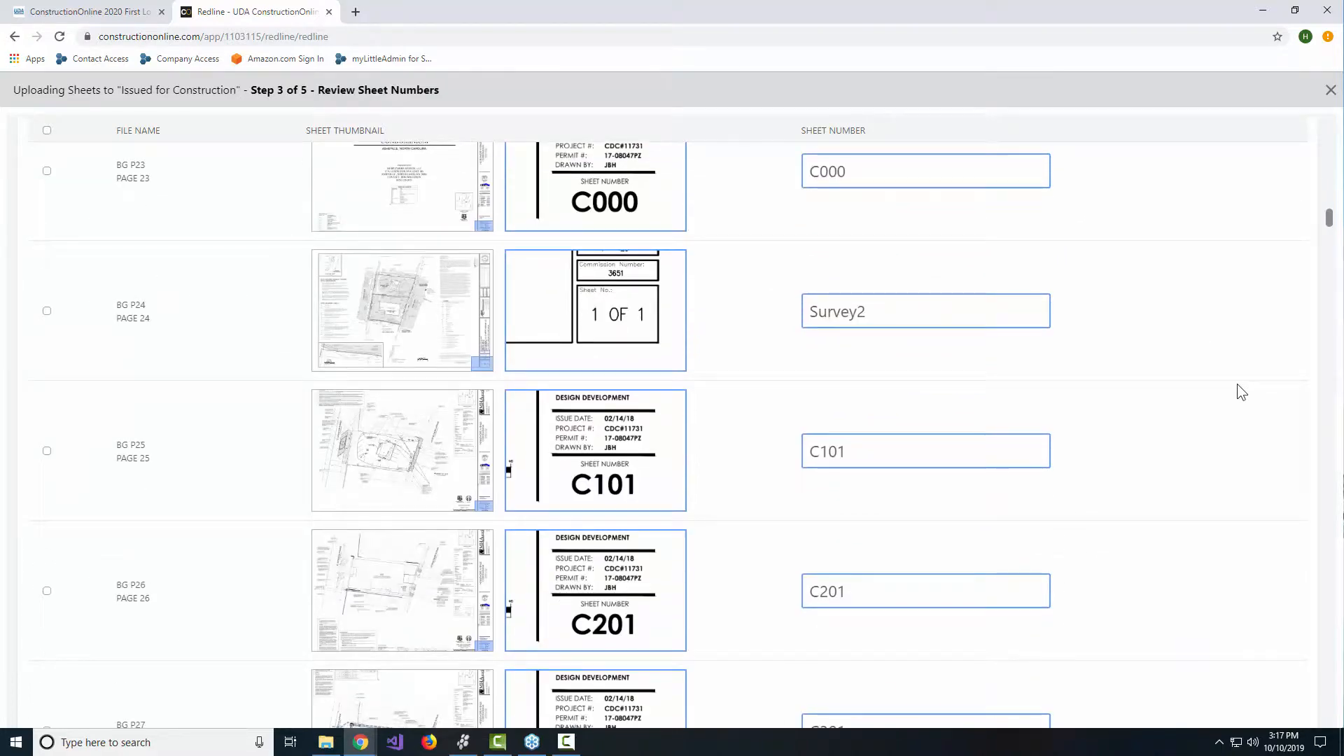
scroll(1258, 388, "down", 4)
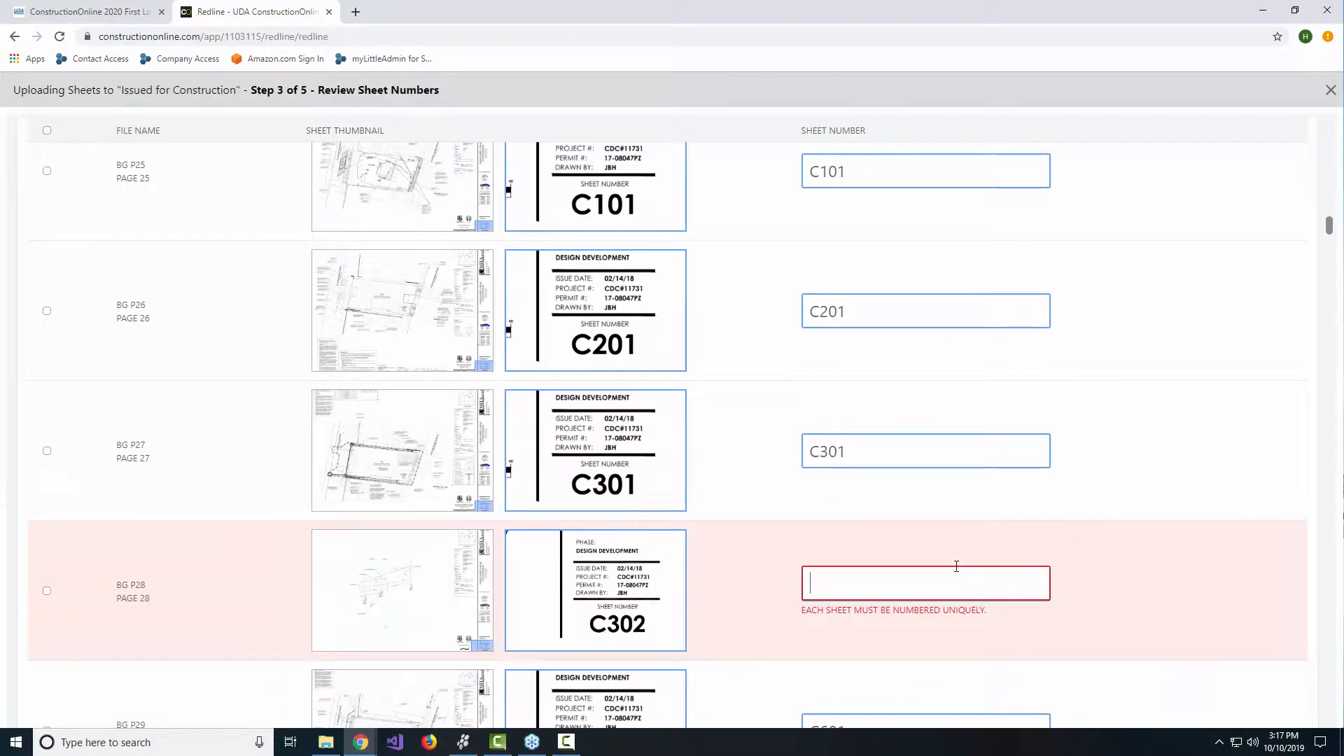
type("C302")
key("Tab")
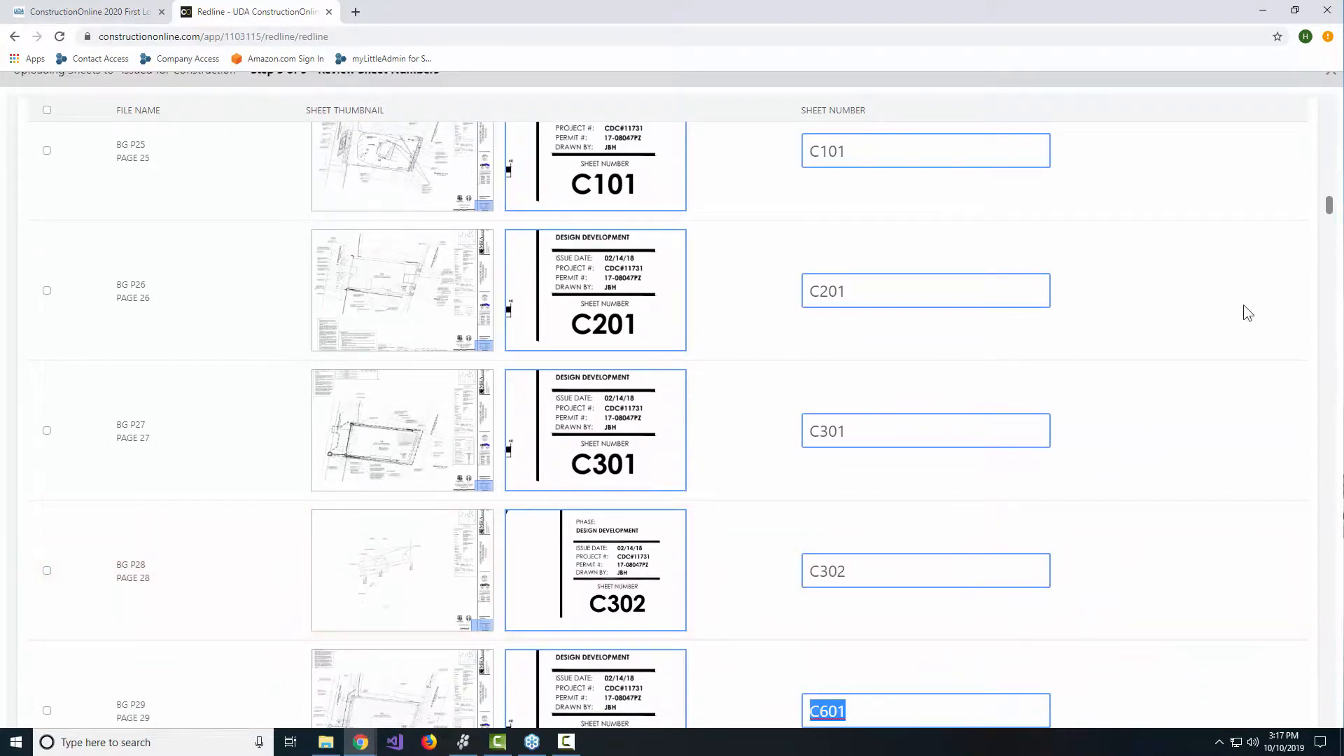
- Compare the scanned sheet numbers of the remaining sheets from BG P29 through BG P158 with their title block previews
scroll(1245, 307, "down", 3)
scroll(1283, 323, "down", 4)
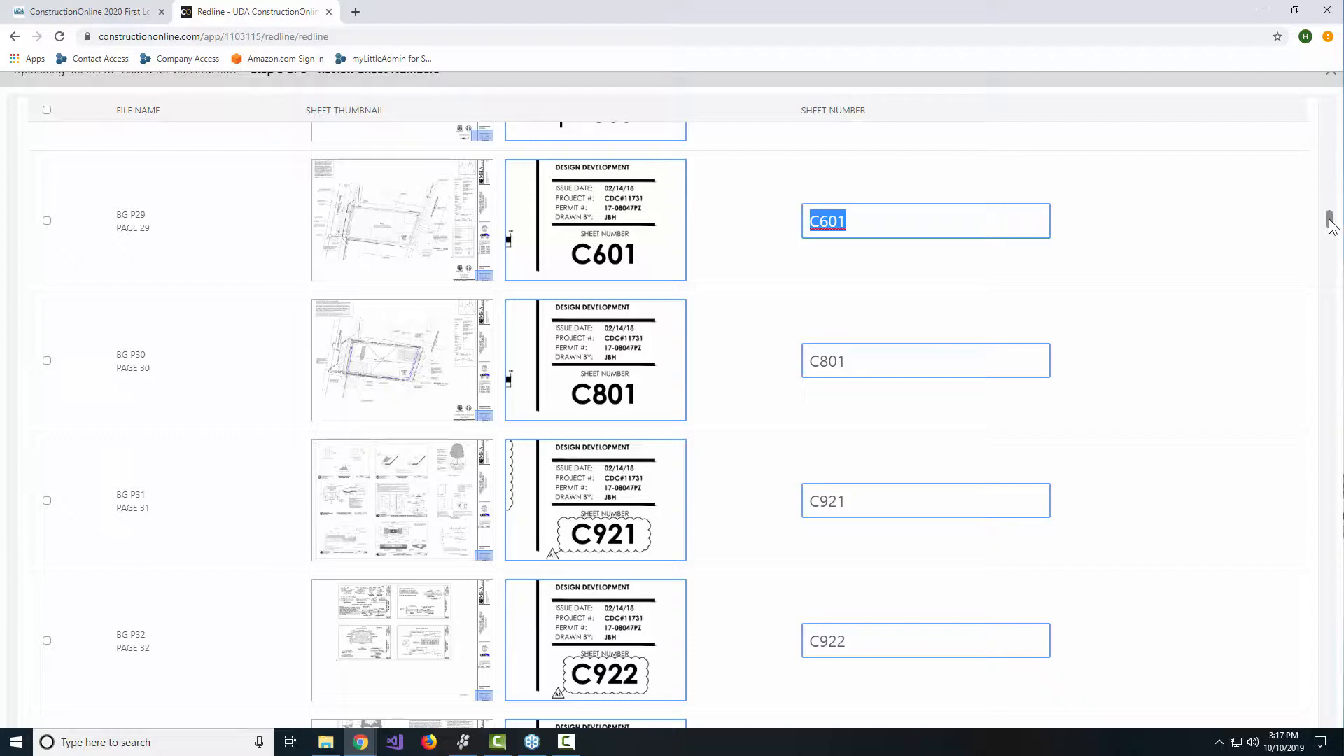
left_click_drag(1331, 223, 1332, 237)
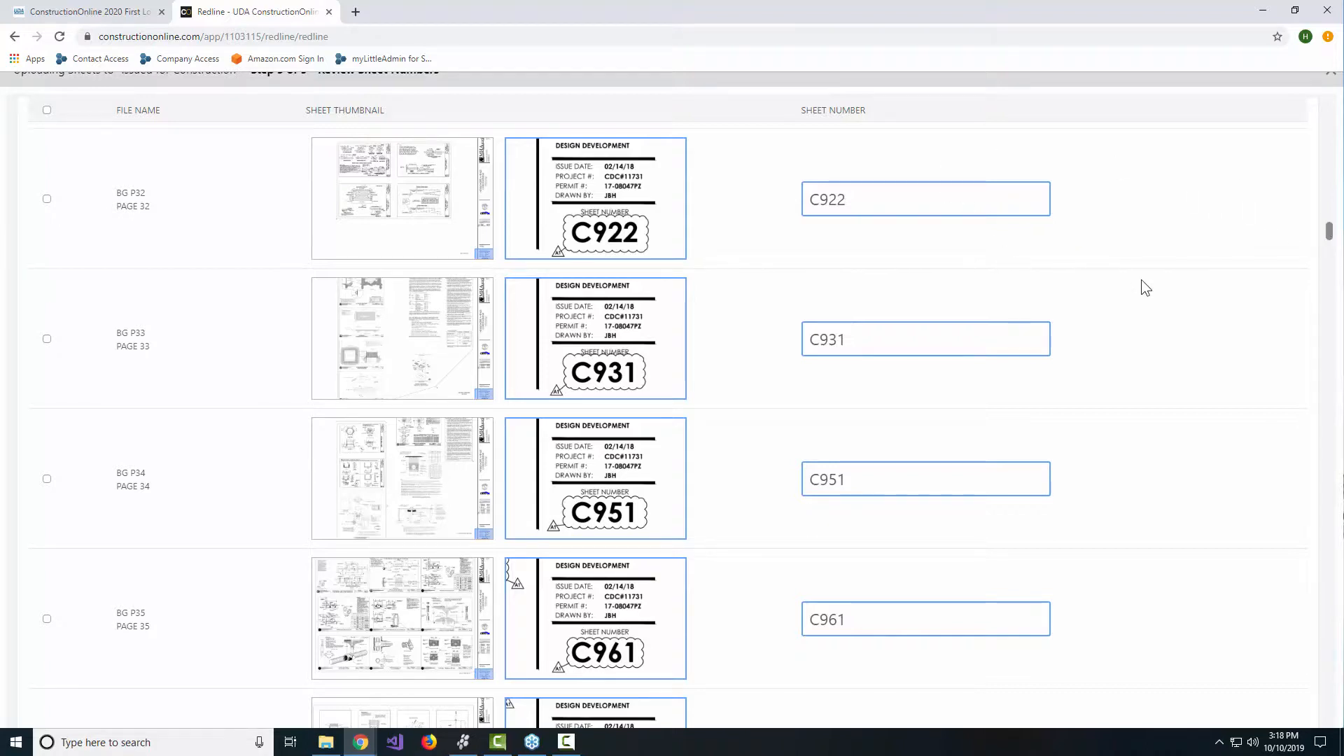
scroll(1143, 287, "up", 2)
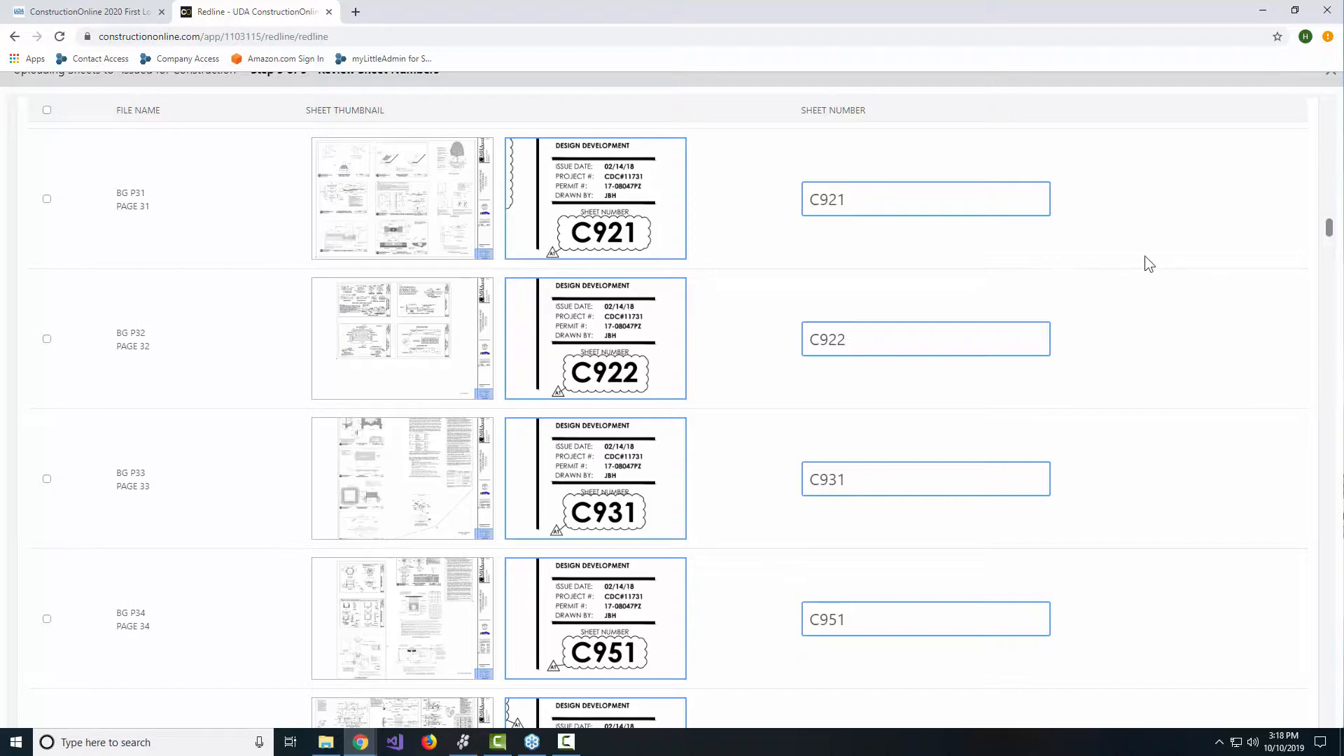
scroll(1254, 305, "down", 11)
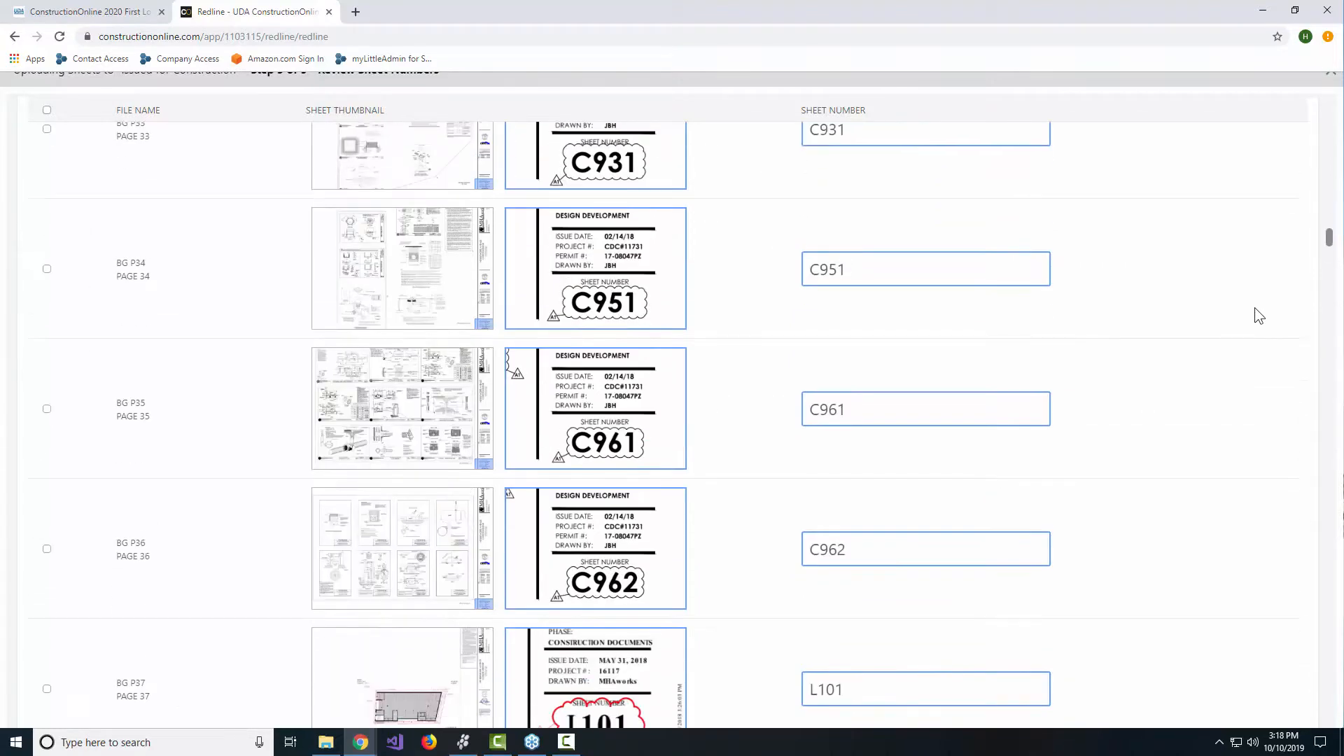
scroll(1264, 321, "down", 4)
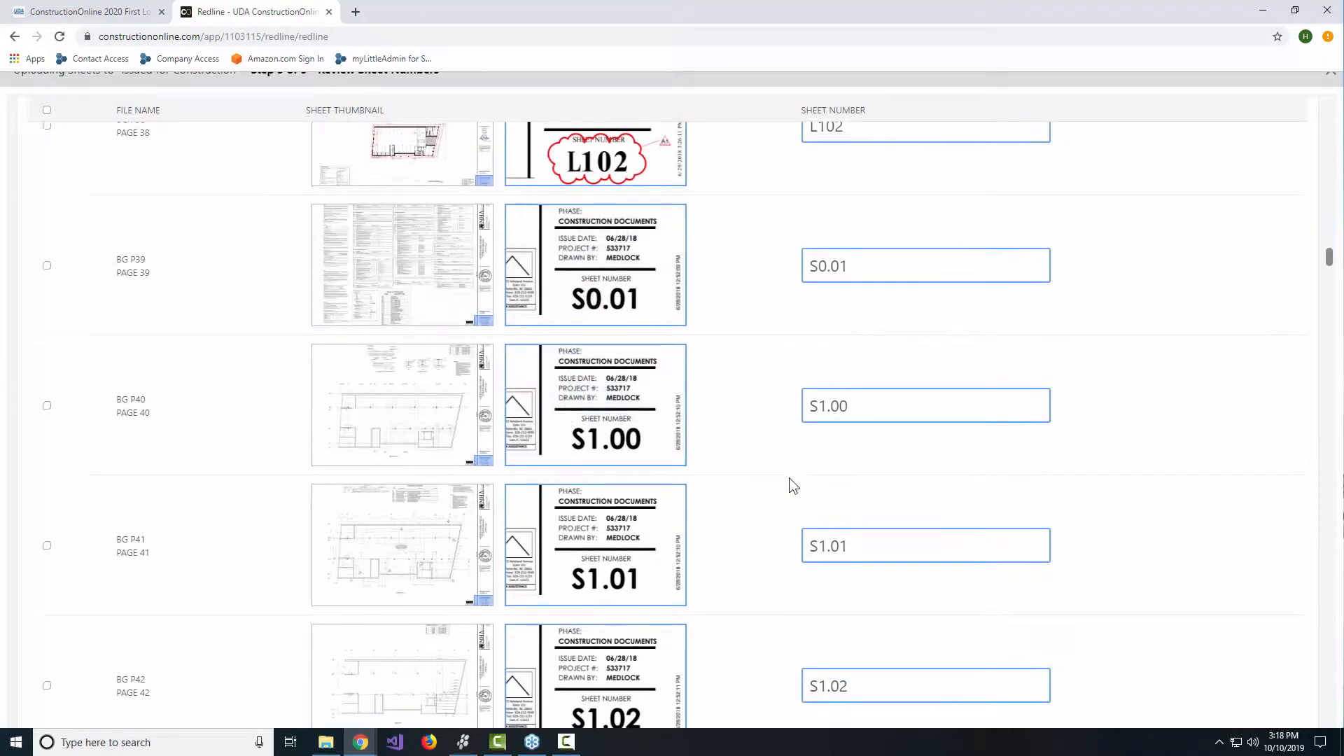
scroll(788, 478, "down", 3)
scroll(789, 477, "down", 16)
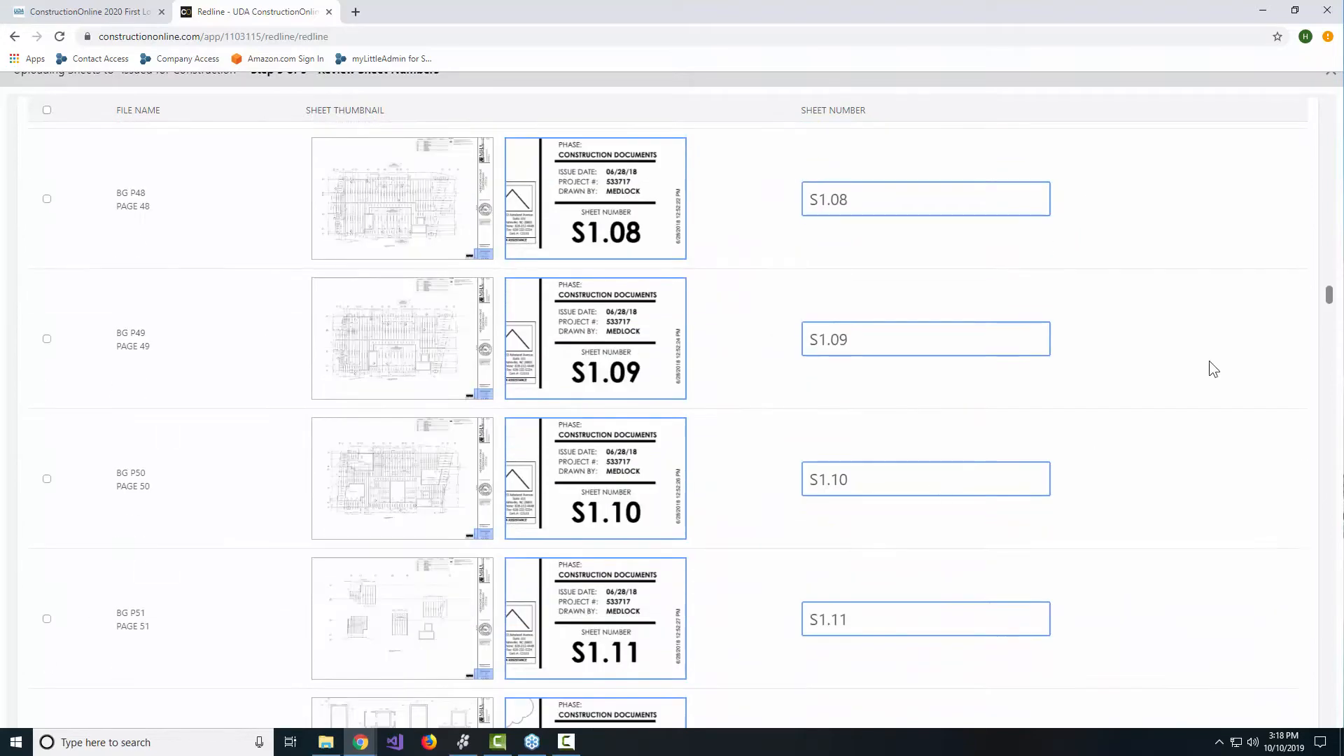
left_click_drag(1330, 297, 1291, 622)
scroll(1291, 616, "down", 20)
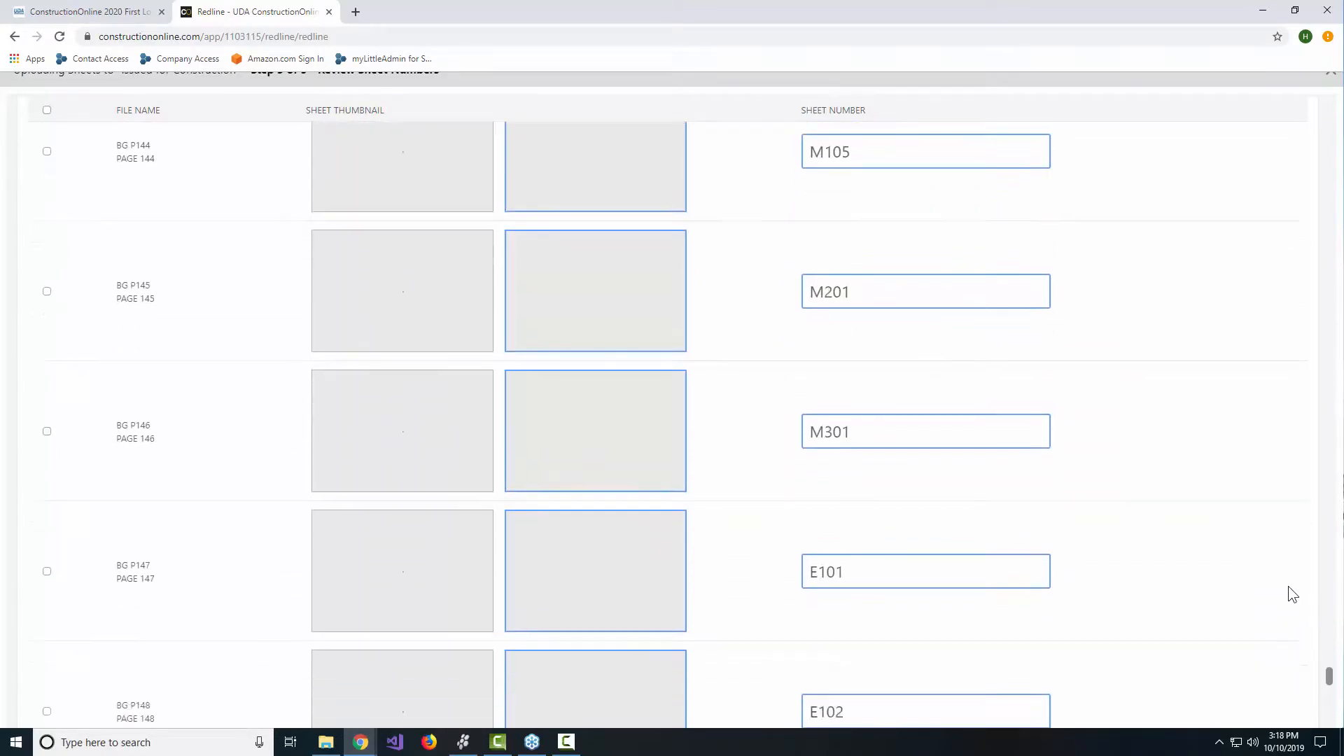
scroll(1288, 587, "down", 12)
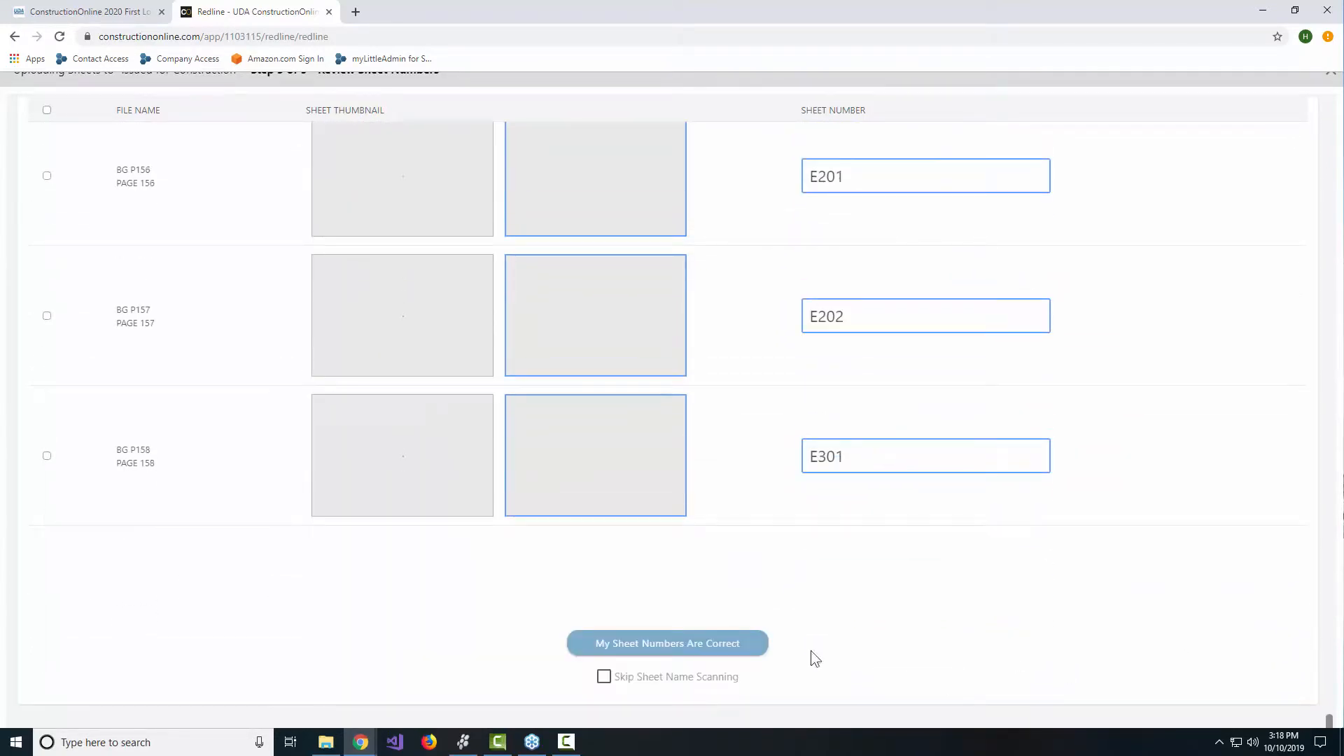
- Confirm the sheet numbers as correct, let the sheet name scan run, and open the sheet name review
left_click(595, 642)
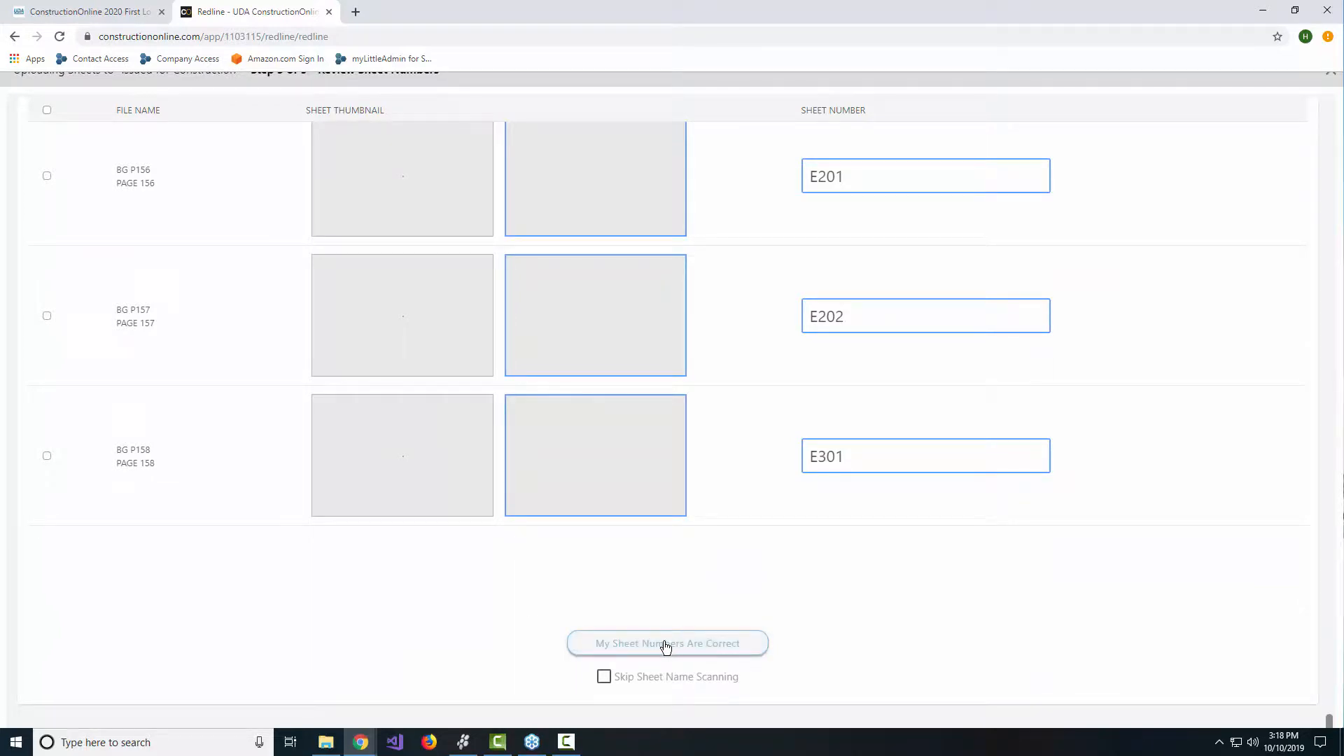
left_click(666, 644)
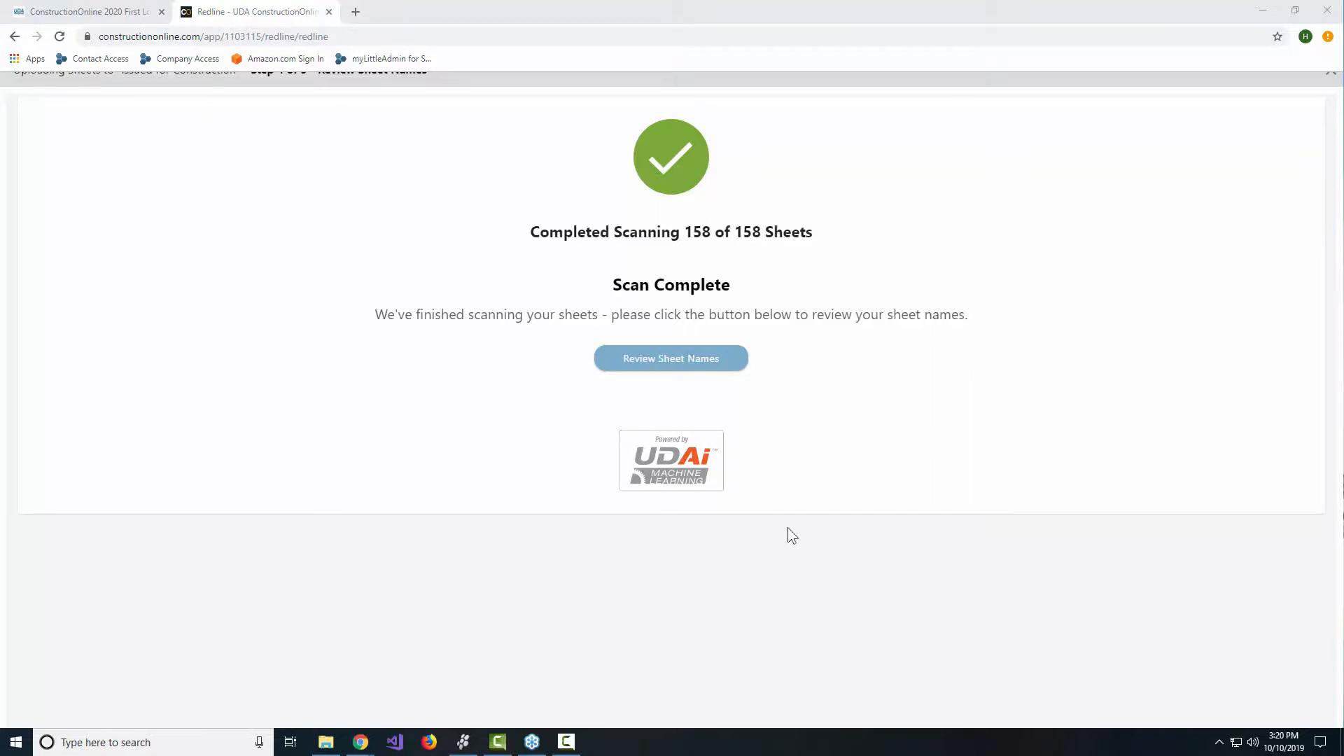
left_click(710, 363)
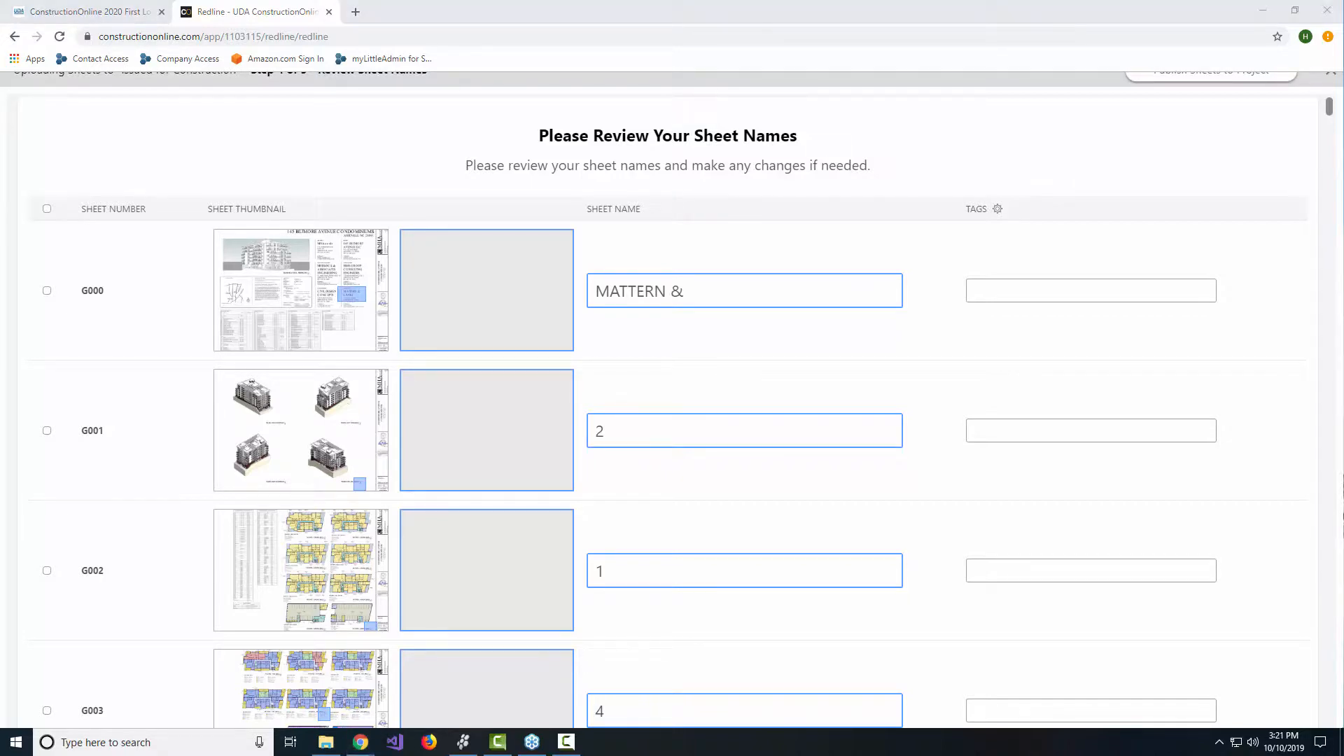
- Try to mark the sheet name text in G000's title block as the sheet name scan area
left_click(480, 280)
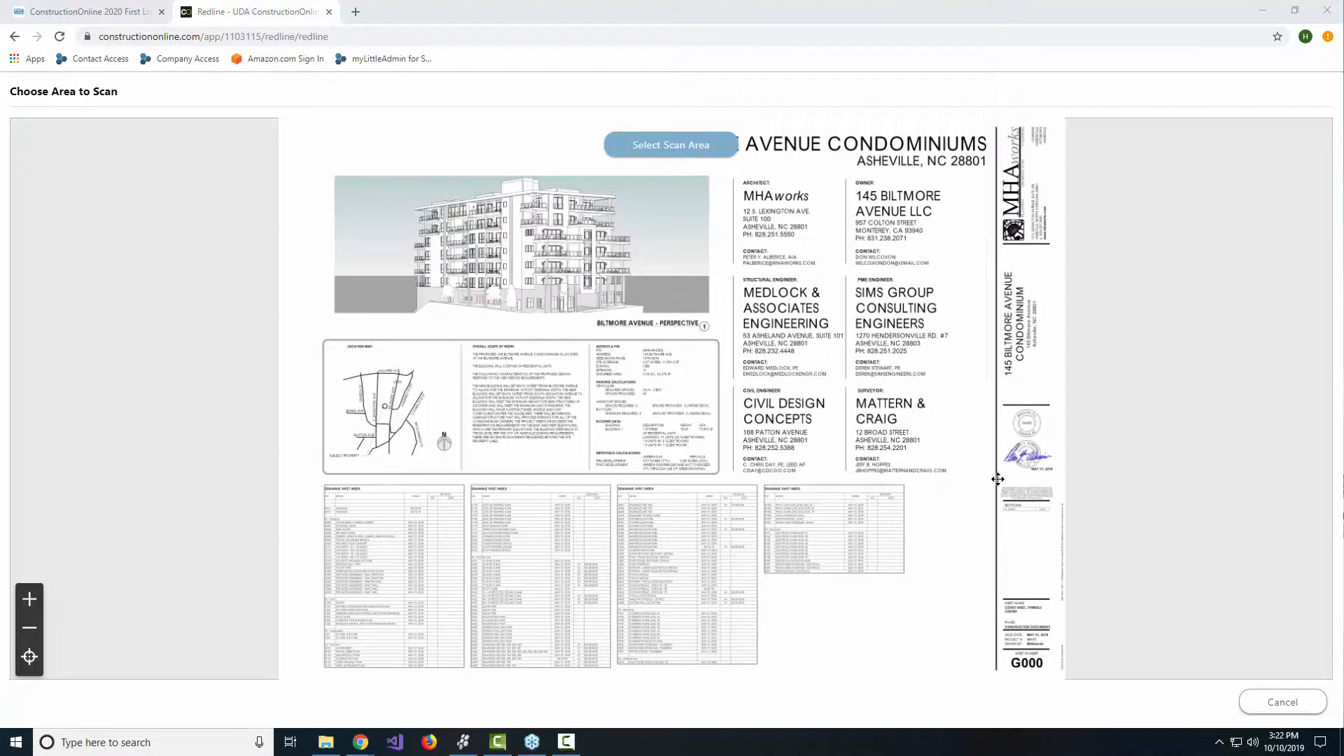
mouse_move(963, 532)
left_mouse_down()
mouse_move(729, 362)
mouse_move(654, 327)
left_mouse_up()
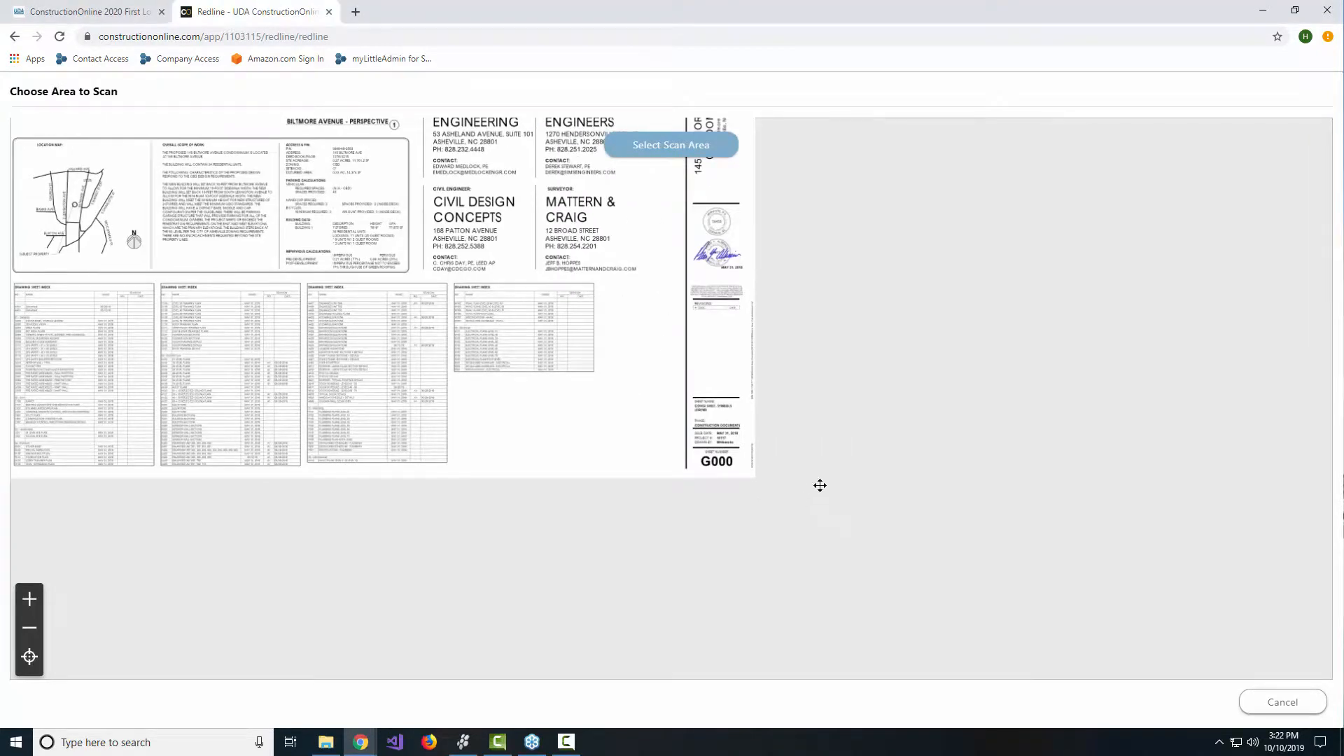
scroll(685, 411, "up", 1)
scroll(733, 427, "up", 2)
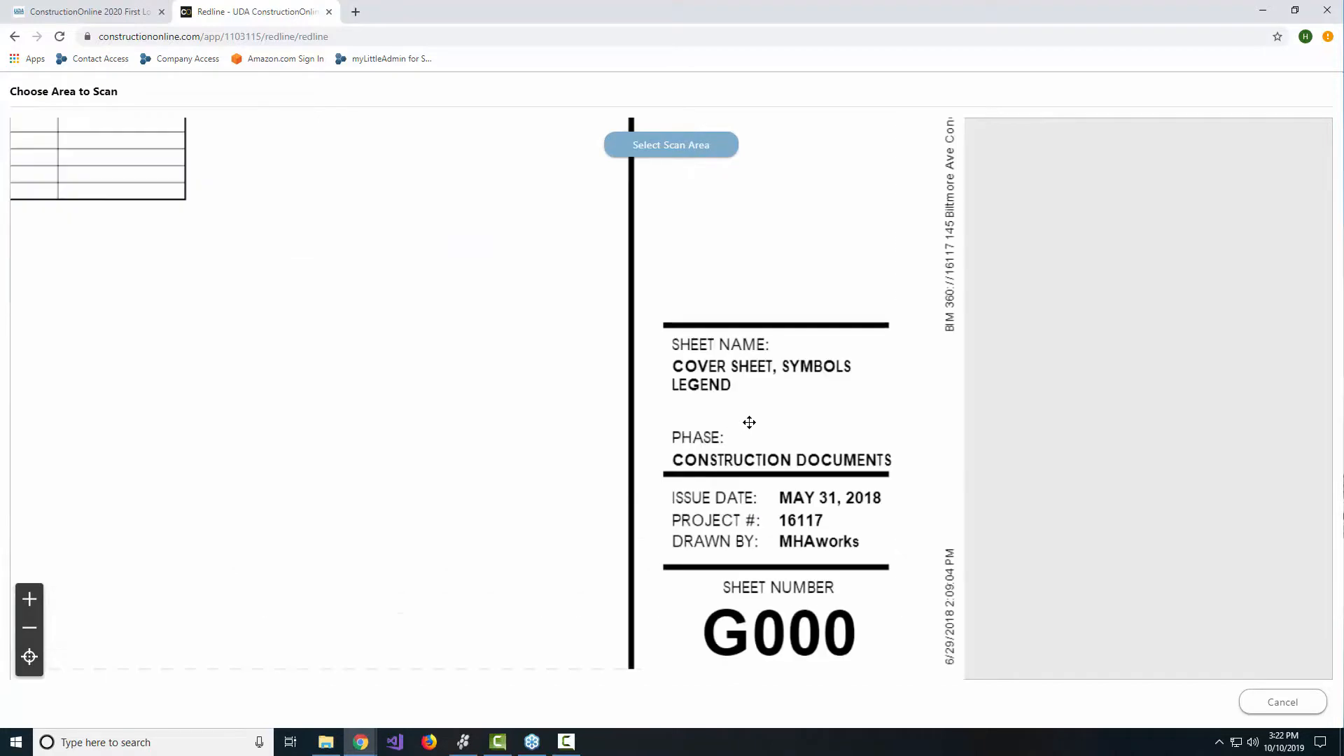
scroll(786, 381, "up", 1)
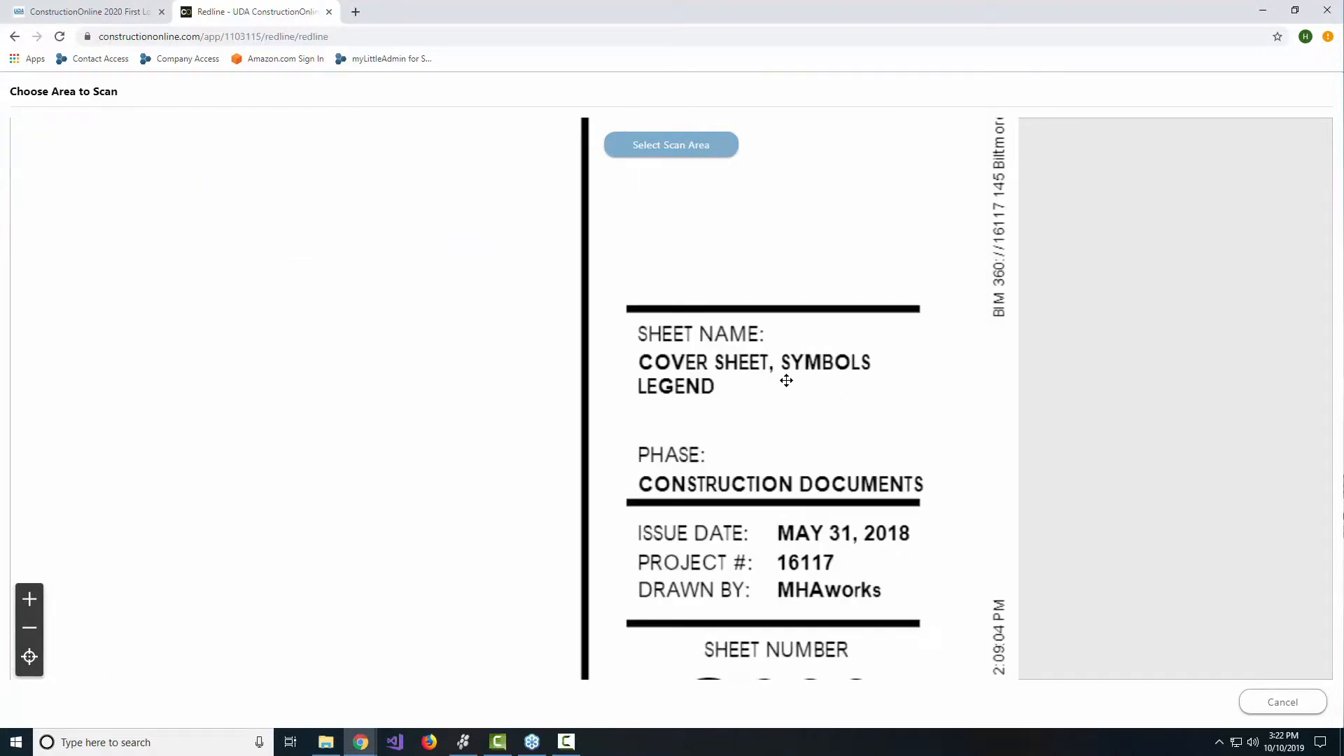
left_click(637, 143)
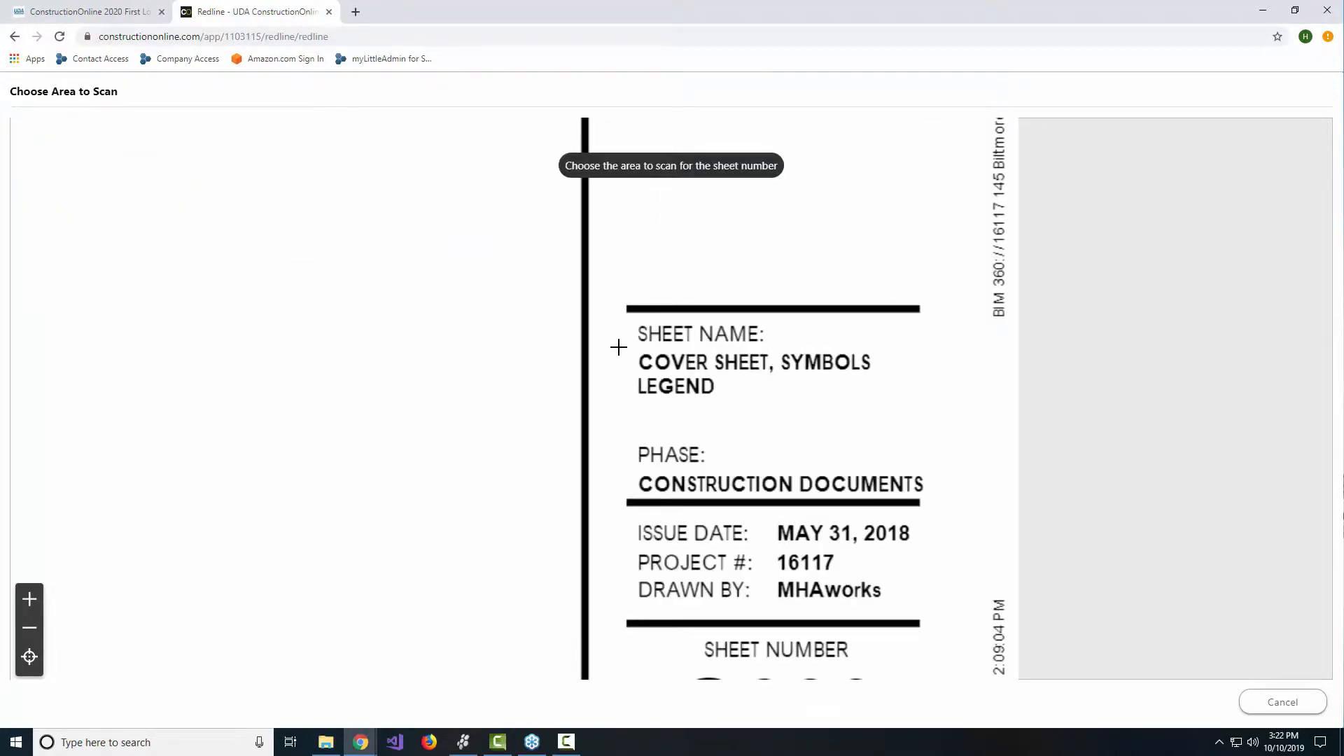
left_click_drag(619, 348, 751, 346)
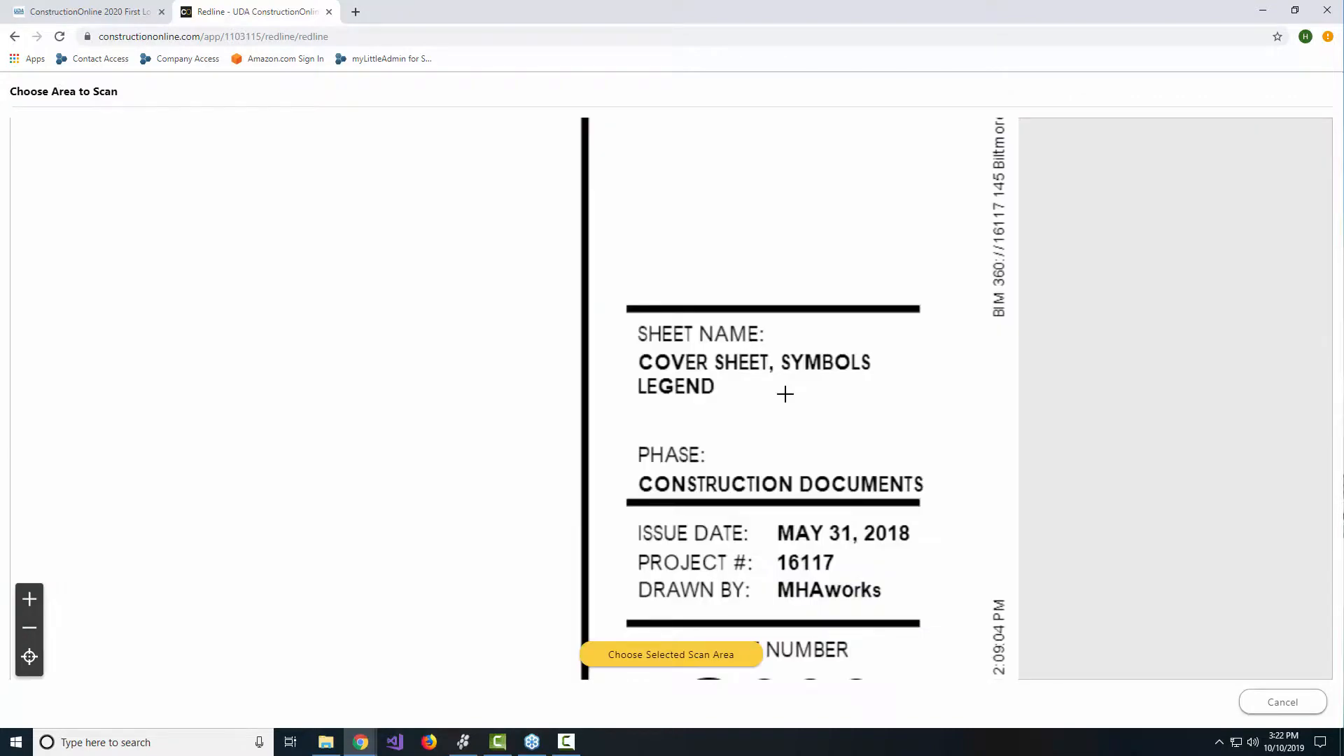
left_click(663, 654)
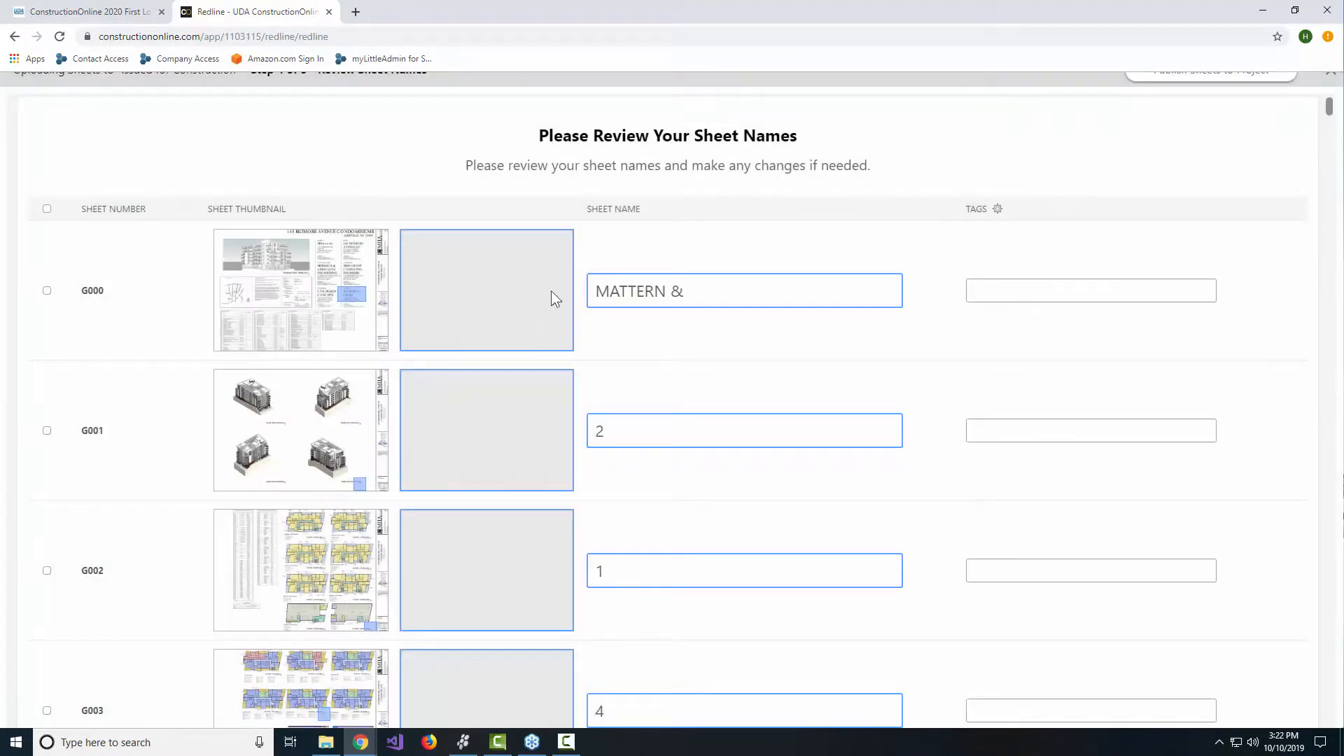
- Set the sheet name scan area around "COVER SHEET, SYMBOLS LEGEND" in G000's title block and apply it to all sheets
left_click(535, 279)
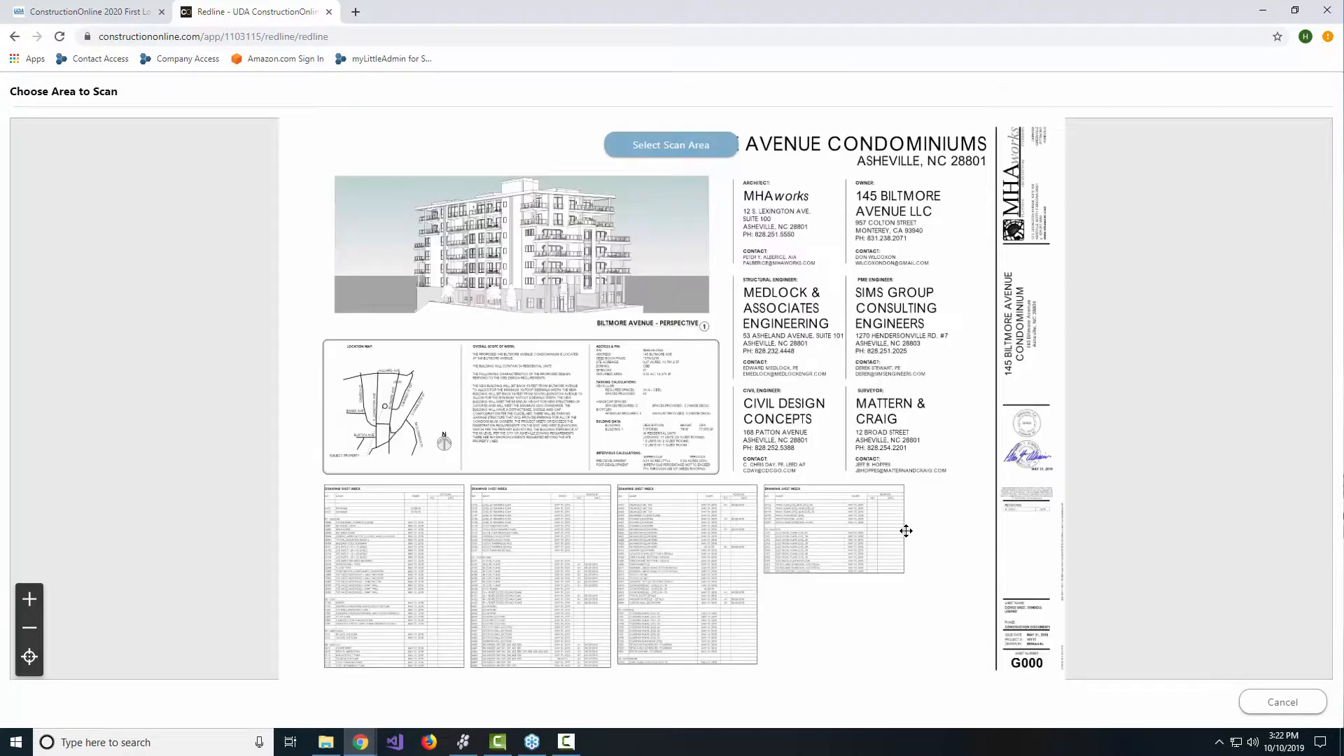
left_click_drag(906, 531, 670, 354)
scroll(734, 398, "up", 3)
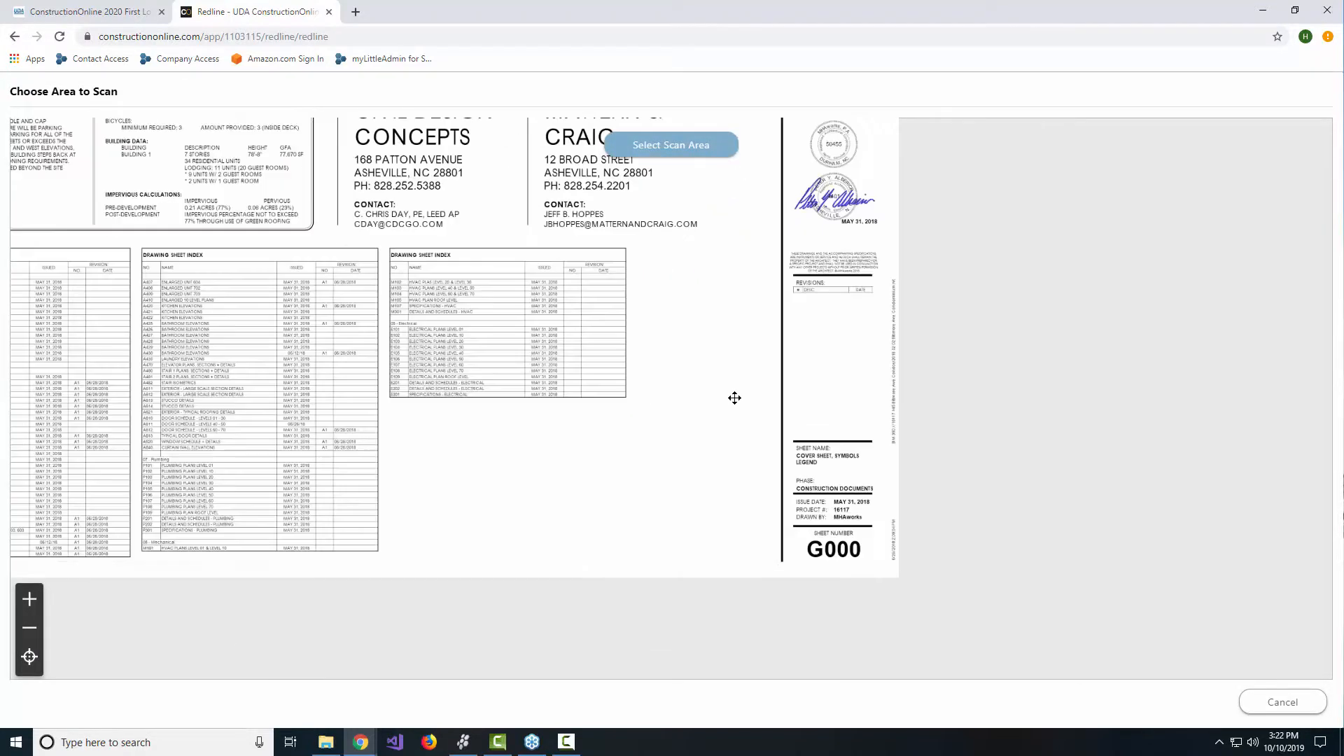
scroll(734, 398, "up", 3)
left_click_drag(796, 420, 670, 366)
left_click(632, 149)
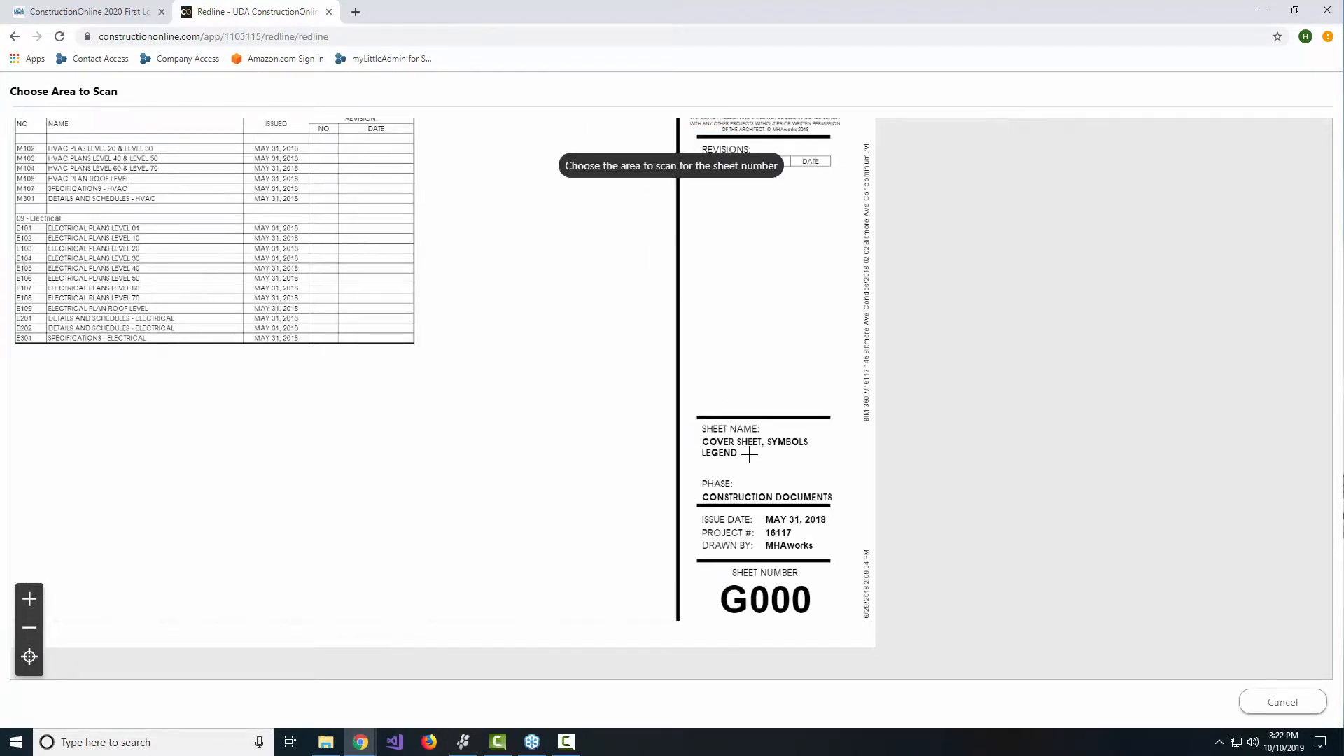
left_click_drag(696, 431, 827, 460)
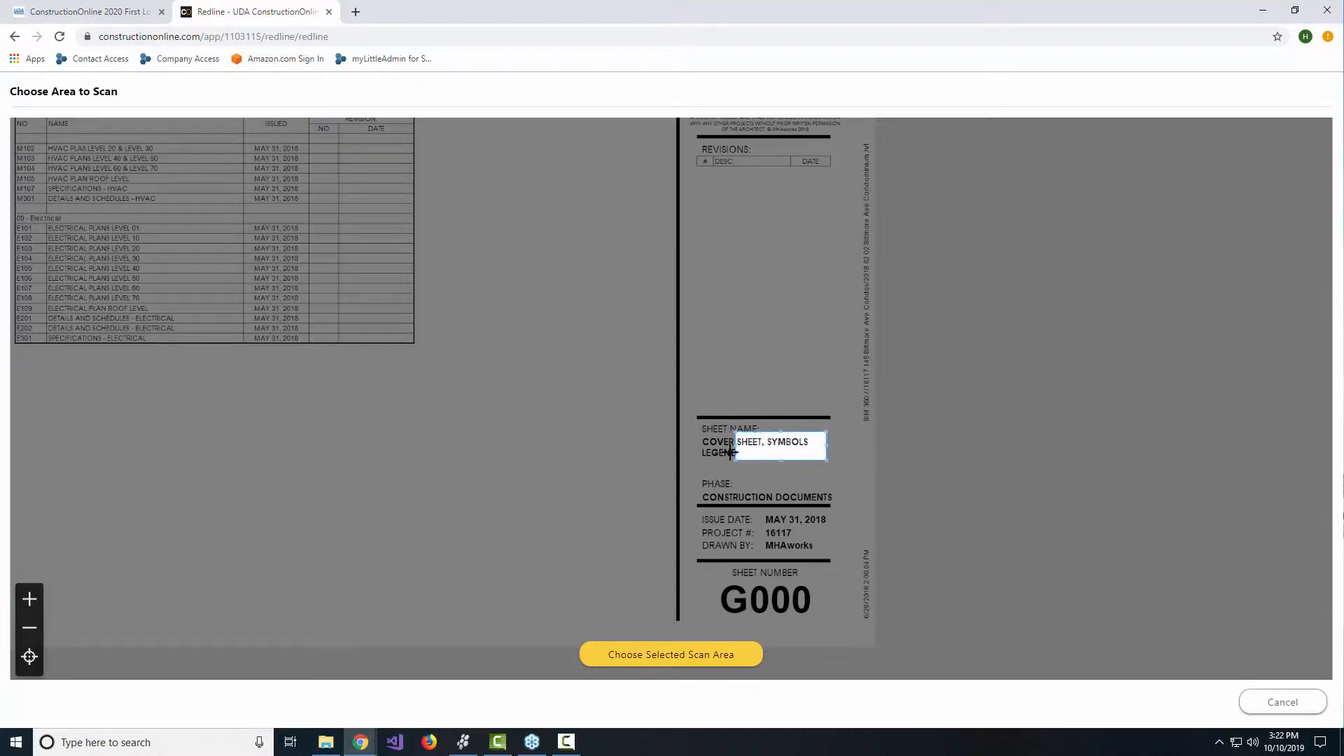
left_click_drag(718, 451, 843, 474)
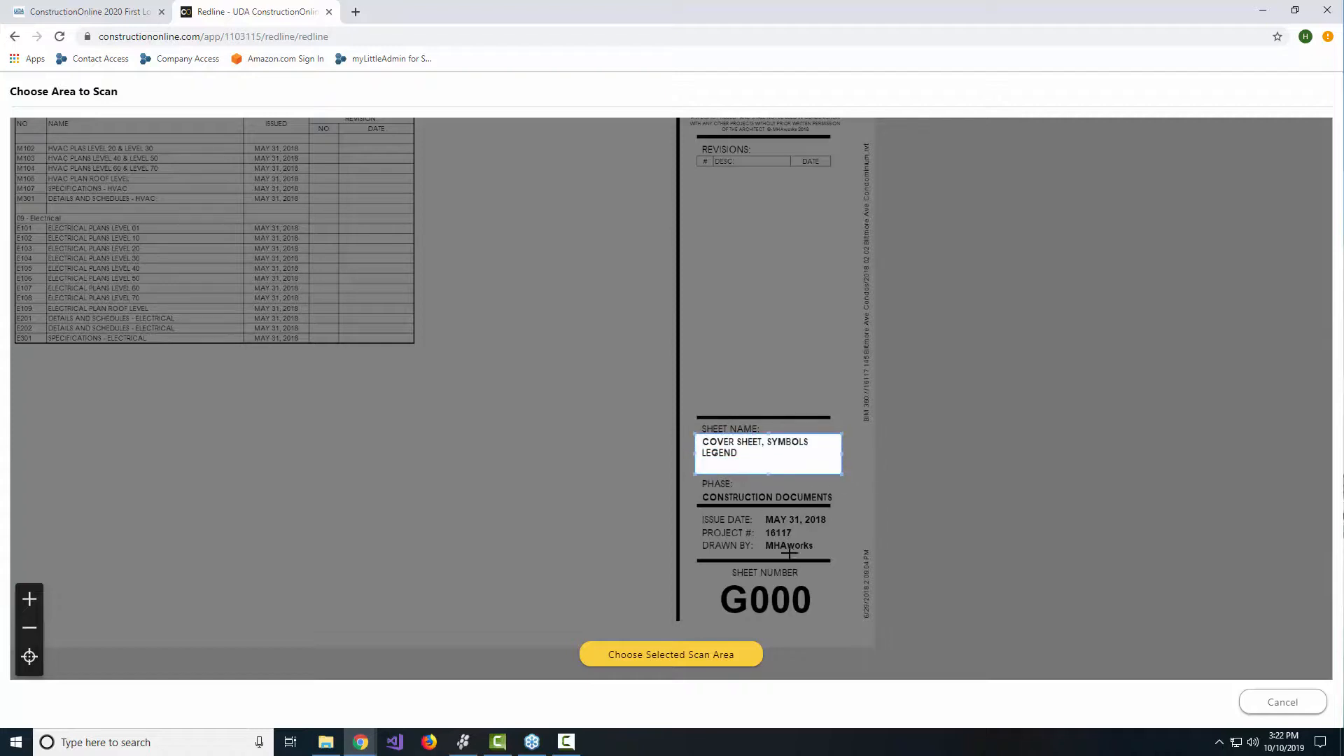
left_click(673, 657)
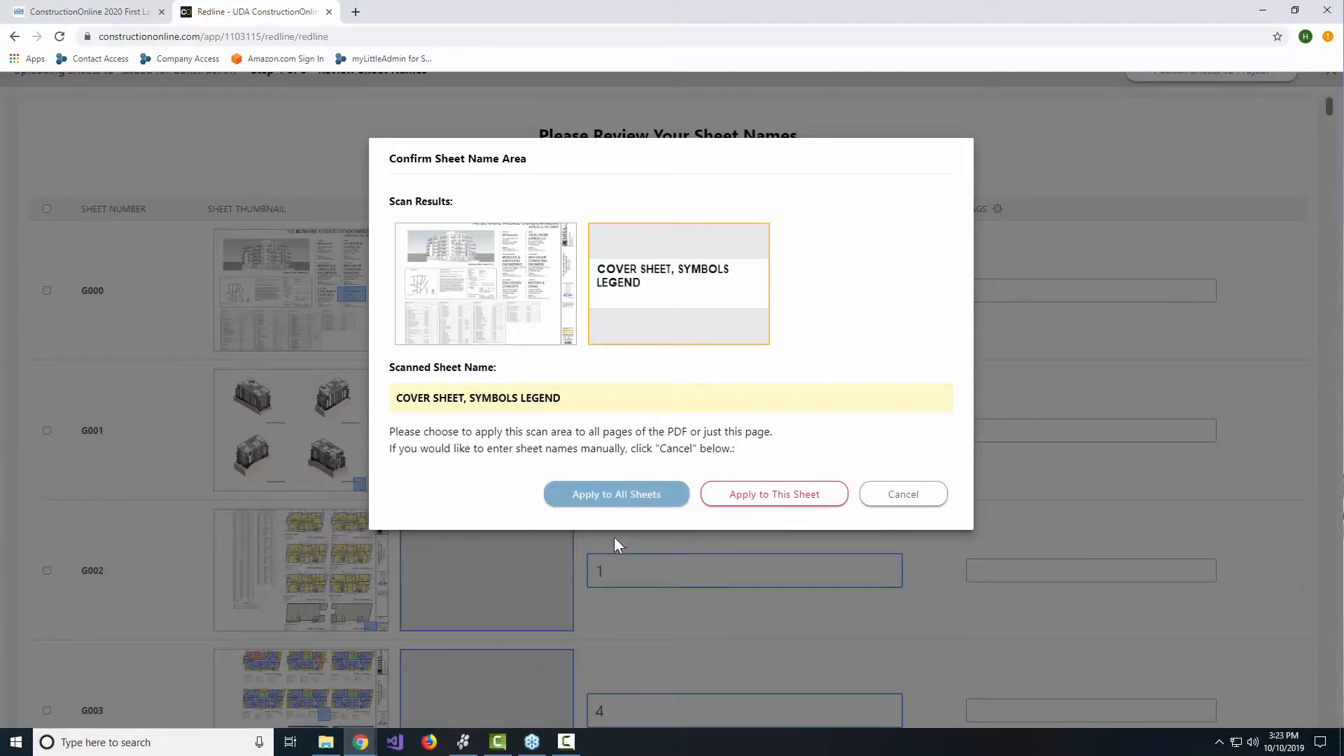
left_click(639, 501)
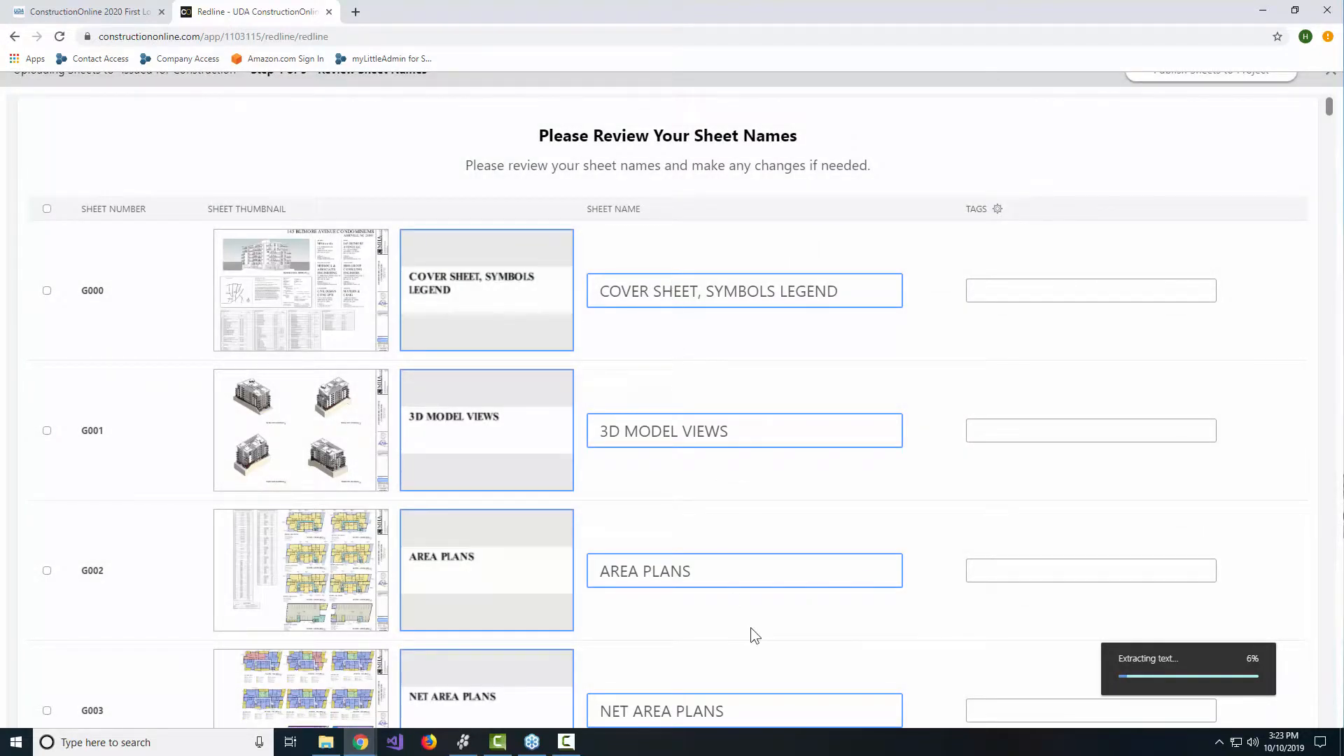
- Clear the wrongly scanned sheet names of the SURVEY1 and SURVEY2 sheets
mouse_move(575, 426)
scroll(733, 522, "down", 4)
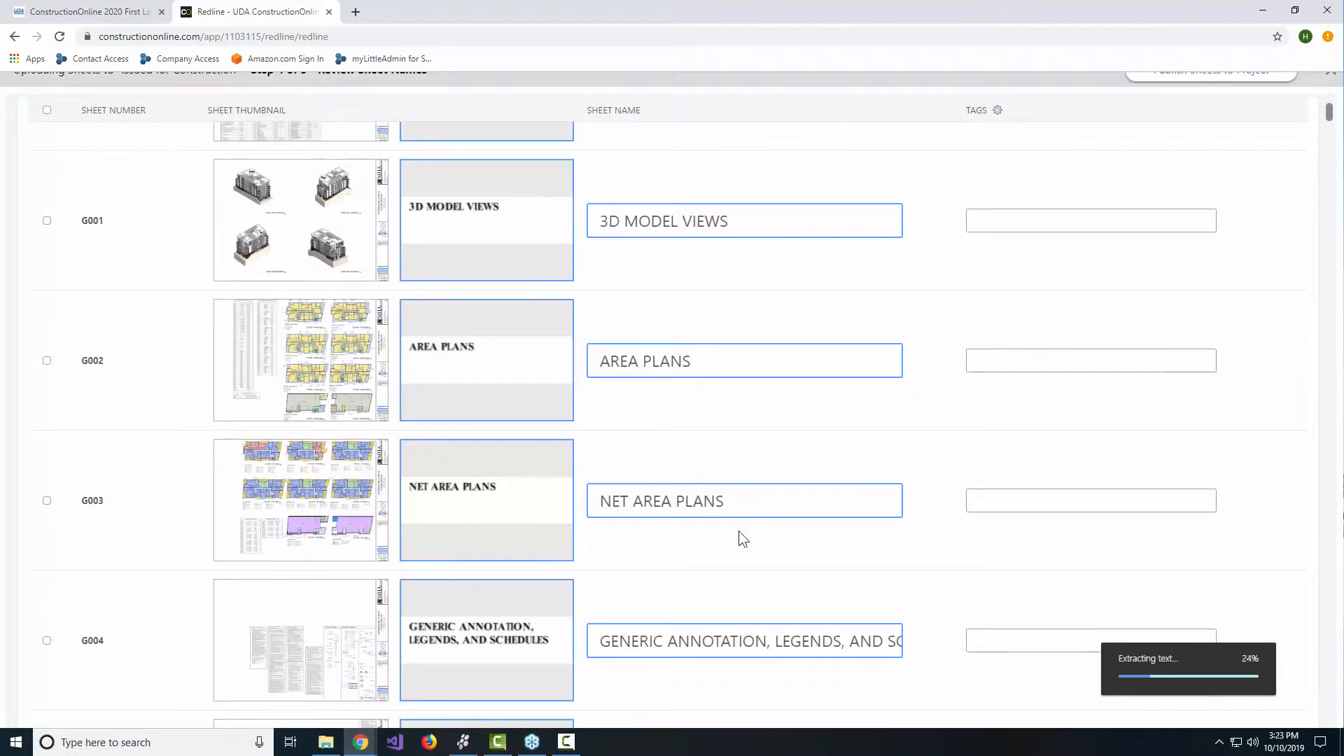
scroll(775, 488, "down", 12)
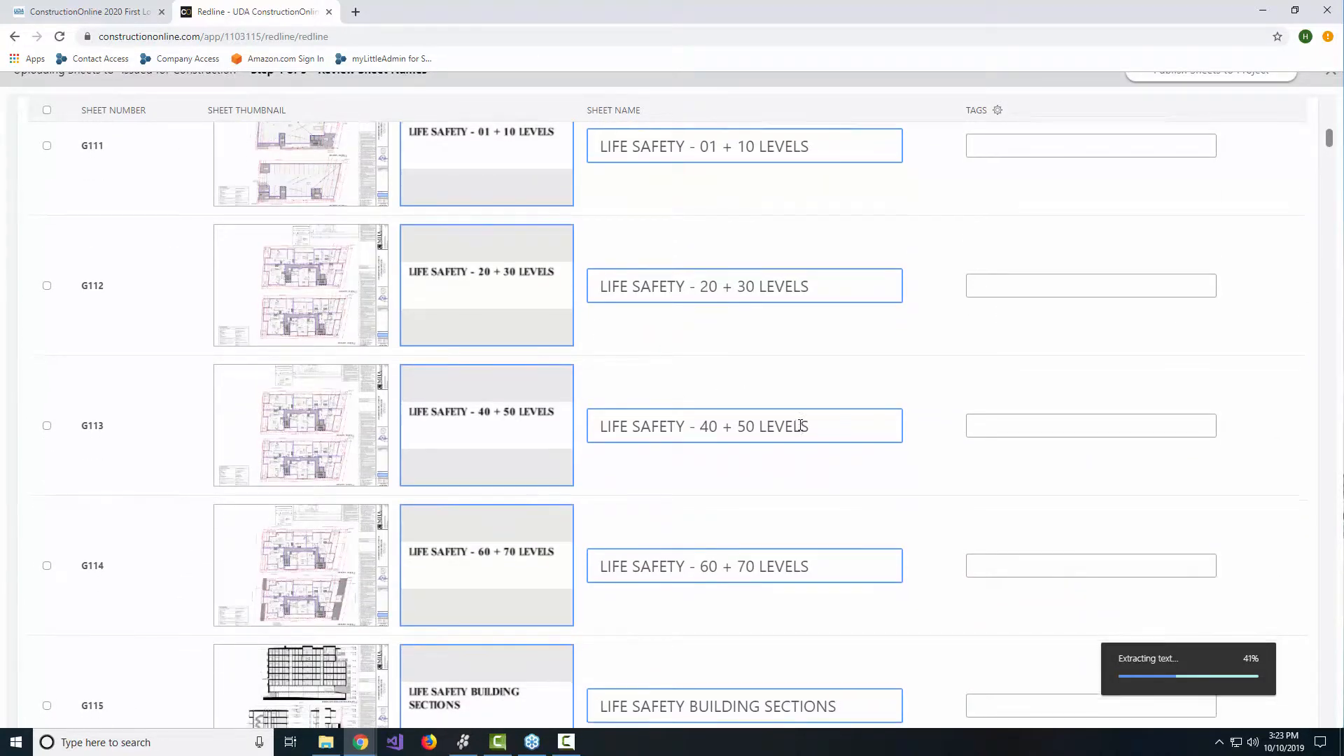
scroll(801, 429, "down", 17)
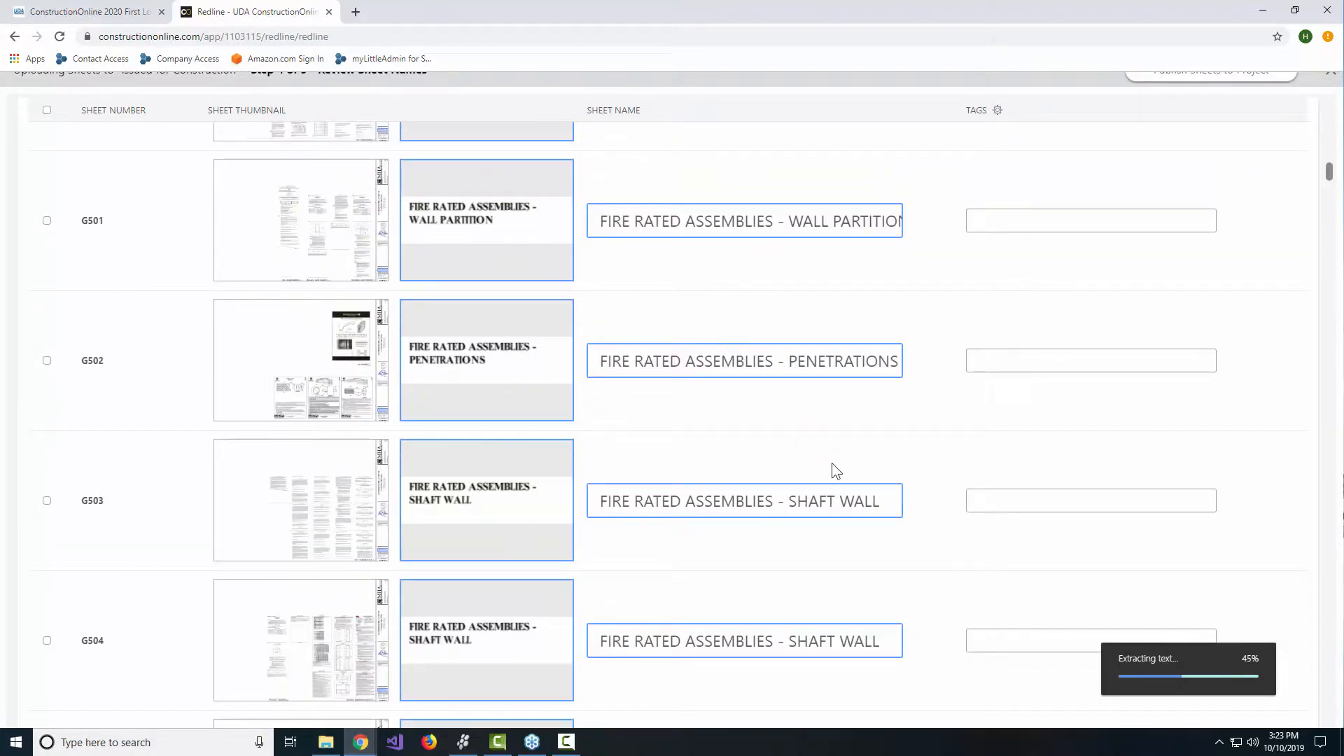
scroll(846, 464, "down", 6)
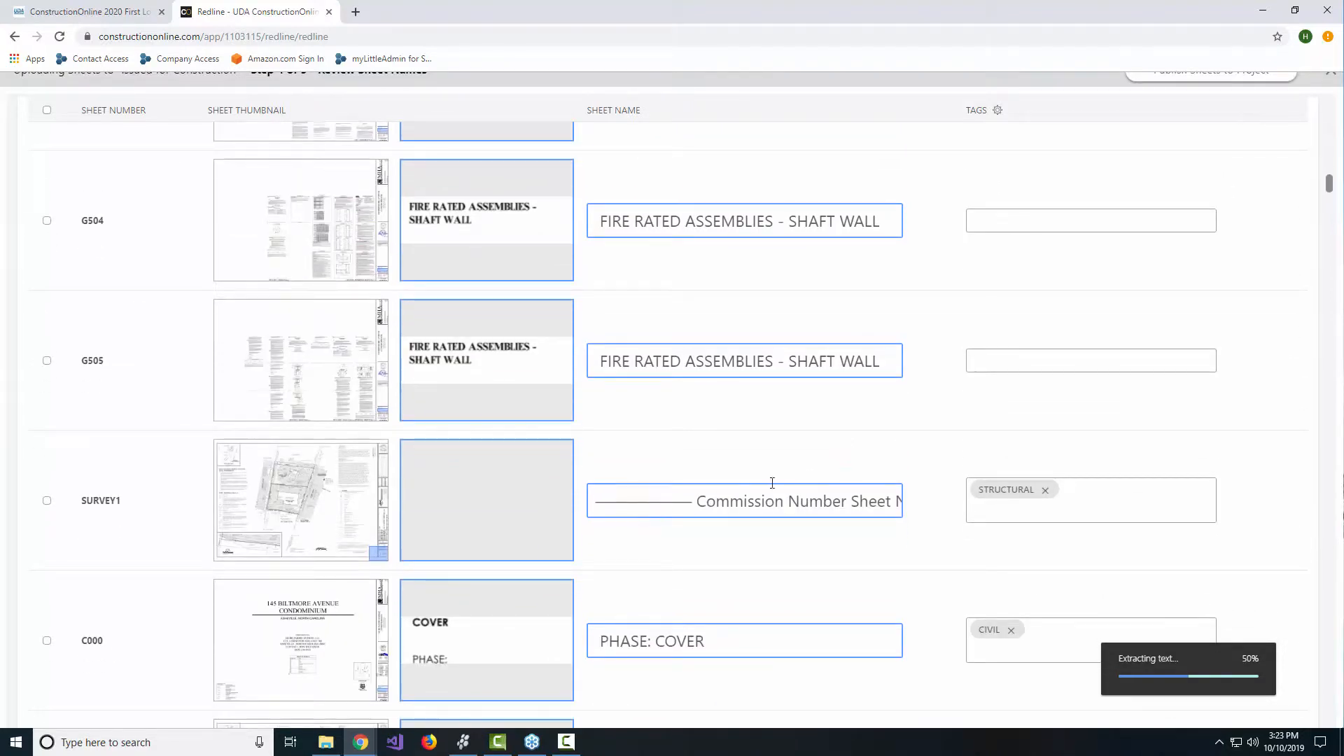
scroll(773, 483, "down", 3)
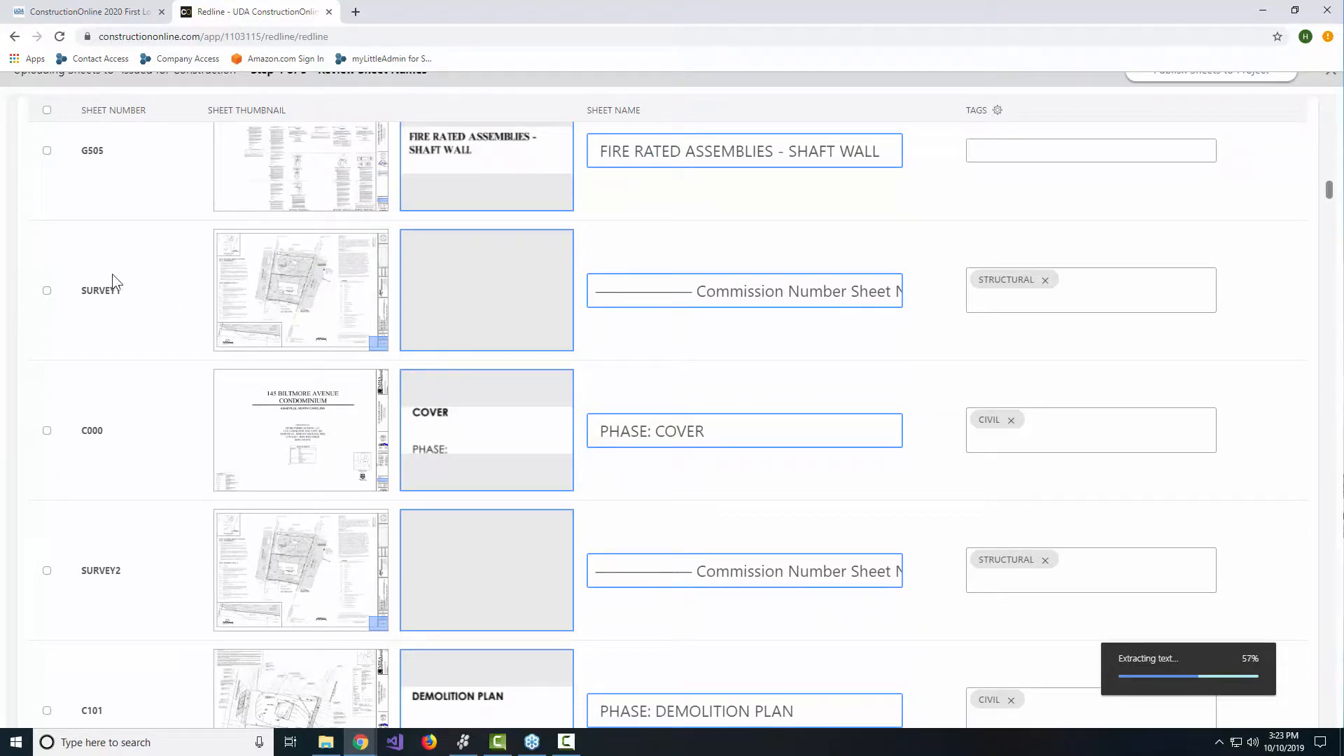
left_click(791, 291)
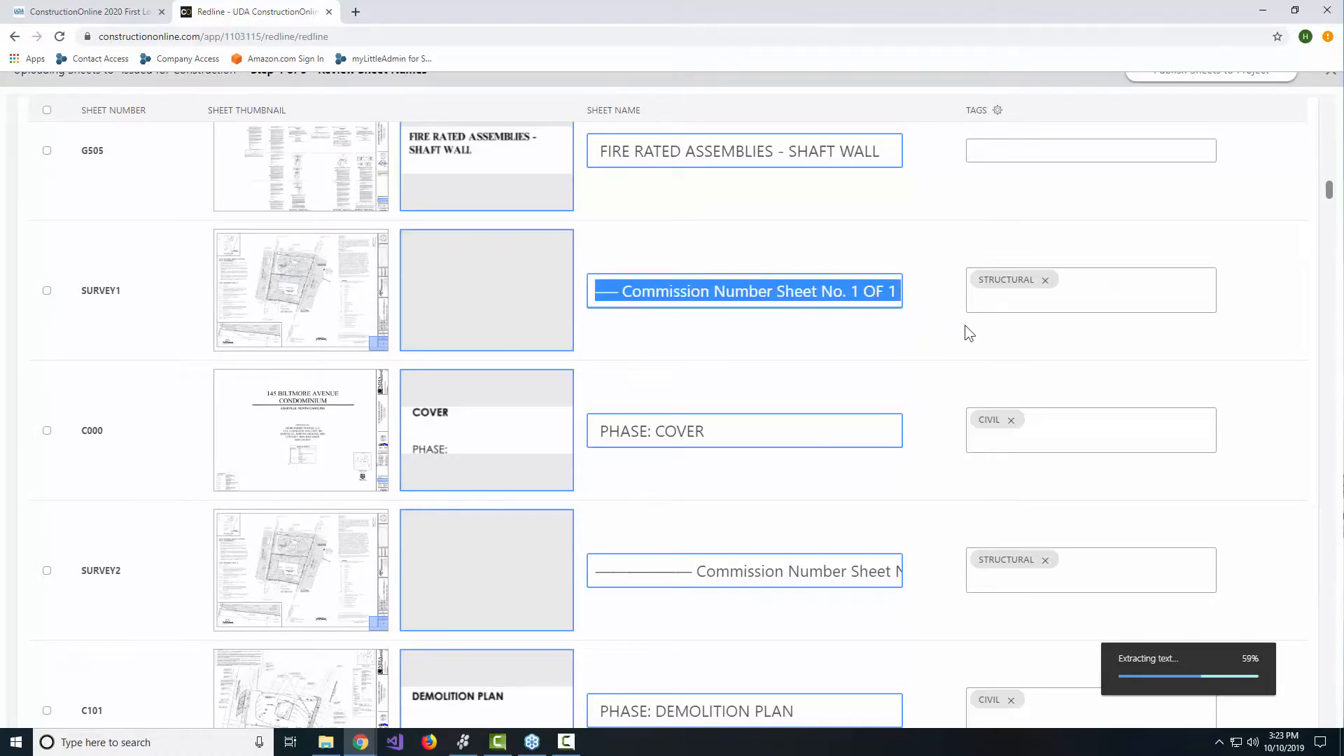
key("BackSpace")
left_click_drag(593, 570, 973, 564)
key("BackSpace")
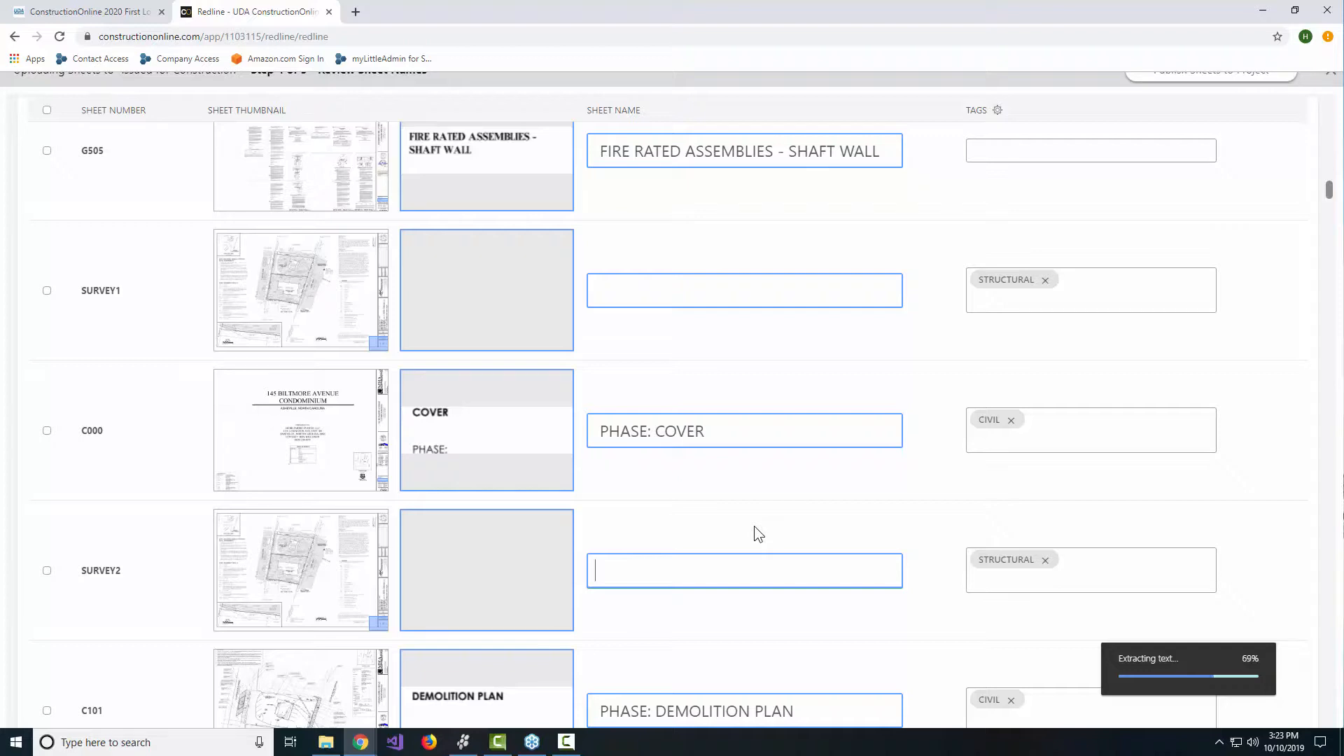
- Remove the Structural tag from the SURVEY1 and SURVEY2 sheets
left_click(1045, 280)
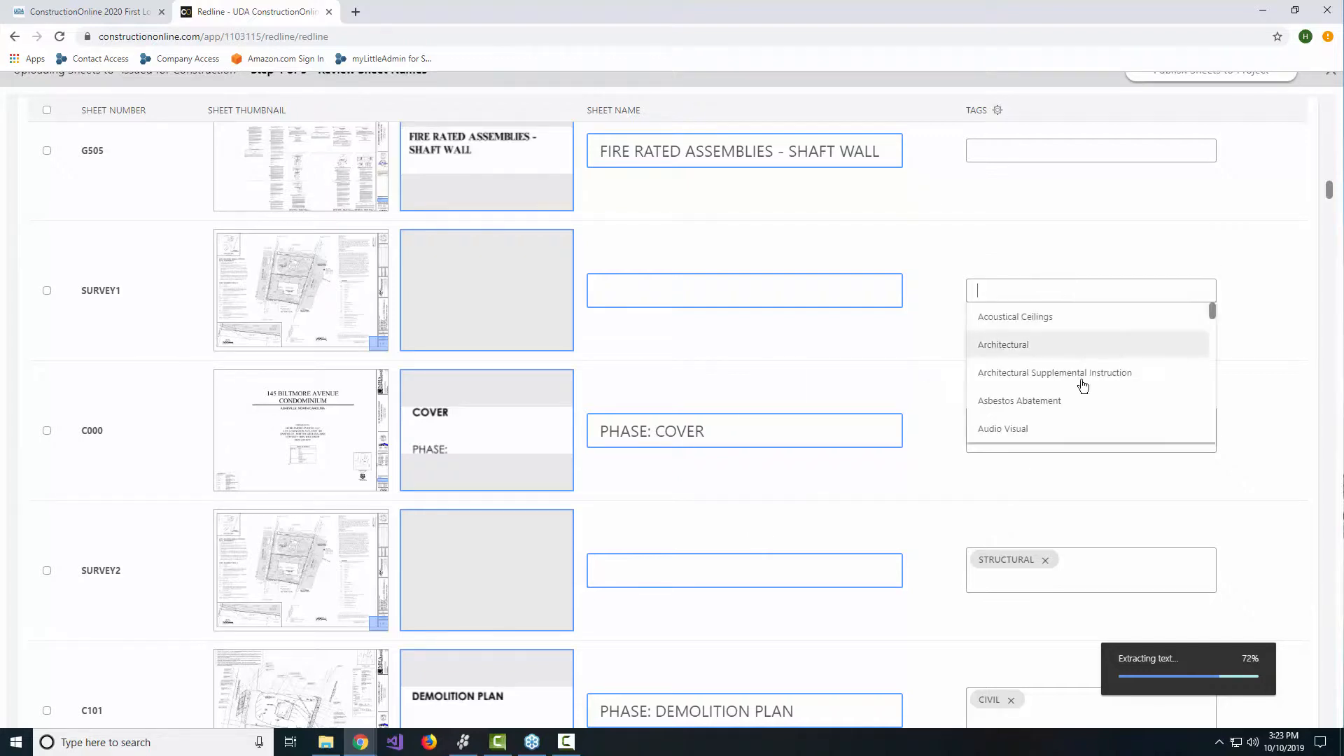
left_click(1045, 561)
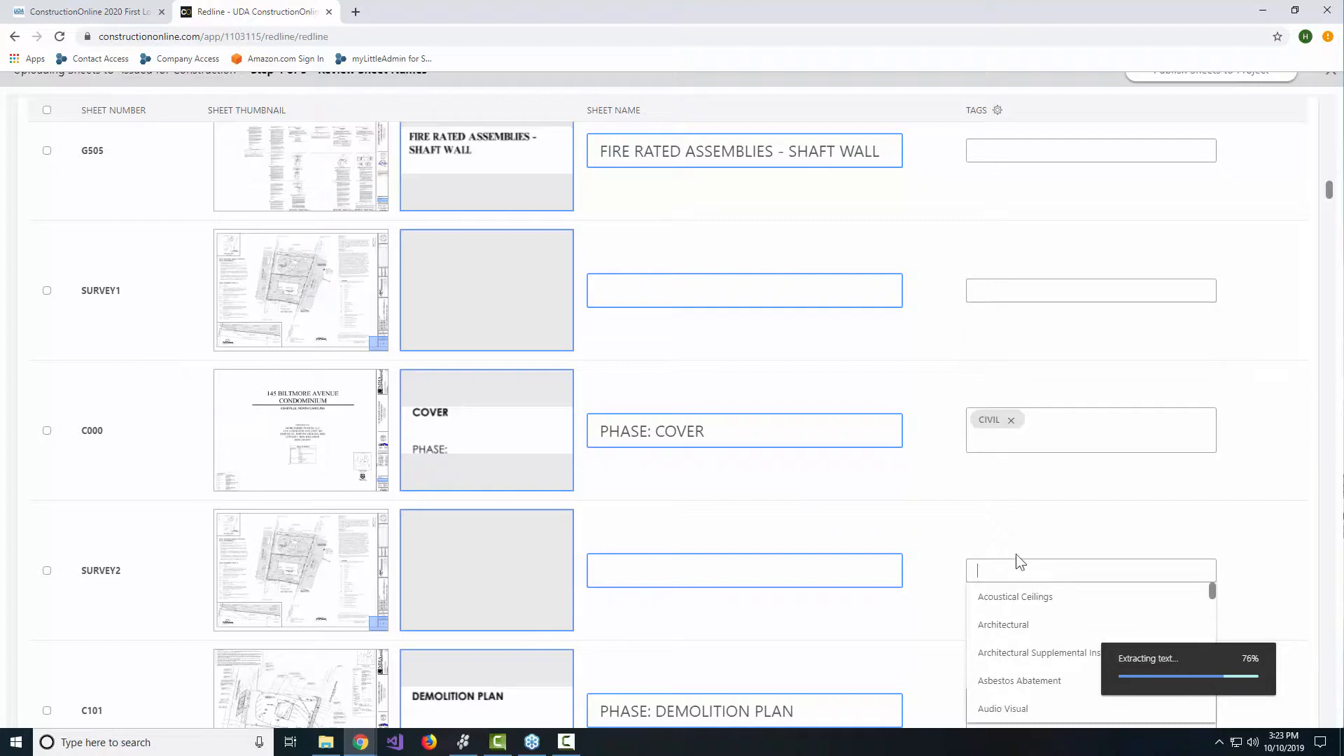
left_click(842, 505)
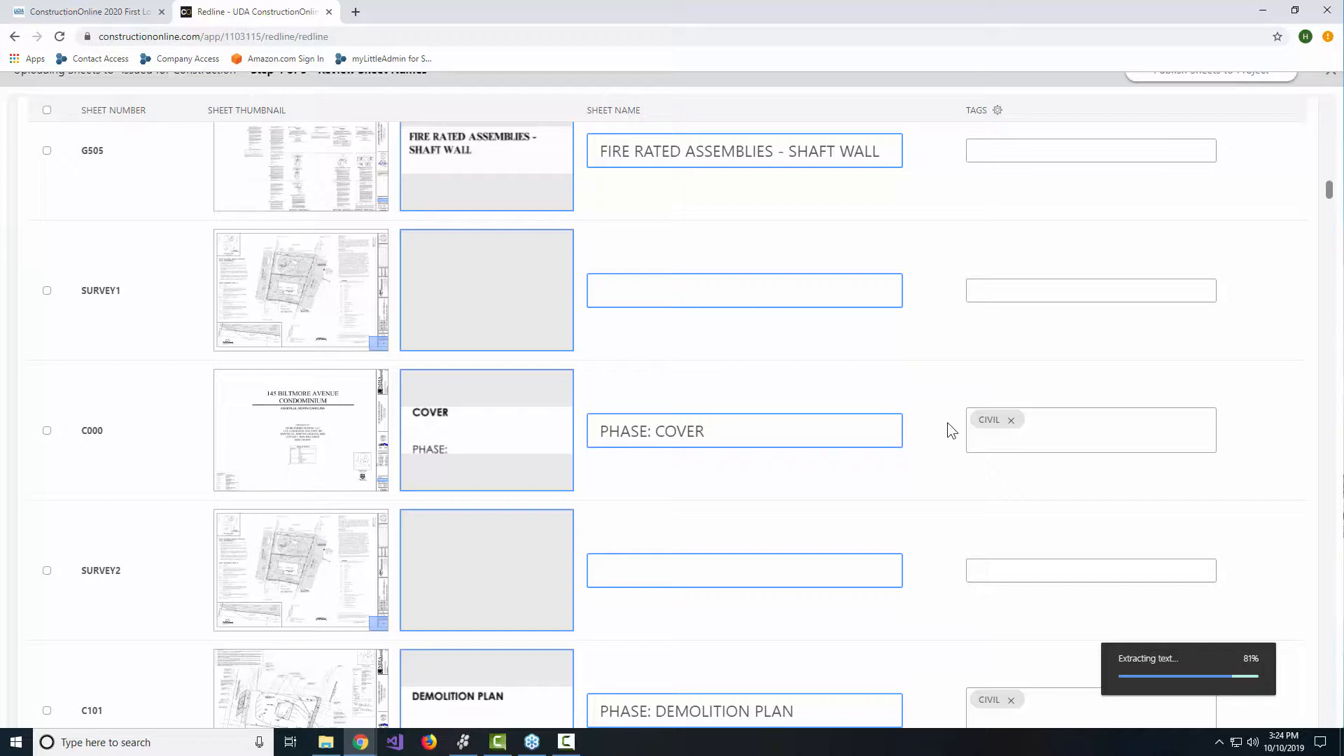
- Add the Survey tag to both the SURVEY1 and SURVEY2 sheets
scroll(947, 423, "down", 1)
left_click(1024, 218)
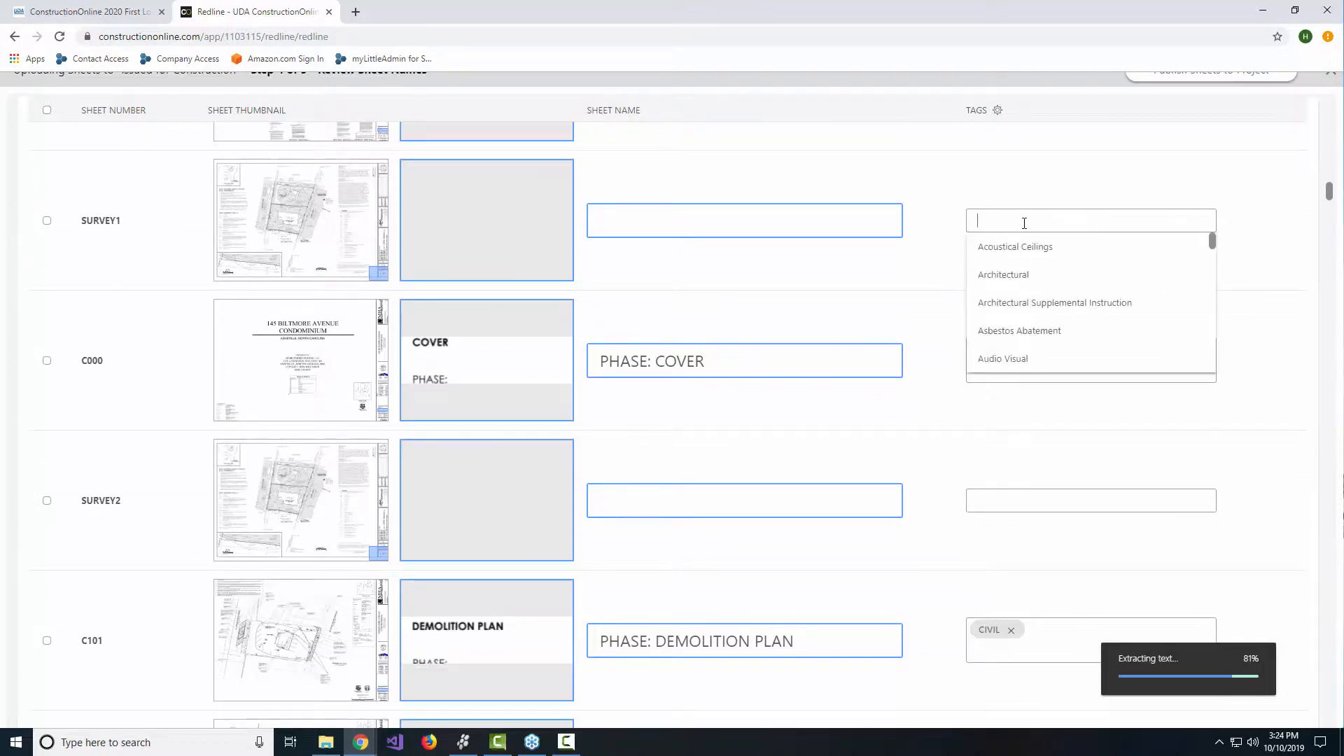
type("SUREV")
key("BackSpace")
key("BackSpace")
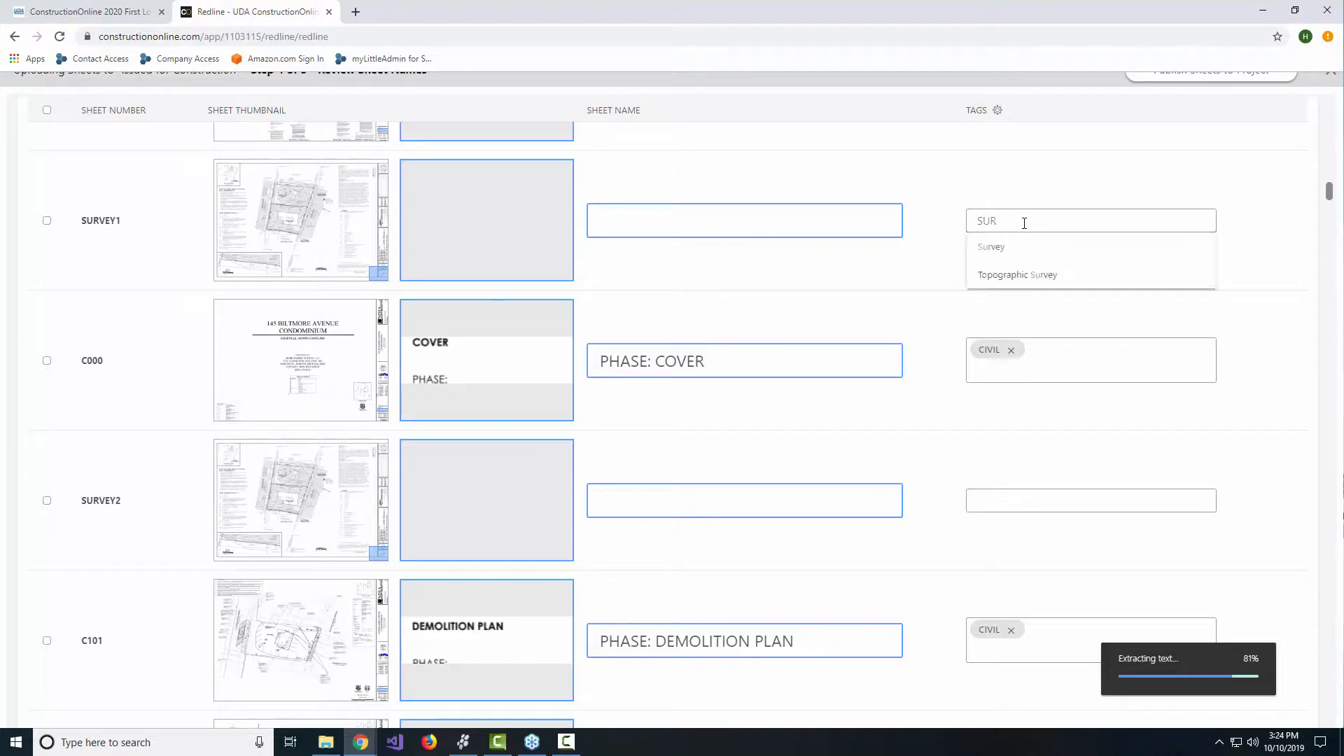
type("V")
left_click(1025, 253)
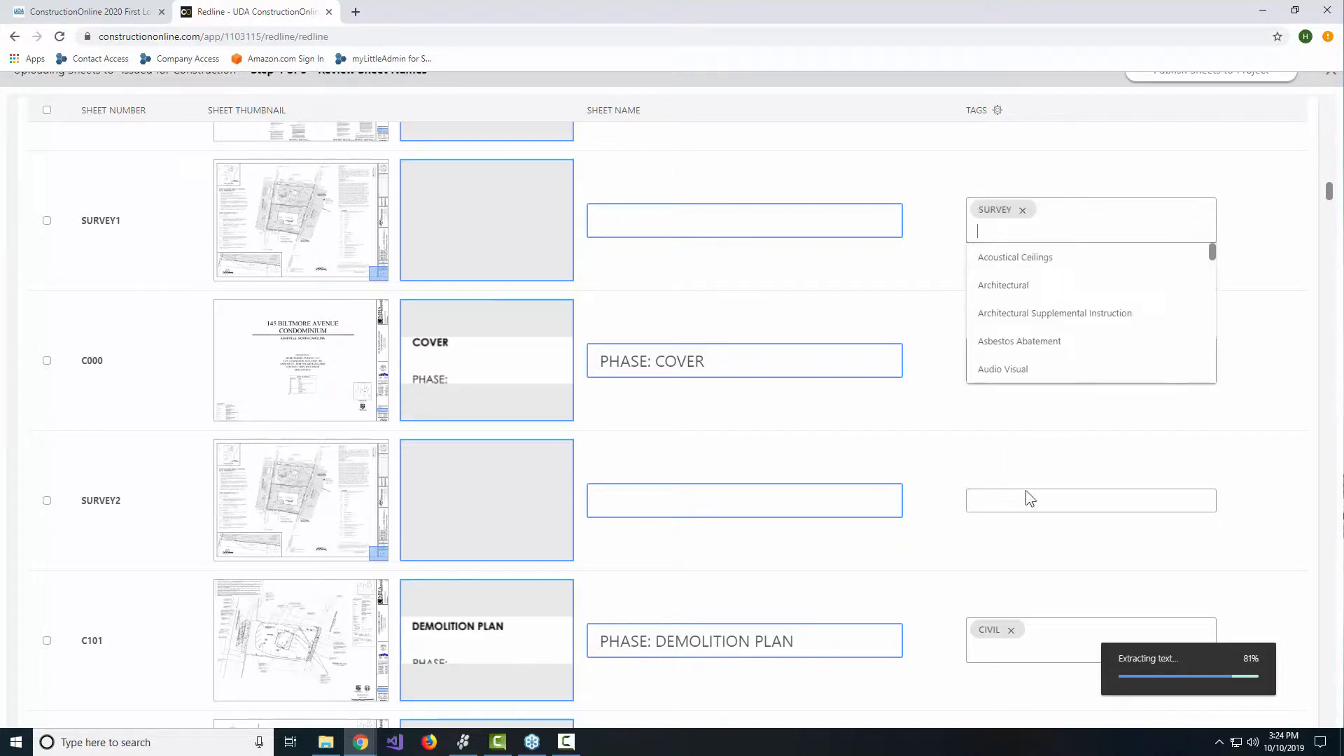
left_click(1026, 500)
type("SURV")
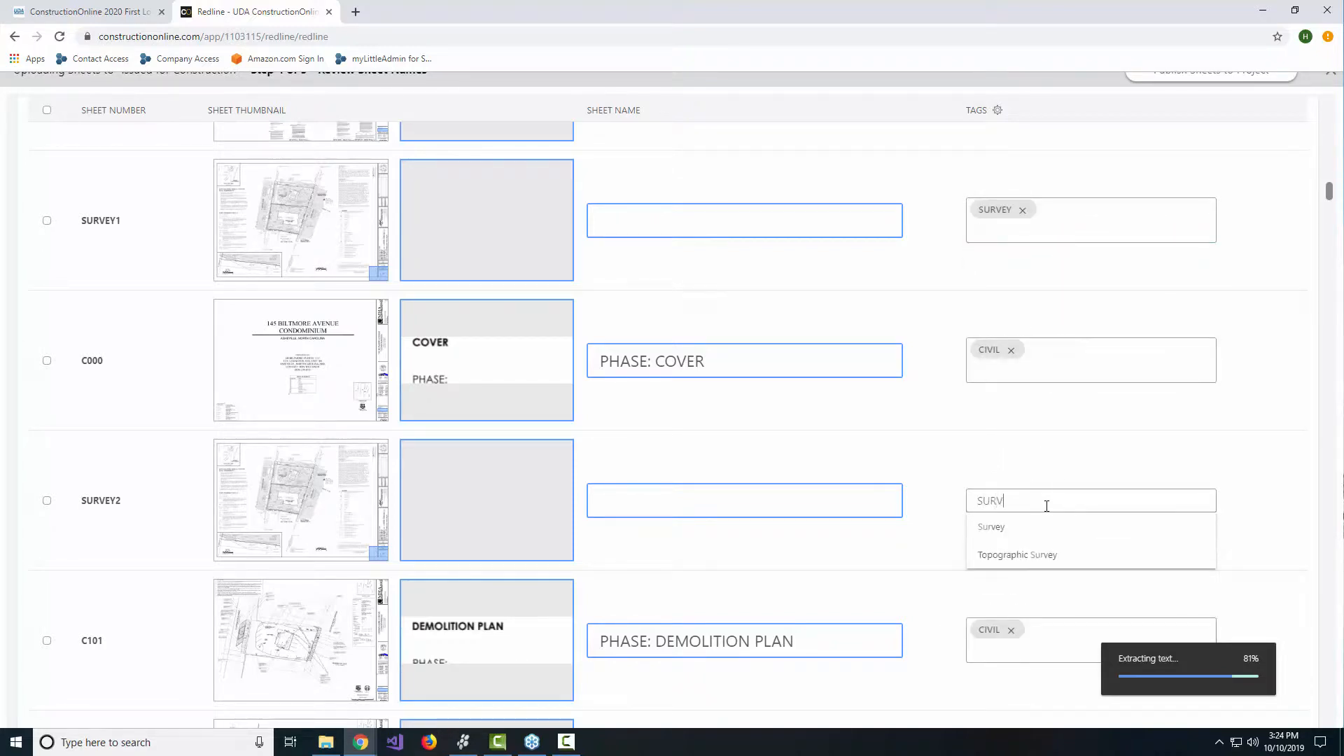
left_click(1028, 527)
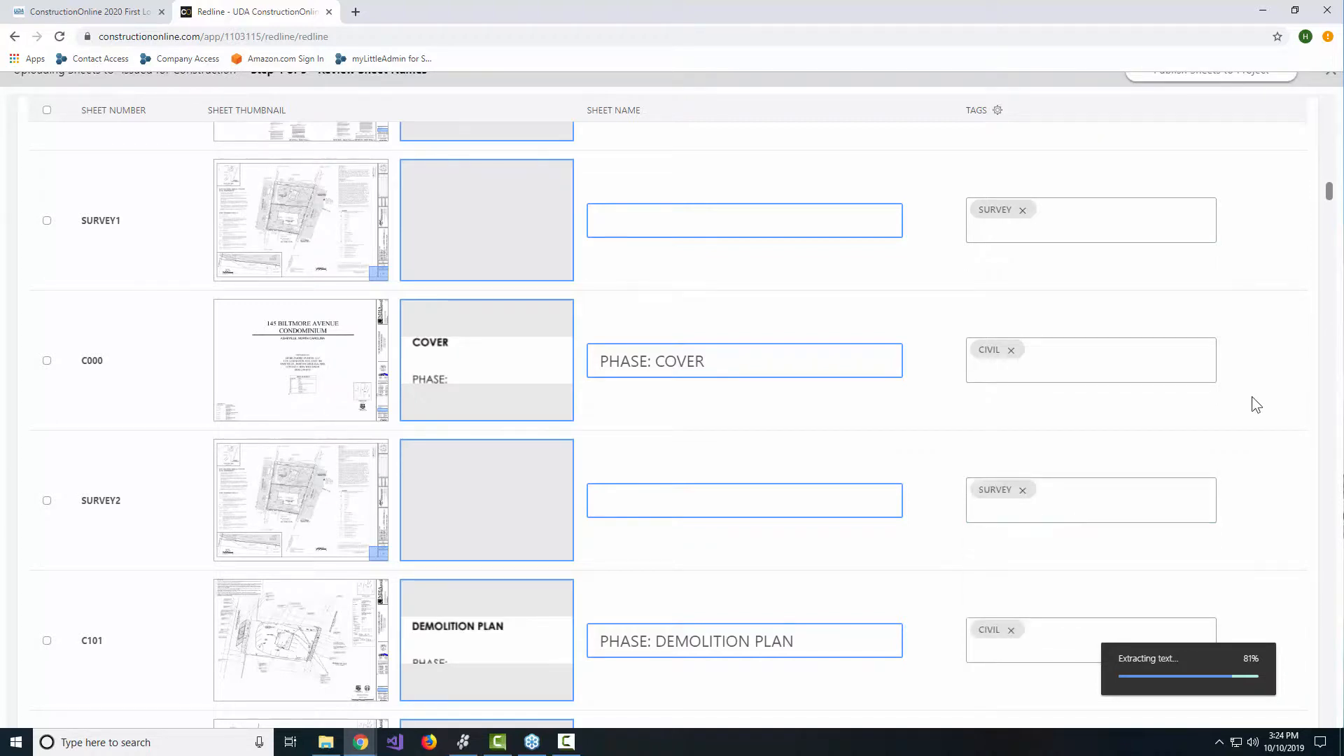
- Remove the "PHASE:" prefix from the sheet names of C962 and C961, leaving "UTILITY DETAILS" for both
scroll(1260, 404, "down", 4)
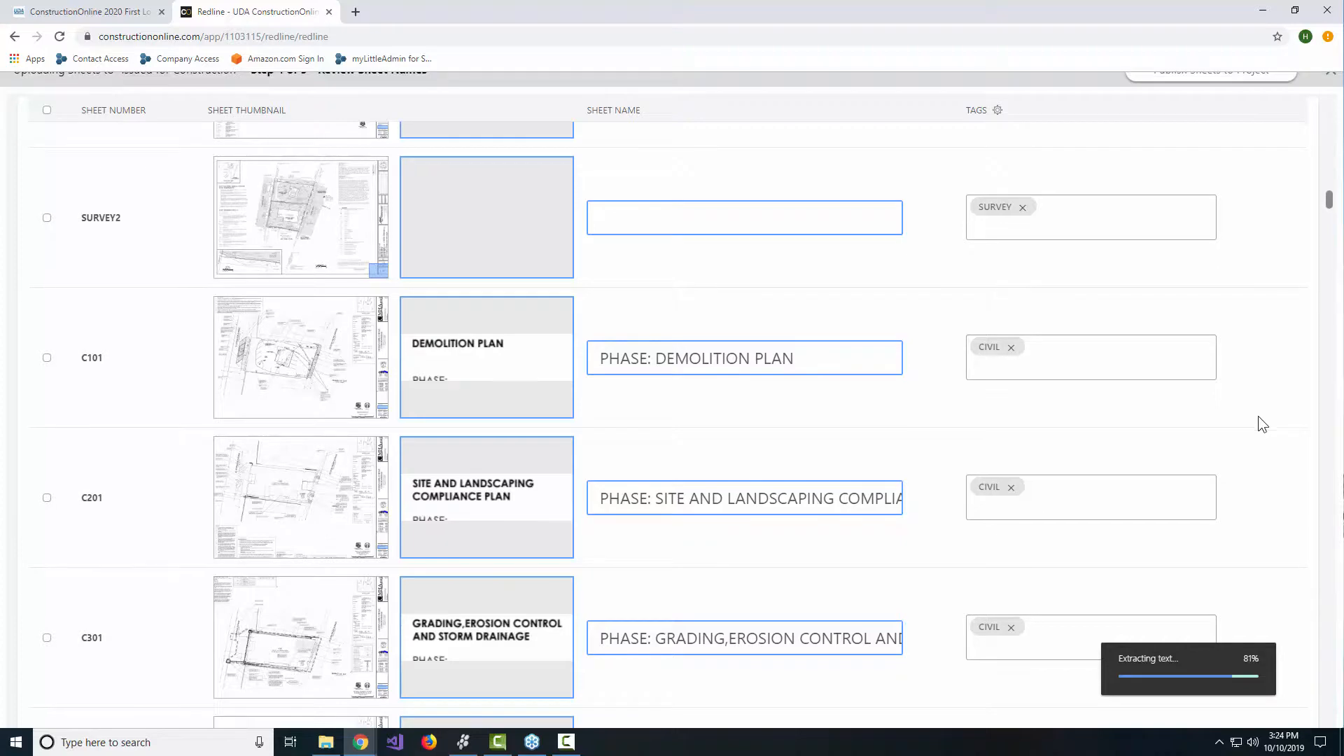
scroll(1258, 416, "down", 3)
scroll(1259, 417, "down", 5)
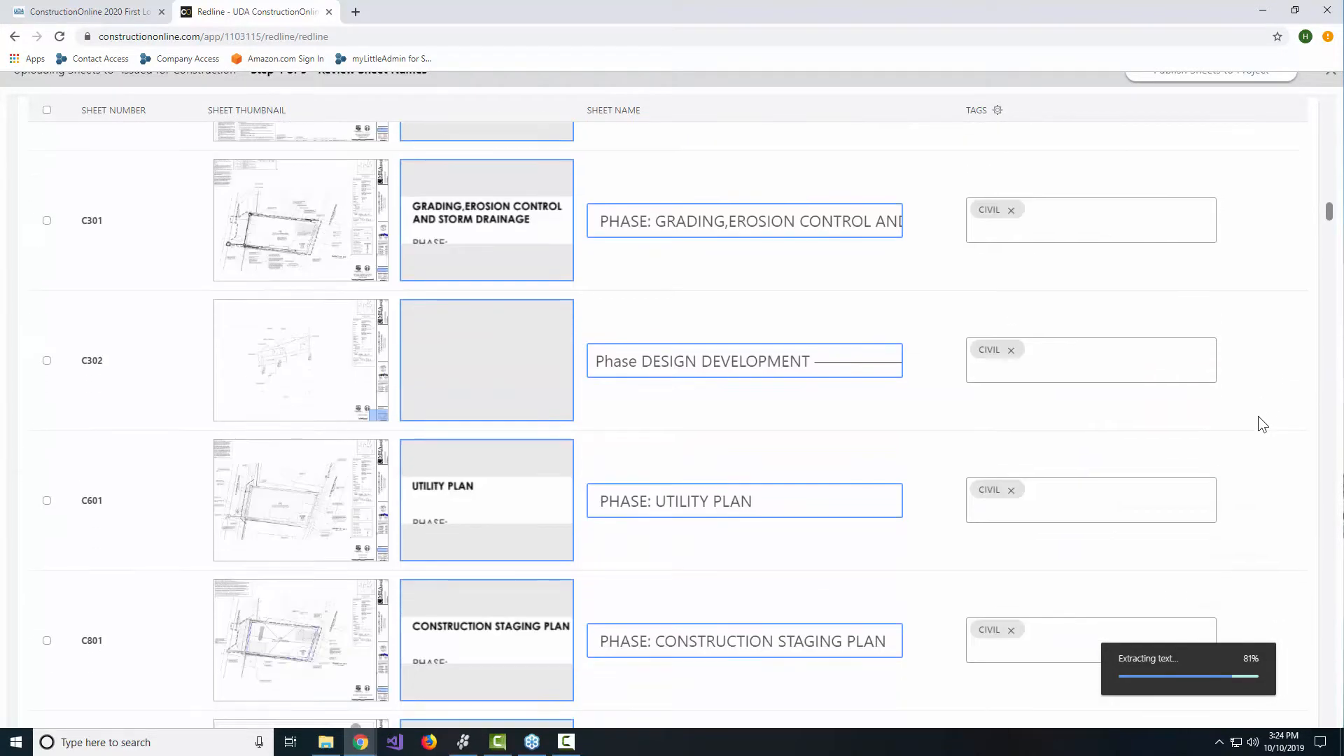
scroll(1264, 424, "down", 3)
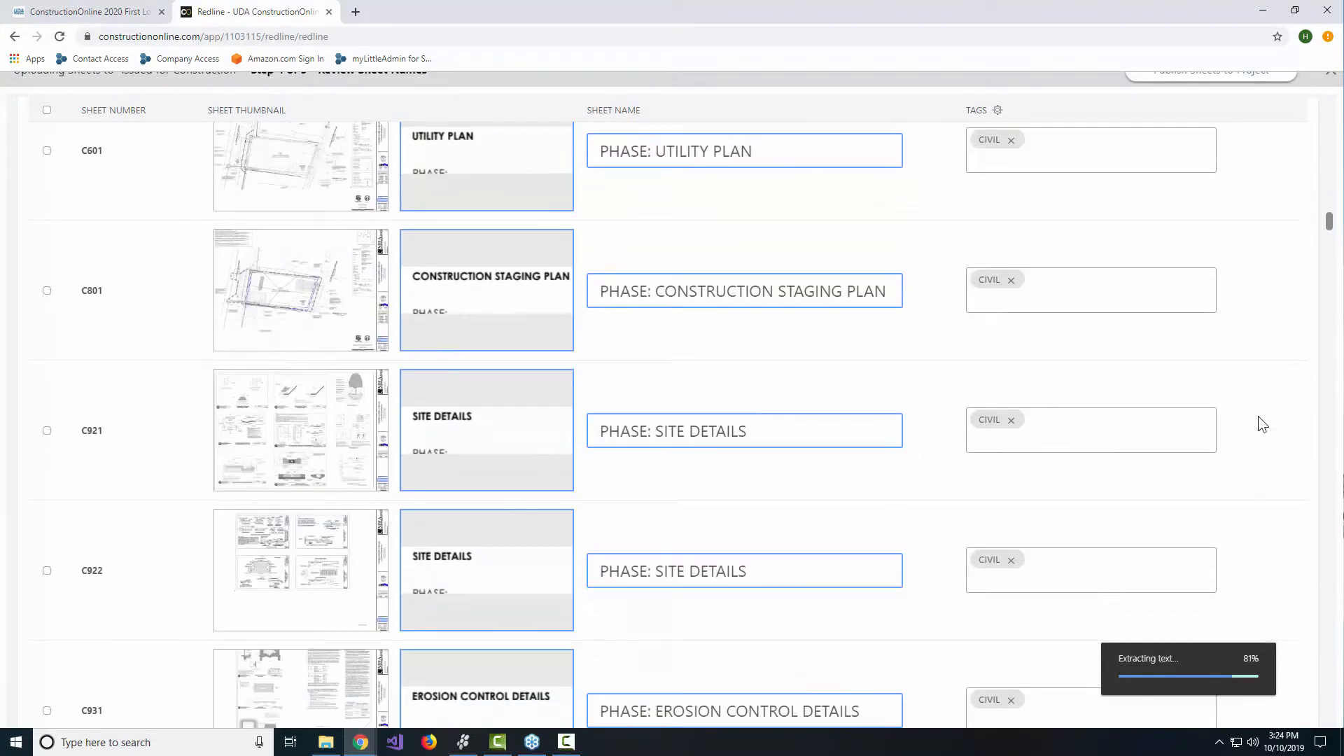
scroll(1259, 415, "down", 3)
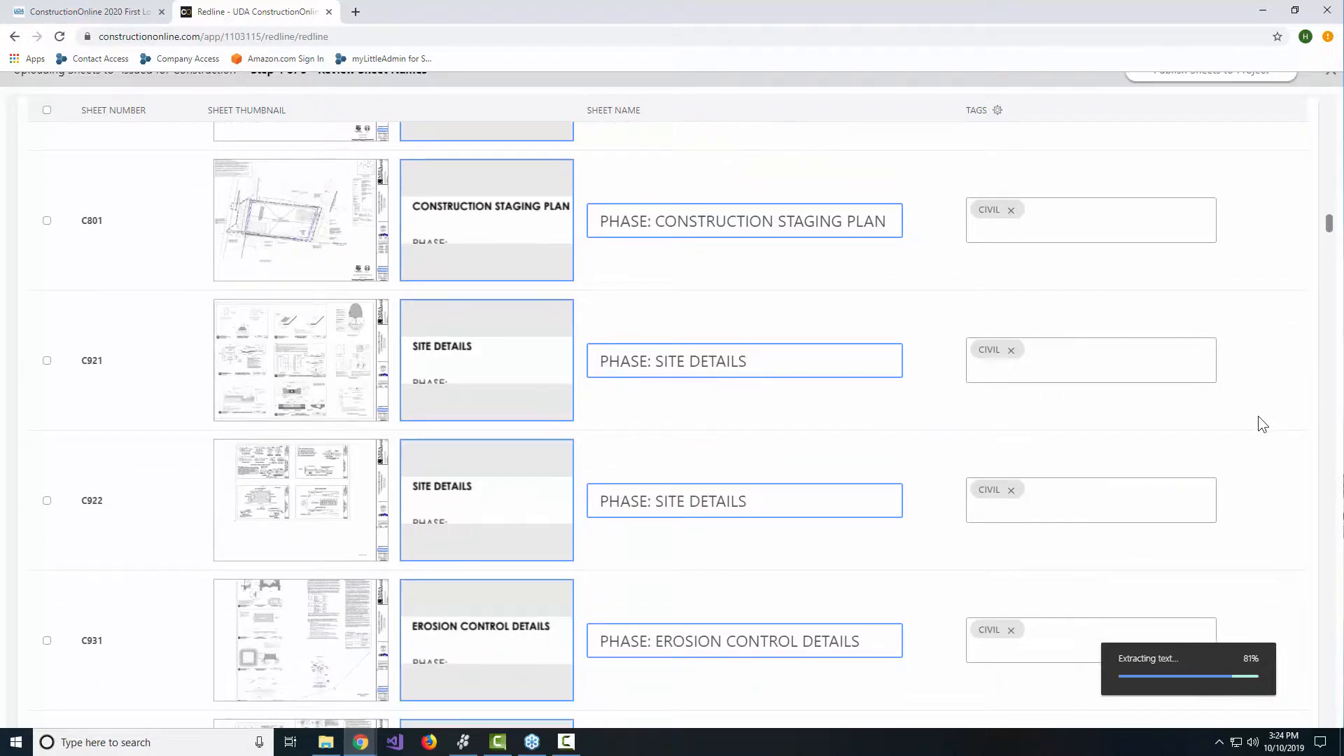
scroll(1258, 416, "down", 5)
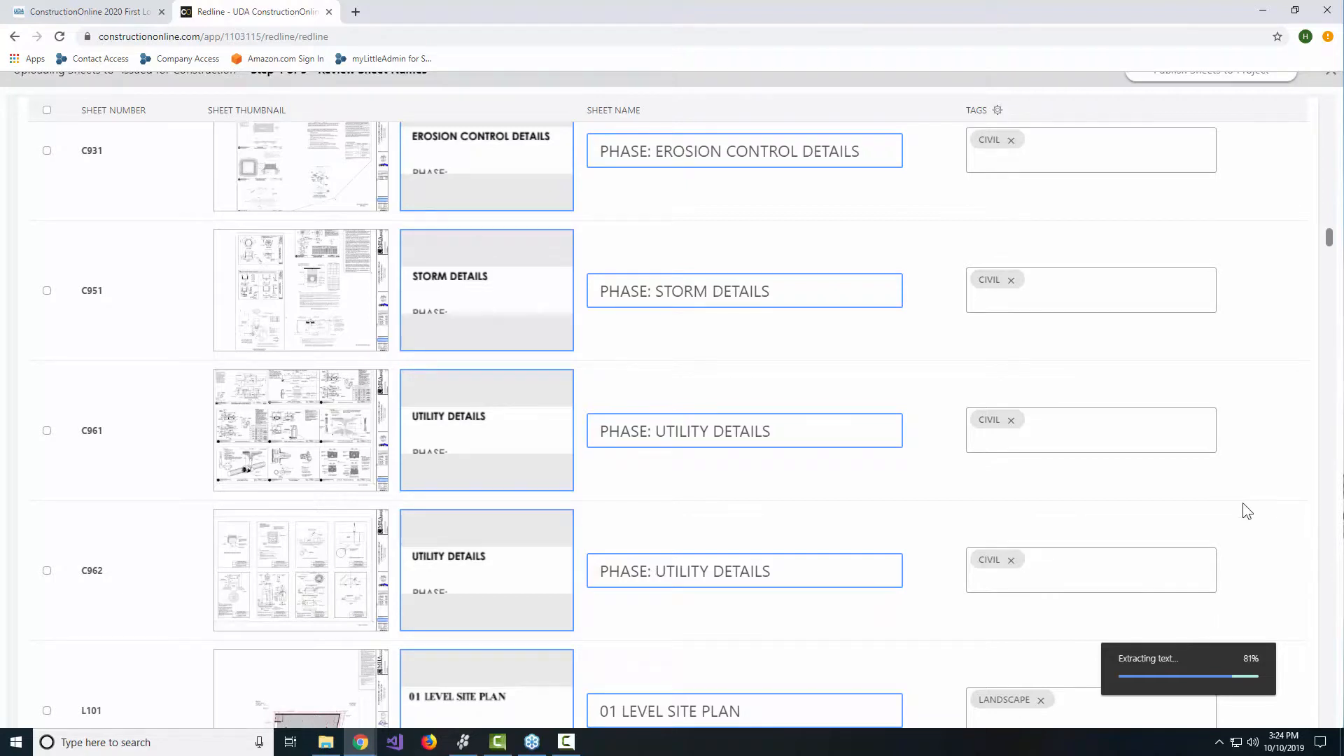
scroll(1249, 487, "down", 2)
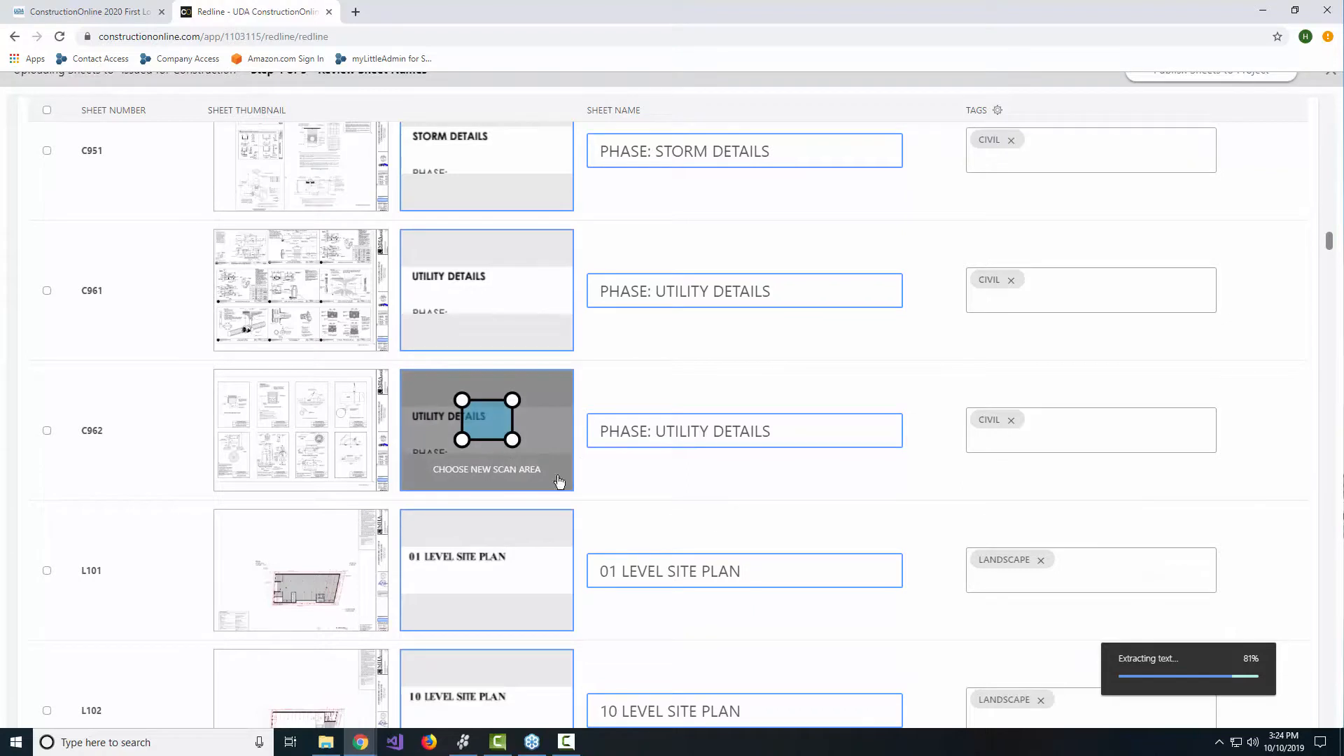
left_click_drag(655, 432, 584, 433)
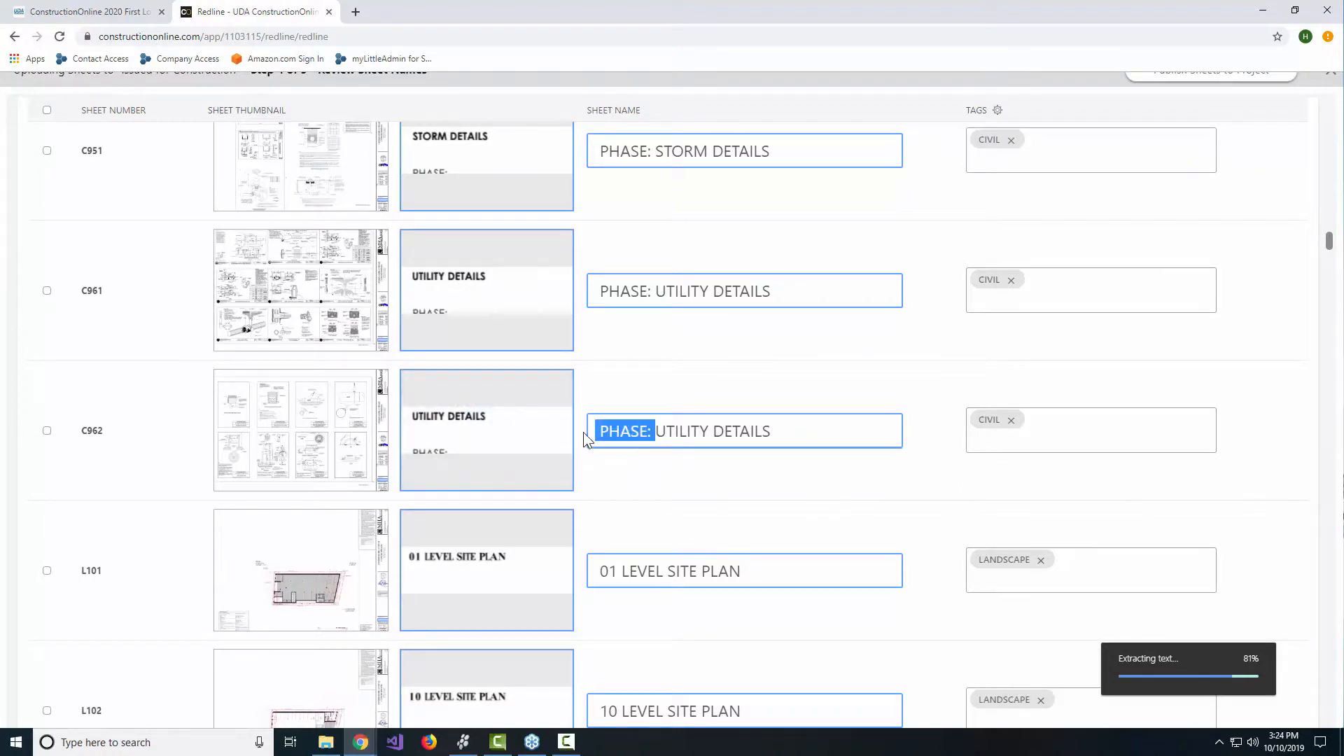
key("BackSpace")
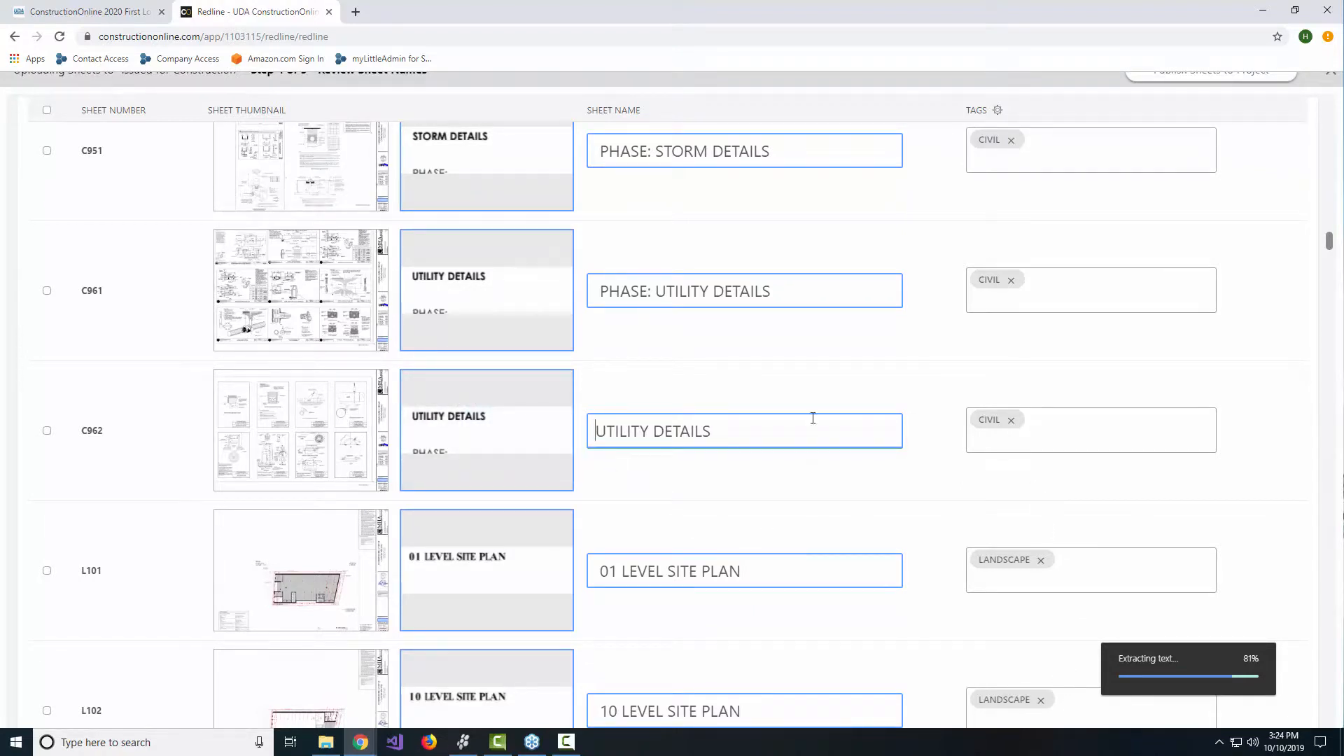
left_click_drag(655, 291, 542, 291)
key("BackSpace")
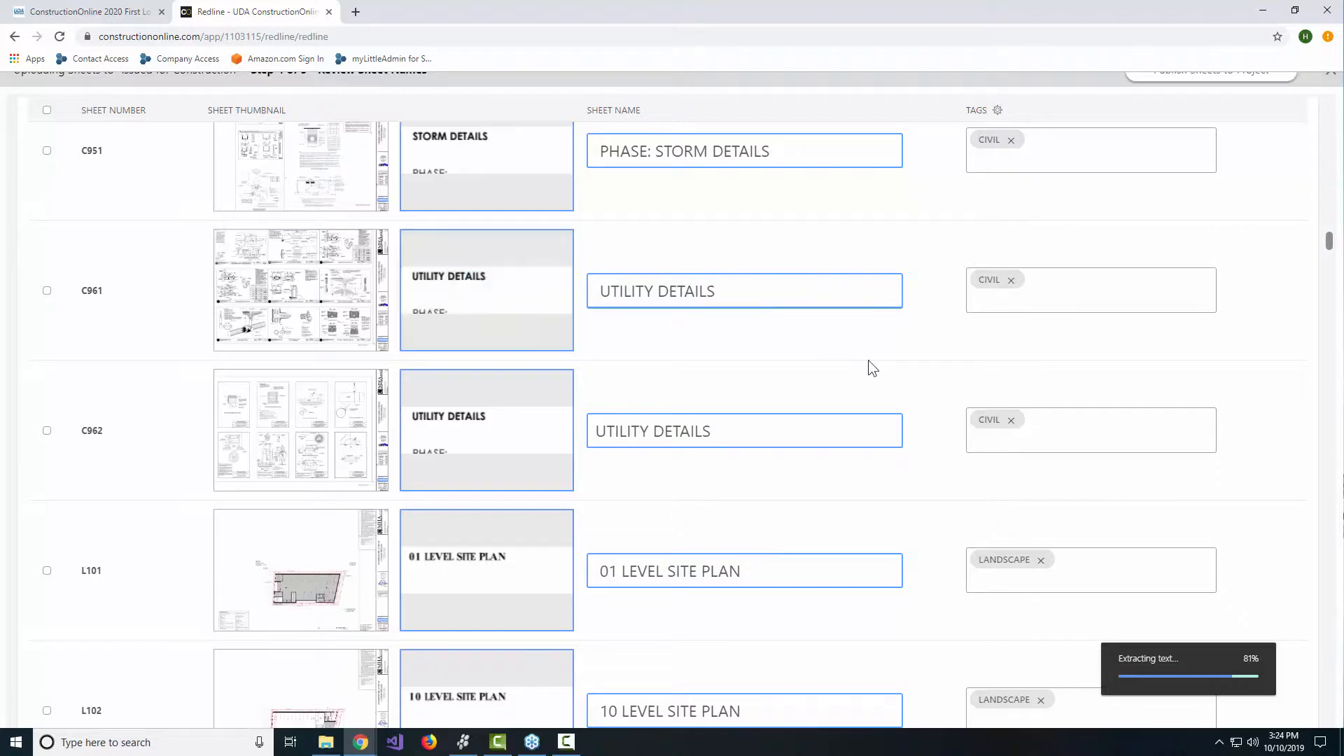
- Strip "PHASE:" from the sheet names of C951 and C931, leaving "STORM DETAILS" and "EROSION CONTROL DETAILS"
scroll(871, 367, "up", 3)
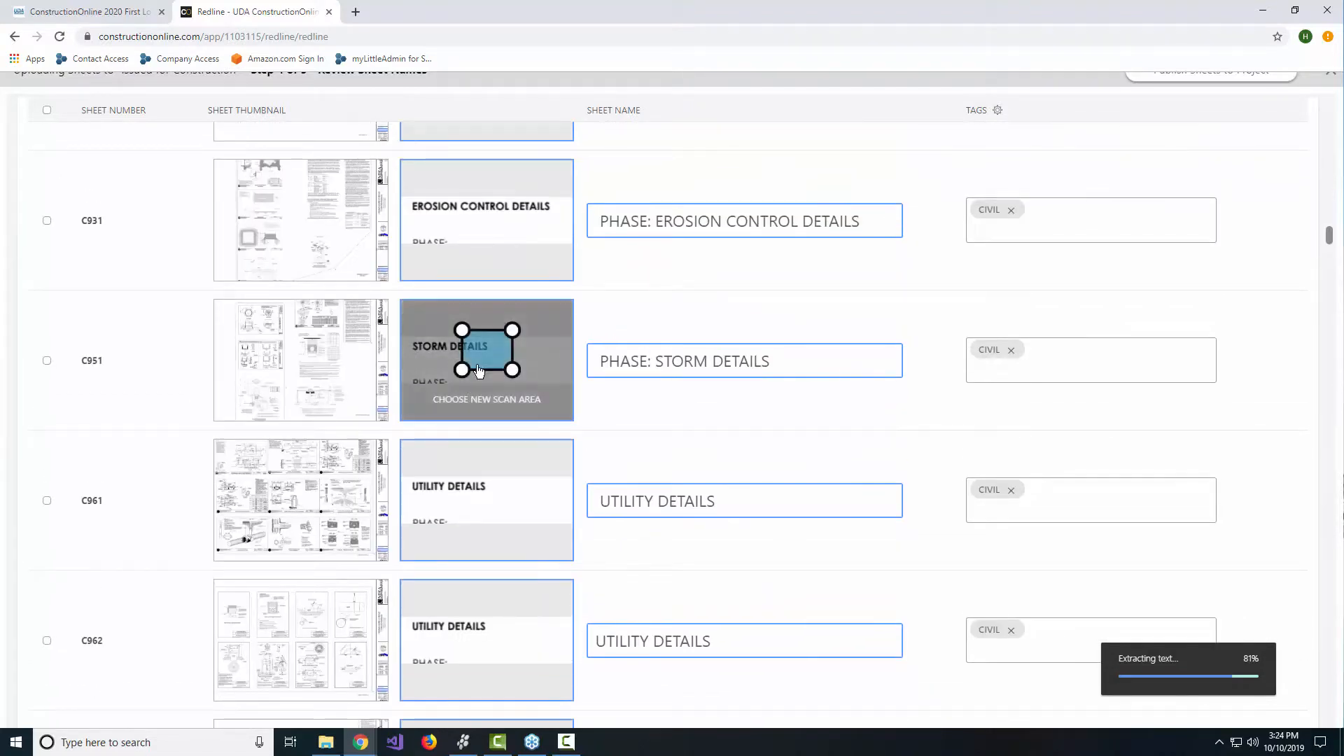
left_click_drag(655, 361, 572, 363)
key("BackSpace")
left_click_drag(653, 222, 485, 205)
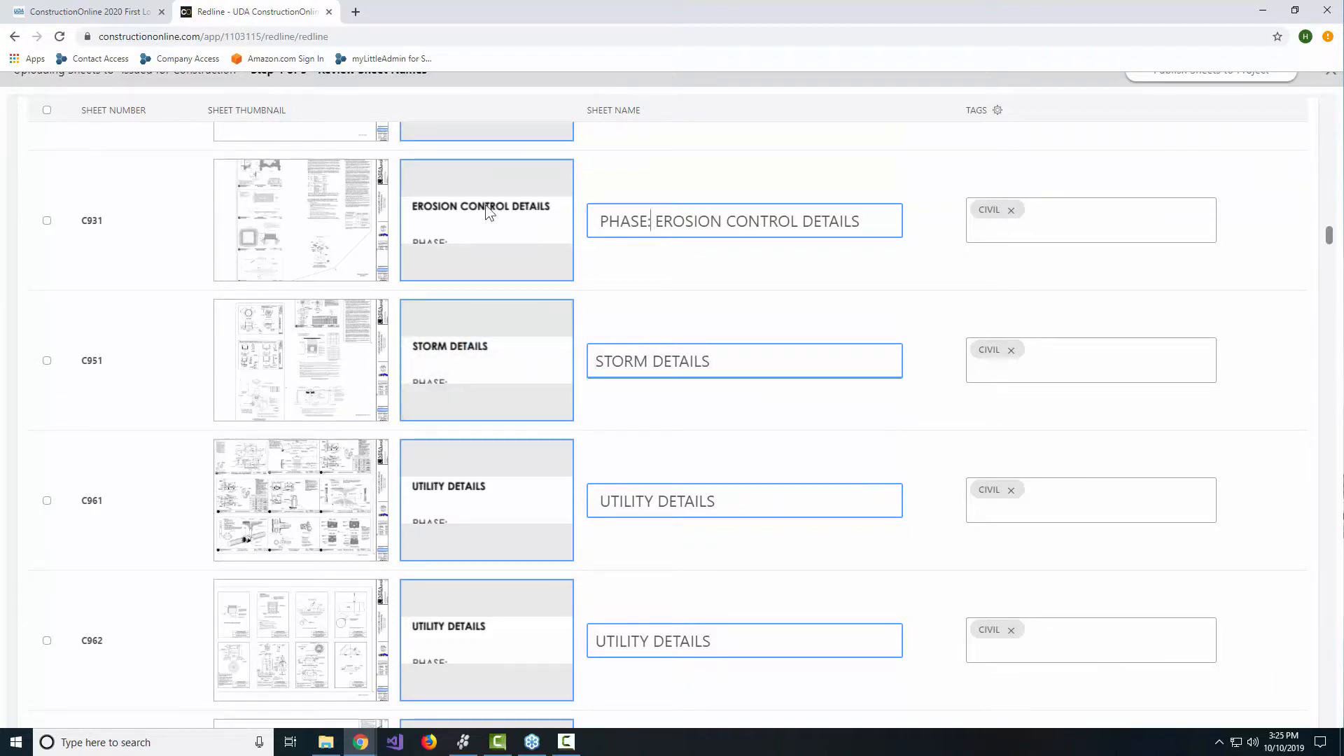
key("BackSpace")
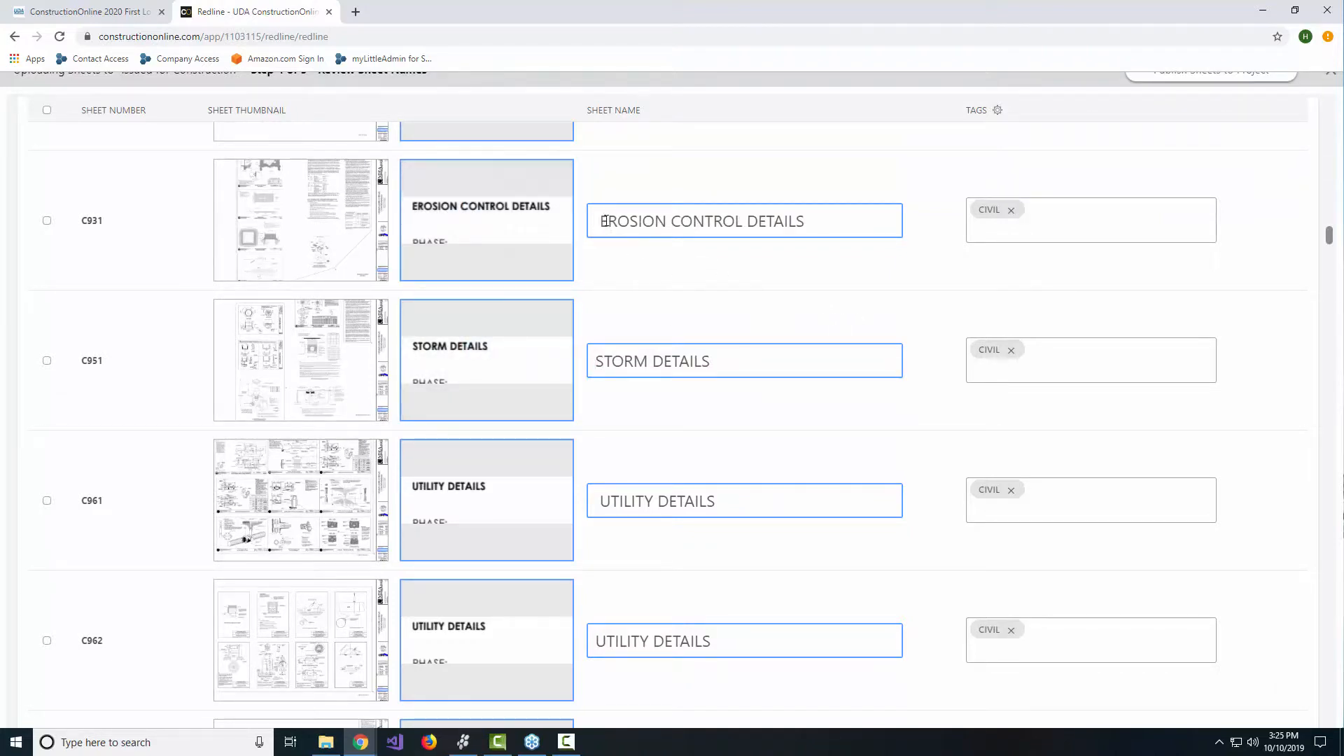
key("Delete")
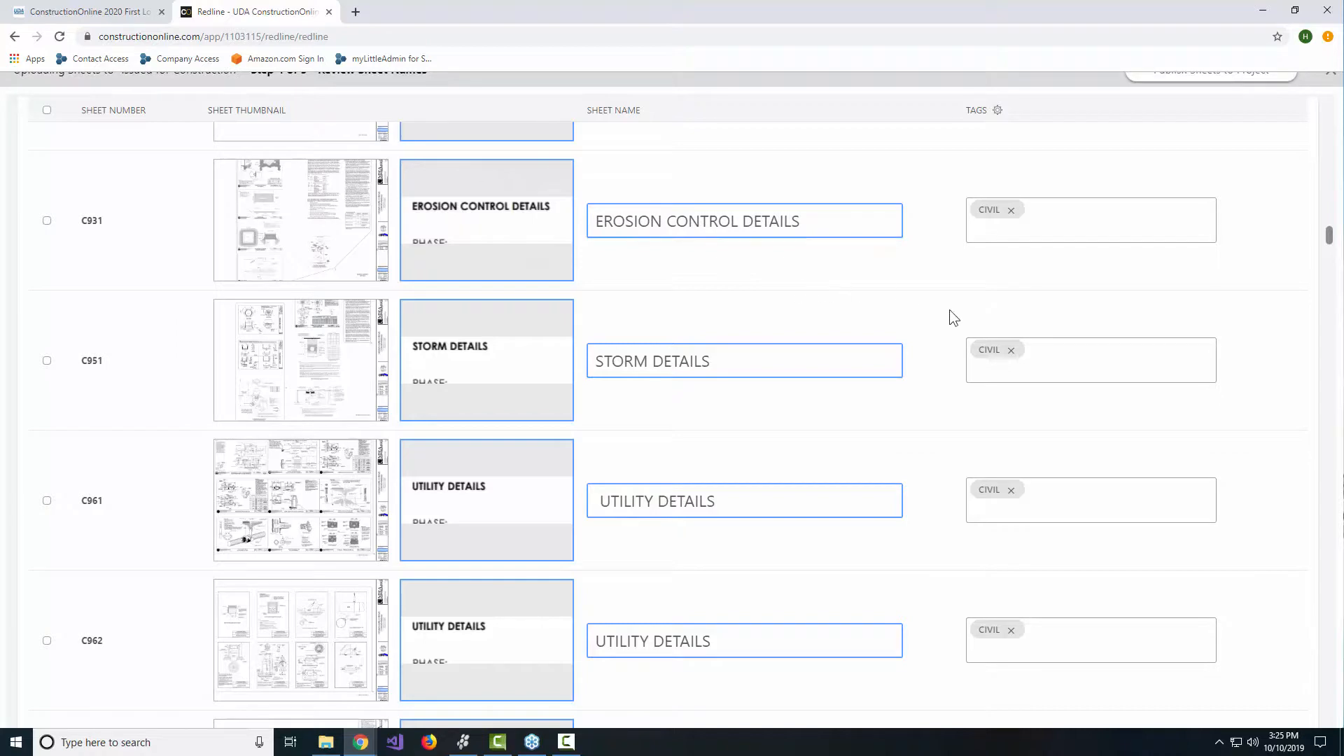
scroll(1125, 375, "down", 6)
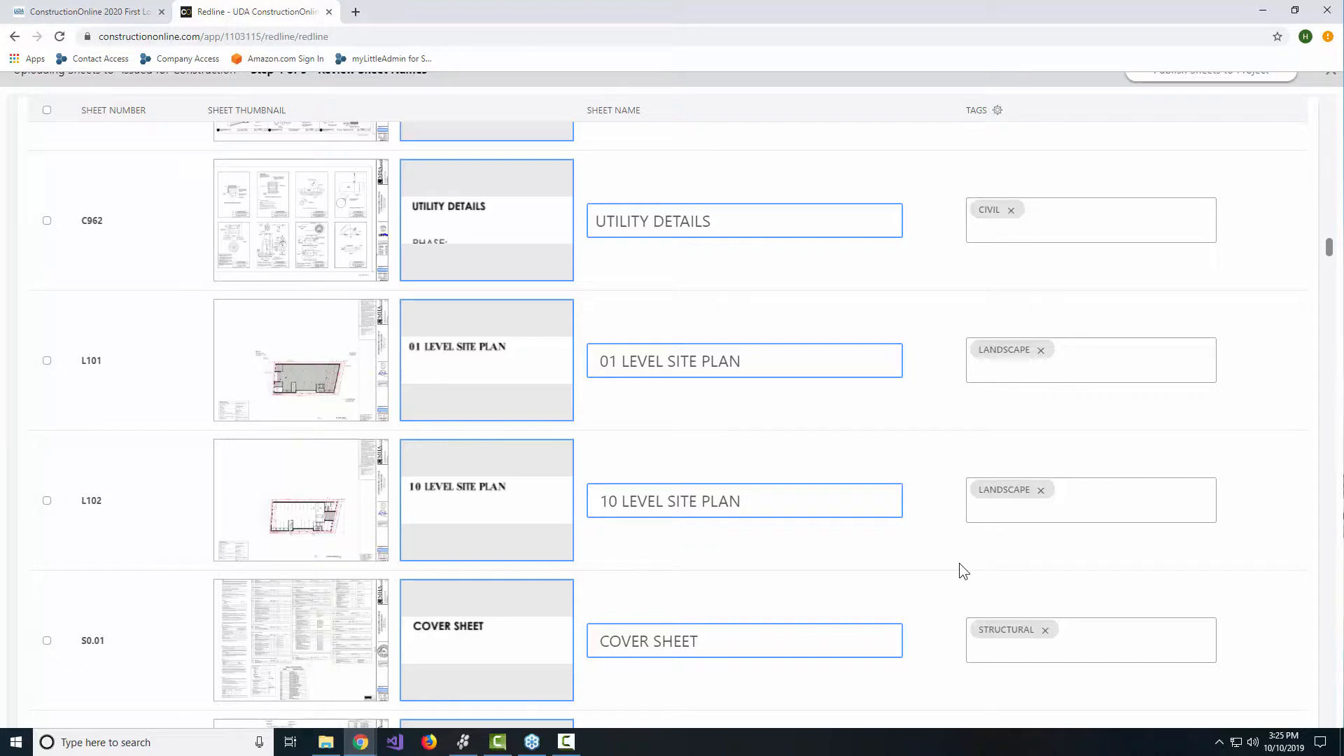
left_click(47, 361)
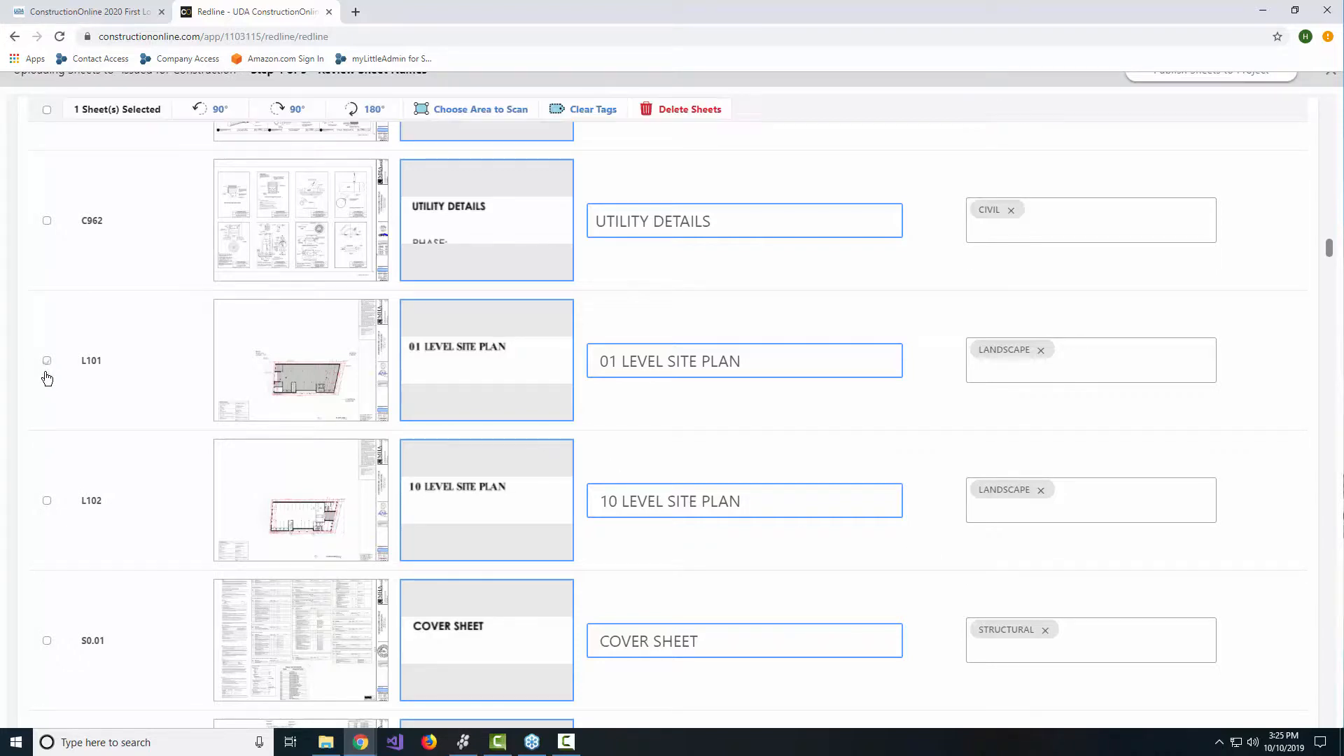
left_click(46, 501)
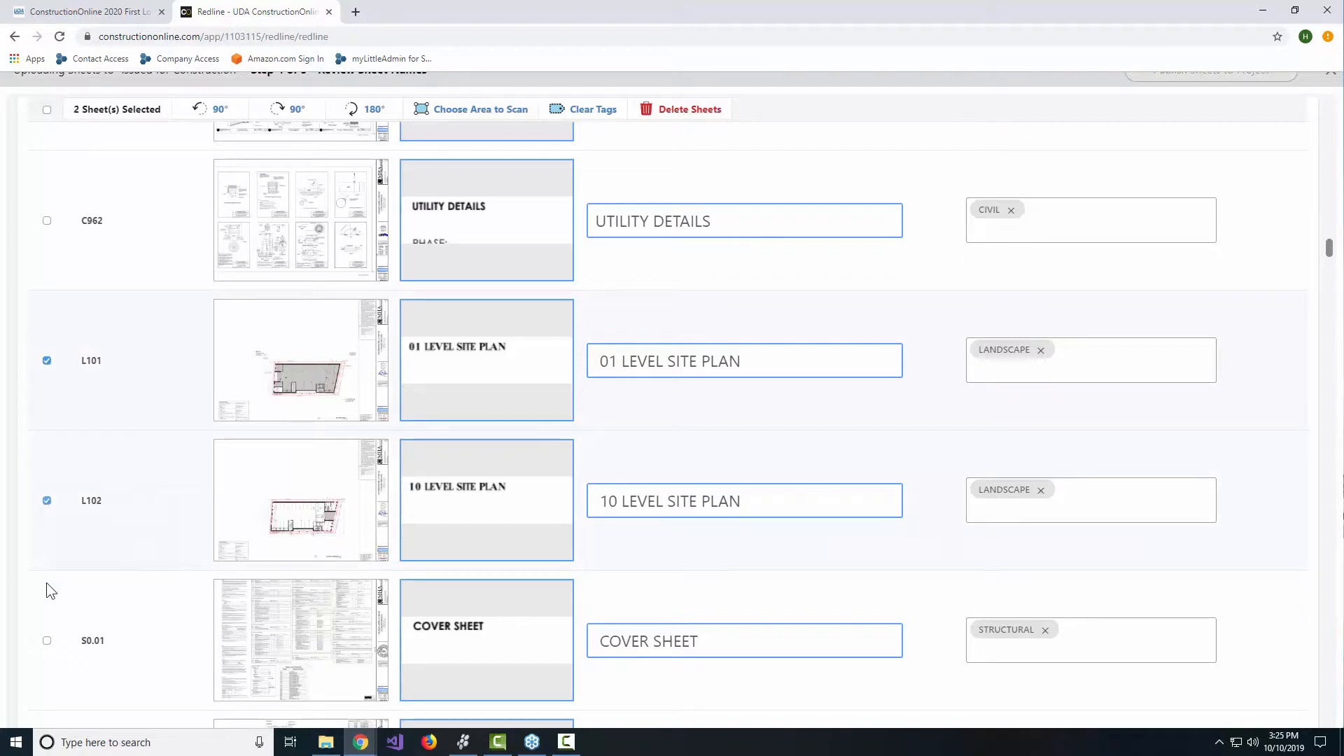
left_click(46, 642)
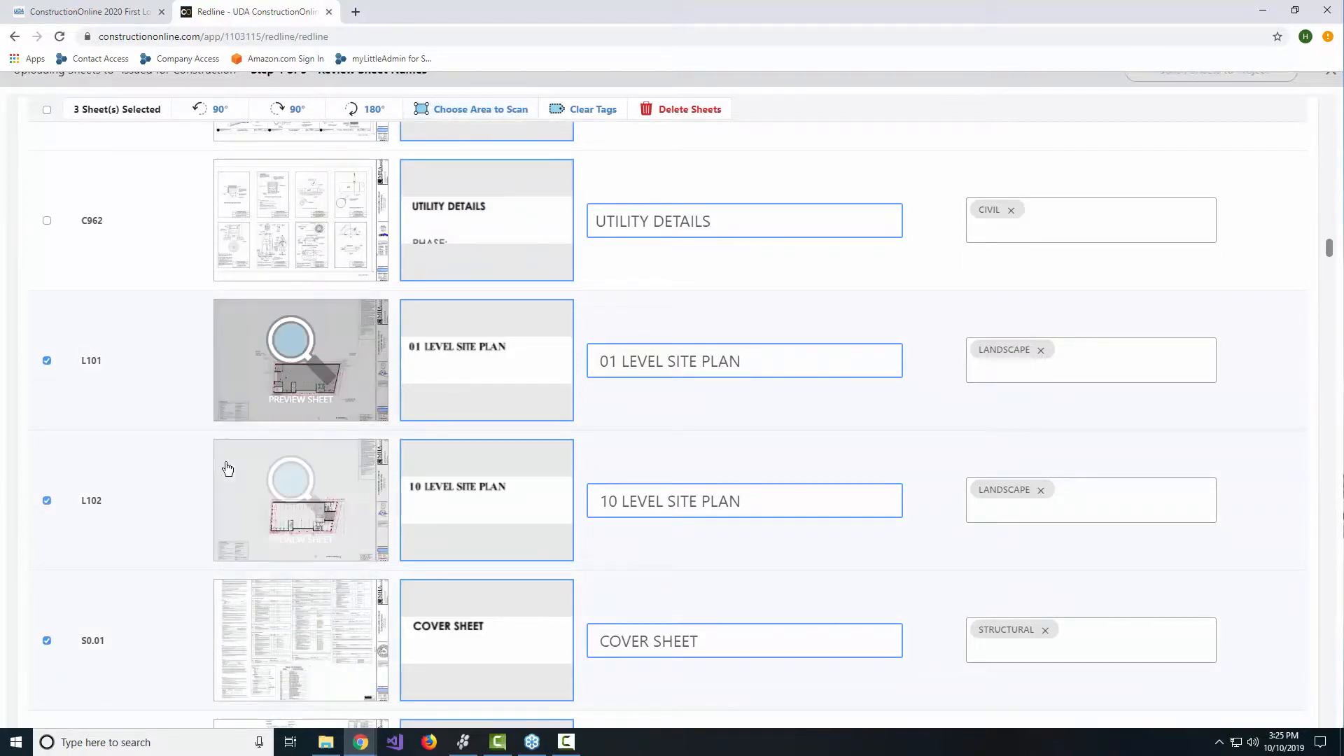
left_click(47, 501)
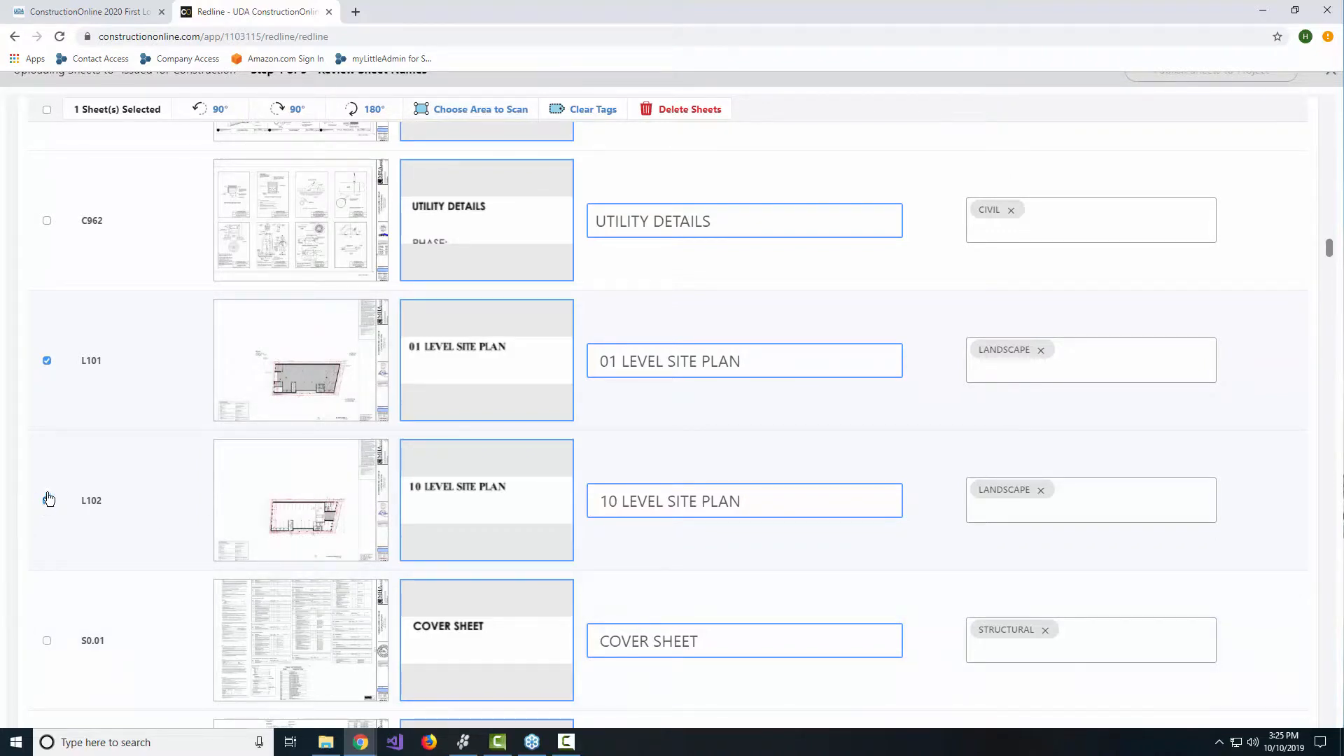
left_click(46, 362)
left_click(46, 362)
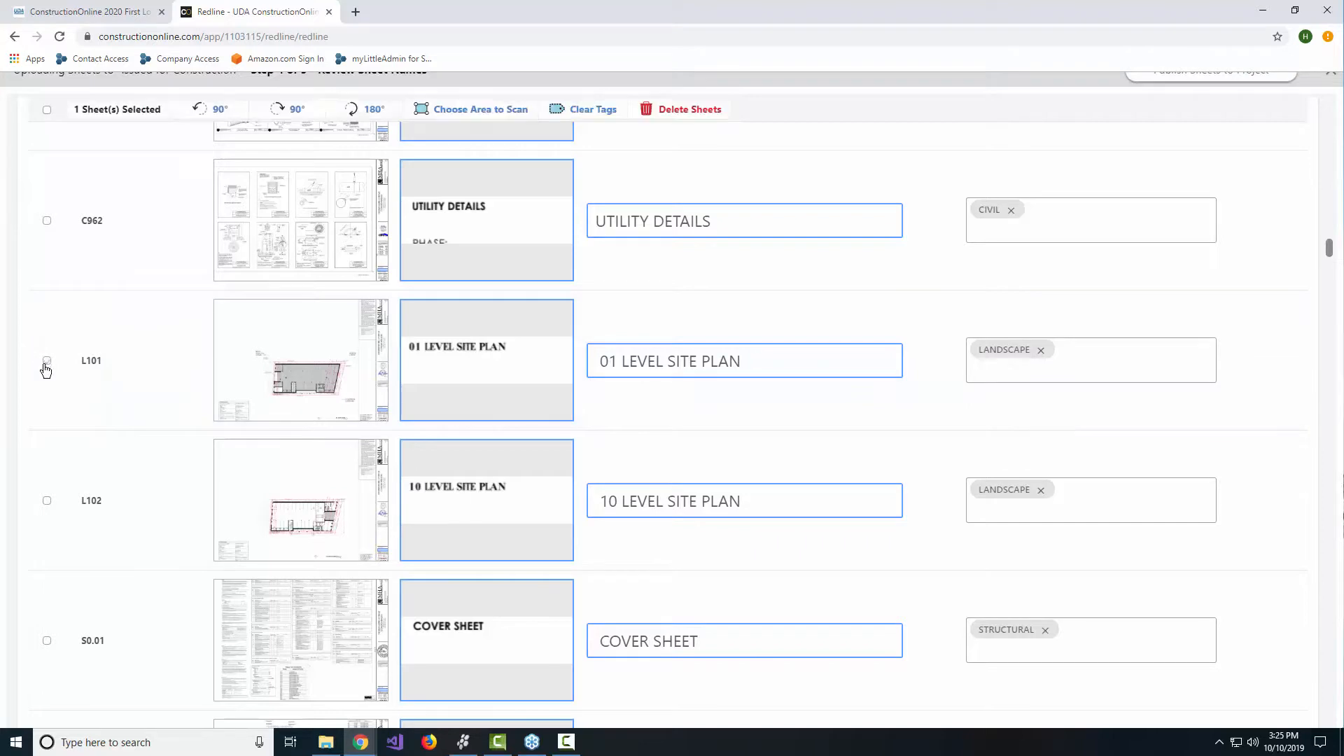
left_click(46, 501)
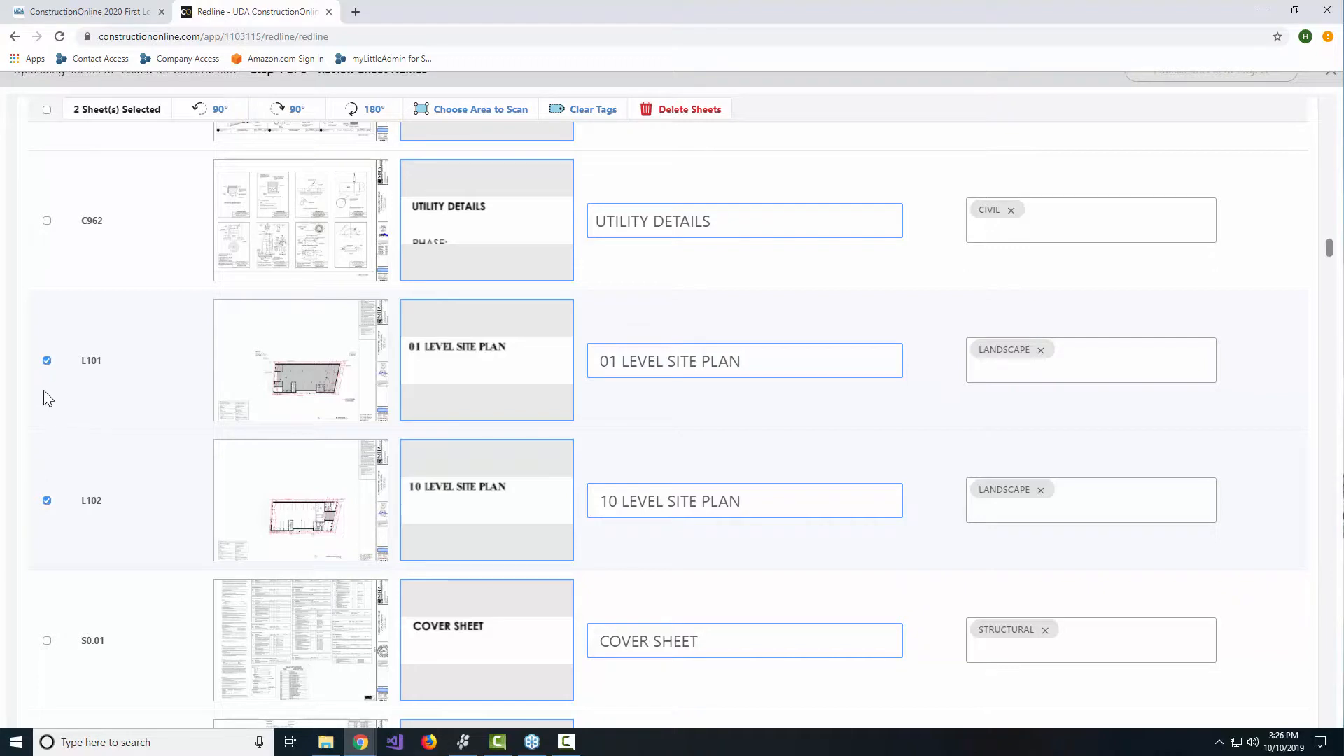
left_click(46, 362)
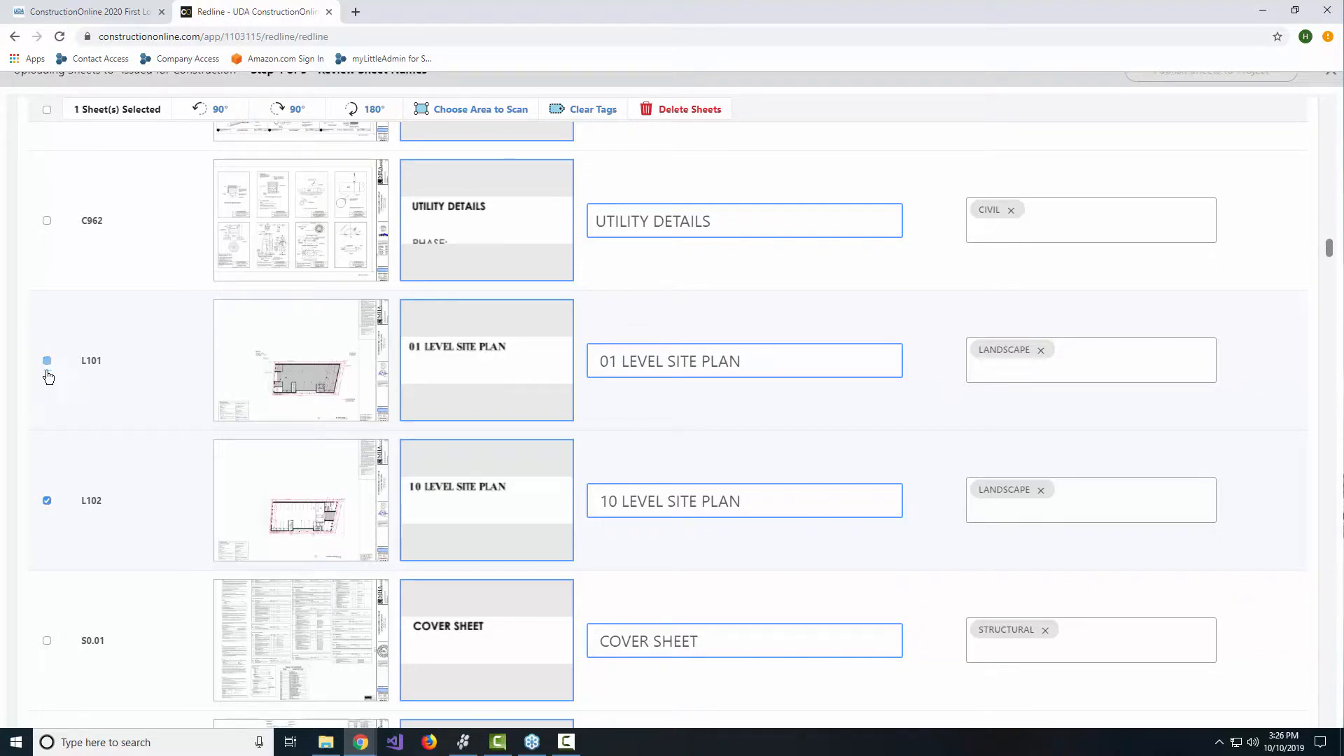
left_click(47, 501)
- Review the scanned names and tags of the civil, landscape and structural sheets, and return to the start of the sheet list
scroll(1100, 428, "up", 5)
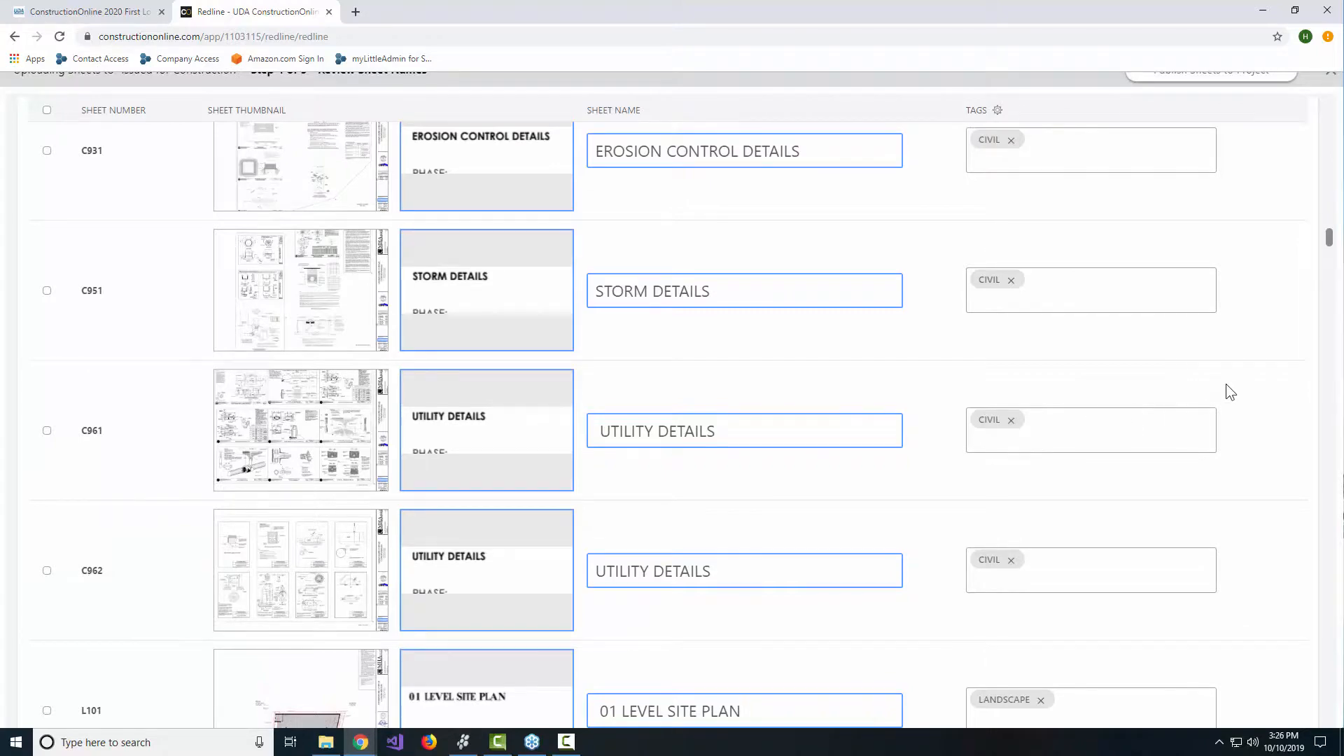
scroll(1231, 392, "down", 1)
scroll(1232, 393, "down", 5)
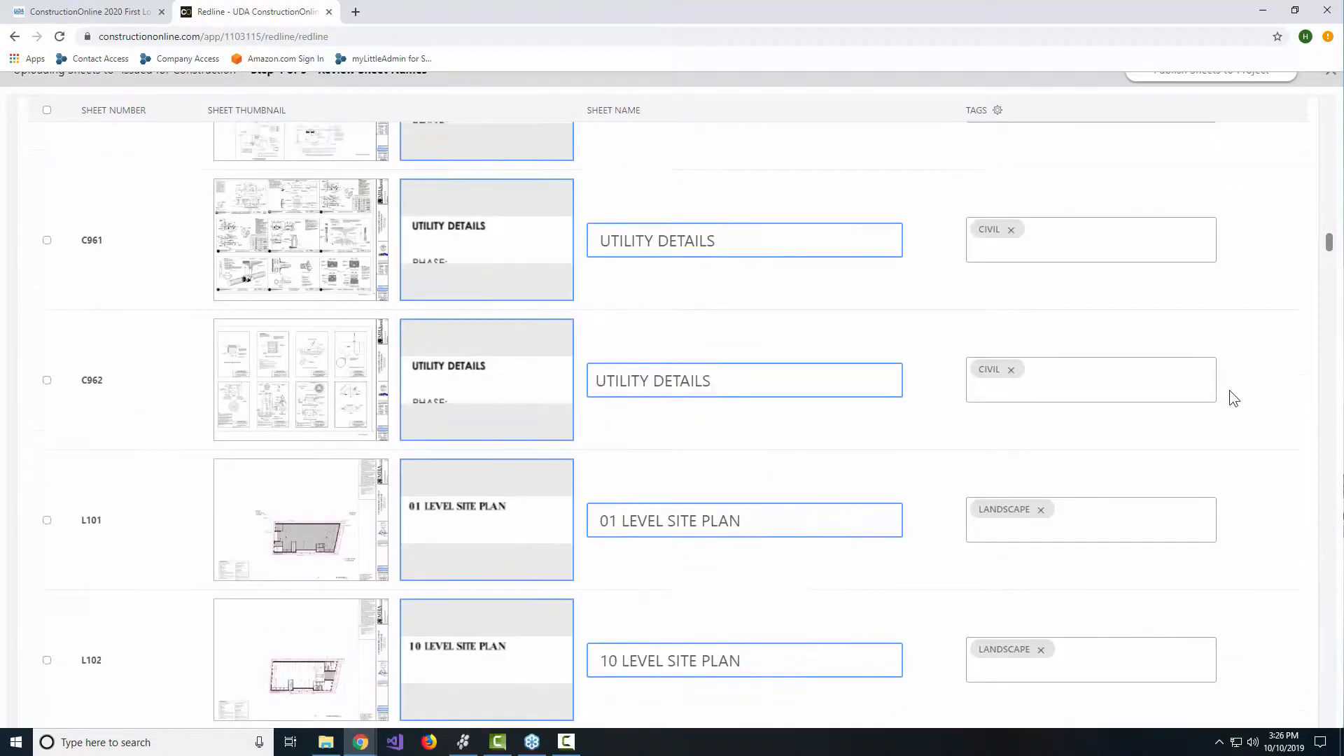
scroll(1234, 397, "down", 2)
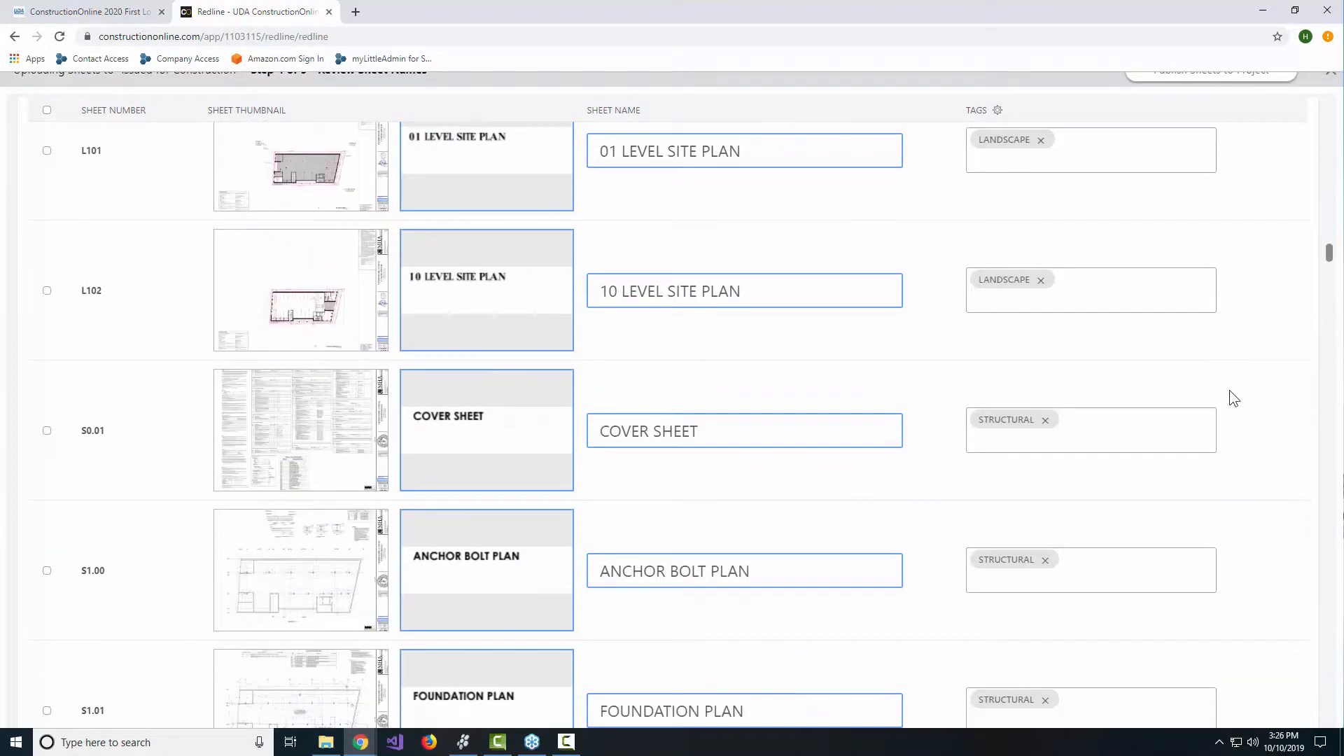
scroll(1234, 398, "down", 3)
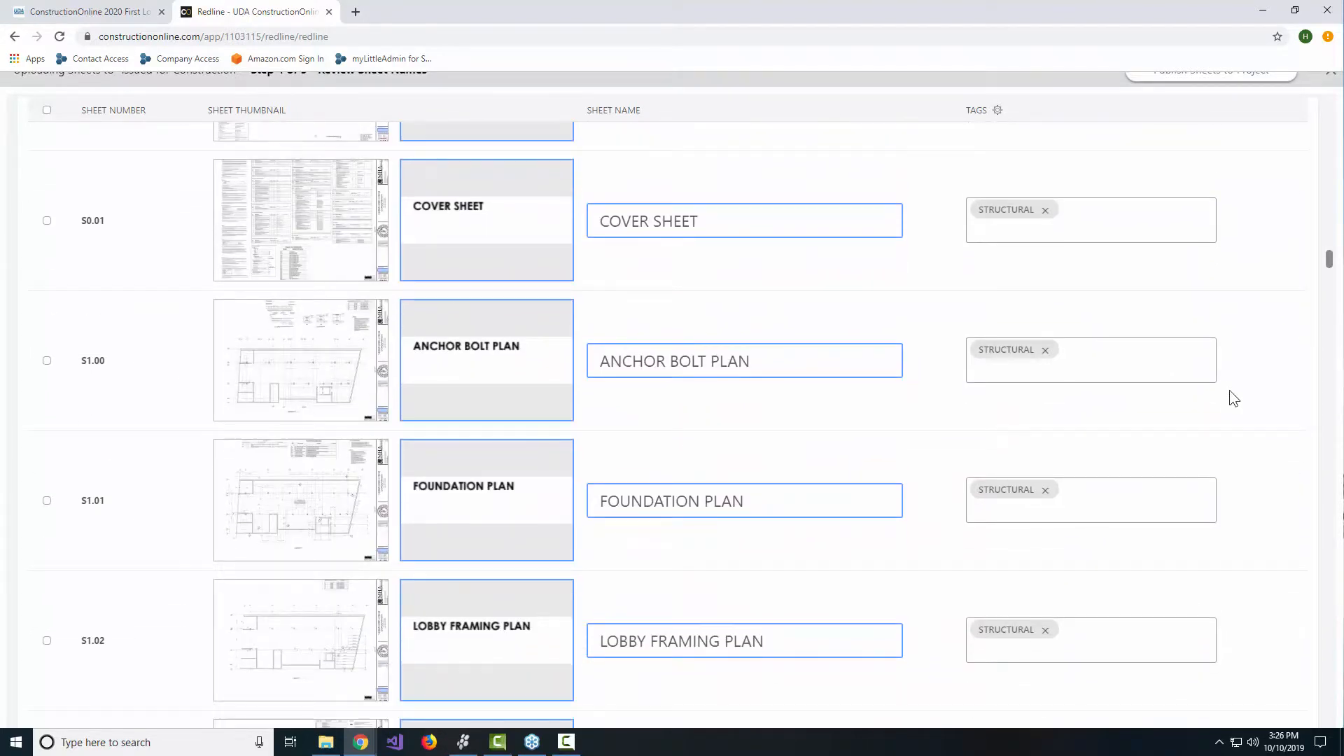
scroll(1231, 392, "down", 2)
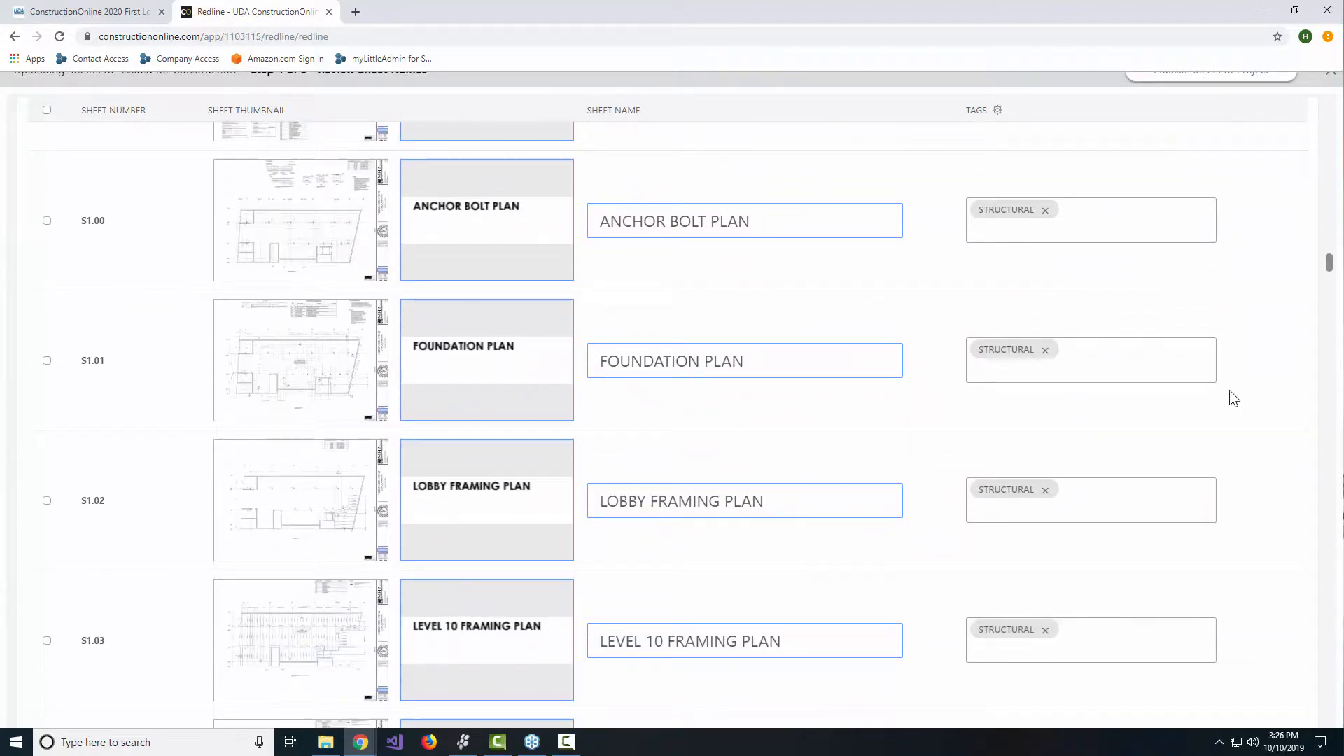
scroll(1230, 392, "down", 5)
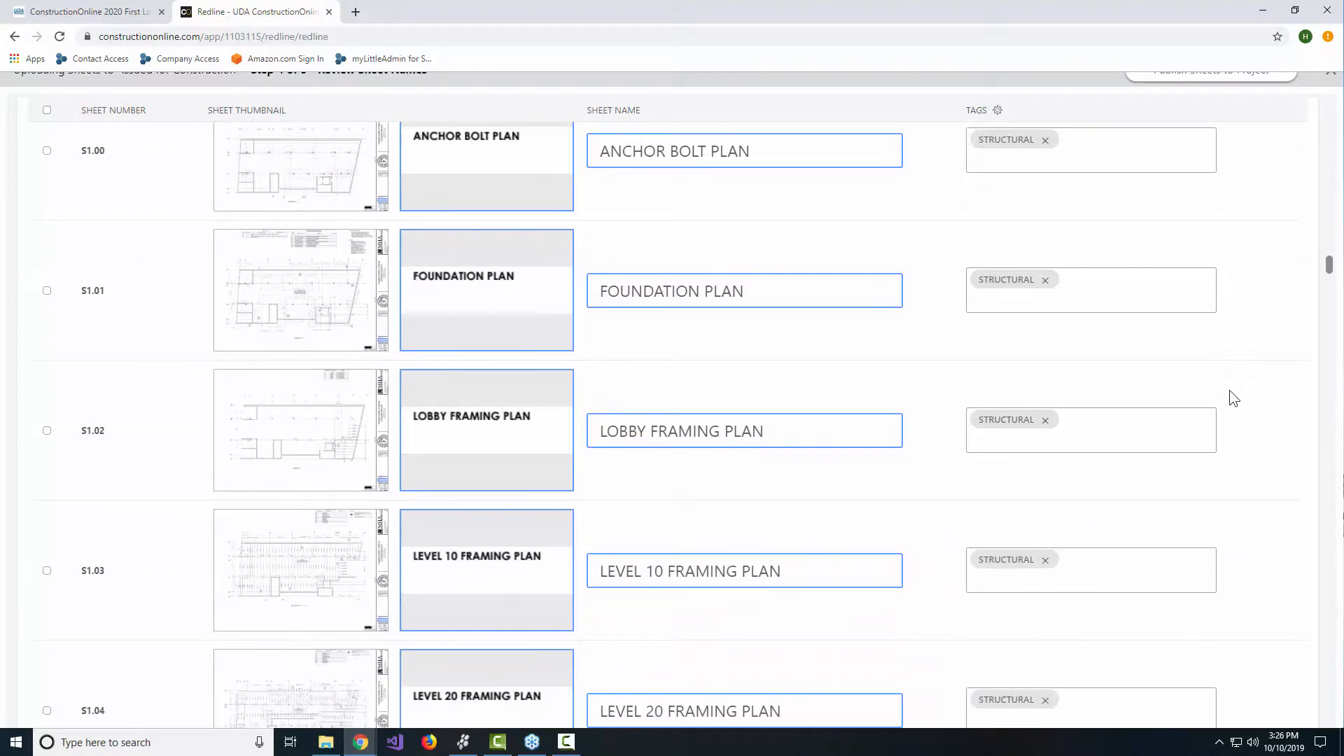
scroll(1231, 393, "down", 11)
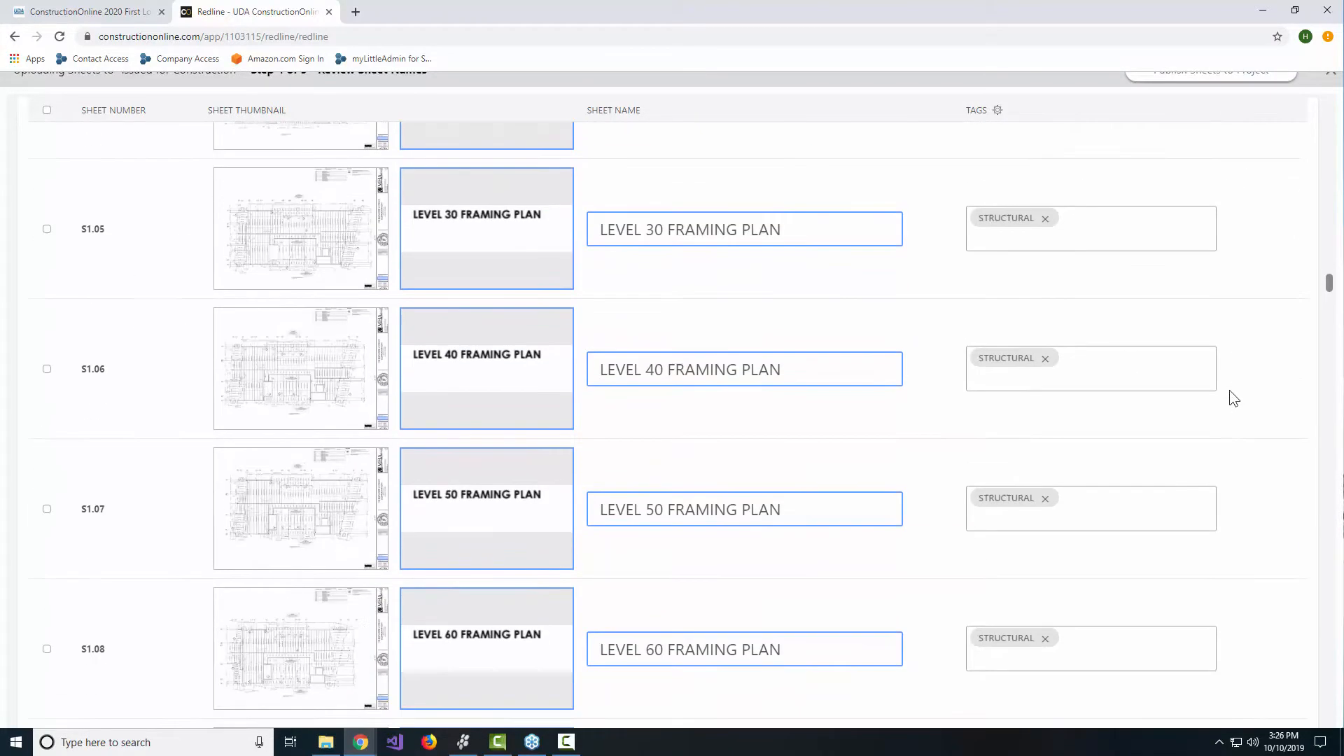
scroll(1230, 392, "down", 11)
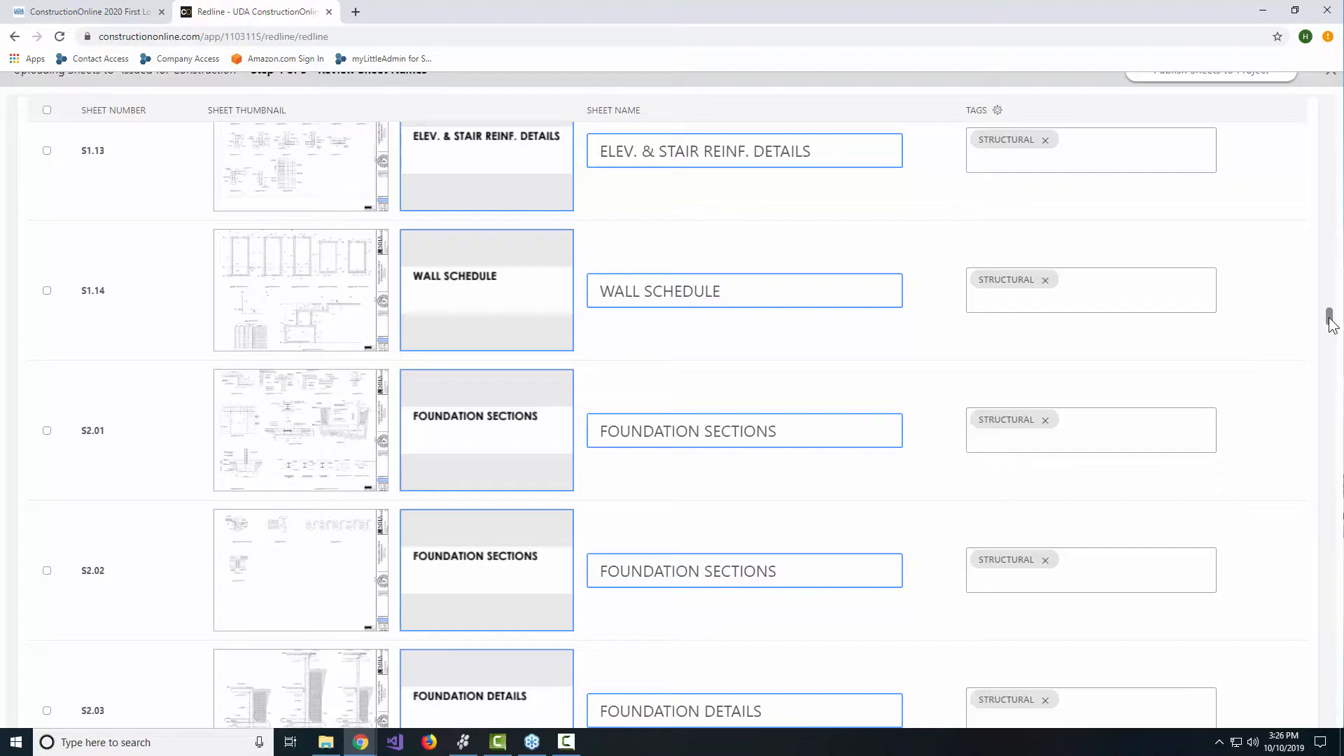
left_click_drag(1332, 319, 1332, 110)
scroll(1339, 241, "up", 4)
scroll(1156, 238, "up", 2)
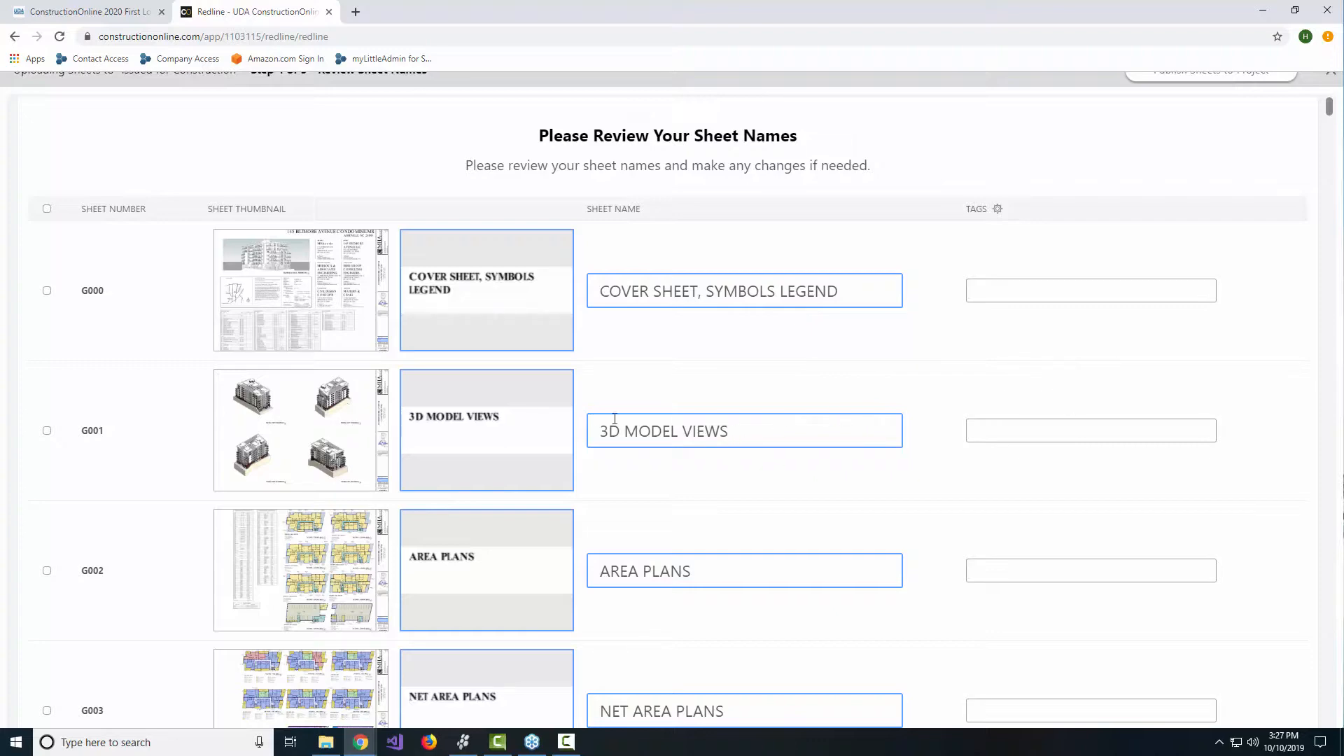
- Find the SURVEY1 sheet in the sheet name review and open its sheet-name scan area for reselection
scroll(615, 418, "down", 4)
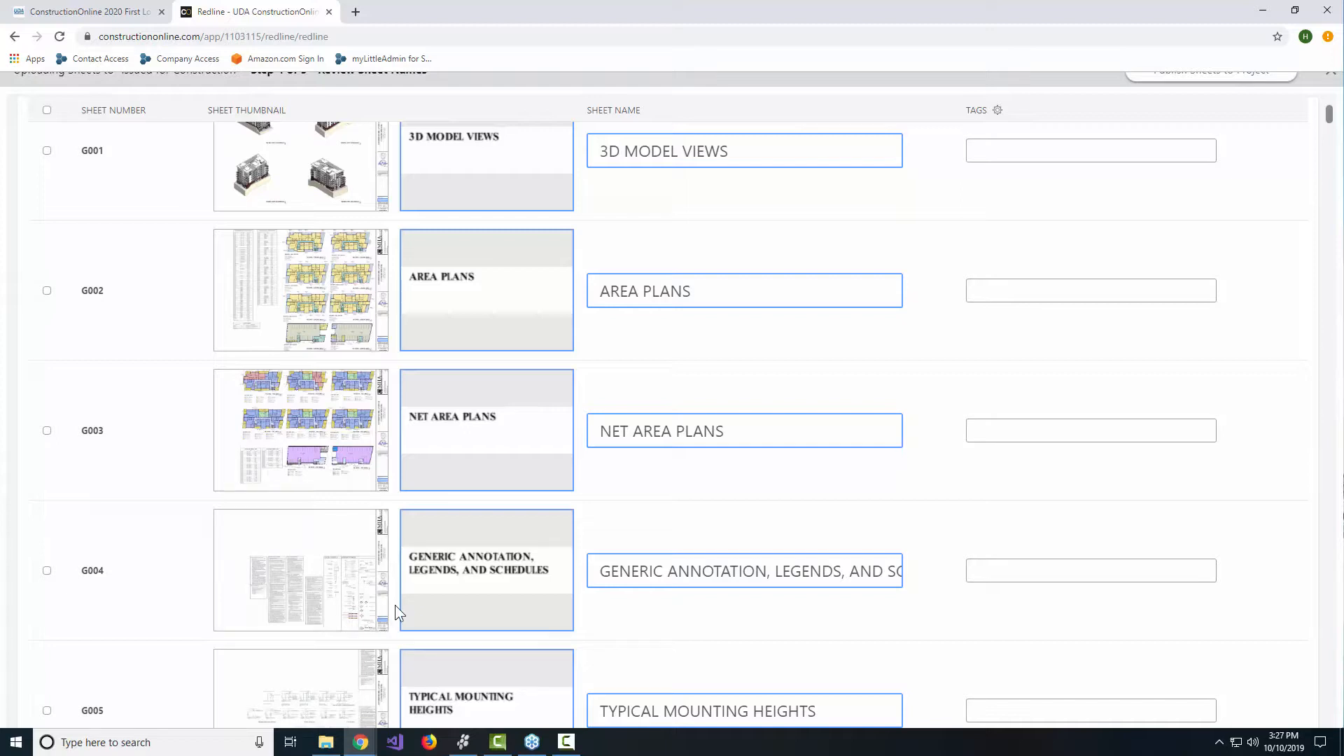
scroll(480, 533, "down", 4)
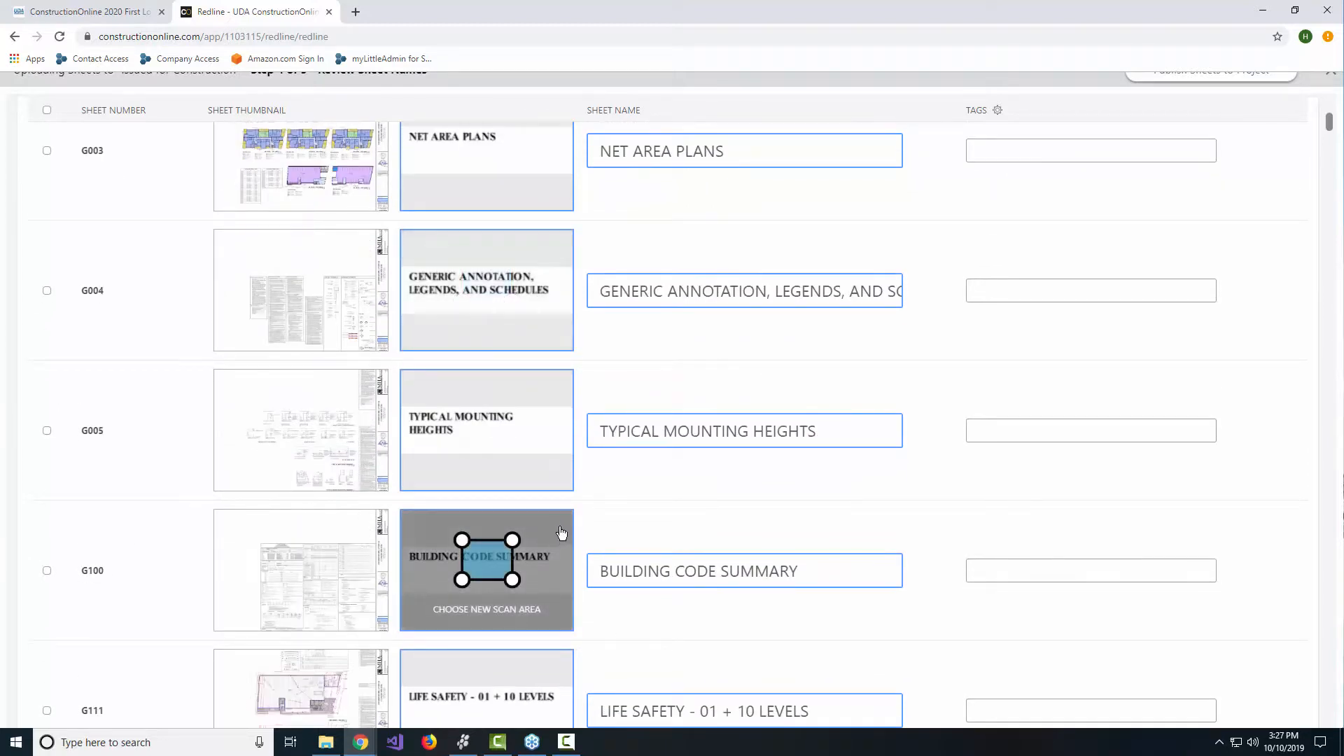
scroll(570, 531, "down", 10)
scroll(570, 531, "down", 20)
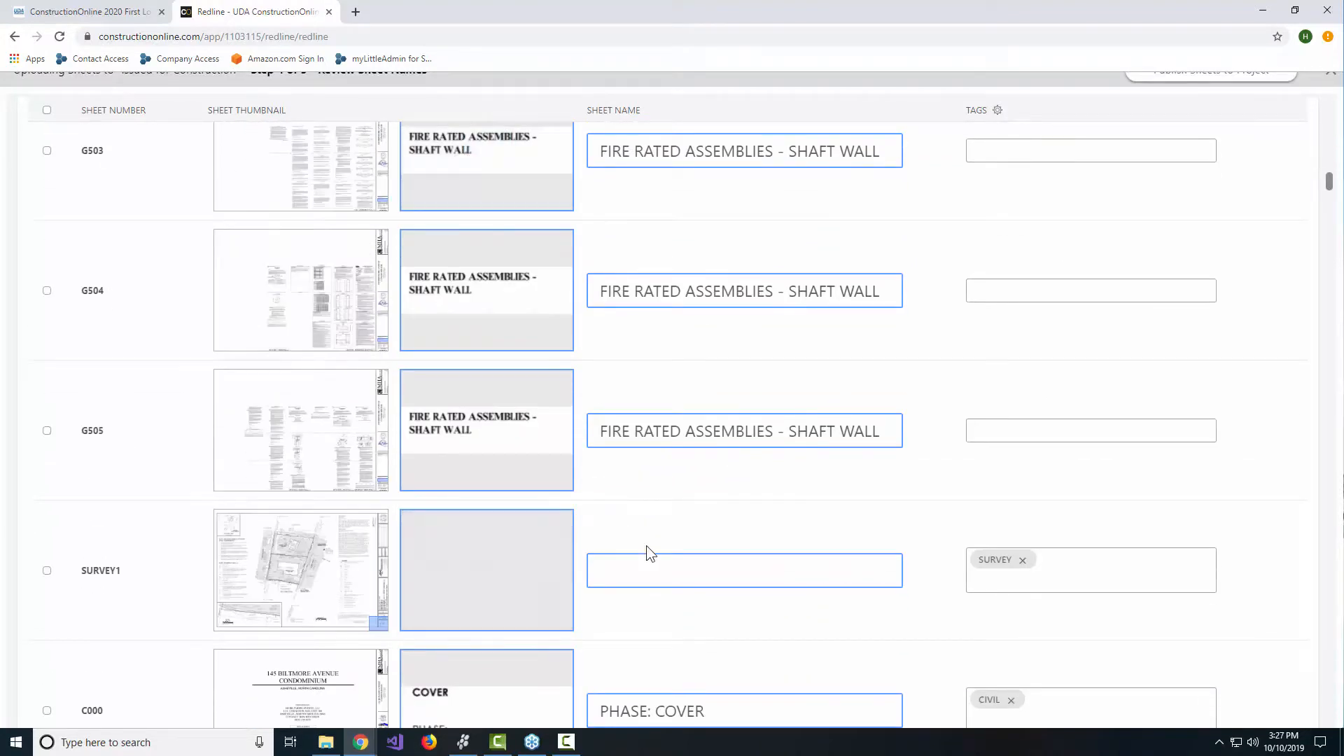
scroll(645, 545, "down", 5)
left_click(503, 225)
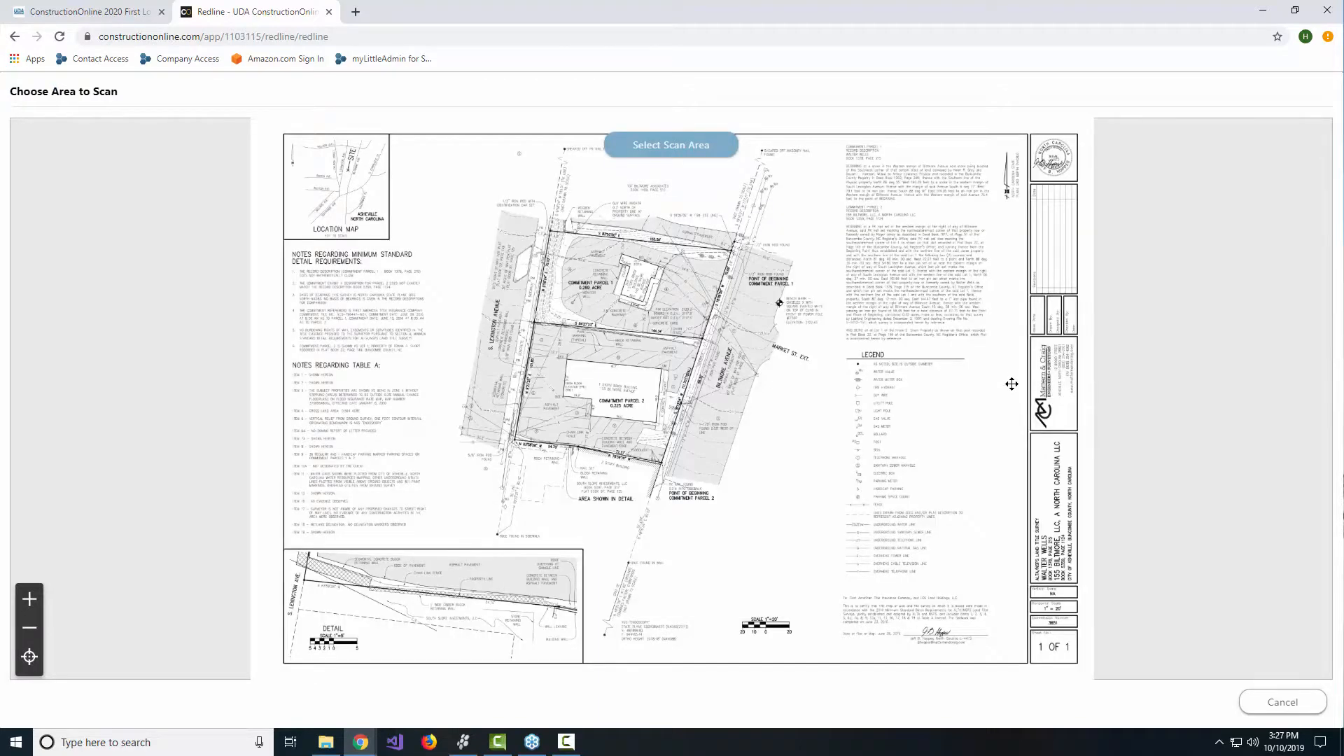
- Try to rescan SURVEY1's sheet name from the vertical "ALTA/NSPS LAND TITLE SURVEY" text in the title block
mouse_move(1008, 381)
left_mouse_down()
mouse_move(708, 306)
mouse_move(678, 285)
left_mouse_up()
scroll(725, 408, "up", 2)
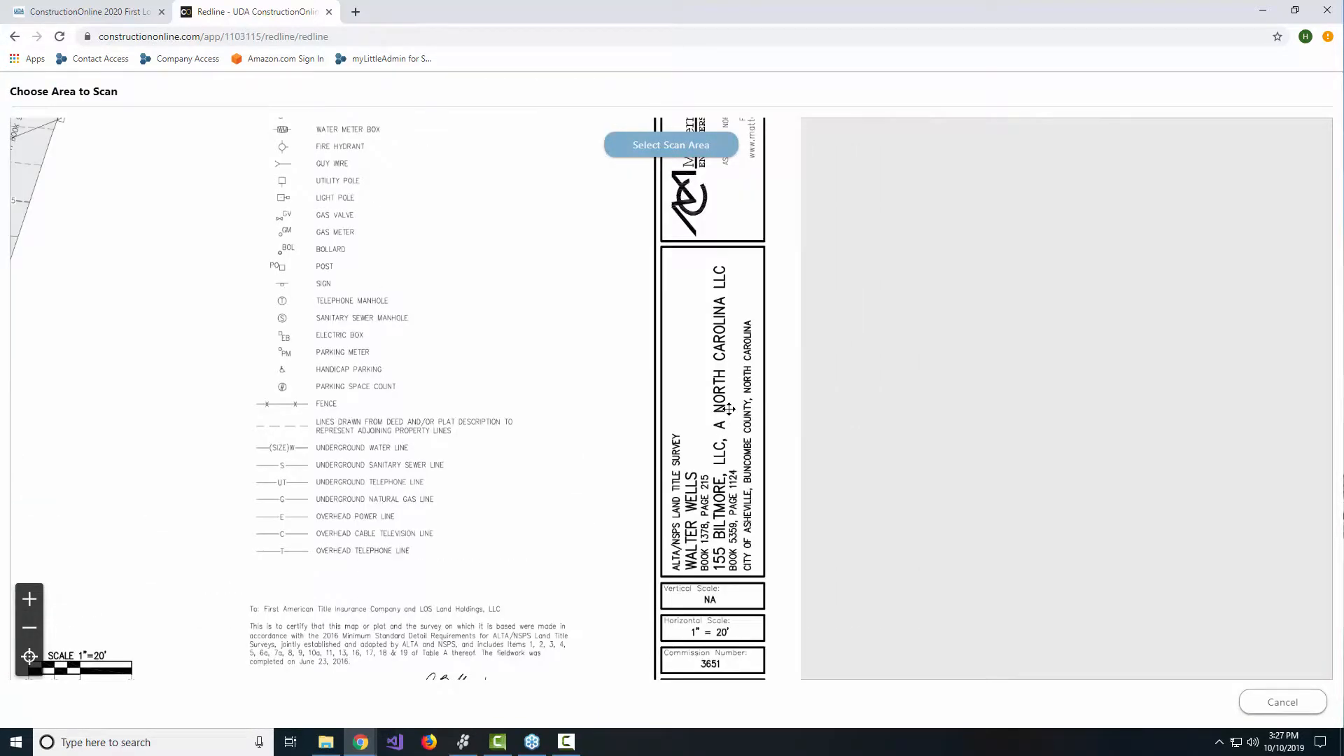
left_click_drag(688, 390, 740, 345)
scroll(729, 334, "up", 1)
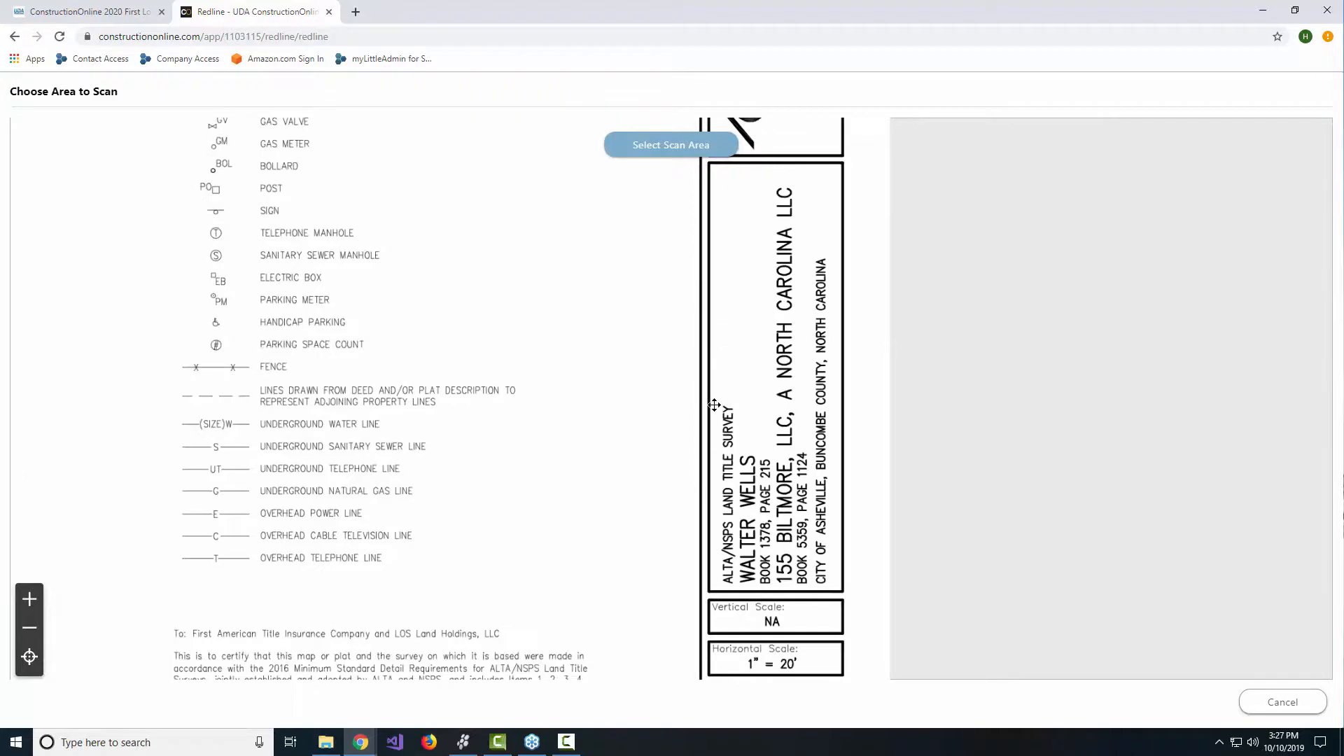
mouse_move(733, 454)
left_mouse_down()
mouse_move(645, 500)
mouse_move(659, 739)
left_mouse_up()
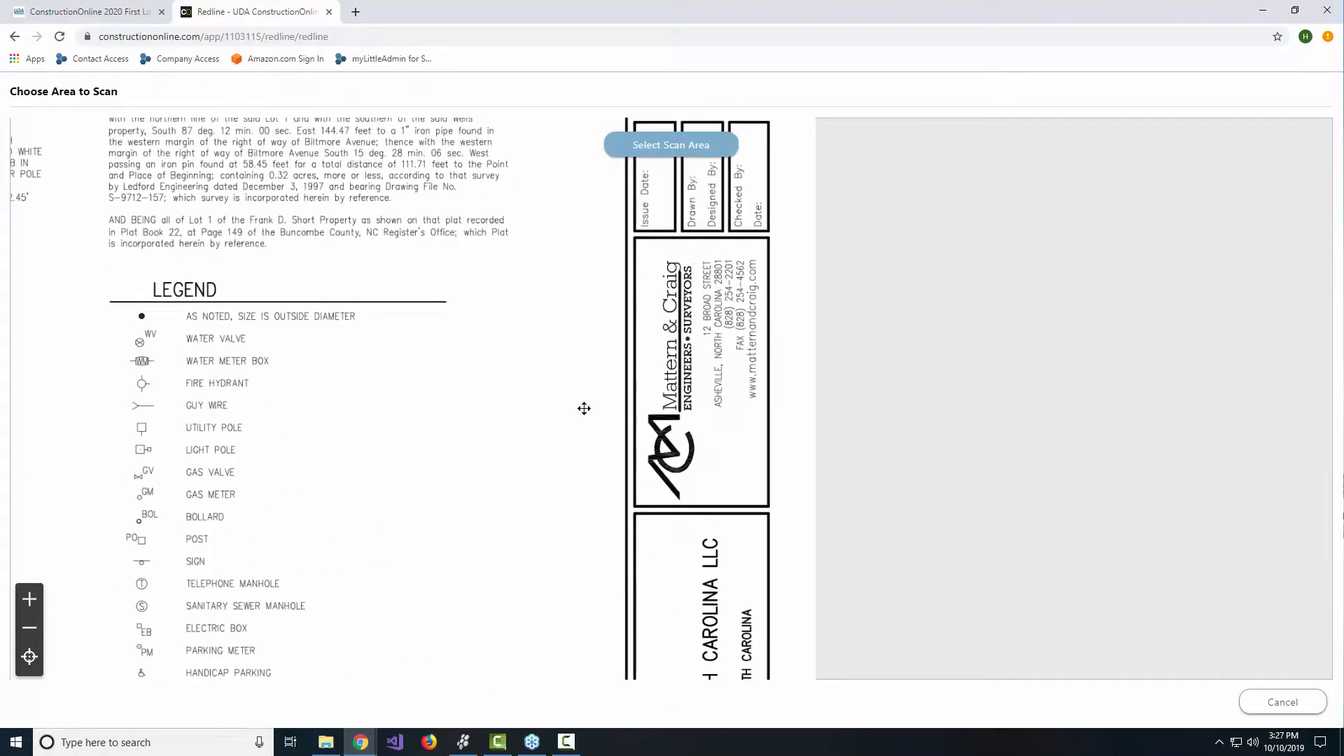
mouse_move(545, 357)
left_mouse_down()
mouse_move(537, 516)
mouse_move(511, 622)
mouse_move(516, 244)
left_mouse_up()
left_click_drag(504, 459, 504, 285)
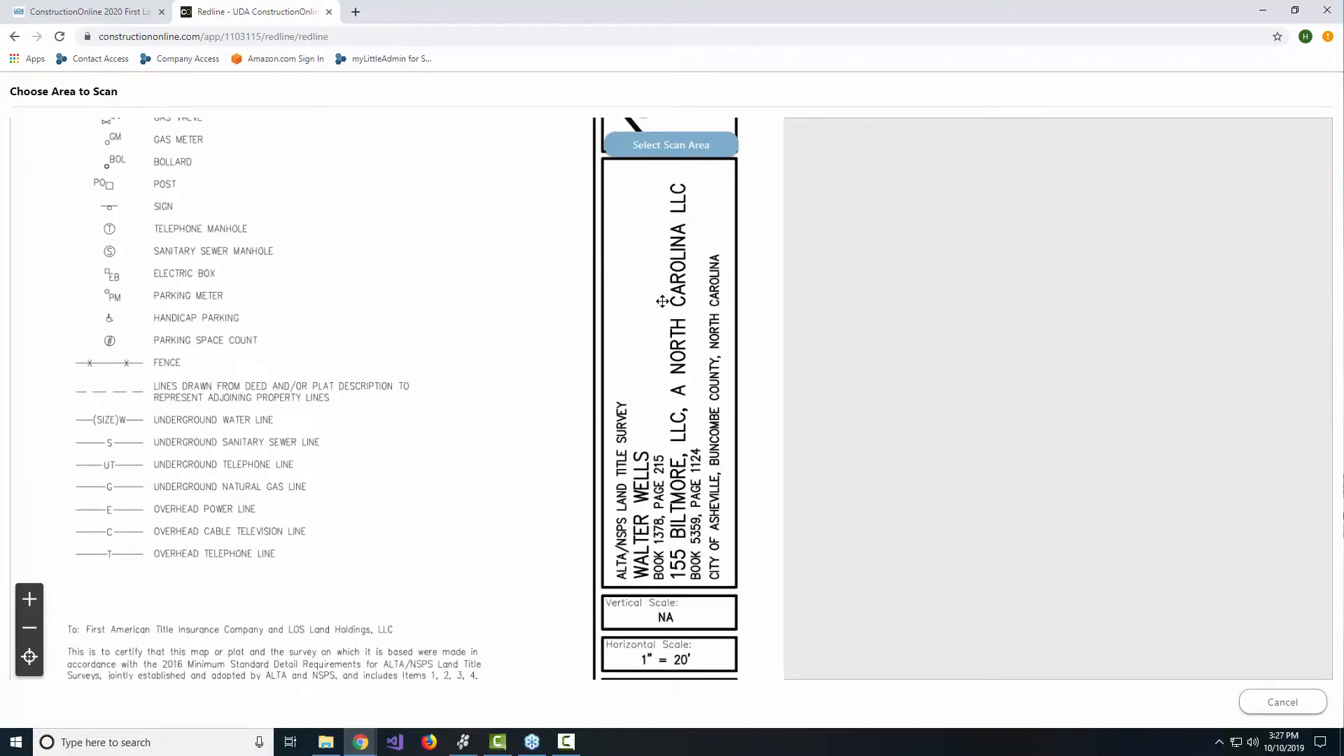
left_click(660, 145)
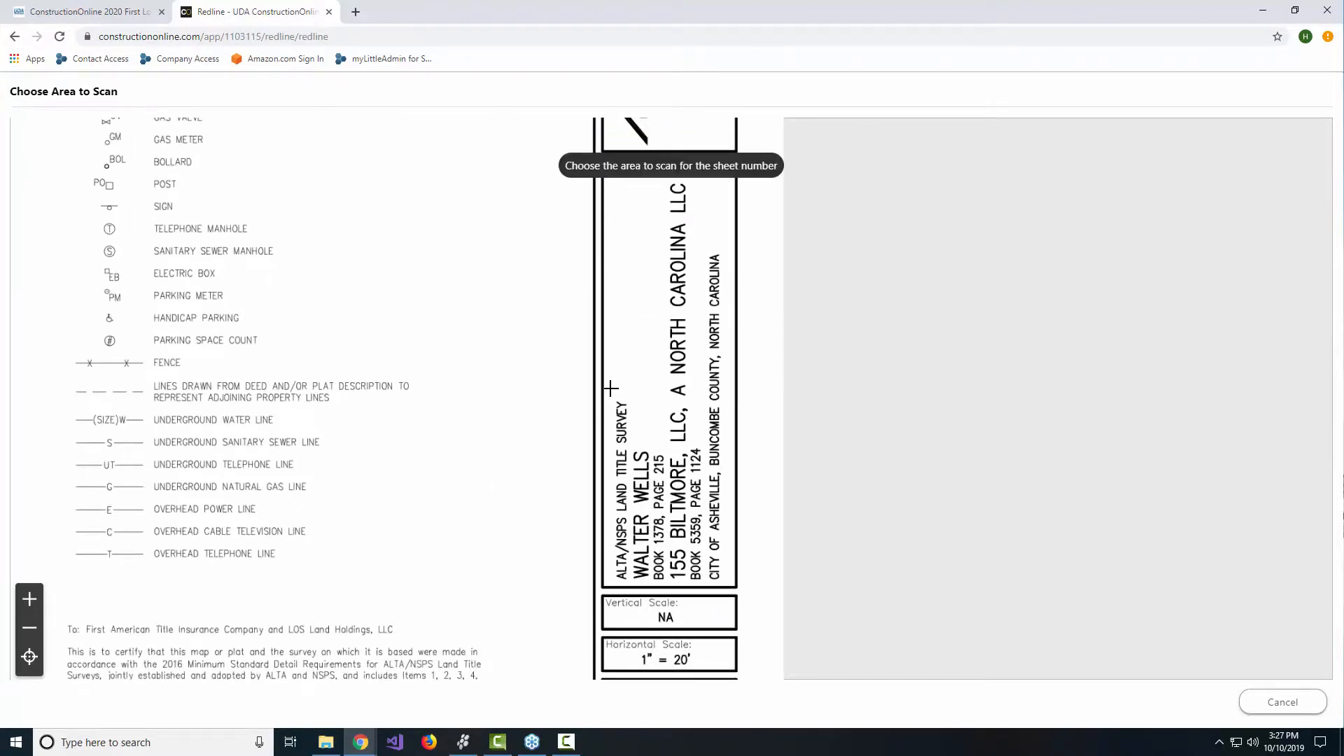
left_click(611, 393)
left_click_drag(610, 393, 634, 587)
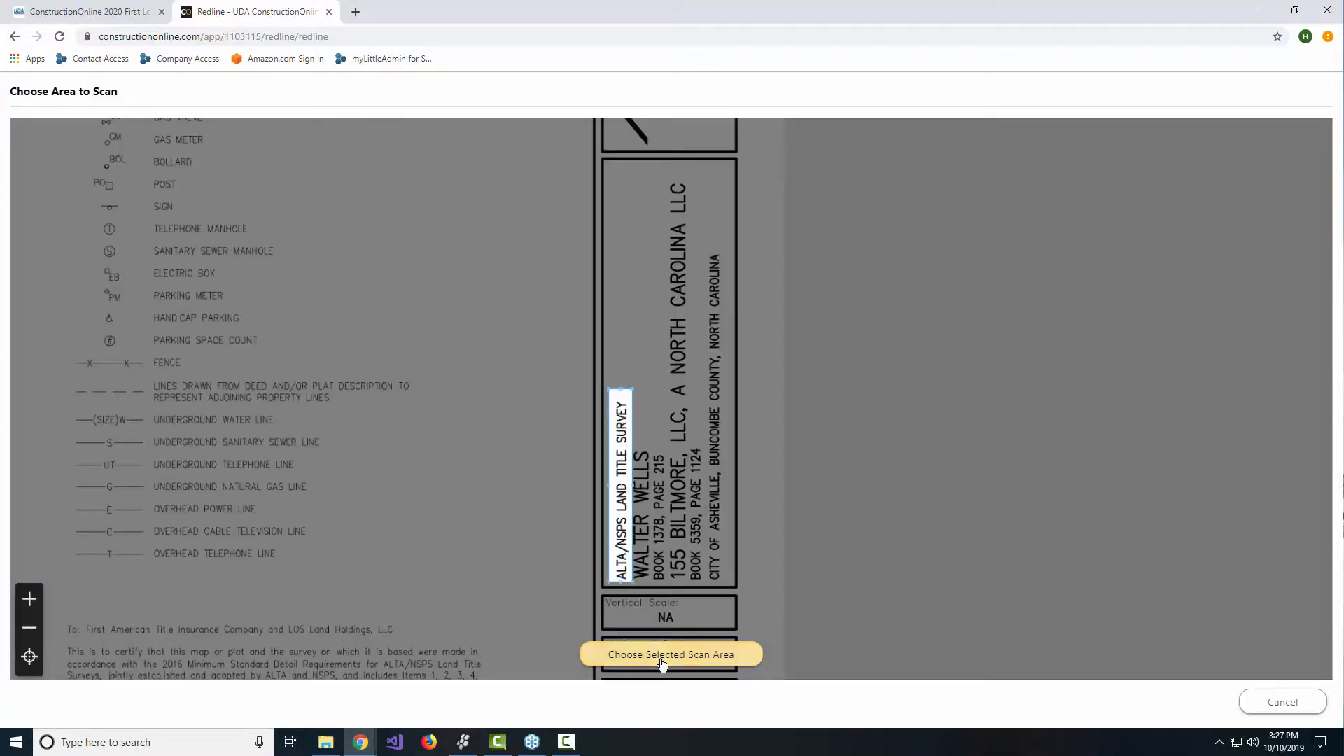
left_click(697, 657)
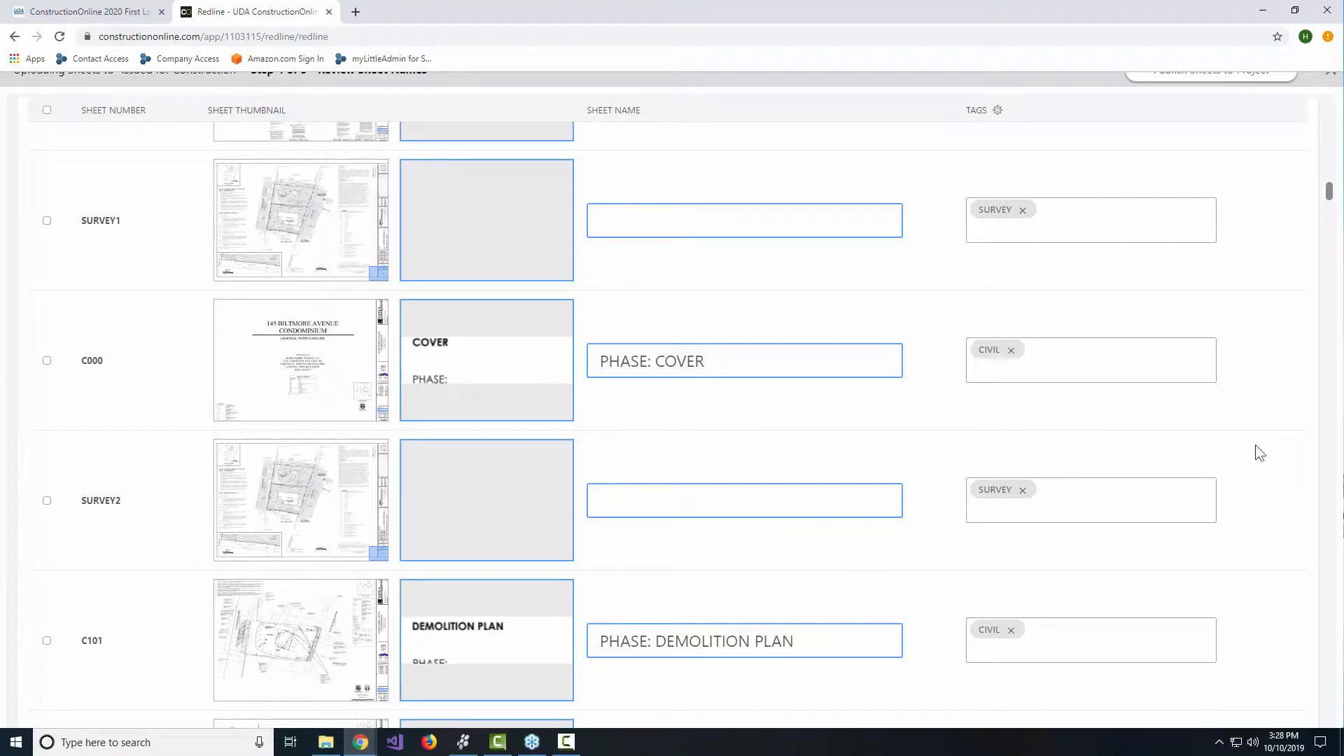
- Review the scanned names and tags from the first general sheets through the architectural and plumbing sheets
left_click_drag(1329, 191, 1329, 94)
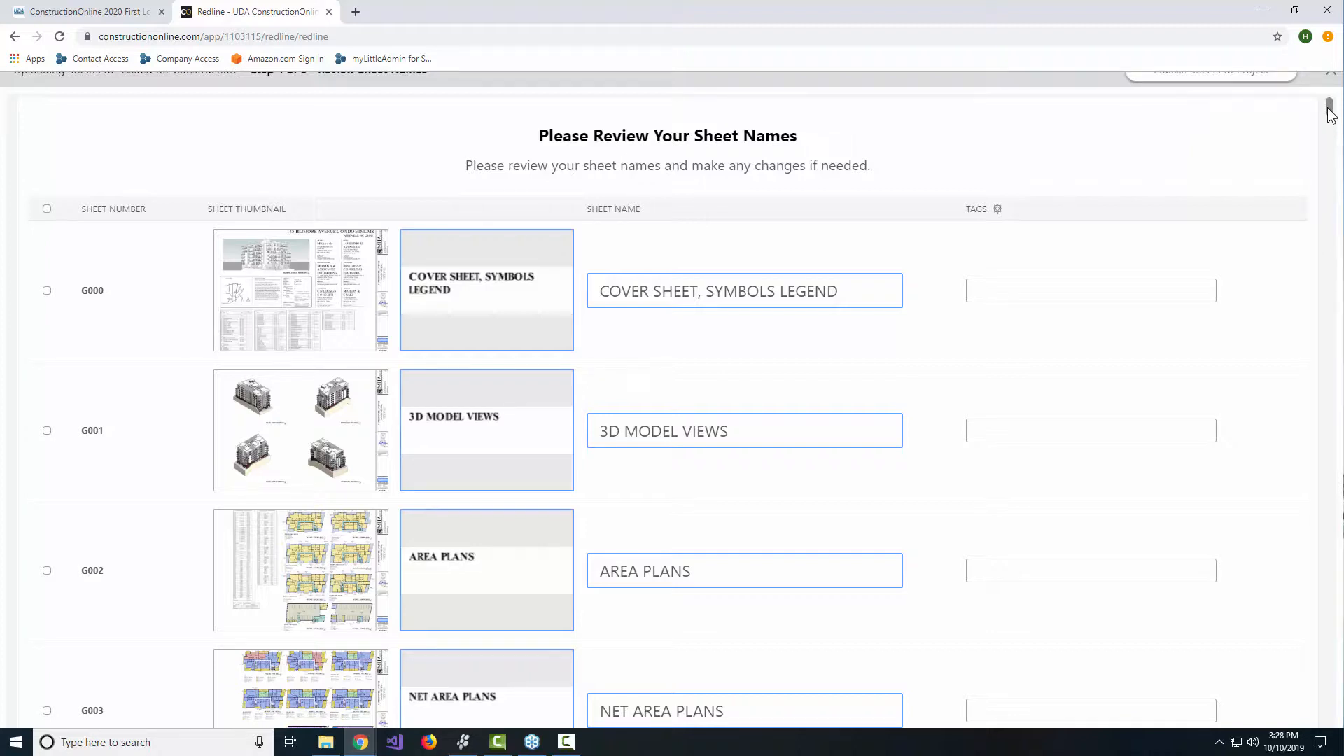
left_click_drag(1330, 112, 1305, 439)
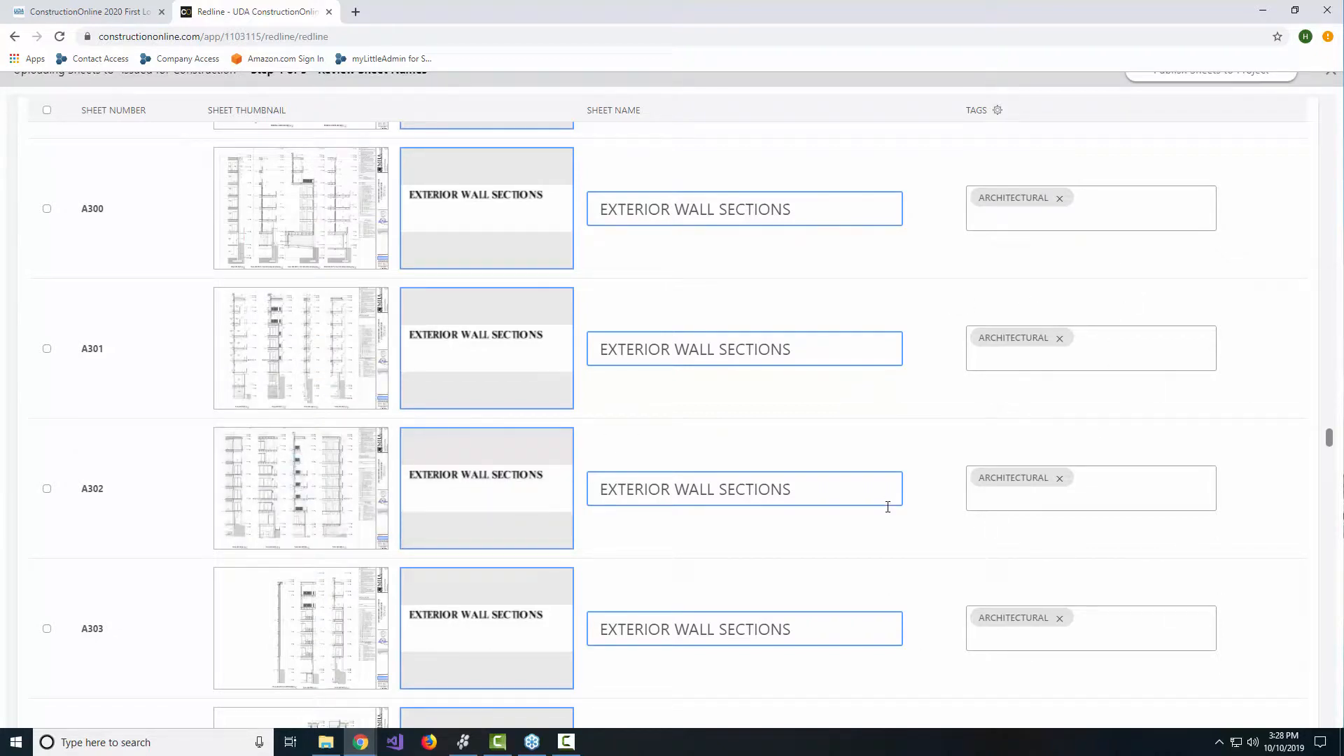
mouse_move(264, 489)
scroll(1100, 544, "down", 17)
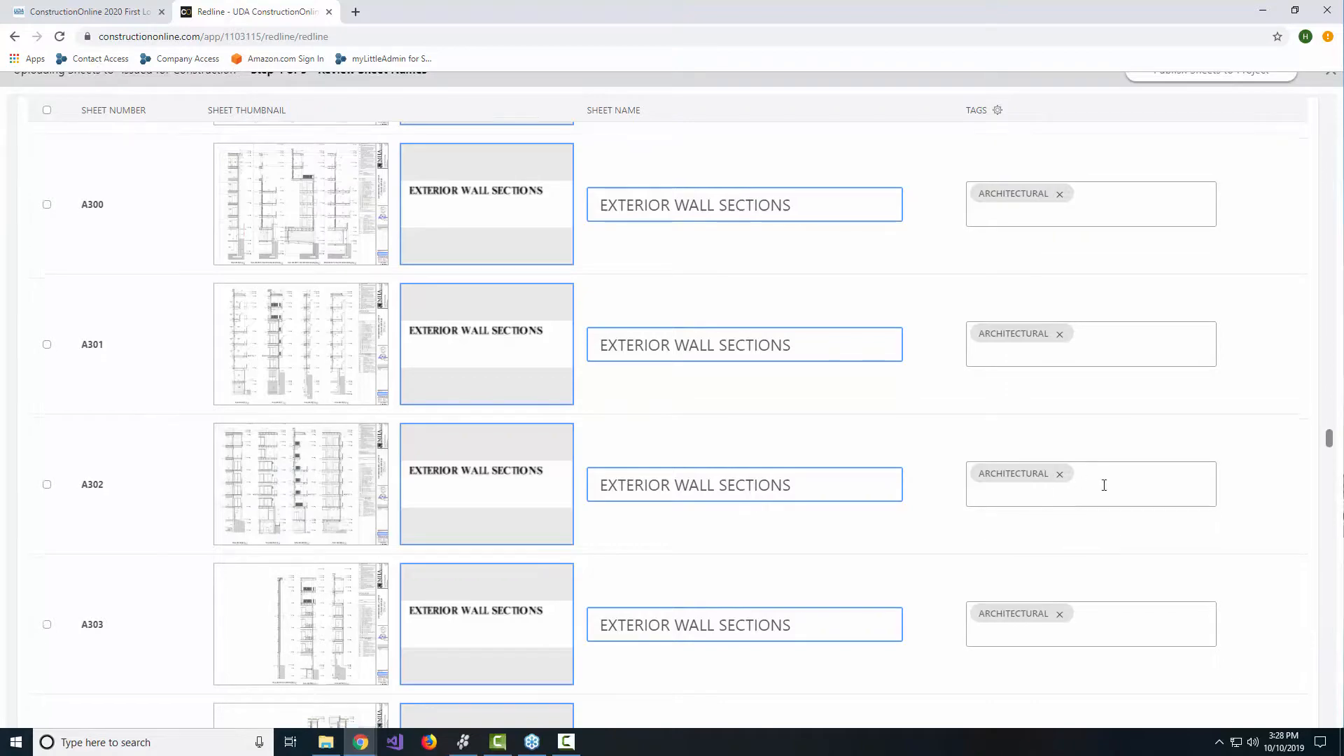
scroll(1104, 486, "down", 20)
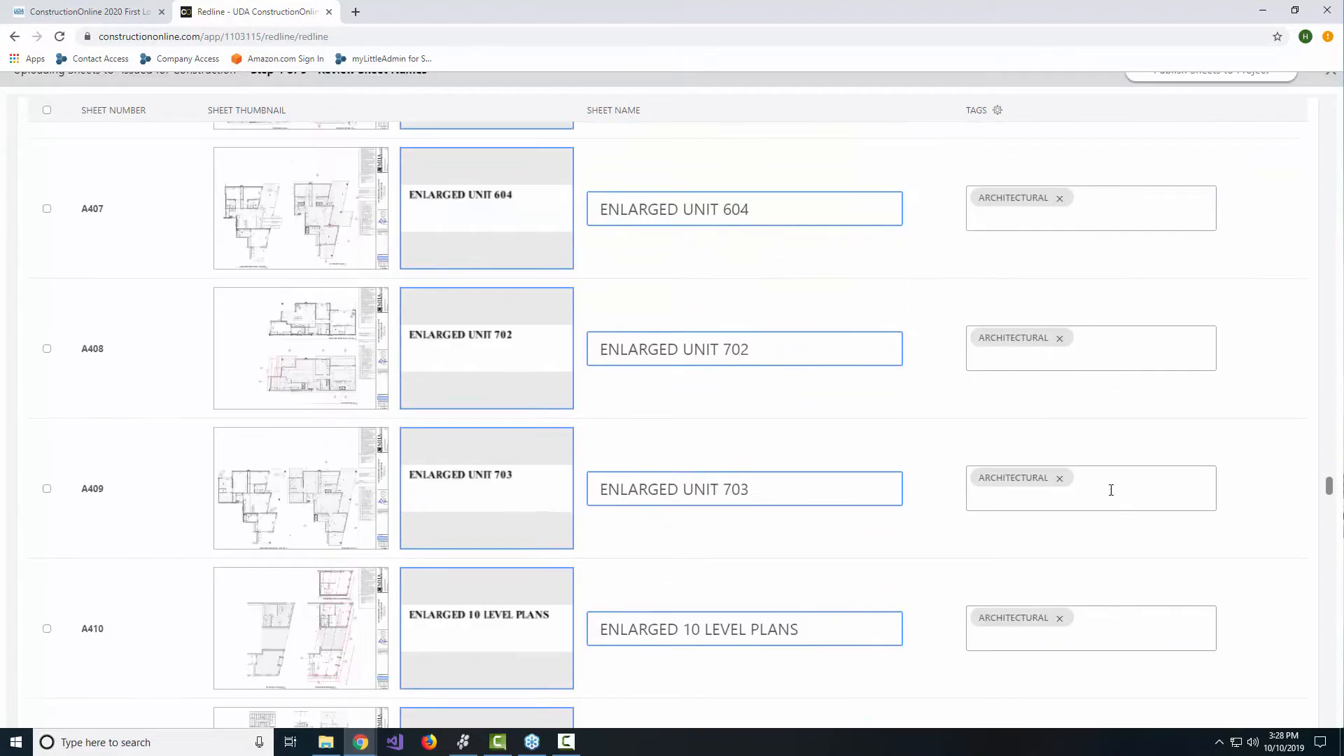
scroll(1113, 495, "down", 20)
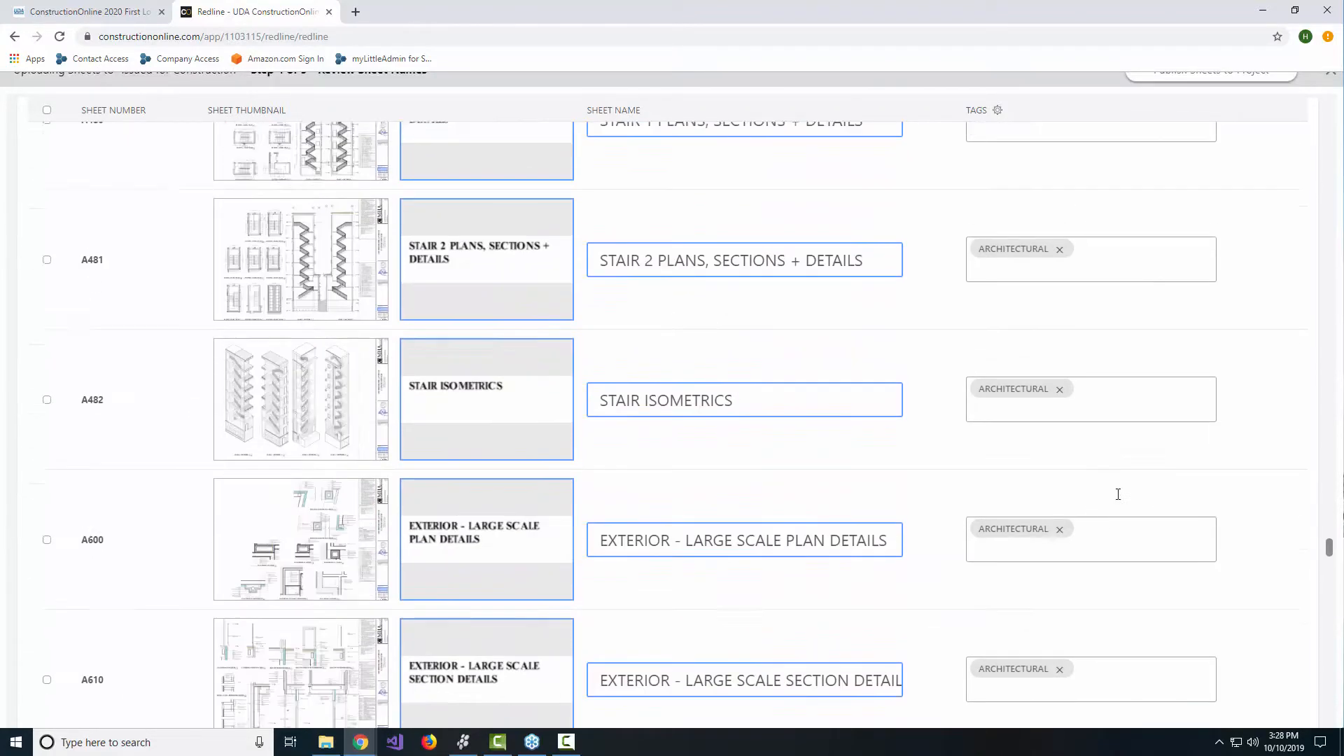
scroll(1119, 495, "down", 7)
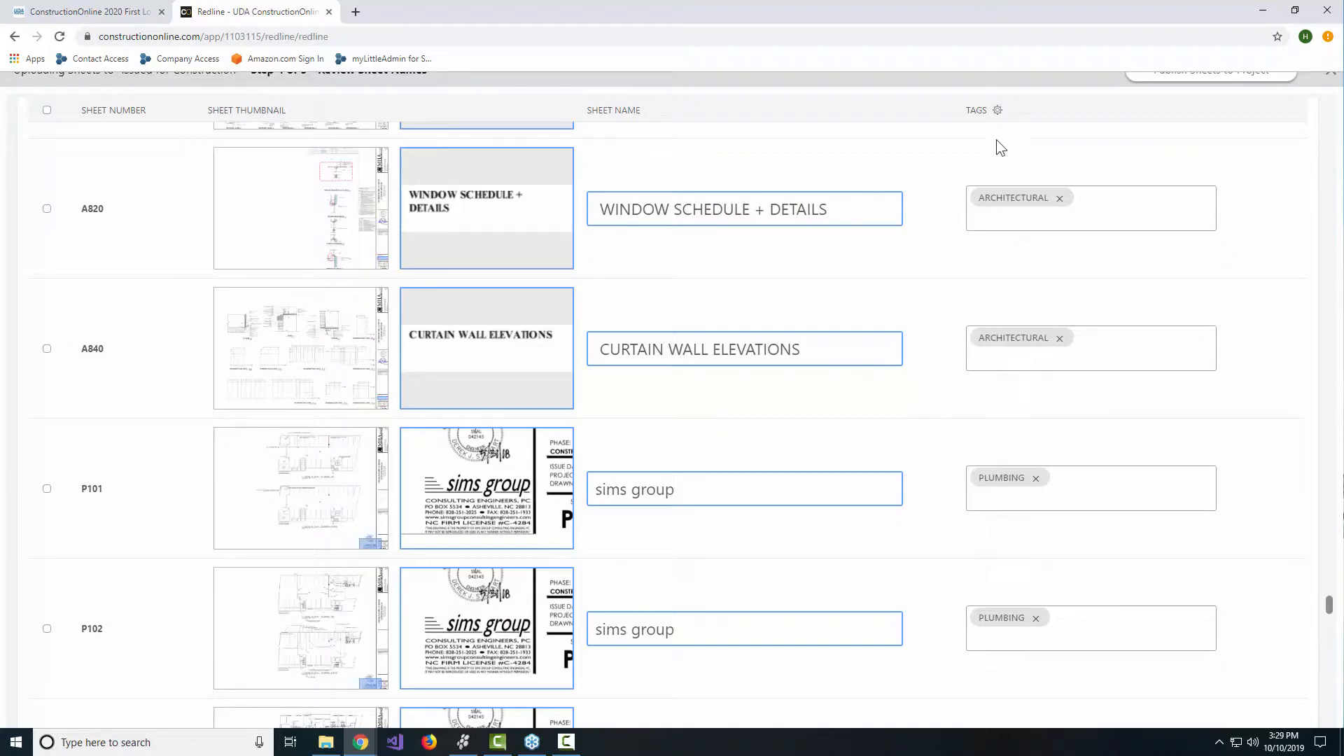
- Examine the full list of available sheet tags, and close it without making changes
left_click(998, 110)
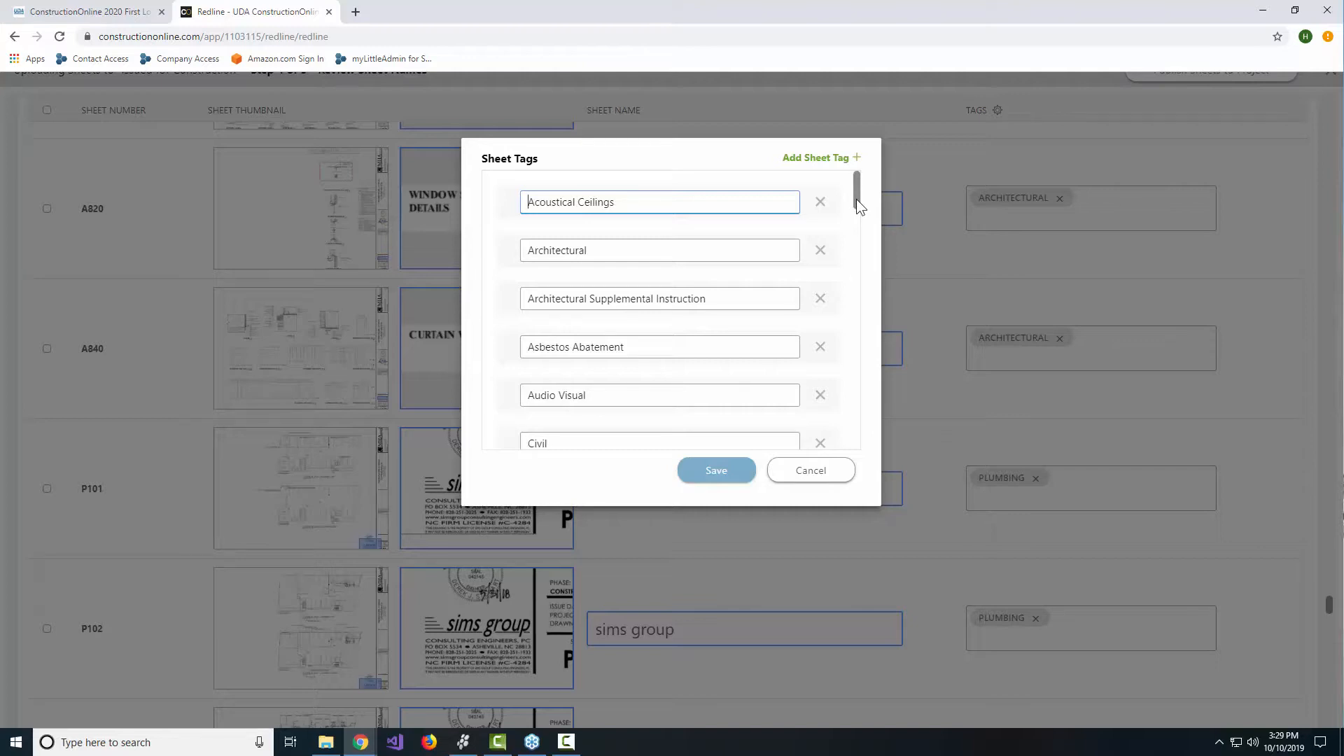
left_click_drag(857, 201, 843, 435)
scroll(648, 366, "down", 2)
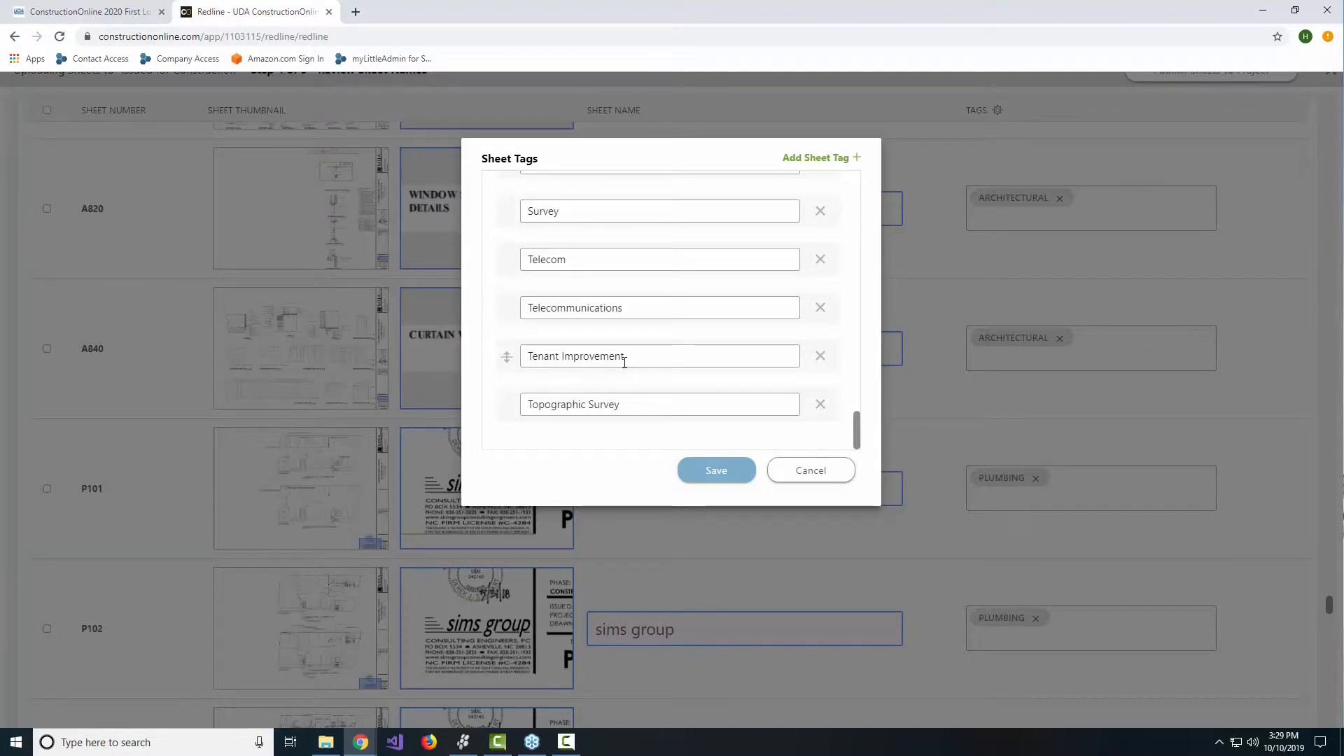
left_click(821, 475)
- Confirm that all sheet names are correct, and open the published sheets once callout scanning is complete
scroll(1334, 677, "down", 6)
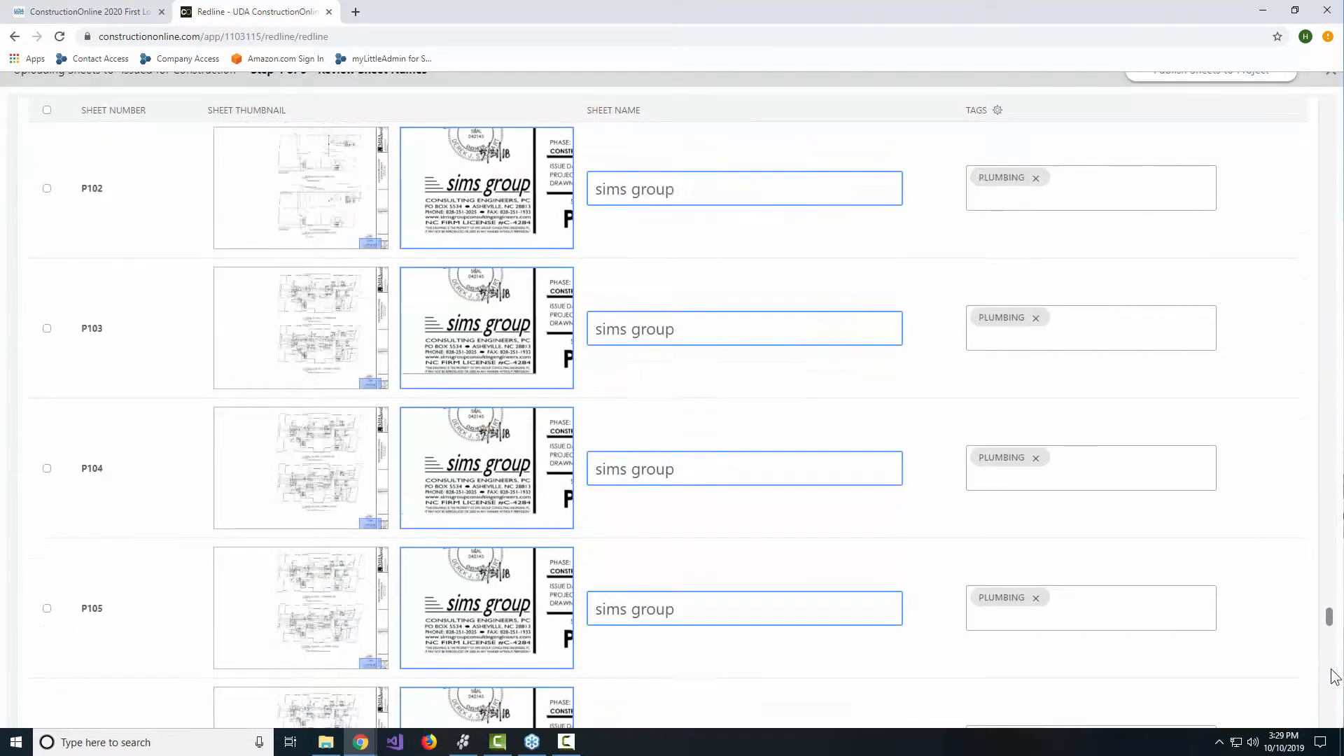
scroll(1335, 677, "down", 10)
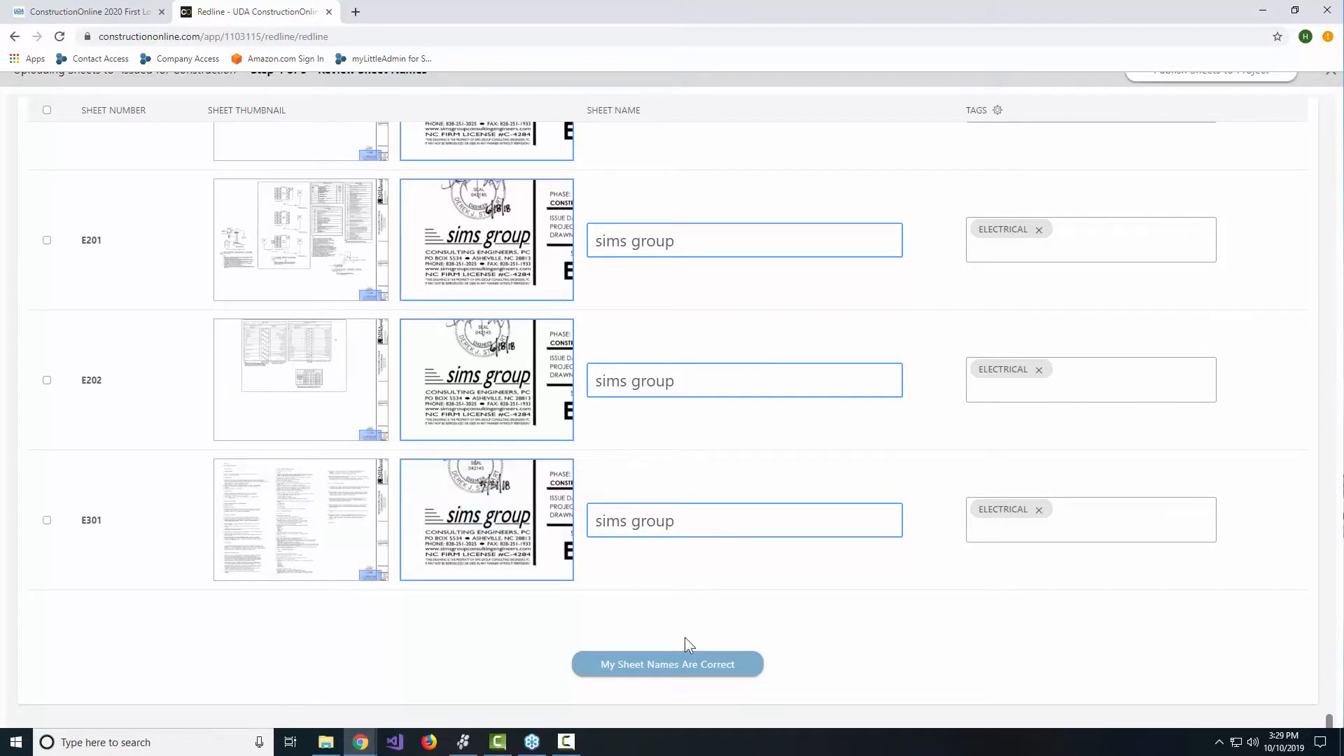
left_click(627, 669)
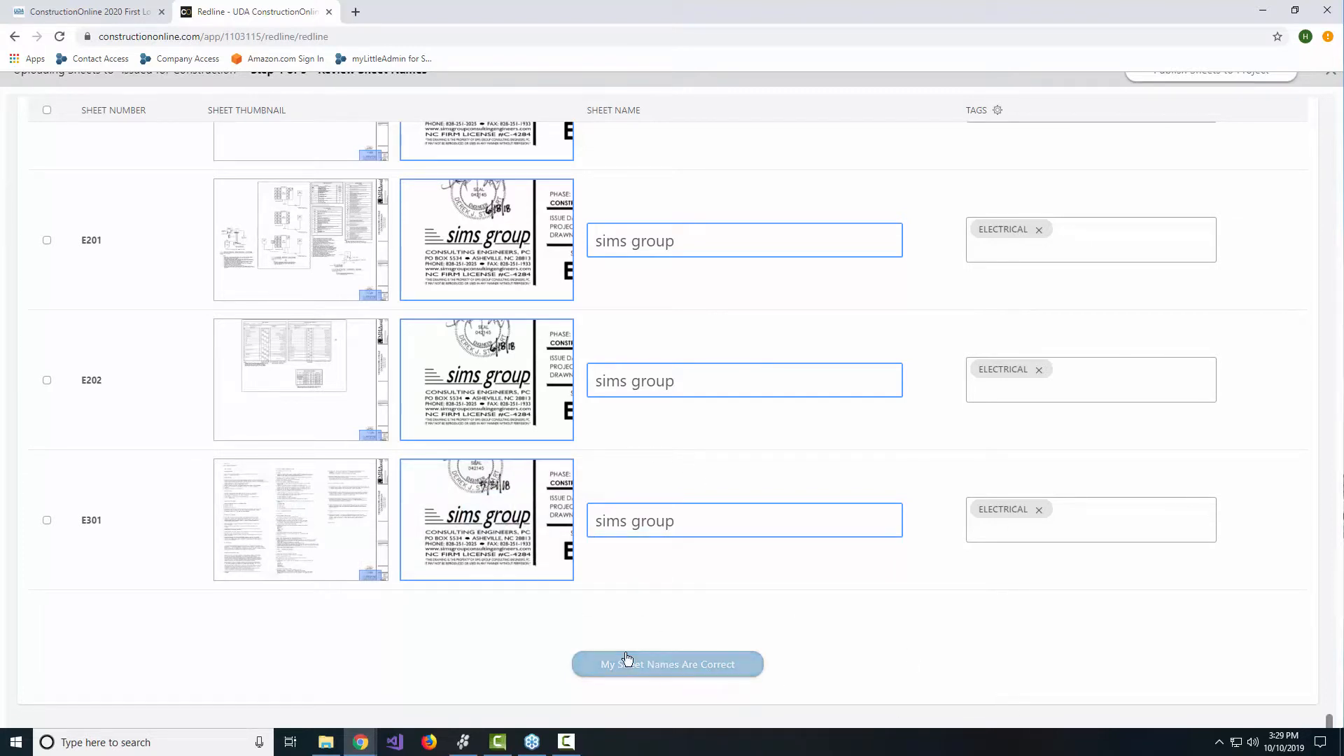
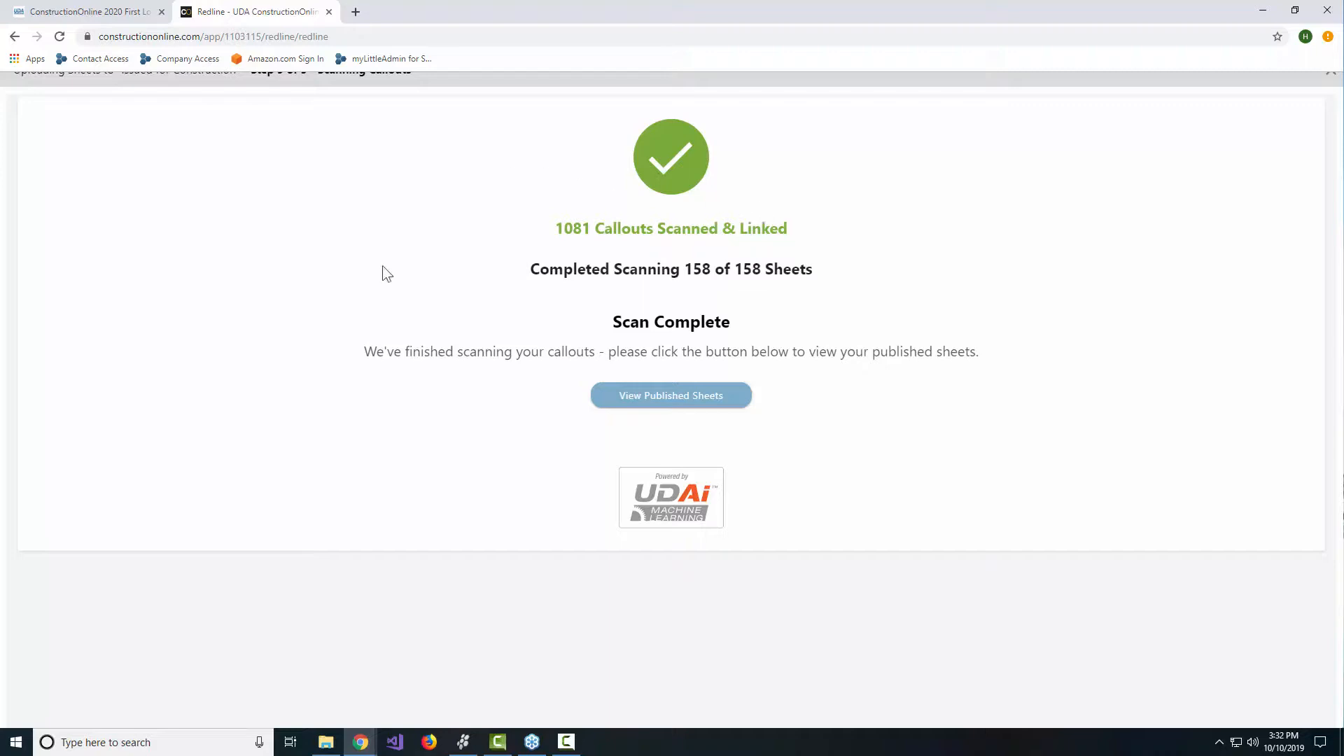
left_click(692, 405)
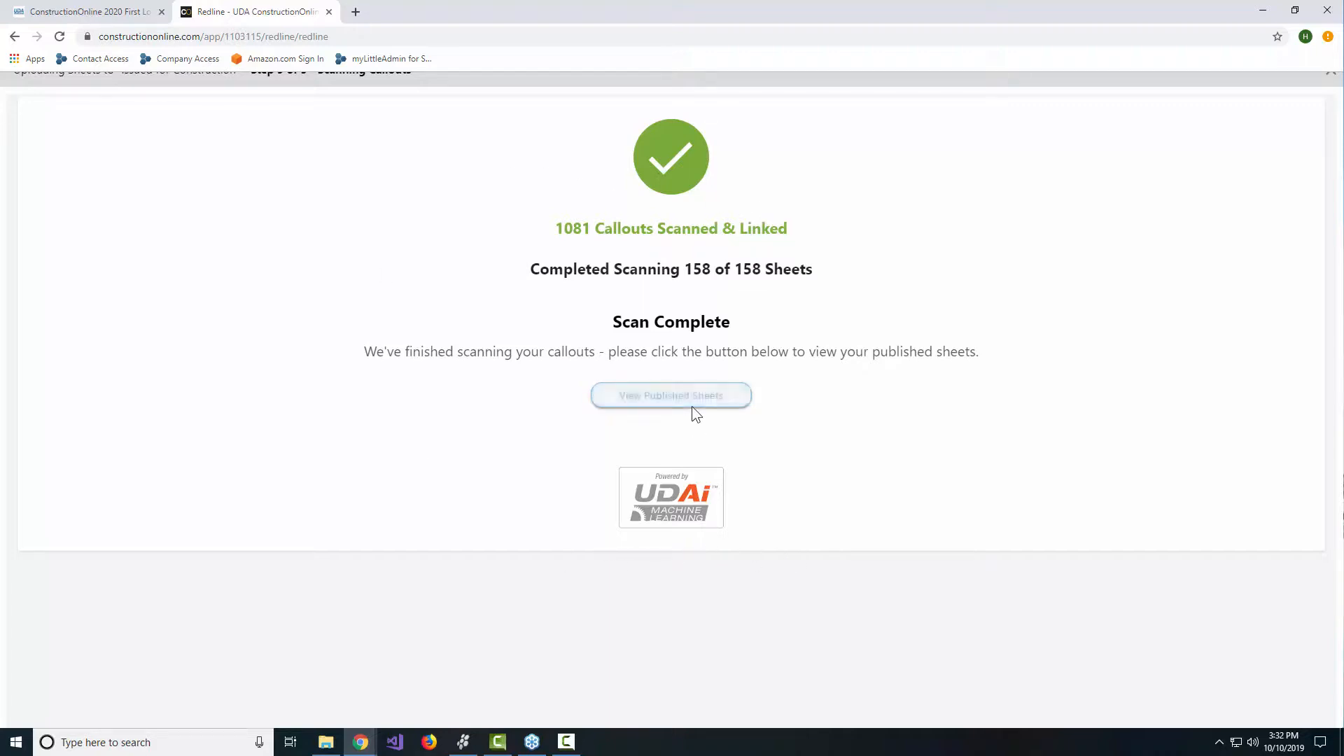
left_click(691, 400)
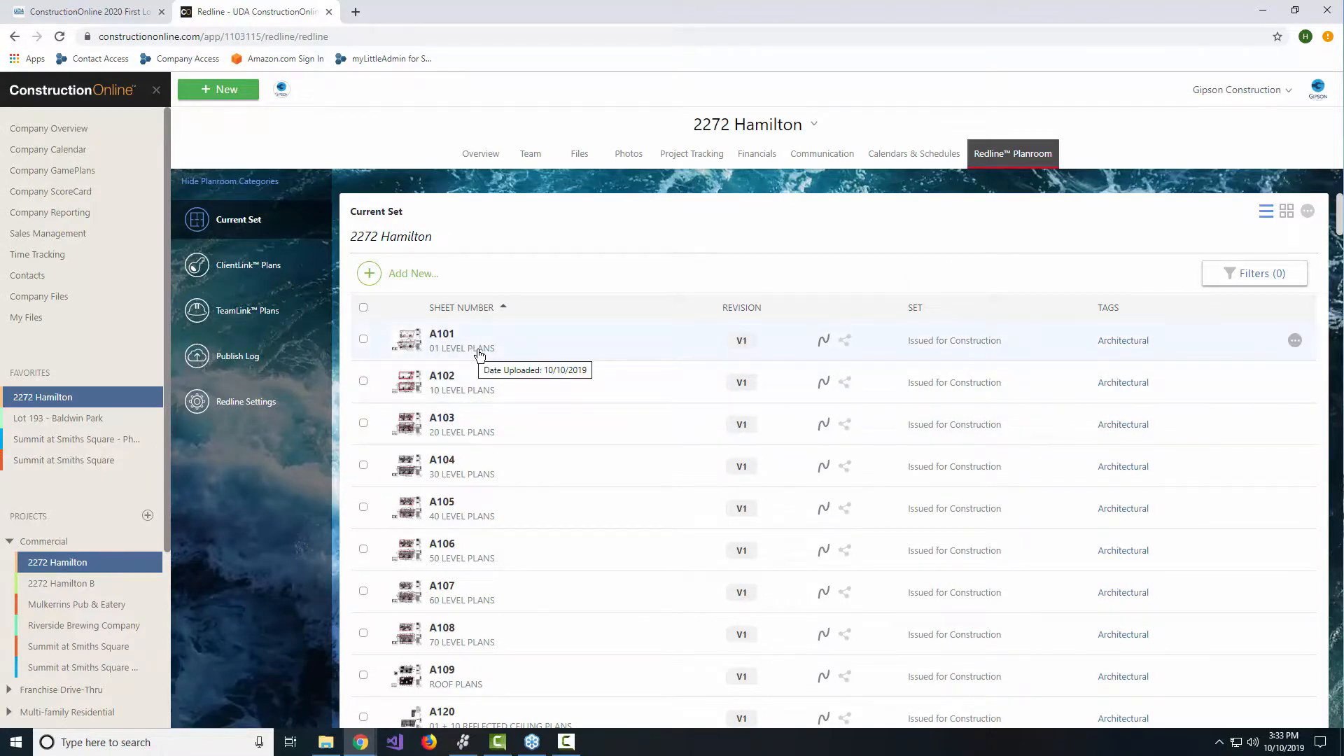
- Examine the published sheets in the 2272 Hamilton current set, including their revision, set and tag columns
scroll(606, 406, "down", 1)
scroll(607, 408, "down", 20)
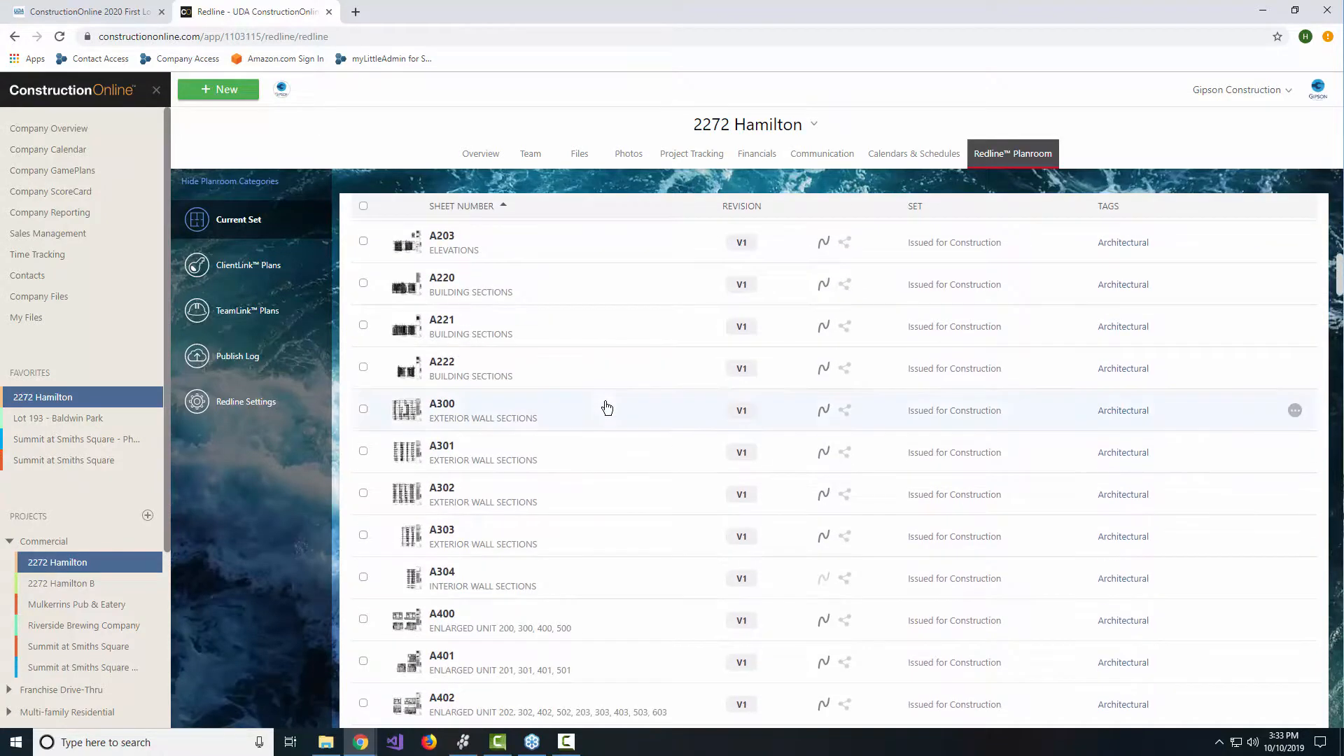
scroll(607, 407, "down", 20)
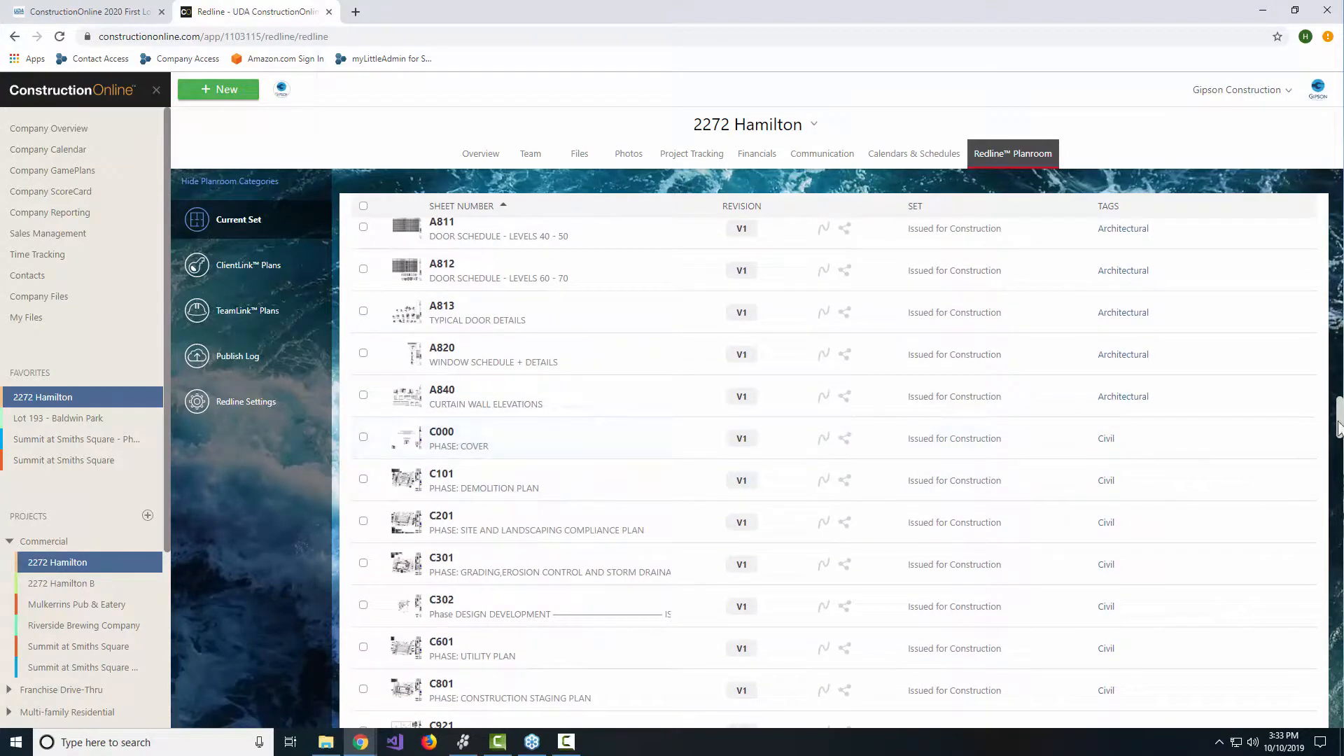
left_click_drag(1338, 427, 1339, 210)
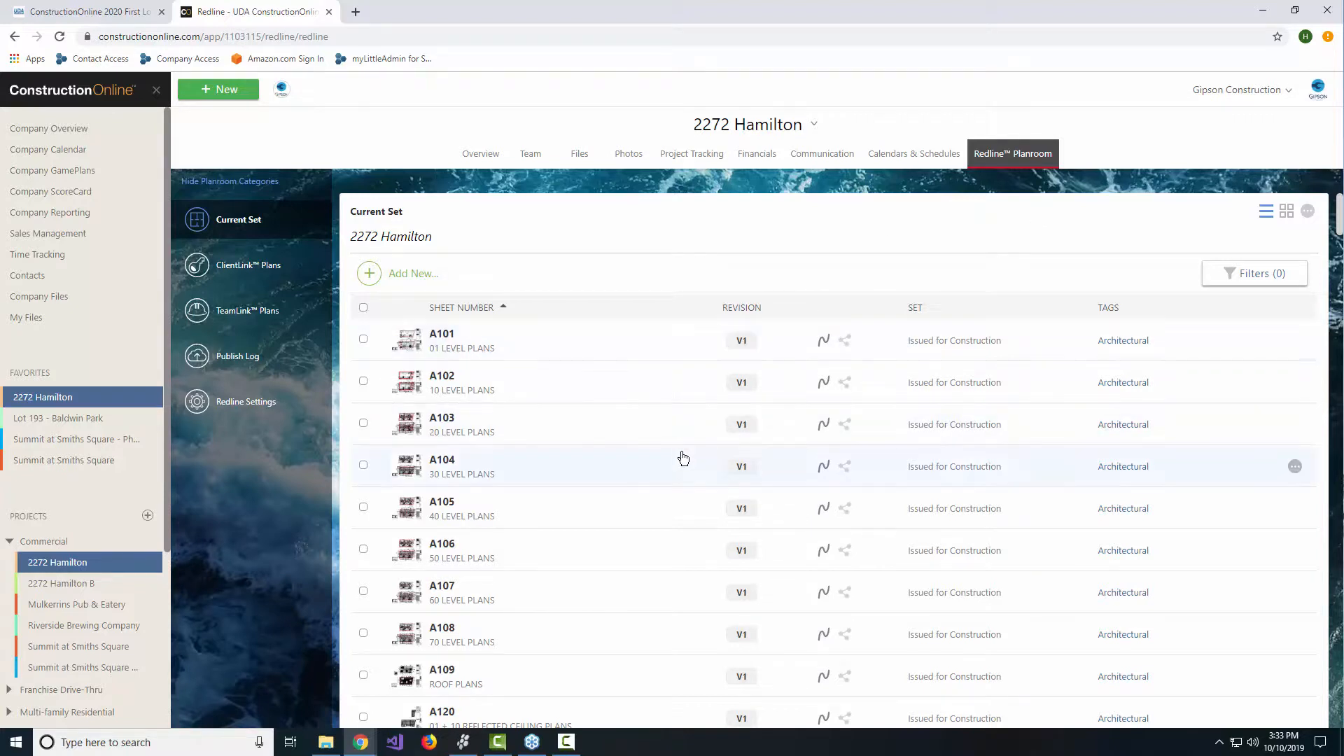
scroll(685, 511, "down", 1)
scroll(686, 515, "down", 4)
scroll(556, 455, "down", 1)
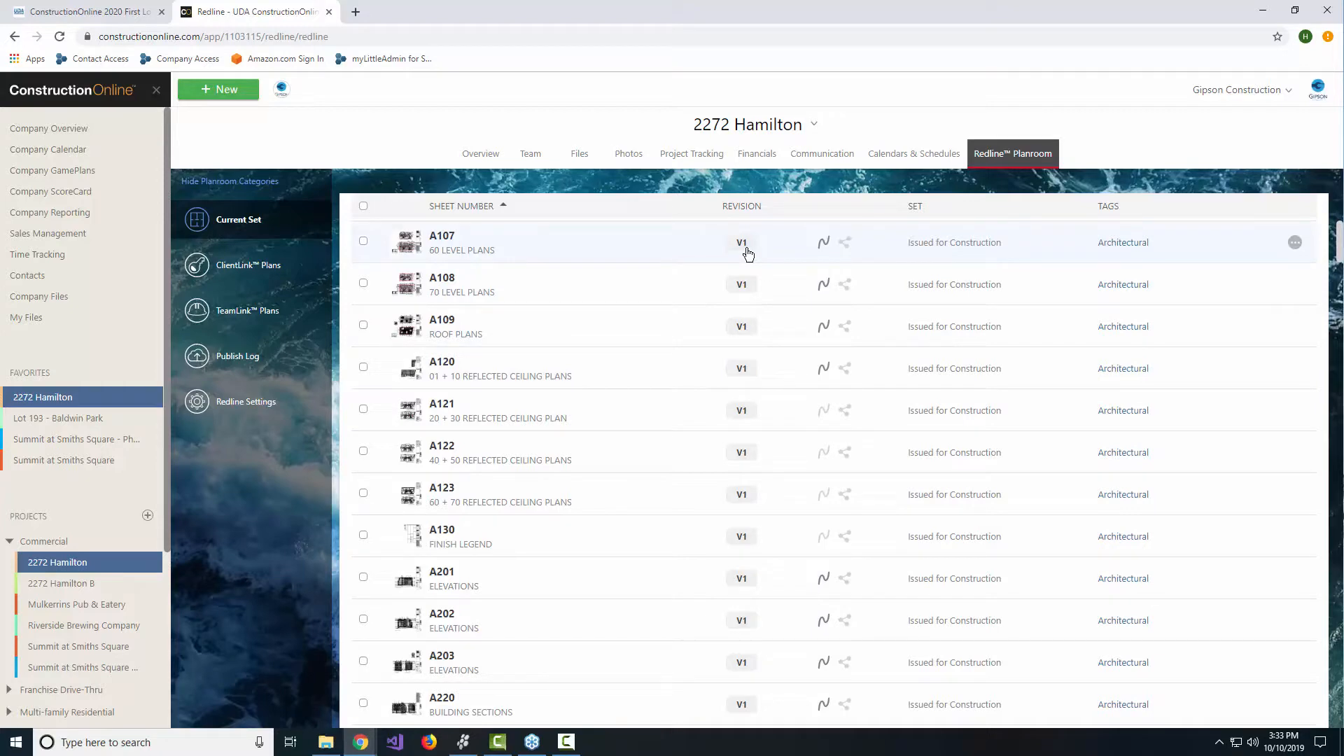
scroll(748, 263, "up", 5)
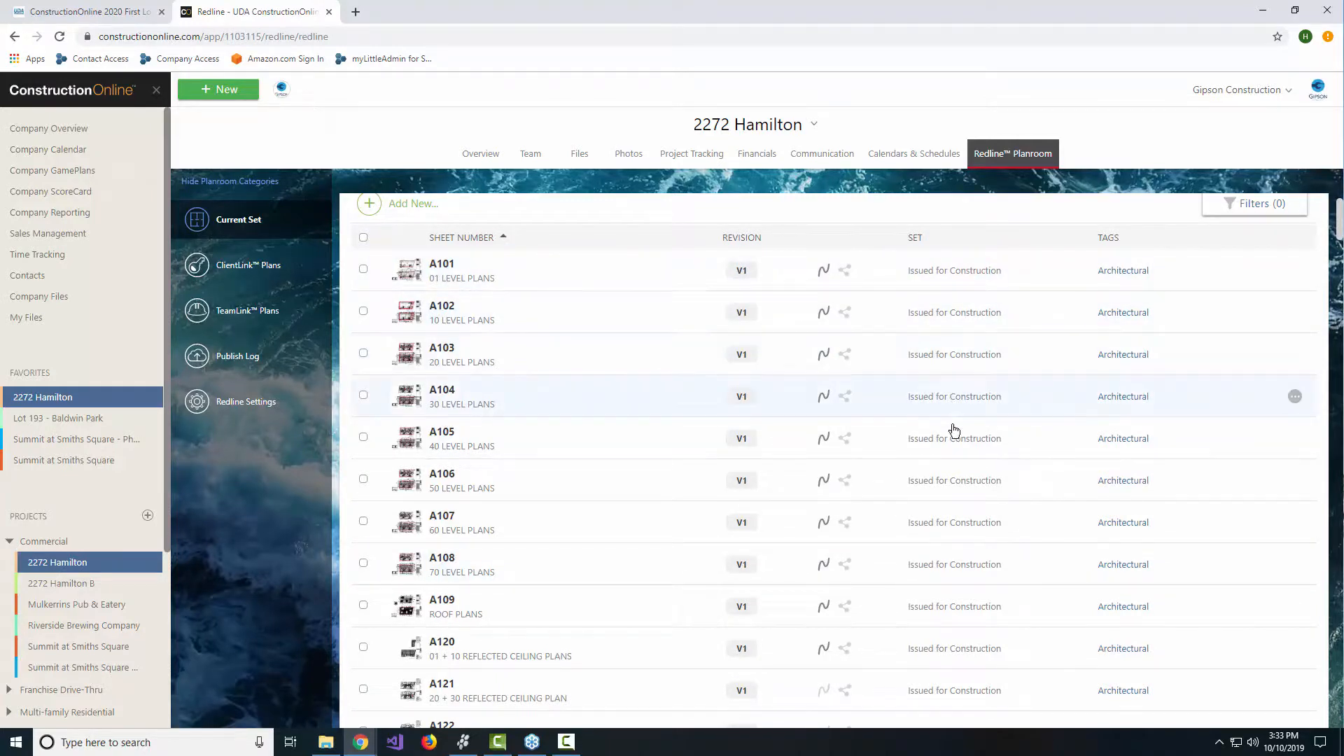
scroll(1015, 450, "up", 1)
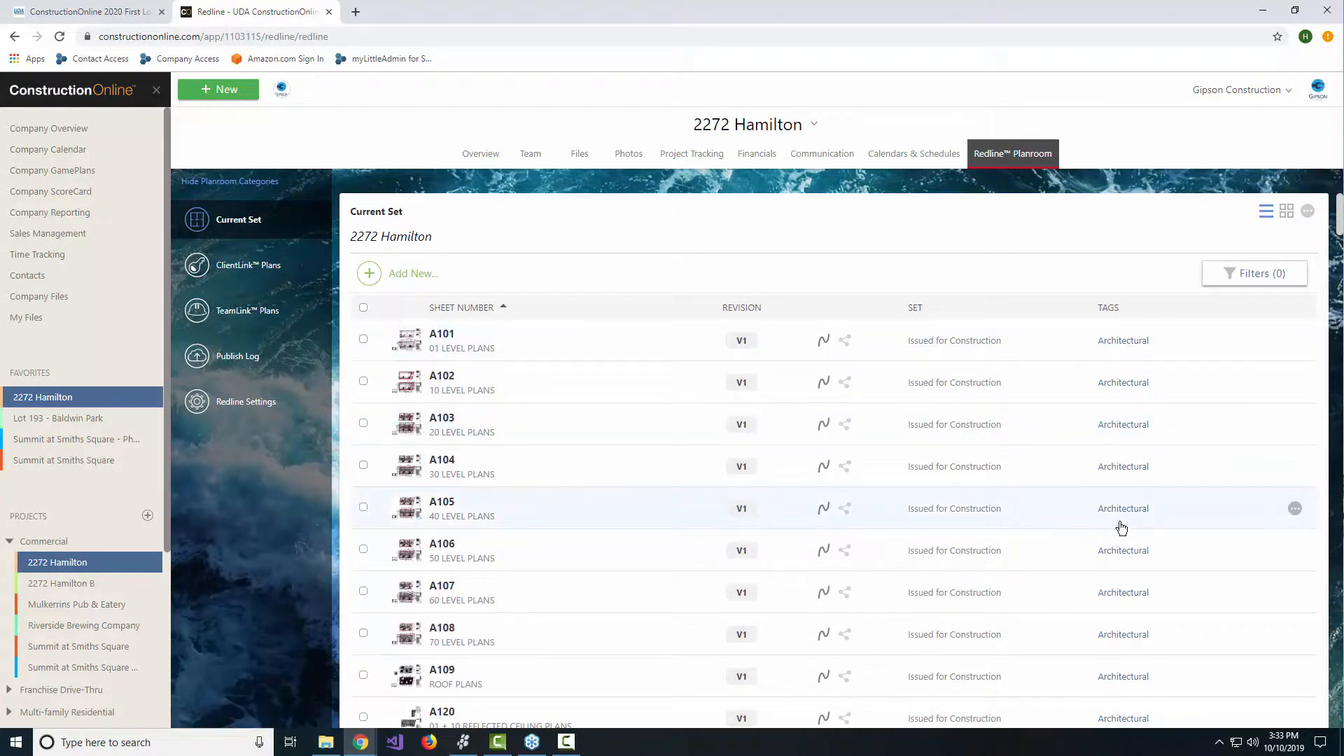
- Filter the current set by the Architectural tag, look over the sheets, and deselect that tag
left_click(1239, 277)
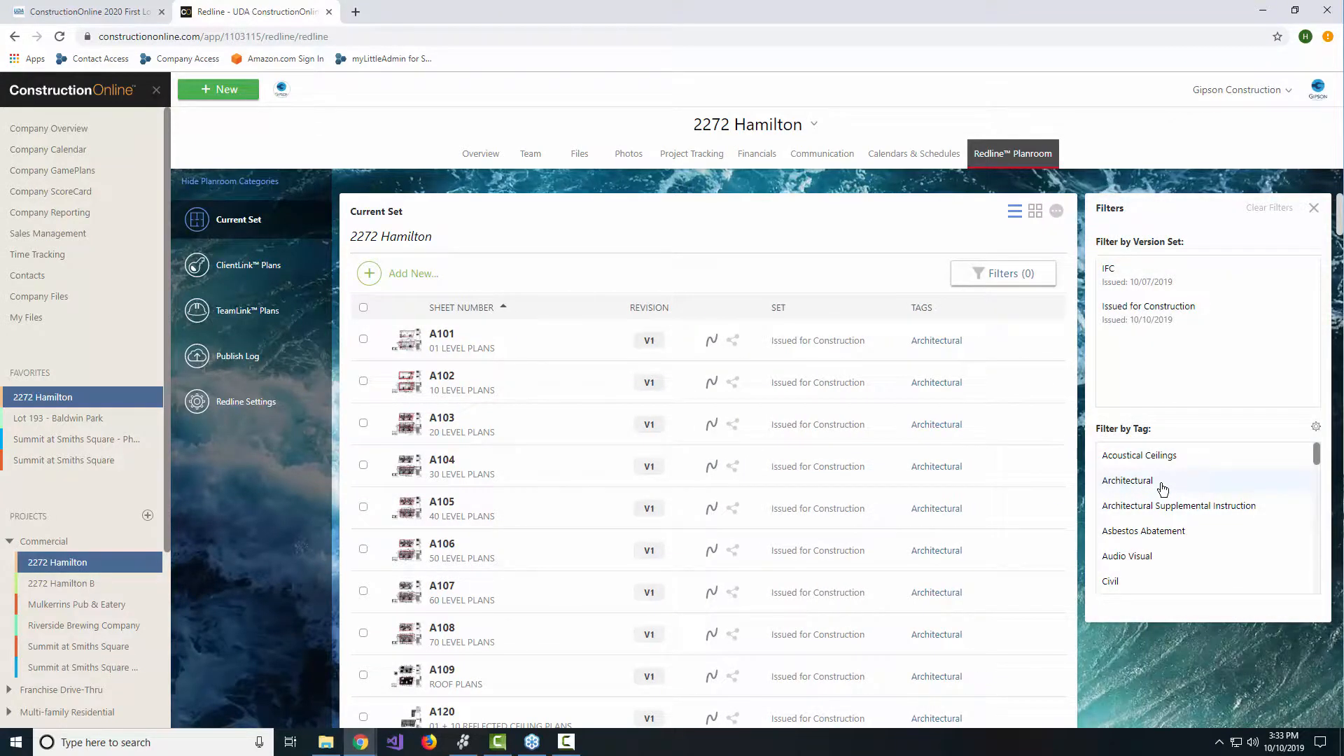
left_click(1163, 488)
scroll(954, 474, "down", 5)
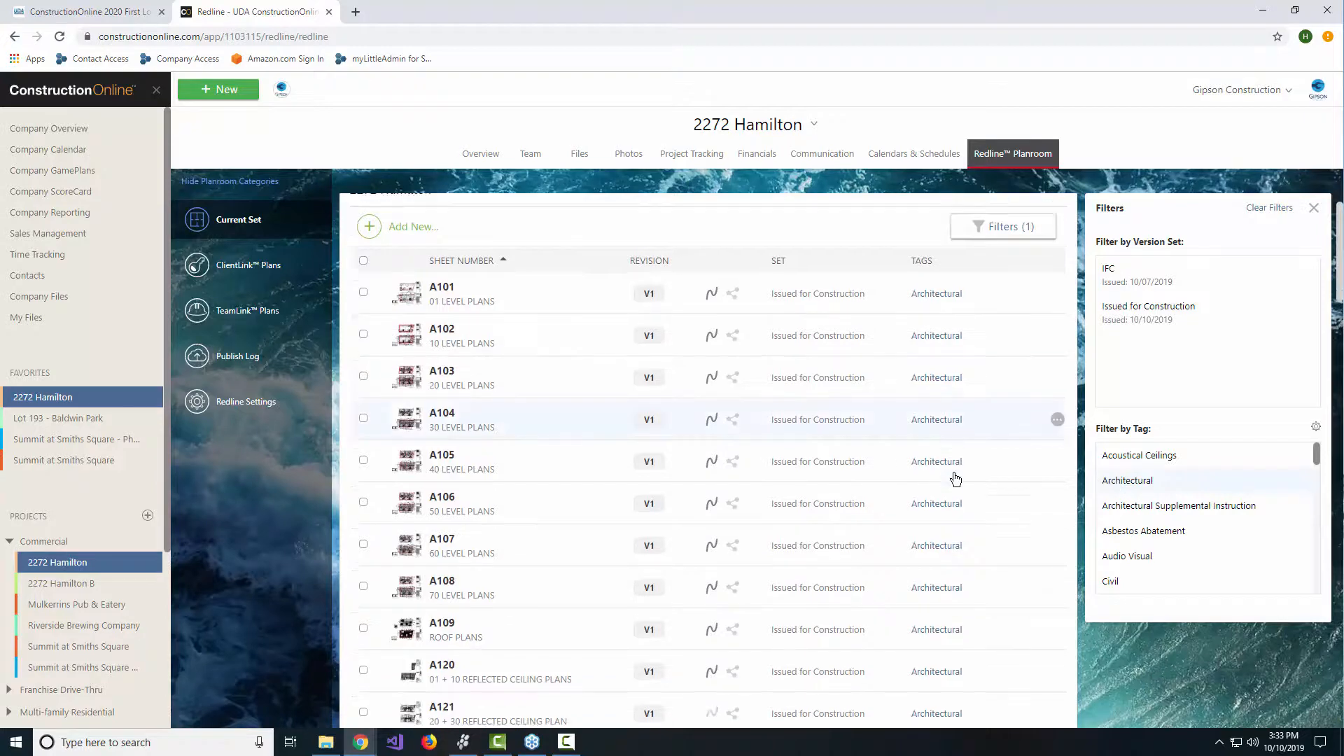
scroll(973, 474, "up", 5)
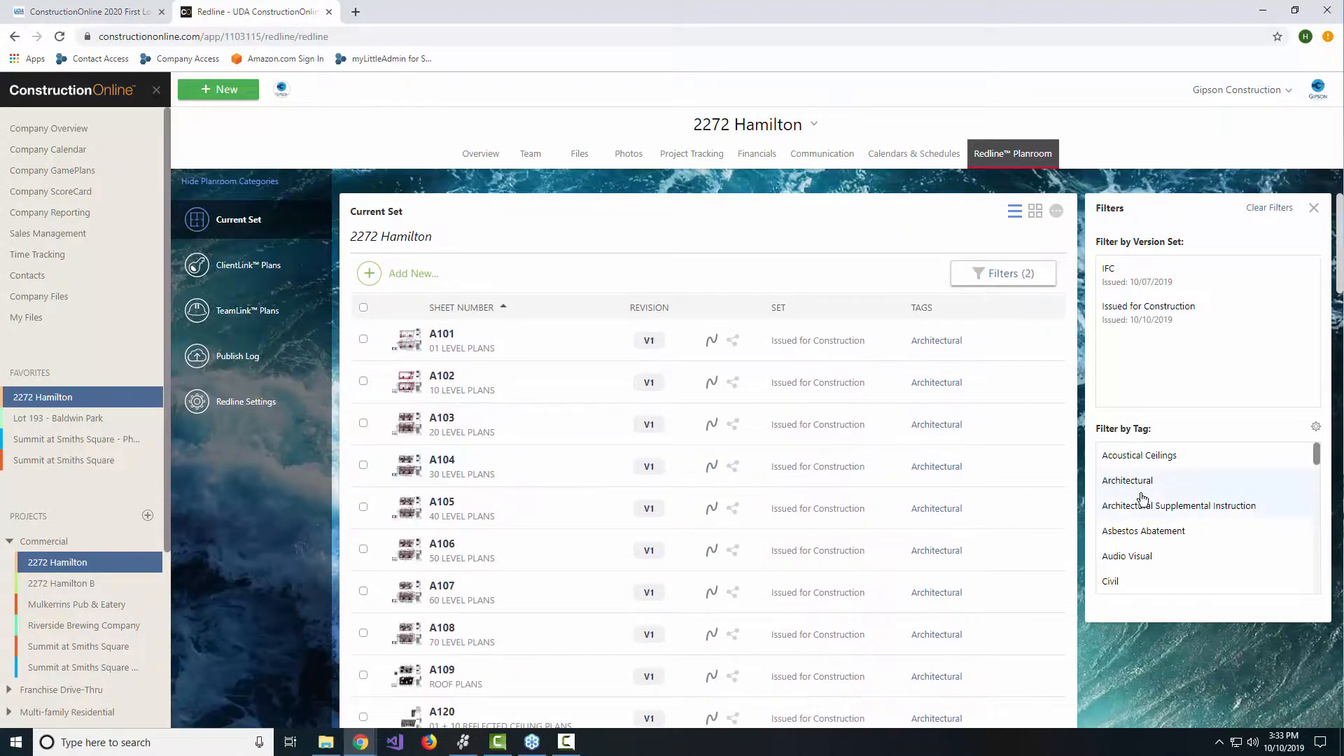
left_click(1143, 490)
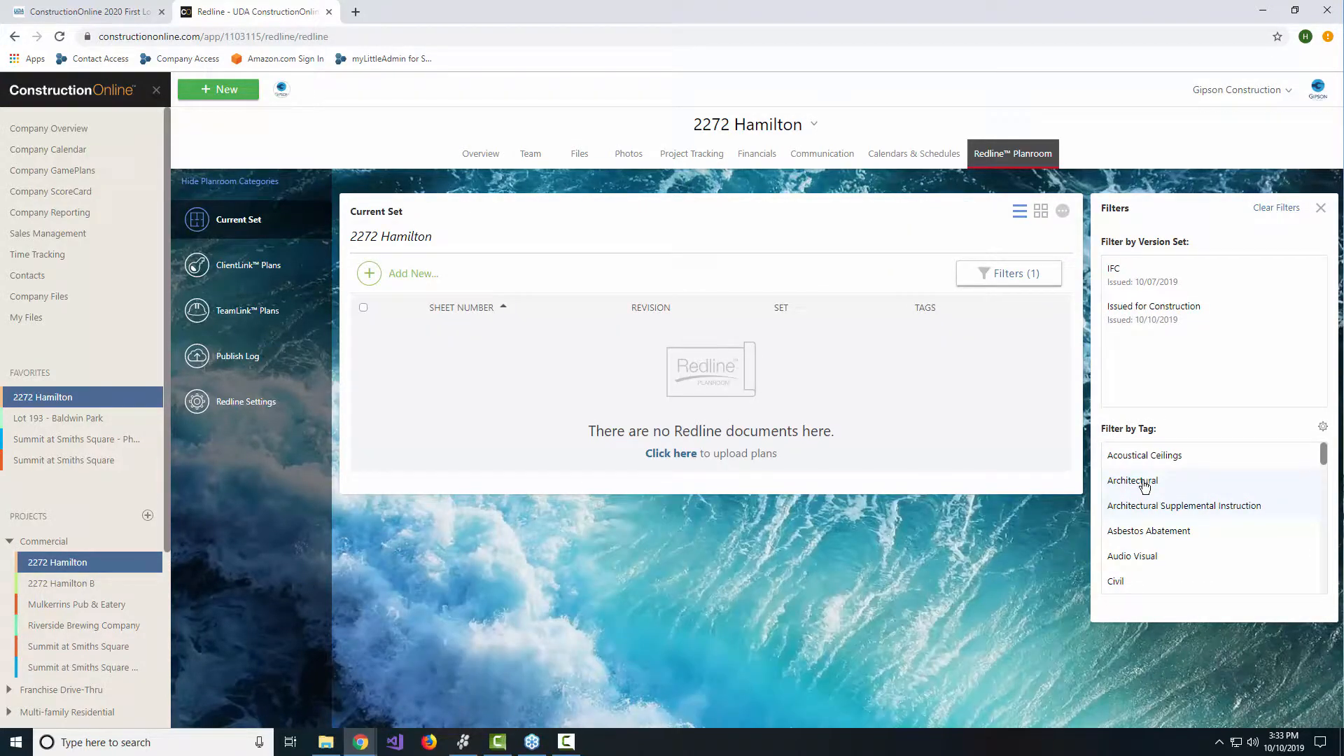
- Filter the current set by the Architectural tag instead of Architectural Supplemental Instruction, and clear and close the filters
left_click(1147, 507)
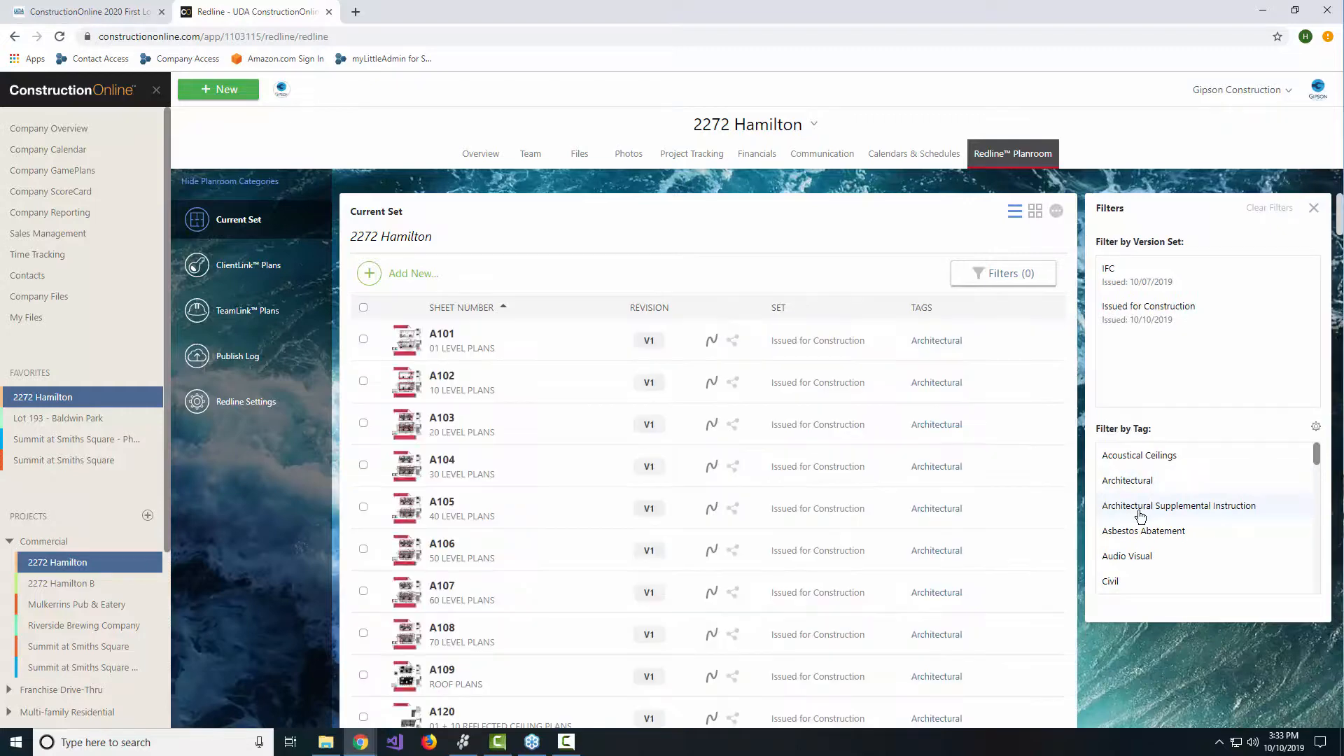
left_click(1154, 483)
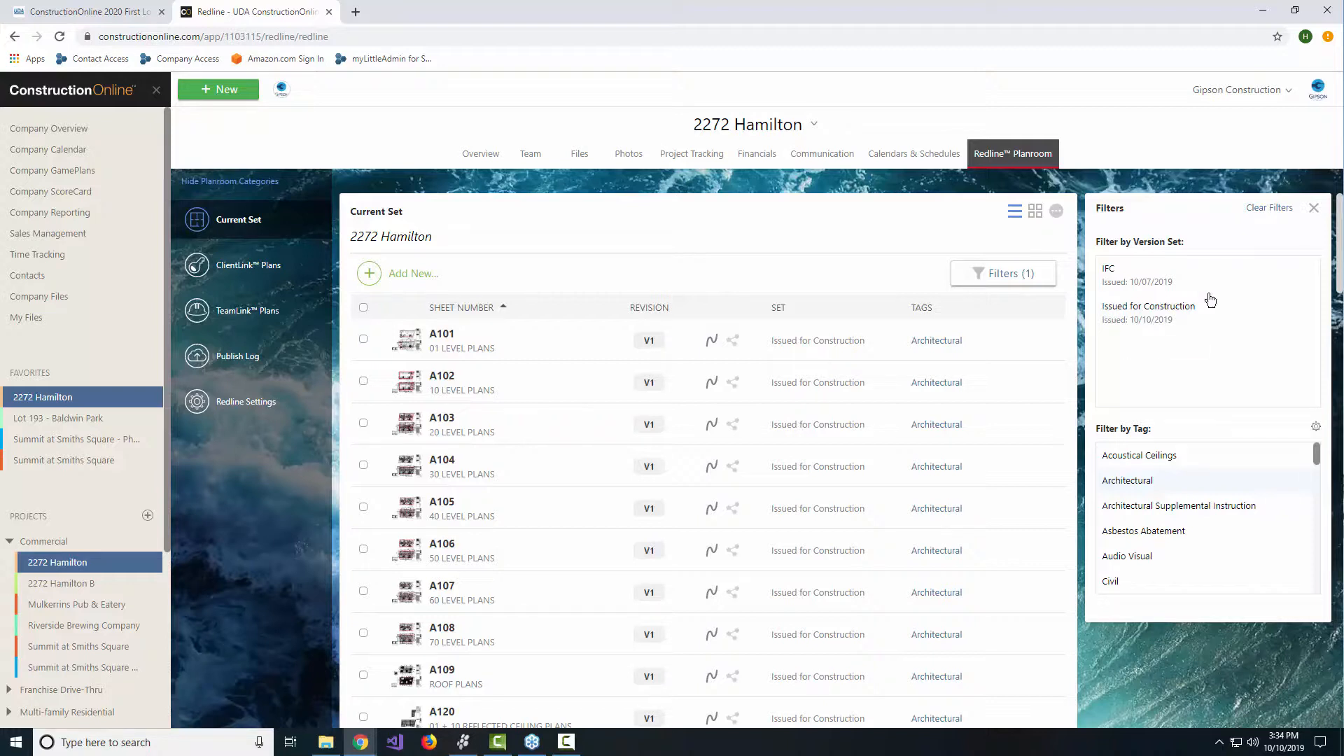
left_click(1269, 208)
left_click(1314, 208)
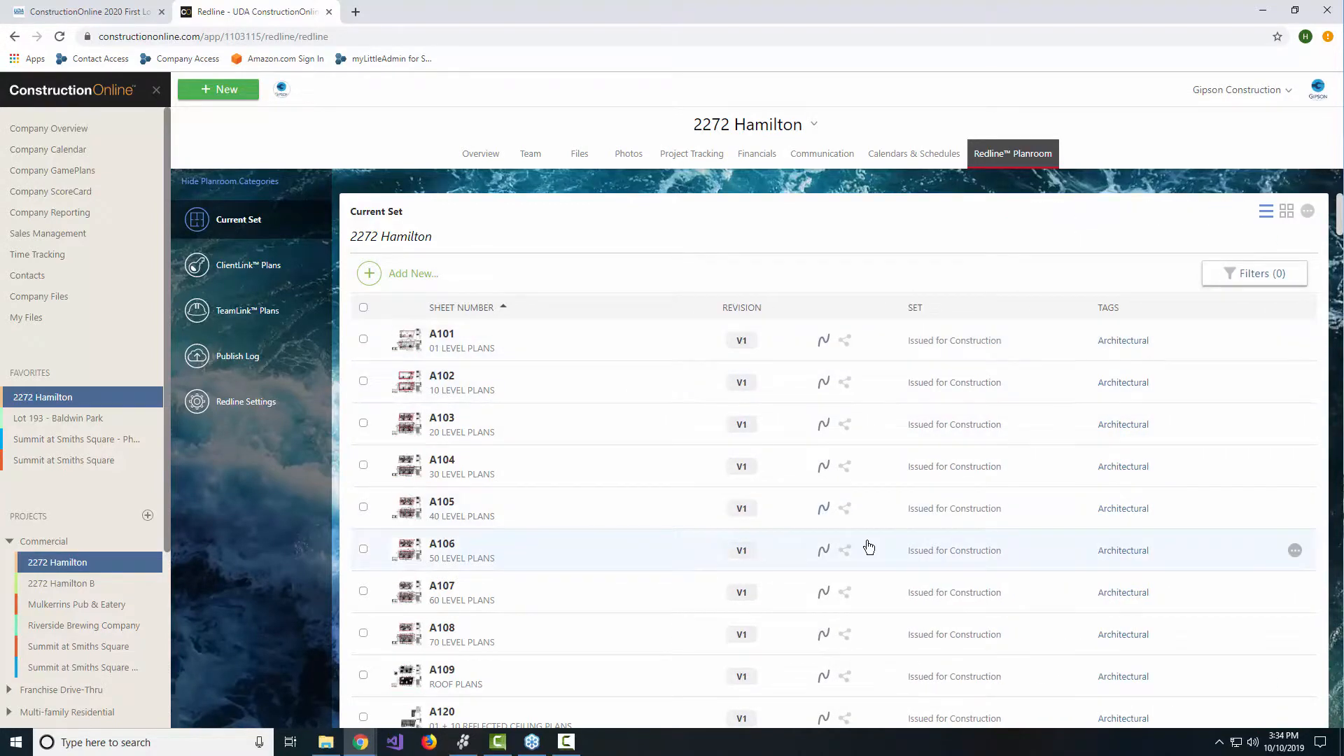
- Look through the published sheets in the current set and open sheet A202 - ELEVATIONS
scroll(867, 548, "down", 3)
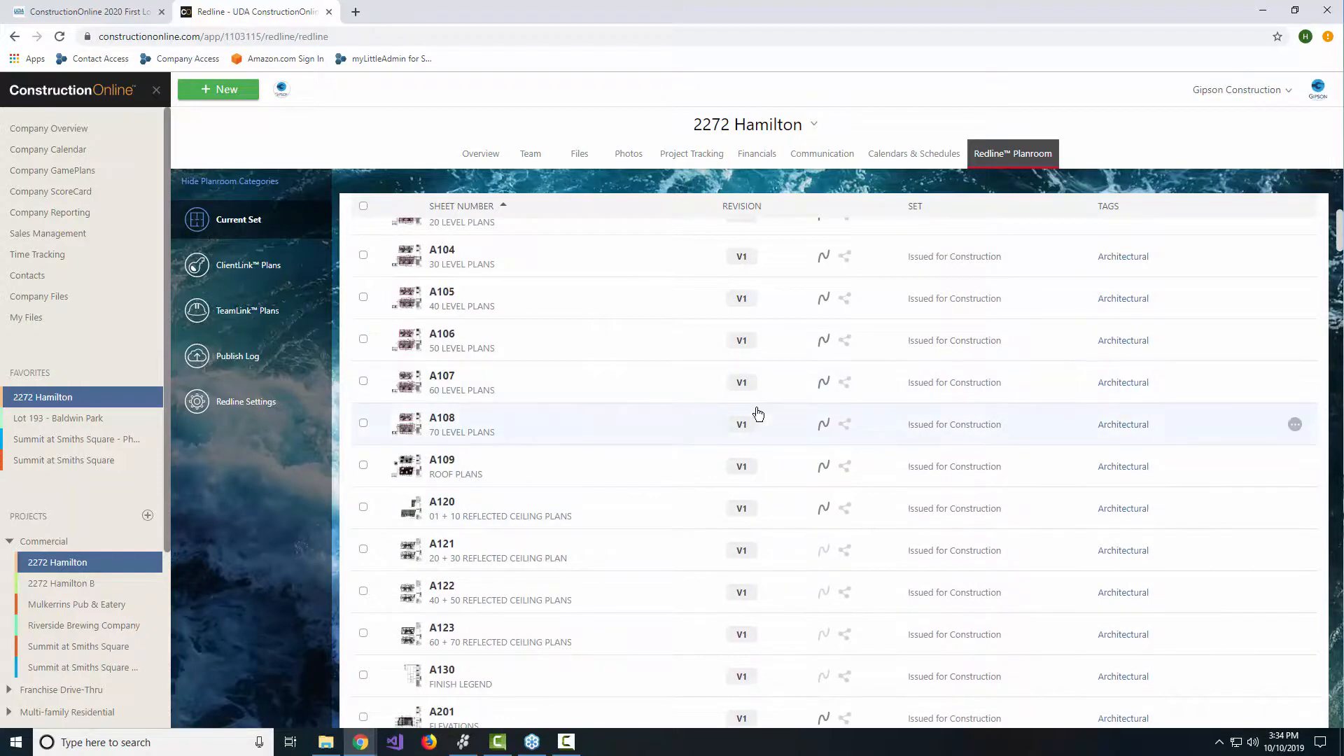
scroll(826, 266, "up", 3)
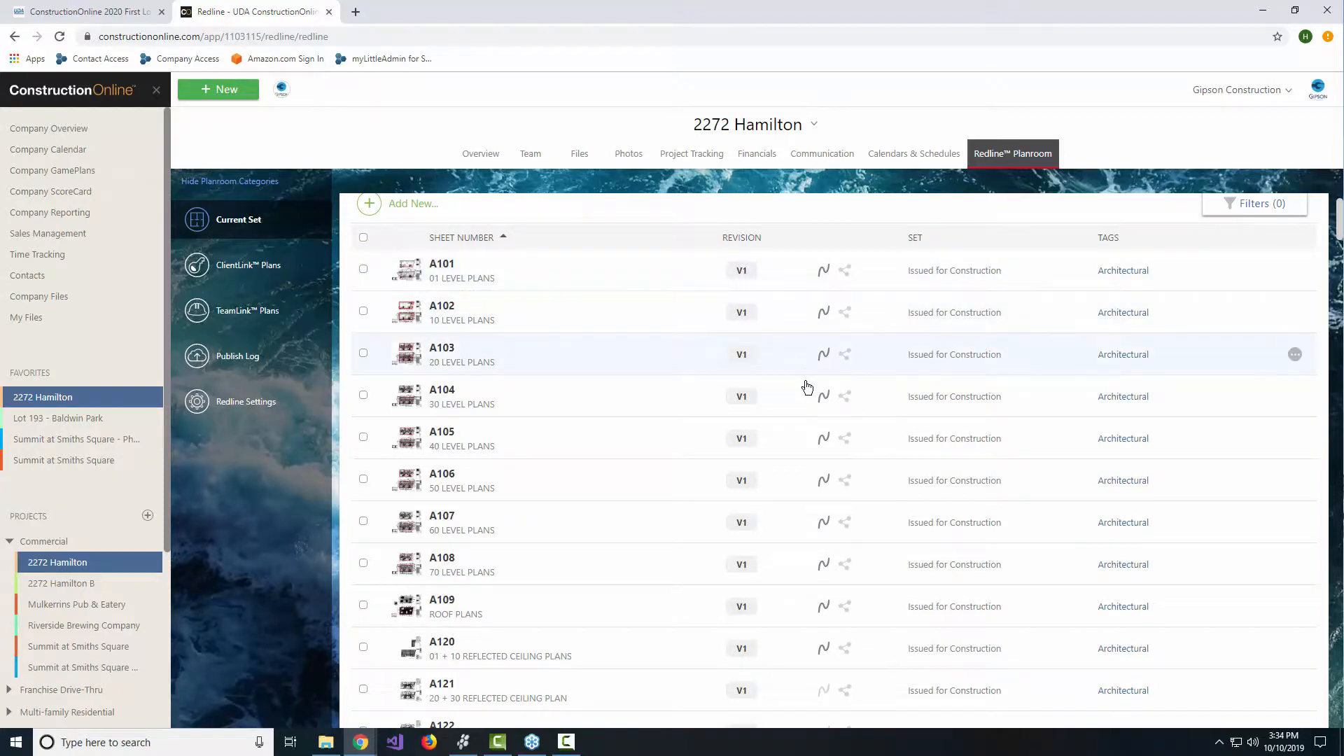
scroll(819, 473, "down", 5)
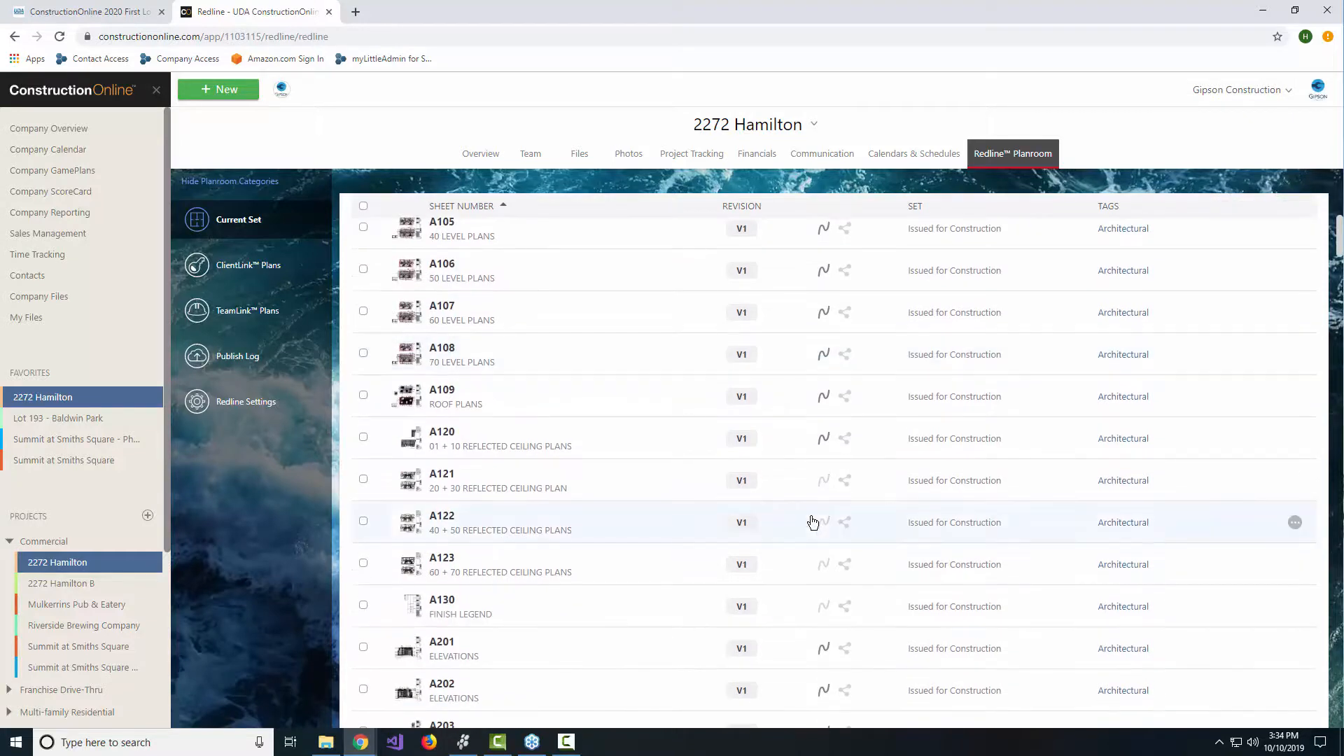
scroll(805, 518, "down", 3)
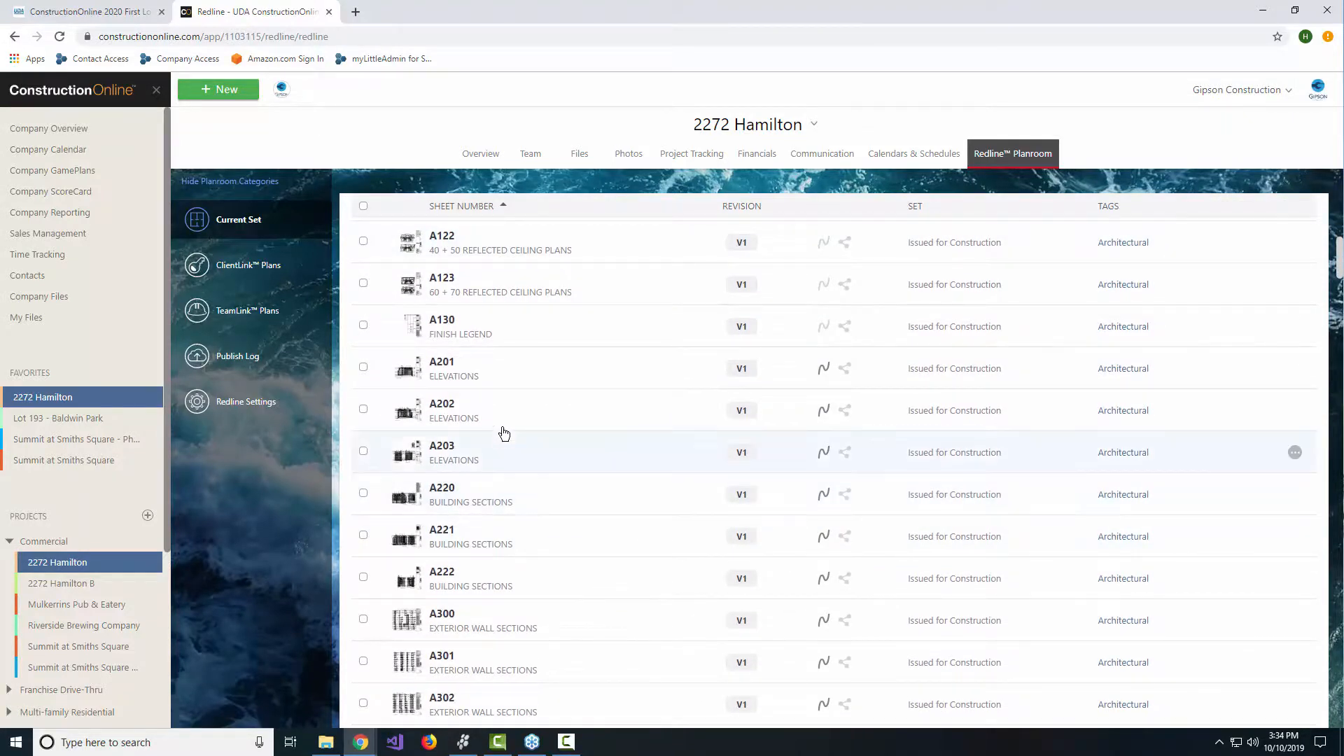
left_click(453, 414)
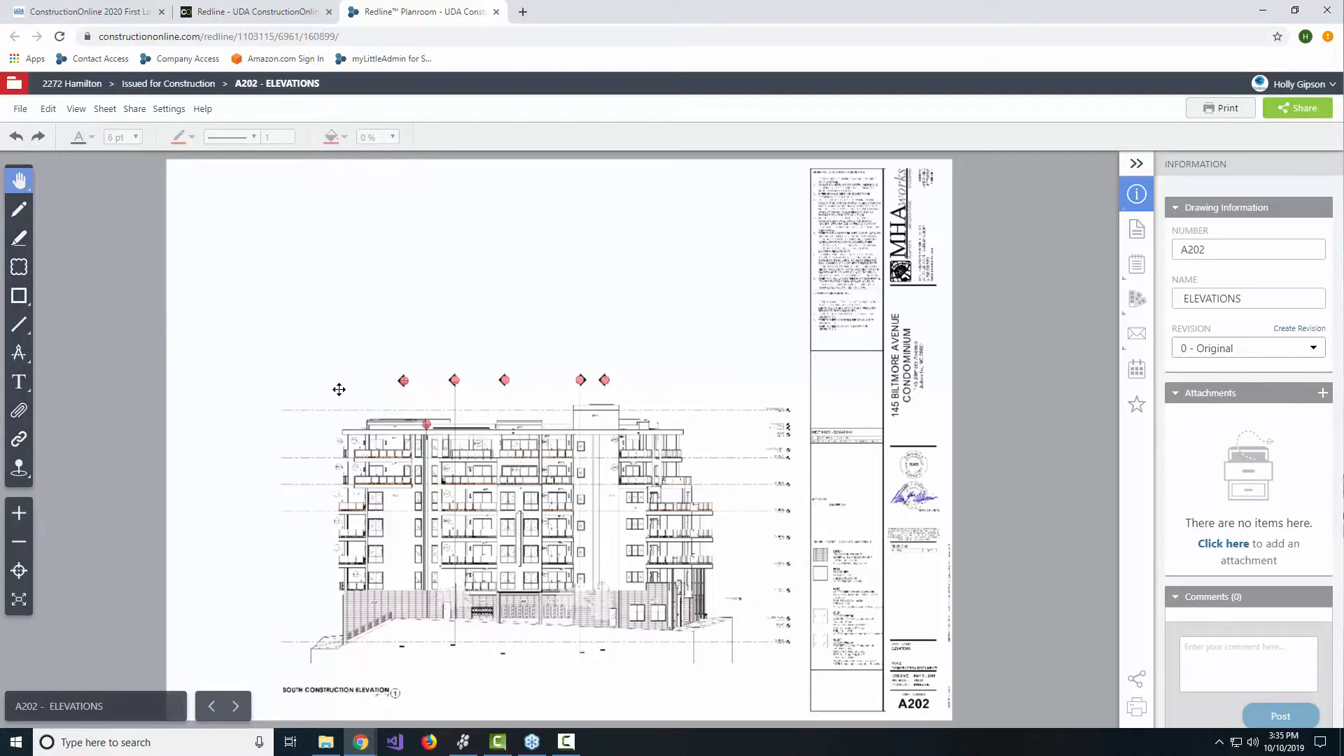
- Inspect the linked sheets behind several section callouts and the roof detail callout on the A202 south elevation
scroll(339, 390, "up", 5)
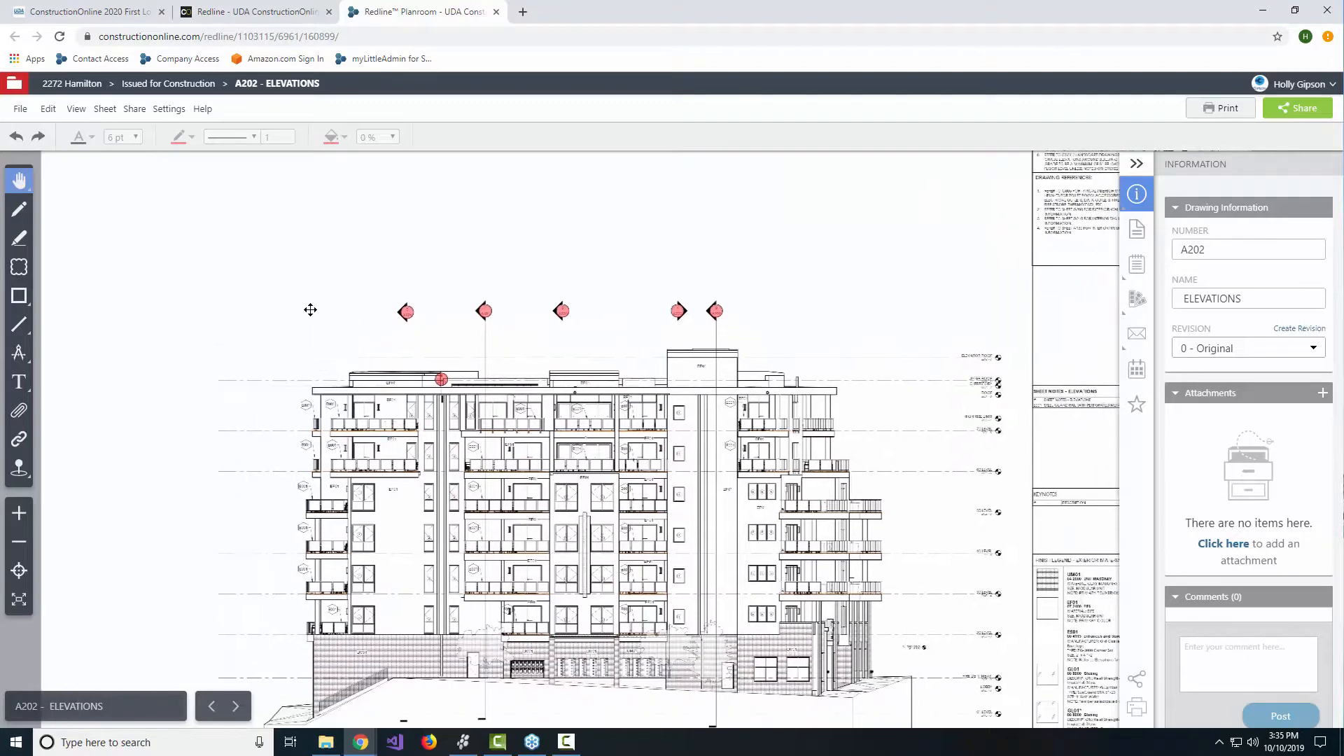
scroll(312, 315, "up", 5)
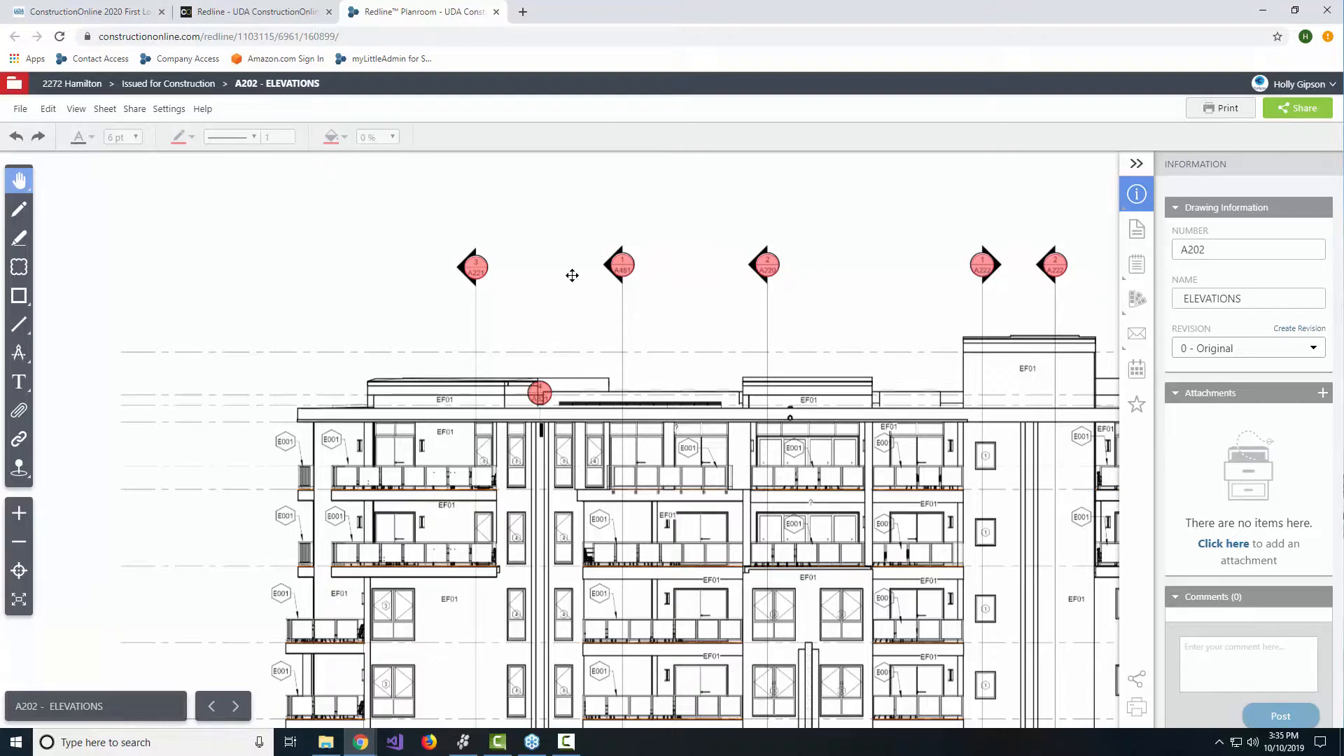
left_click(478, 267)
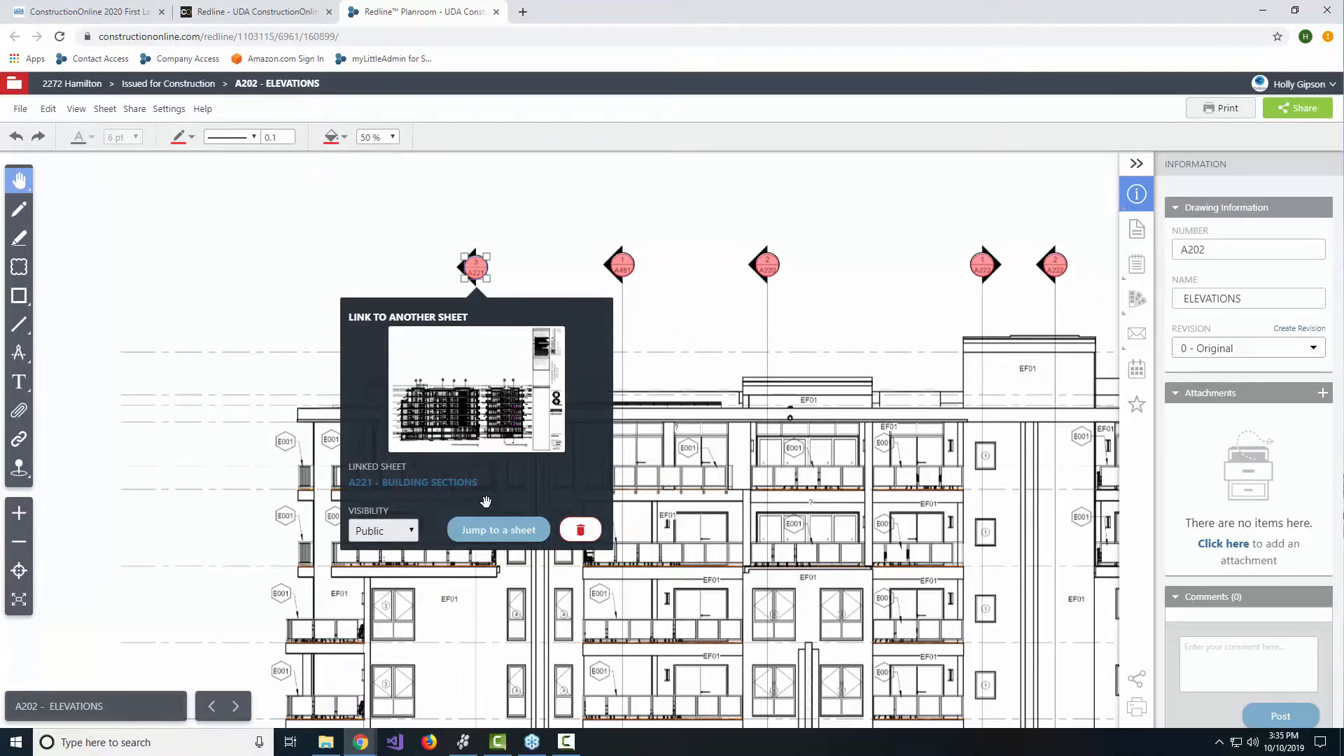
left_click(771, 272)
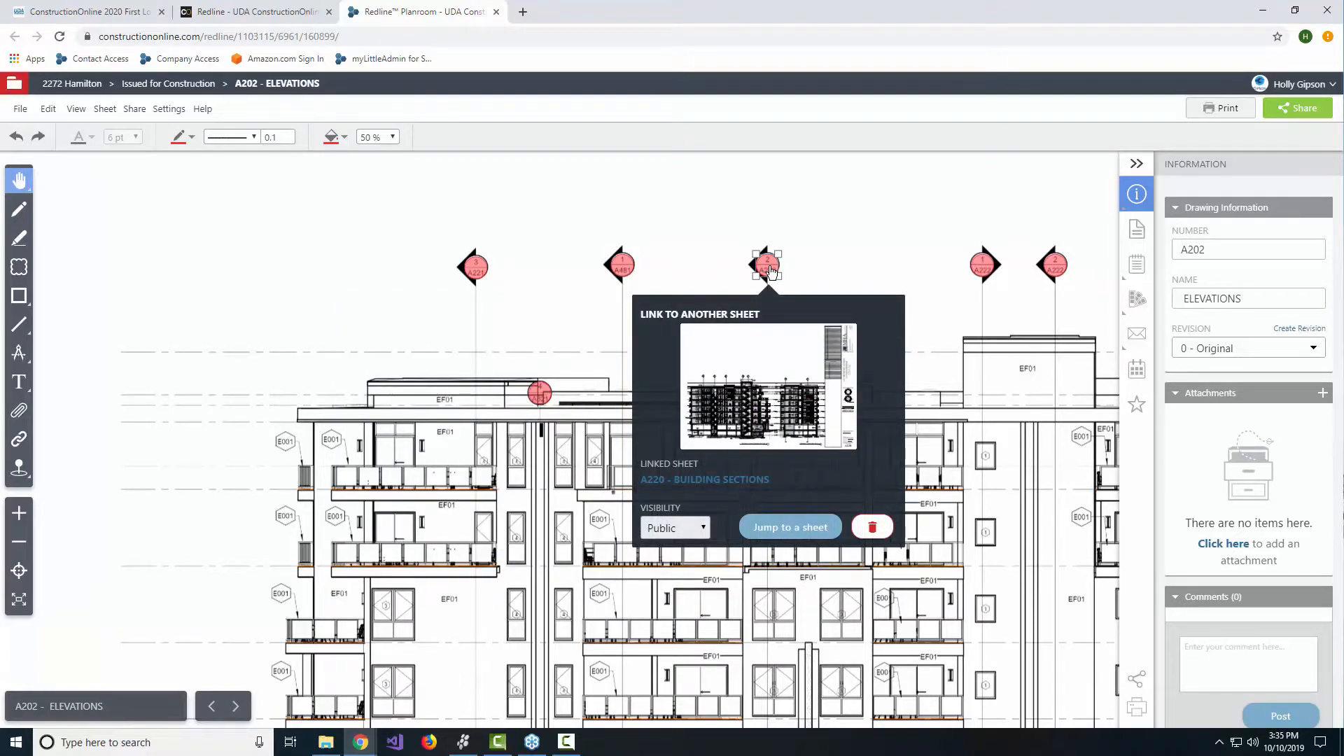
left_click(540, 393)
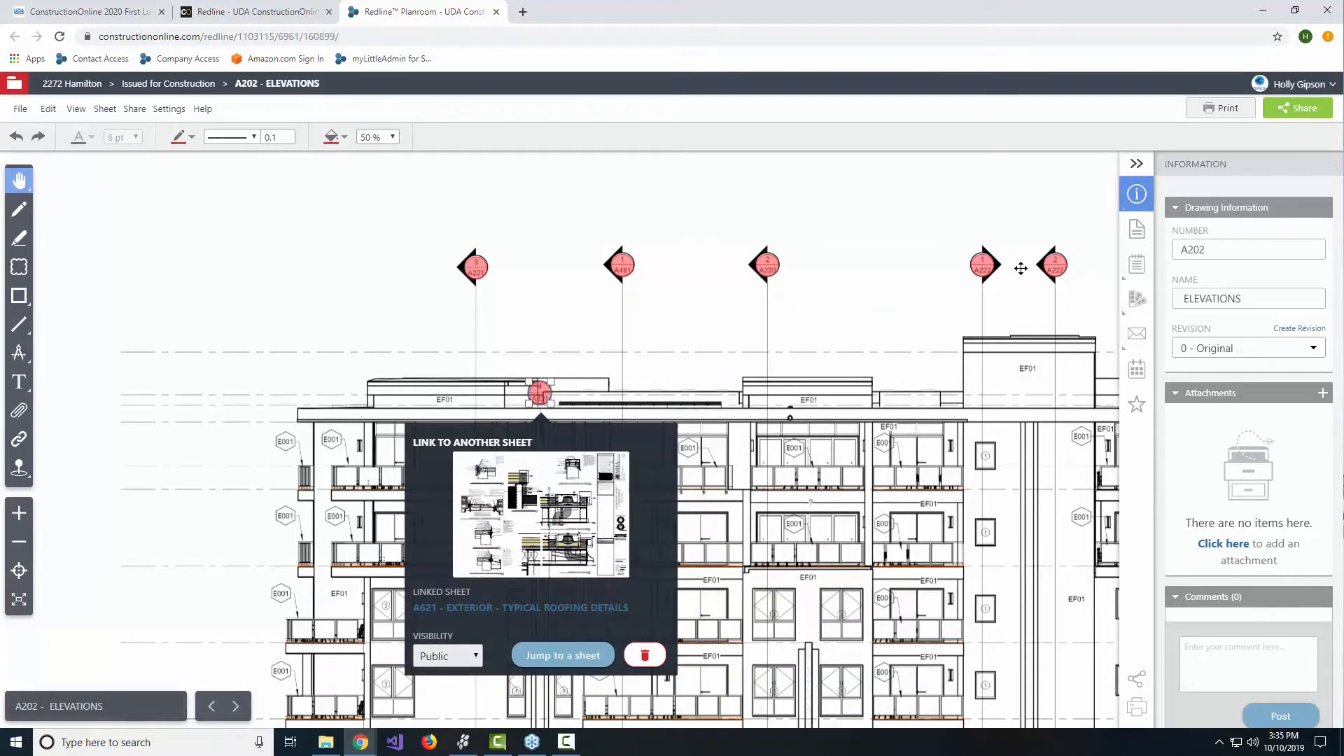
left_click(1064, 271)
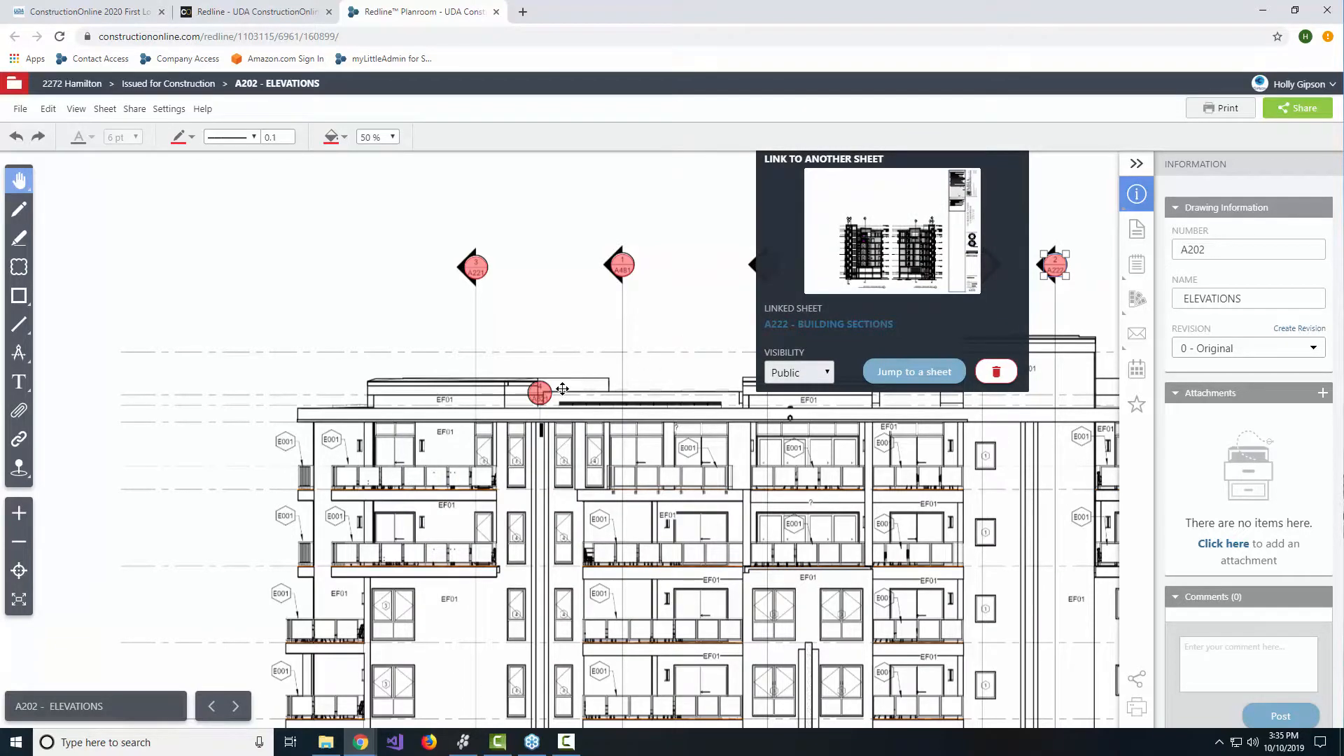
- Jump from the A202 roof detail callout to sheet A621, and preview the link at its main roof transition detail
left_click(540, 392)
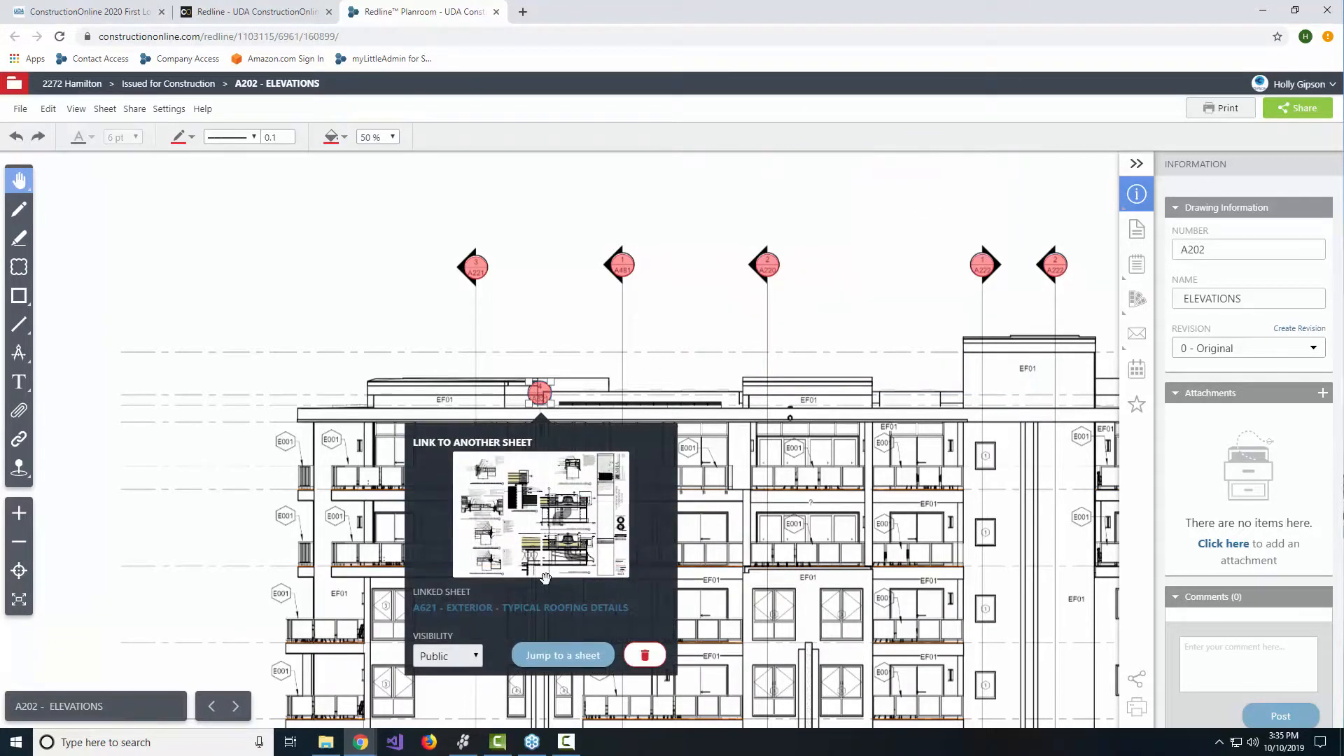
left_click(561, 656)
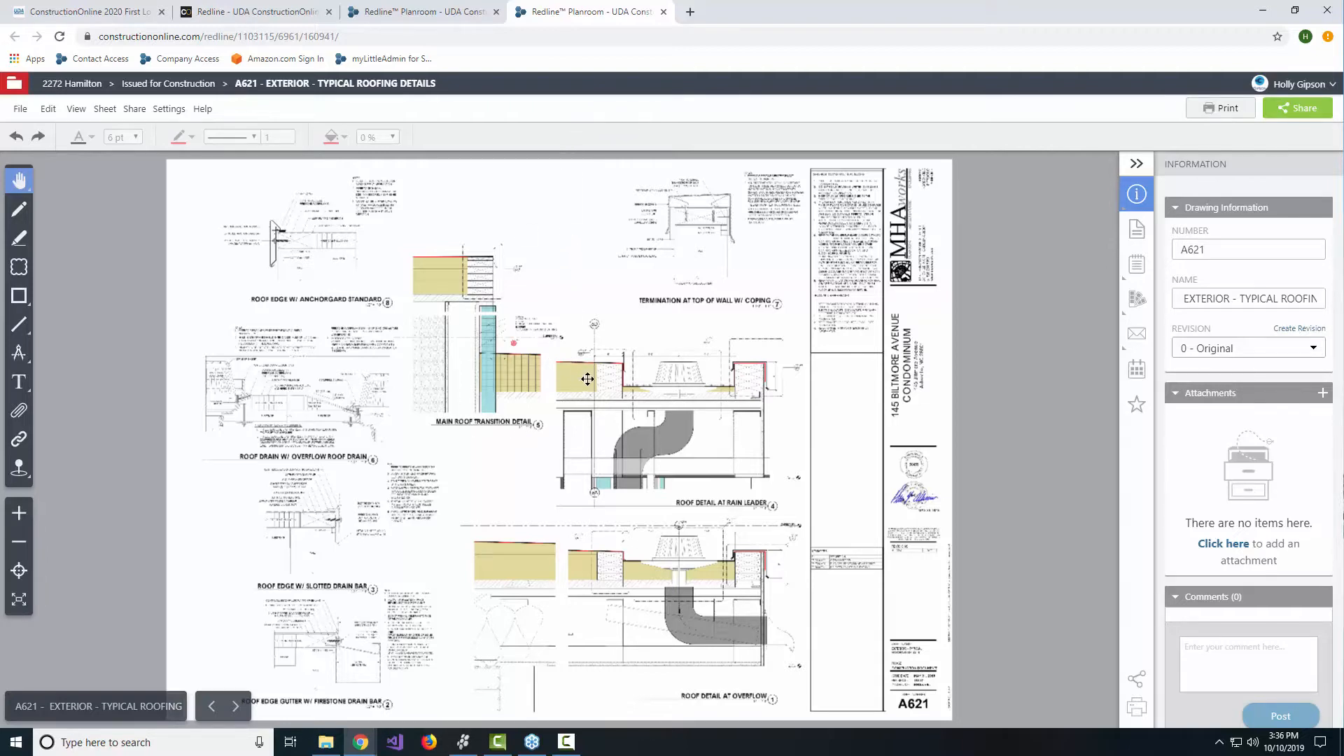
scroll(587, 379, "up", 1)
left_click(495, 338)
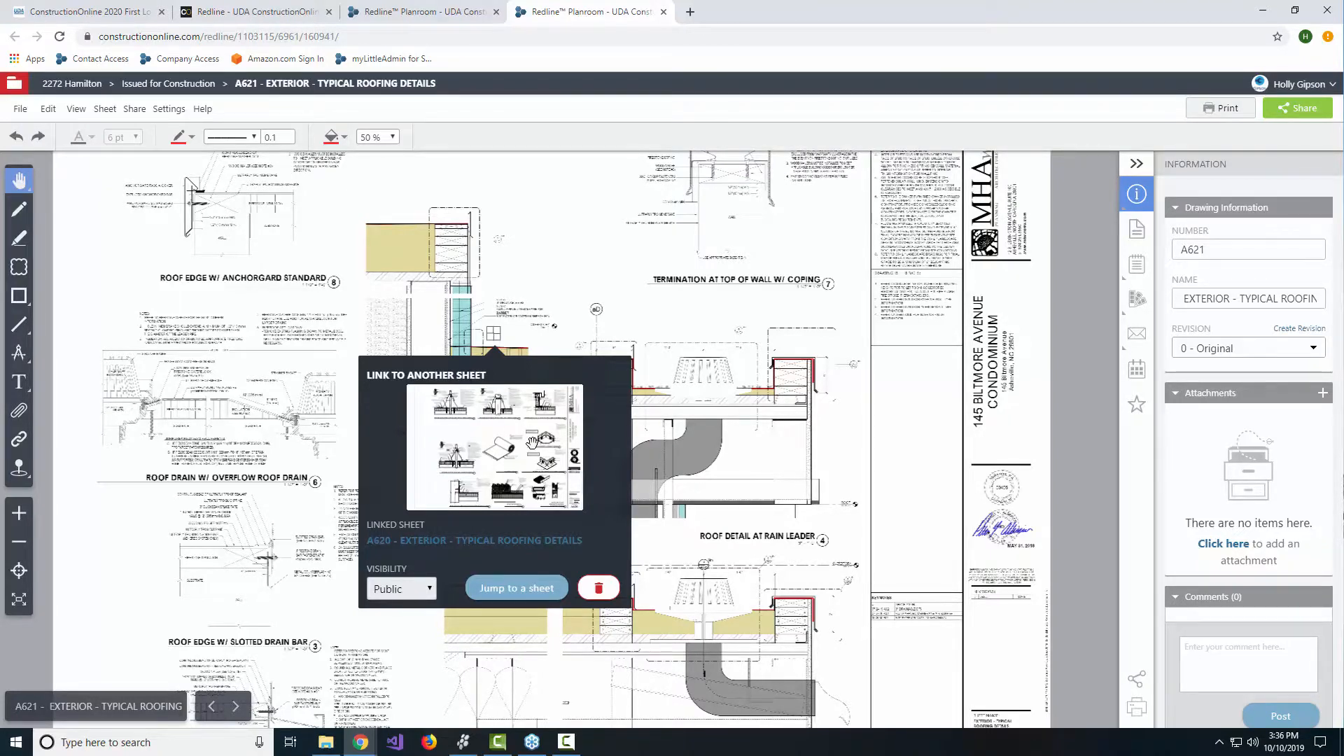
- Compare the open A202 and A621 sheets, and jump from the leftmost A202 section callout to sheet A221 - BUILDING SECTIONS
left_click(415, 13)
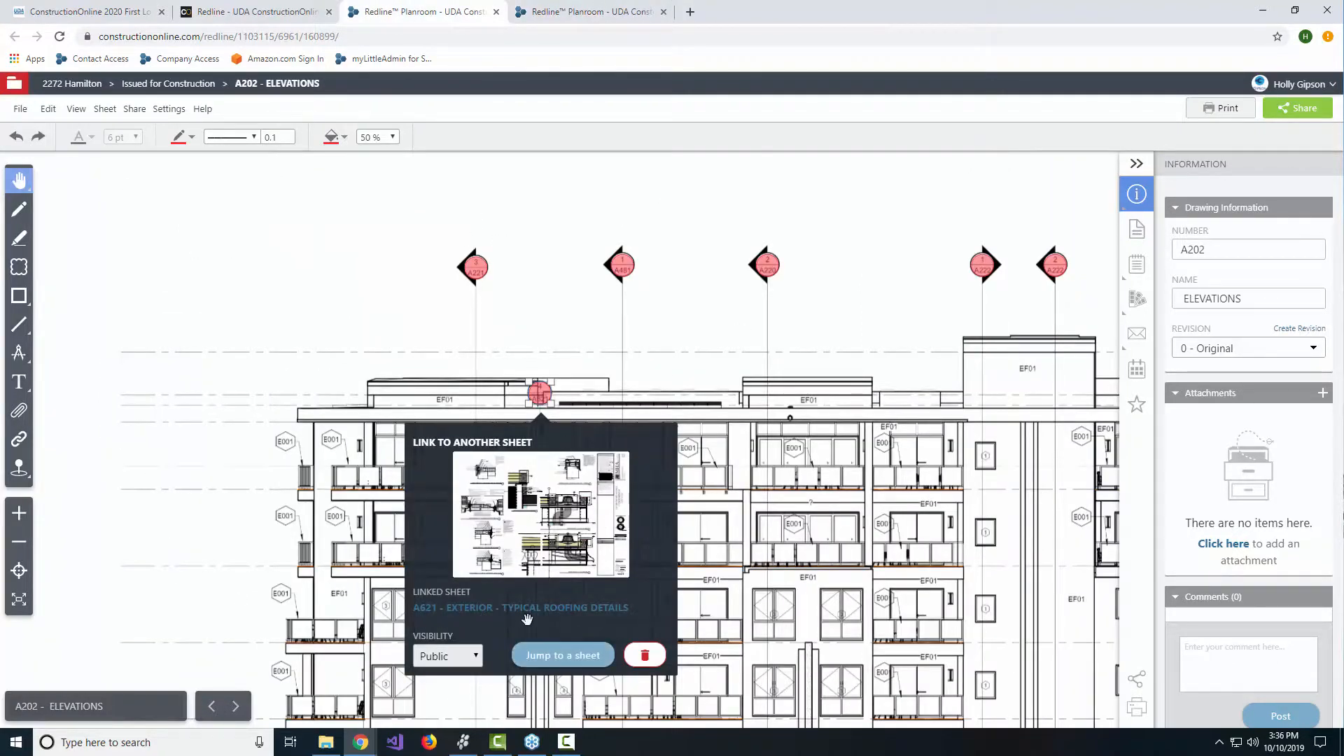
left_click(558, 12)
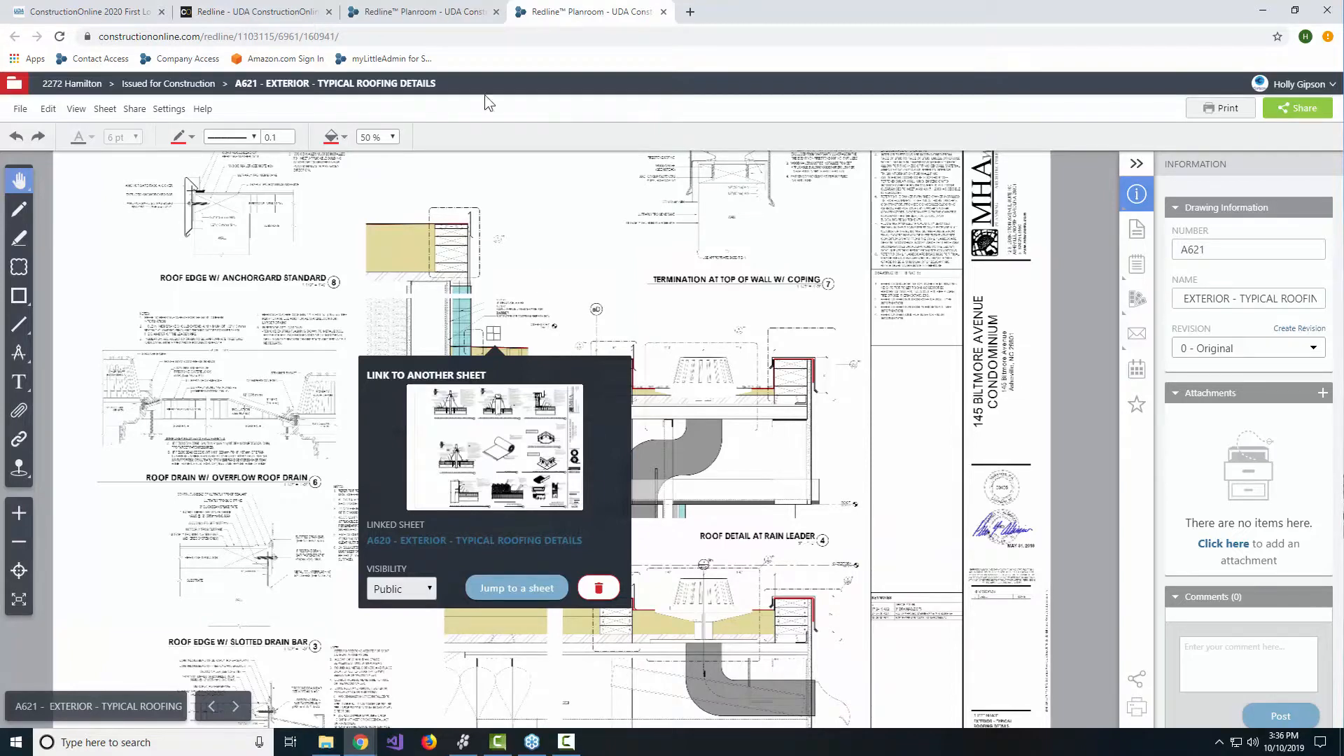
left_click(419, 14)
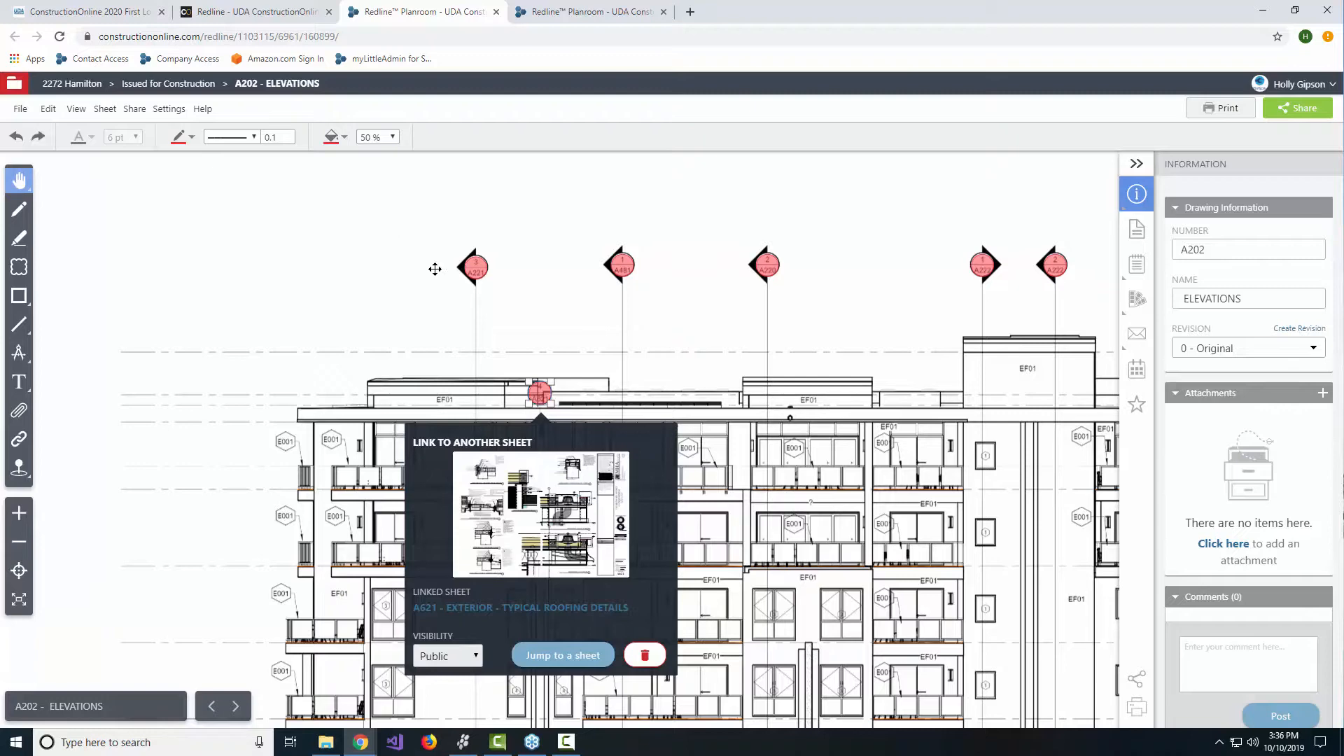
left_click(476, 269)
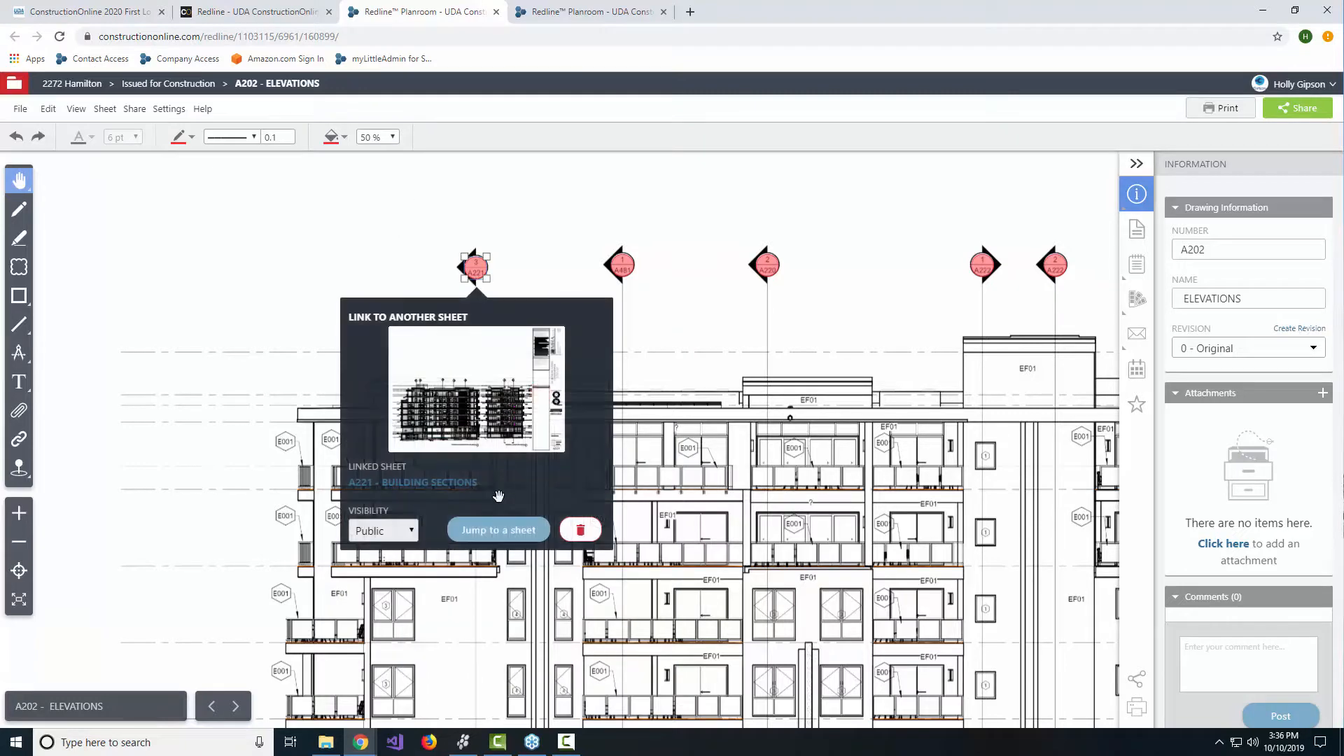
left_click(499, 533)
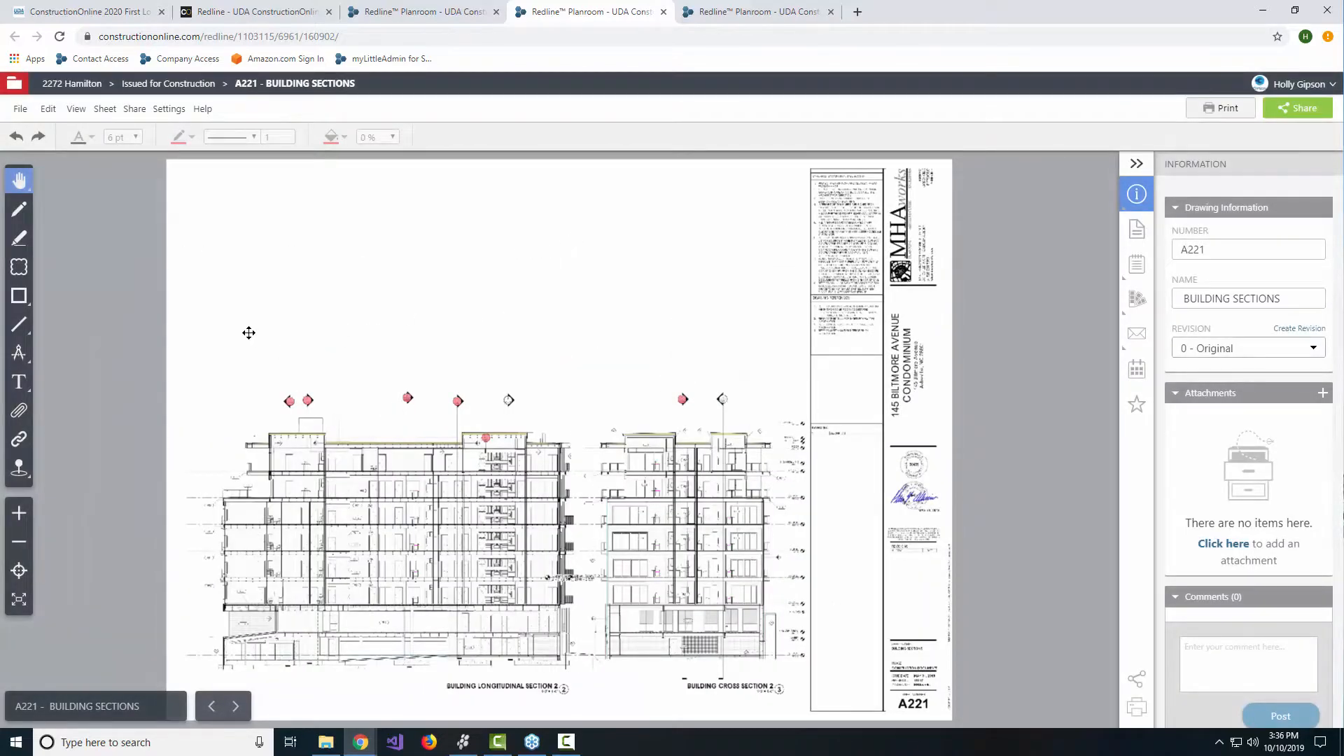
- Draw a revision cloud around the upper-left part of the longitudinal section on A221, leaving its title and contacts blank
left_click(19, 267)
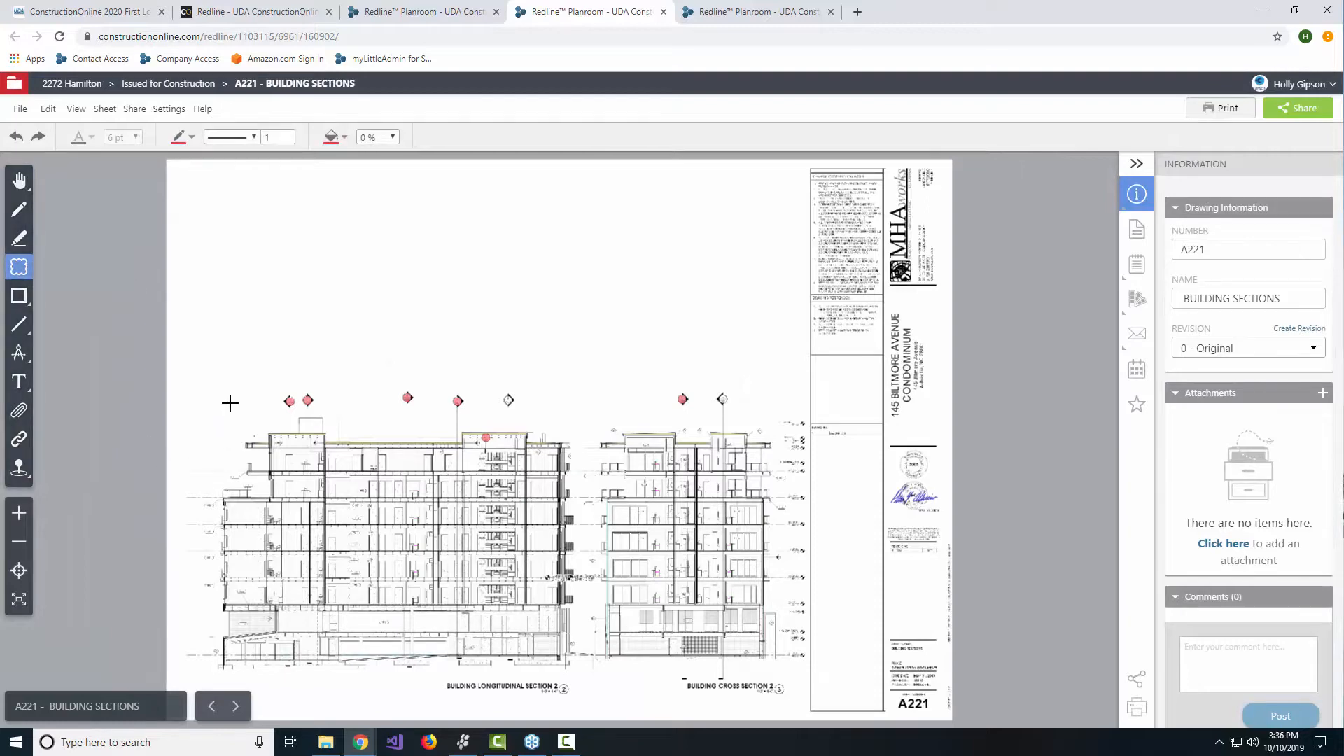
left_click_drag(219, 419, 391, 544)
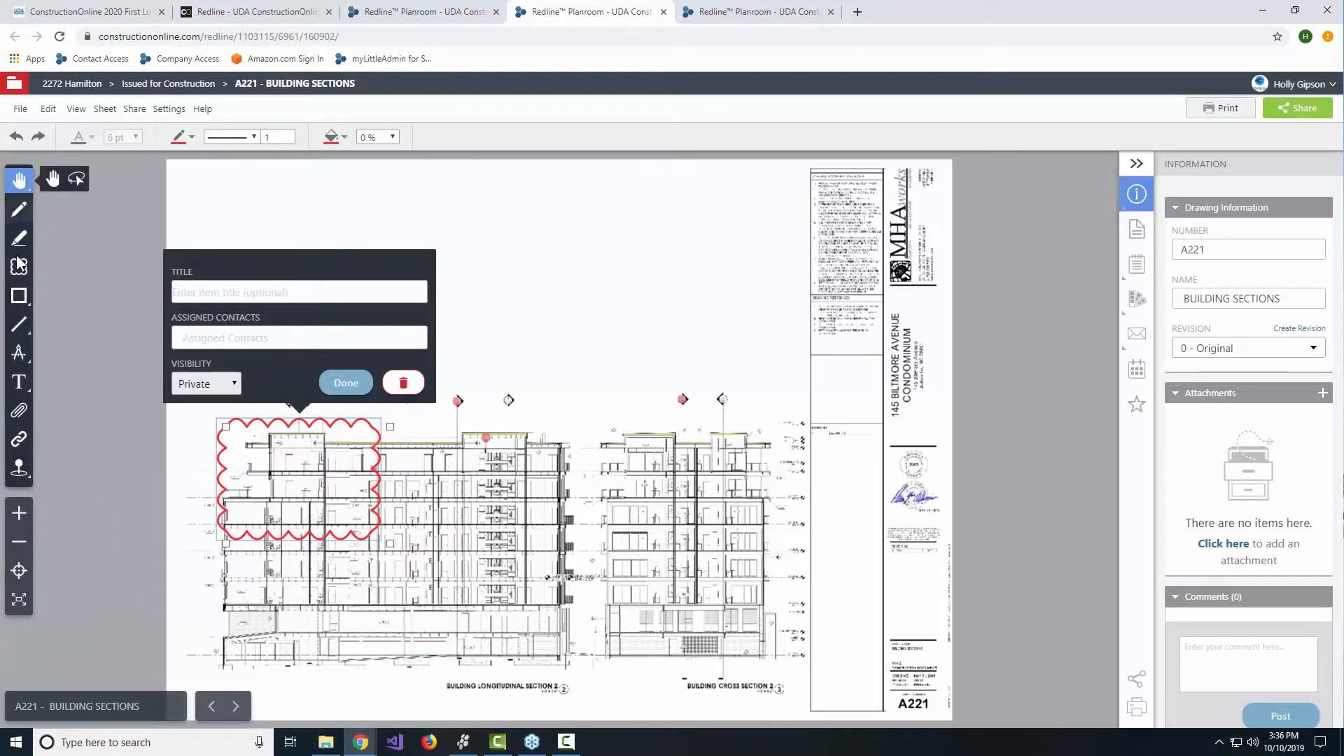
mouse_move(19, 294)
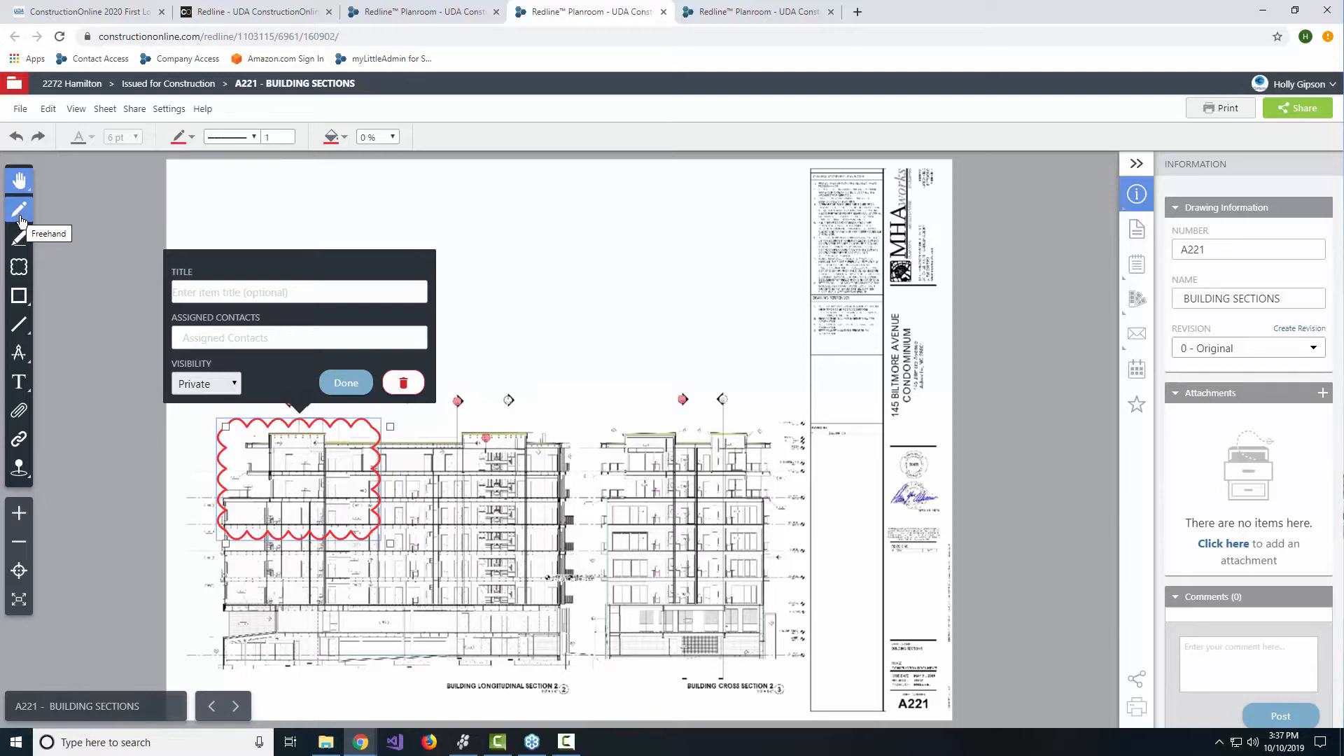
left_click(348, 383)
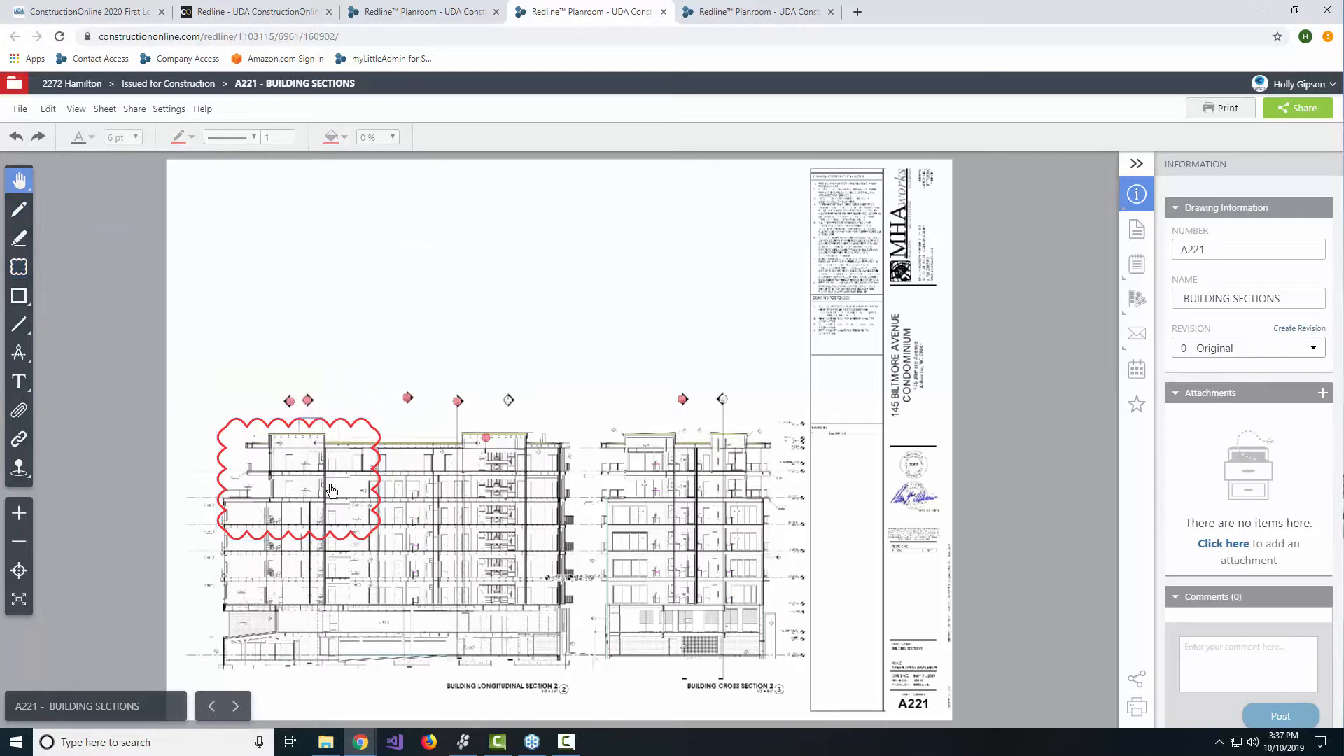
left_click_drag(342, 333, 246, 198)
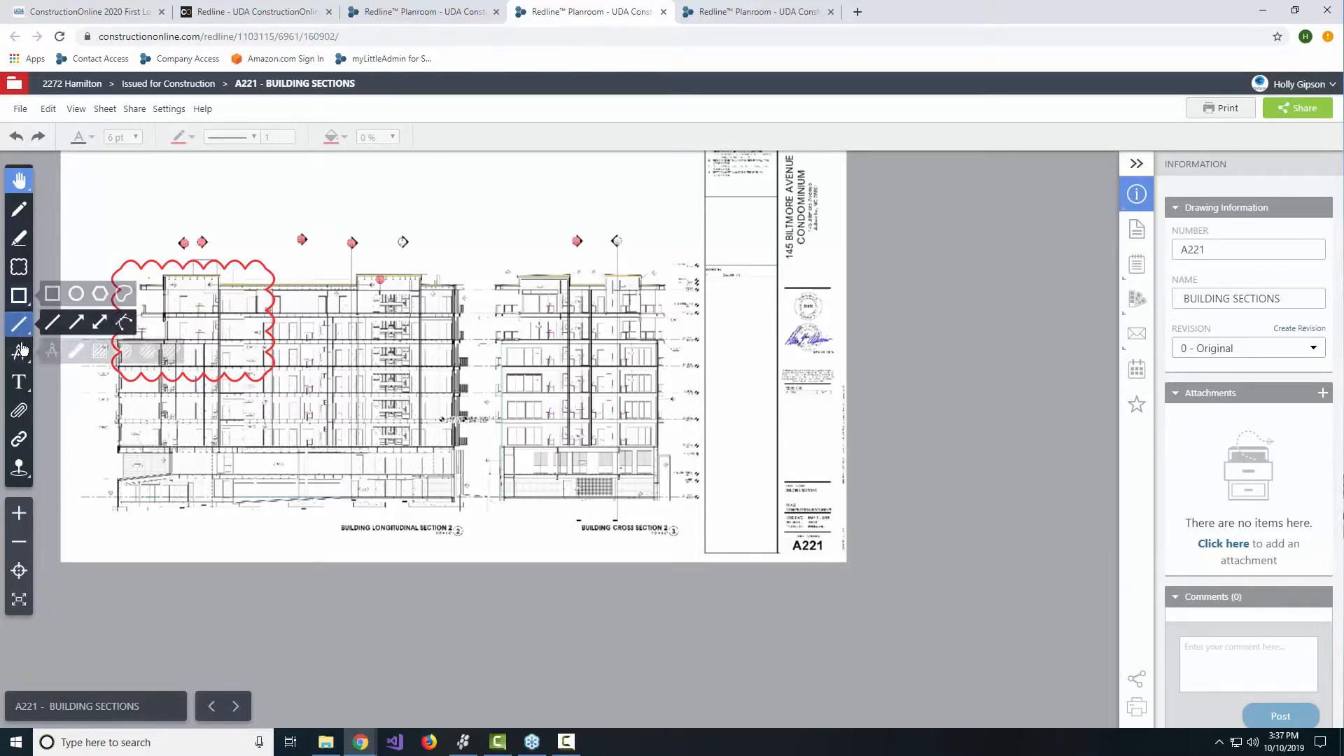
mouse_move(22, 355)
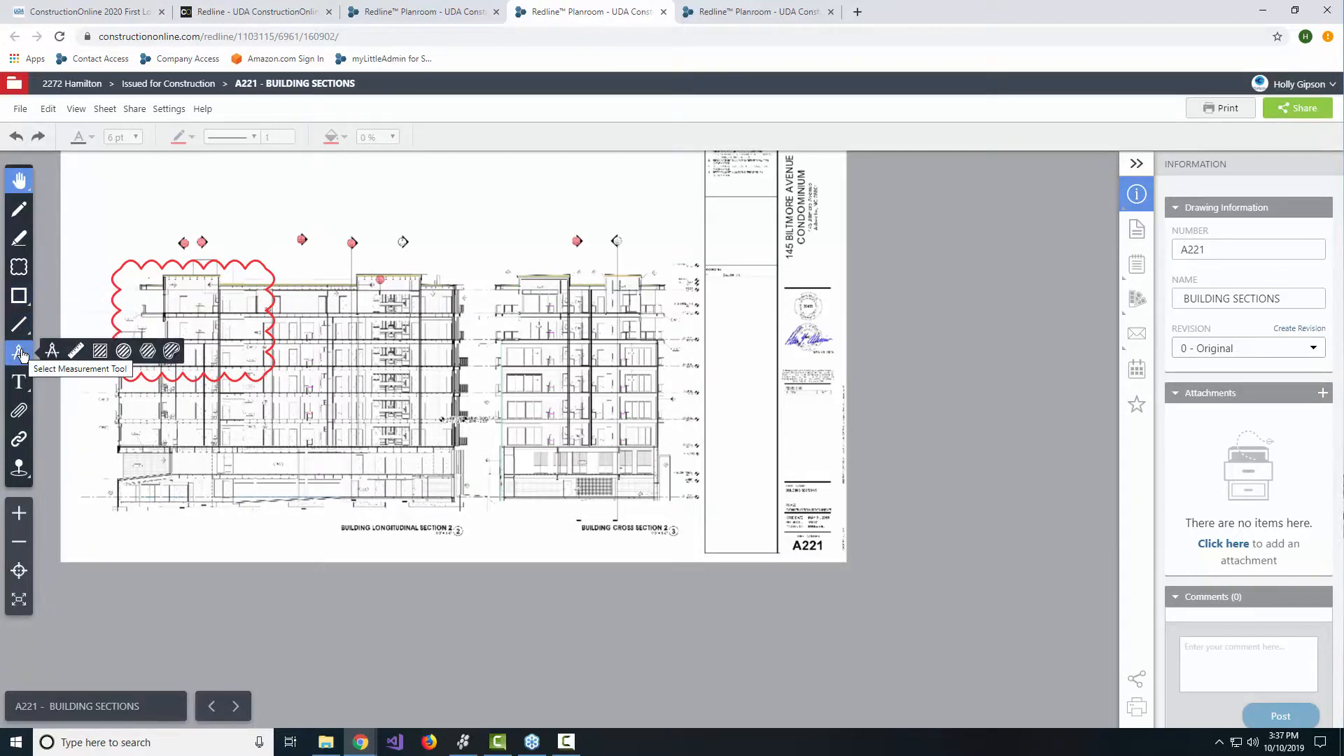
mouse_move(19, 382)
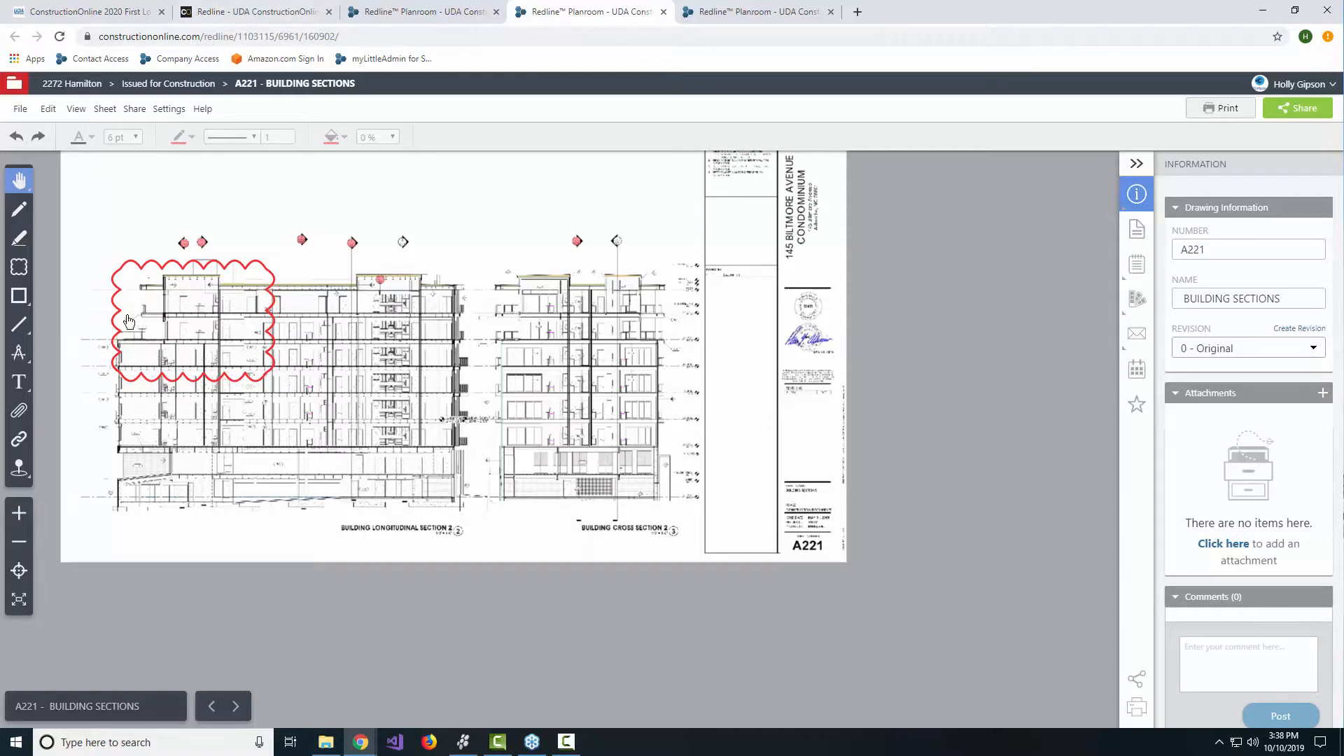
- Add a sheet link over the number 2 callout of Building Longitudinal Section 2, pointing to A304 - INTERIOR WALL SECTIONS, and save it
left_click(19, 440)
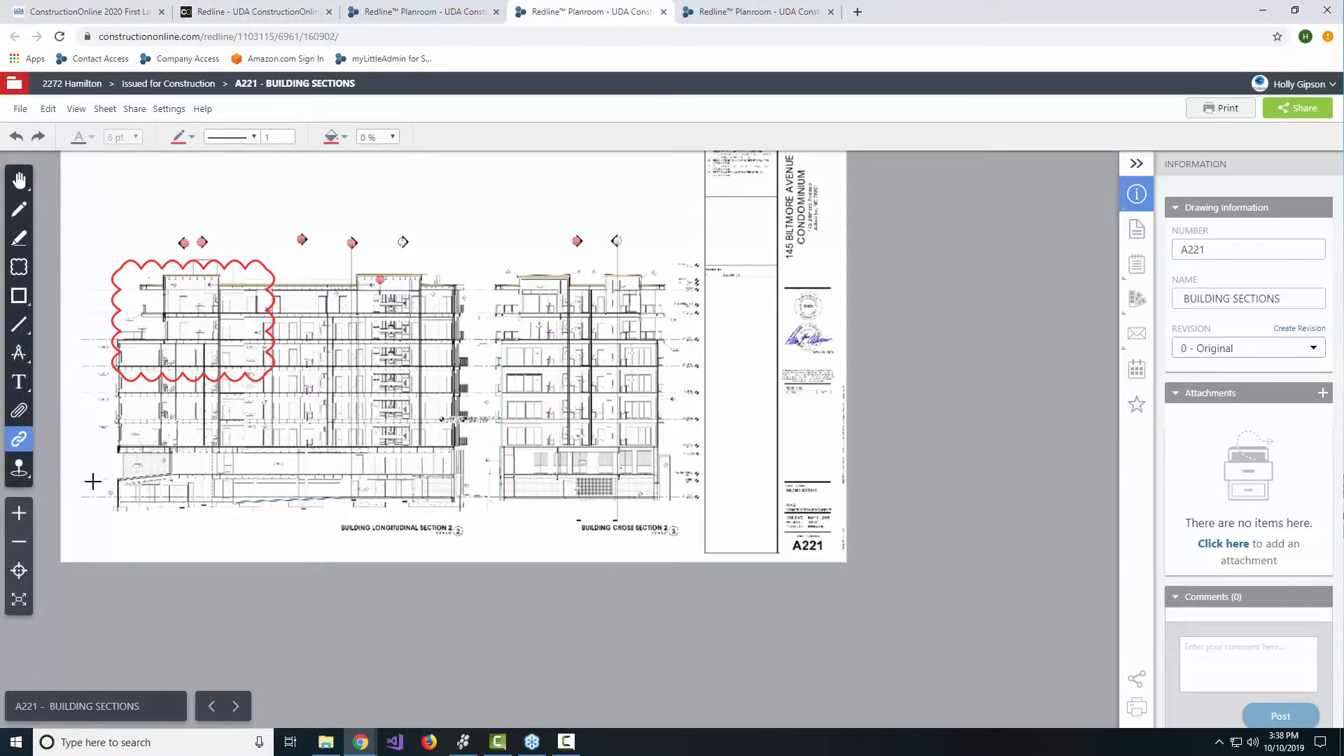
scroll(157, 484, "up", 2)
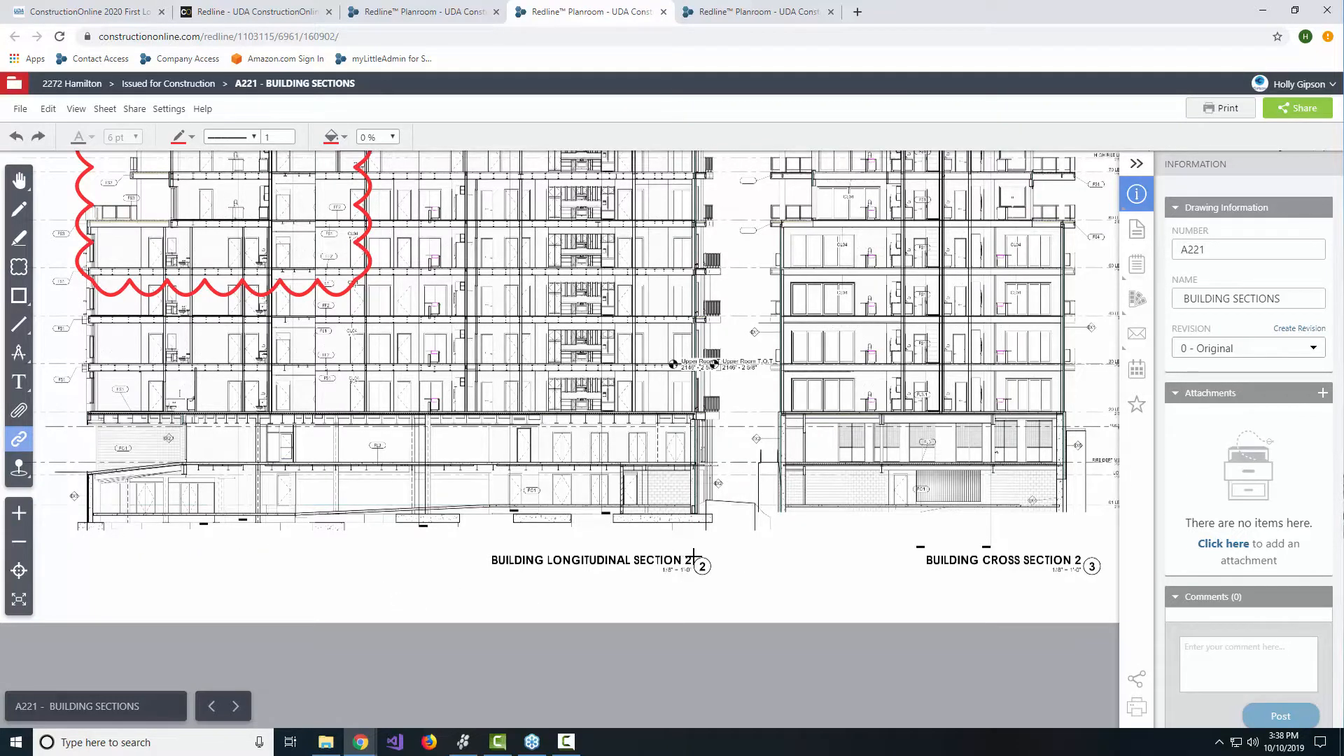
left_click_drag(712, 579, 713, 577)
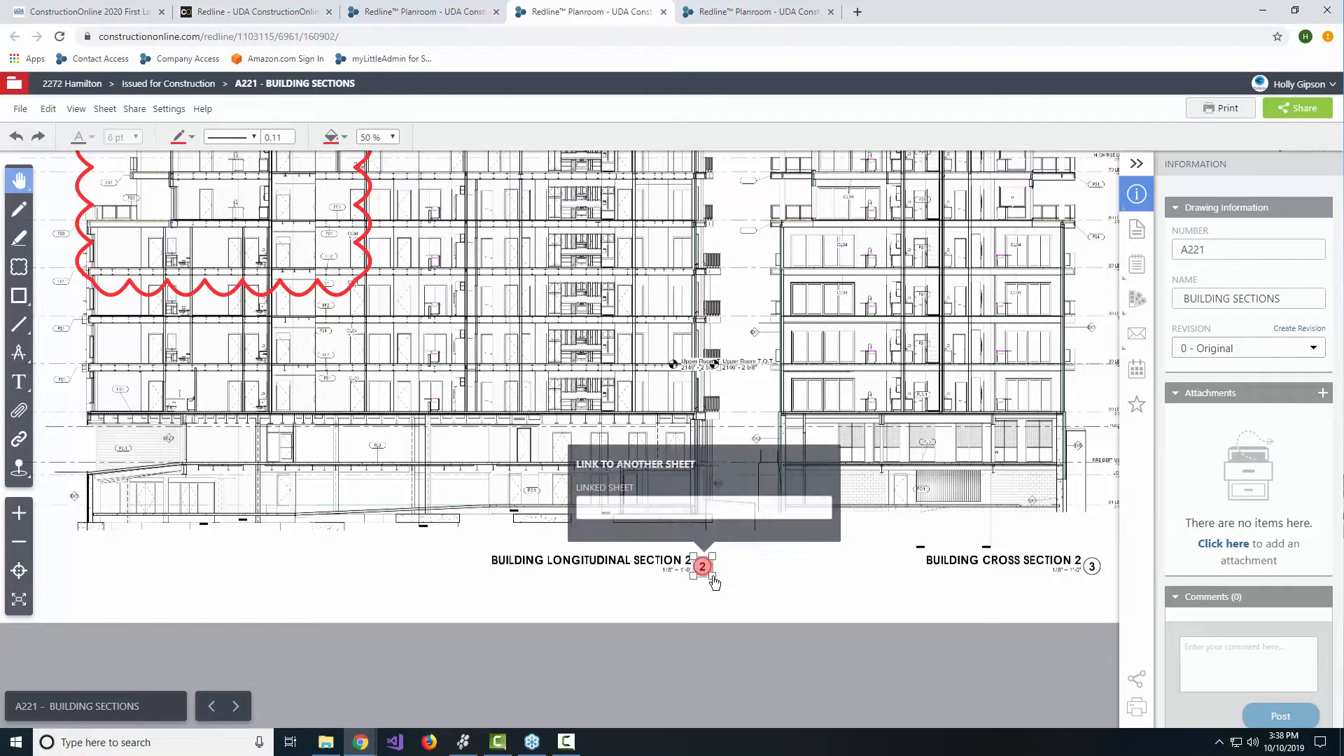
left_click(625, 510)
scroll(651, 574, "down", 8)
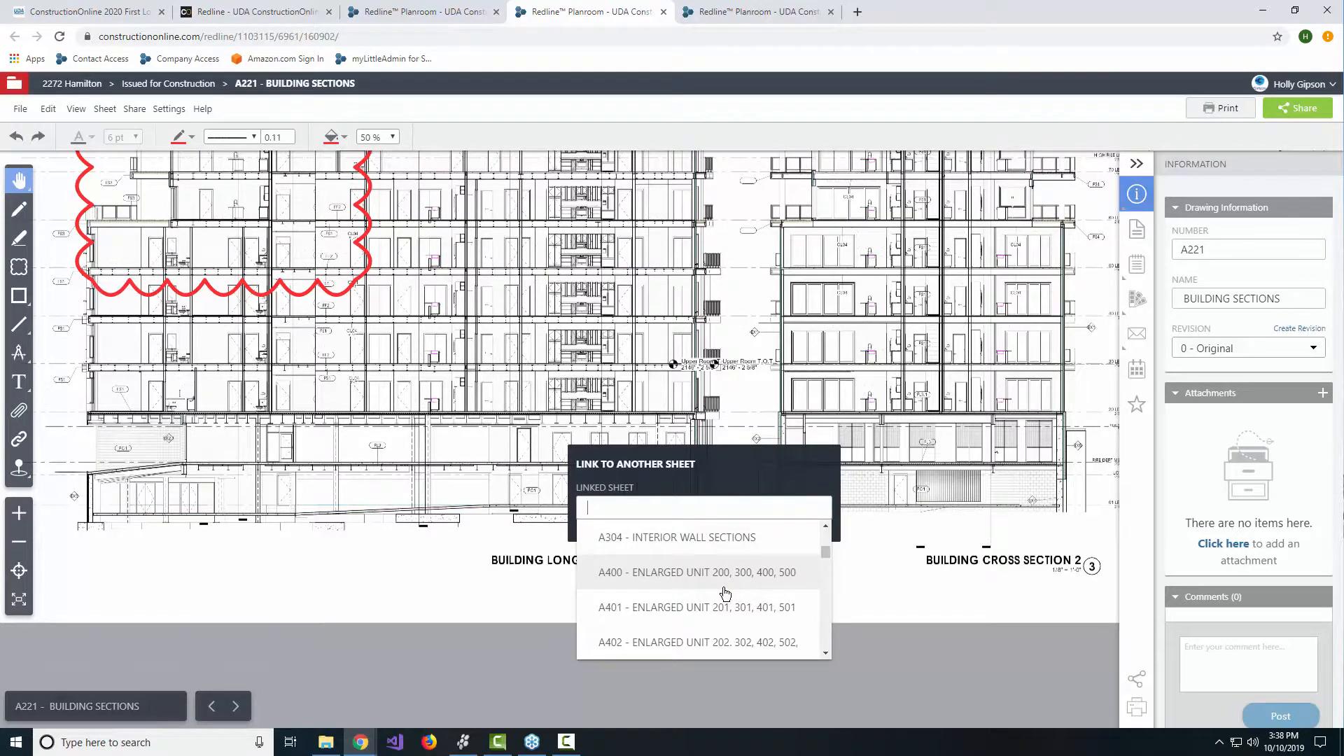
left_click(650, 538)
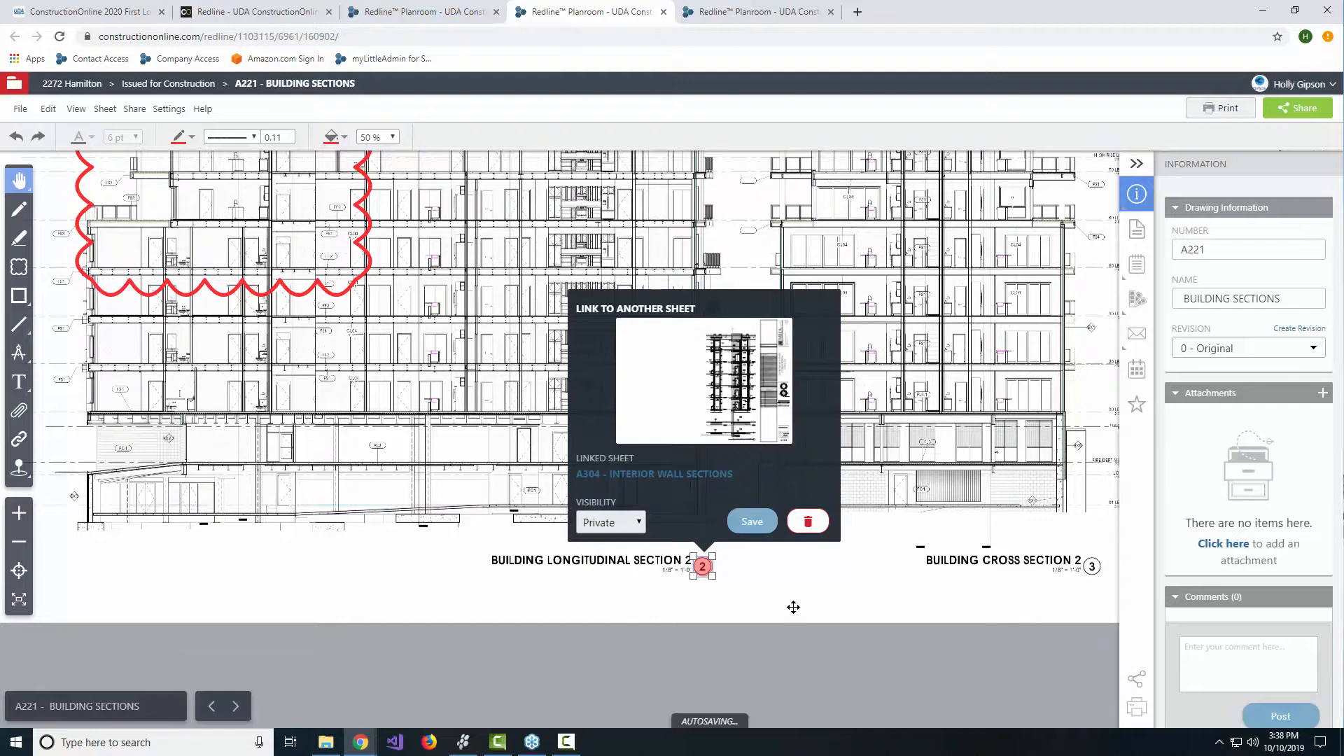
left_click(752, 522)
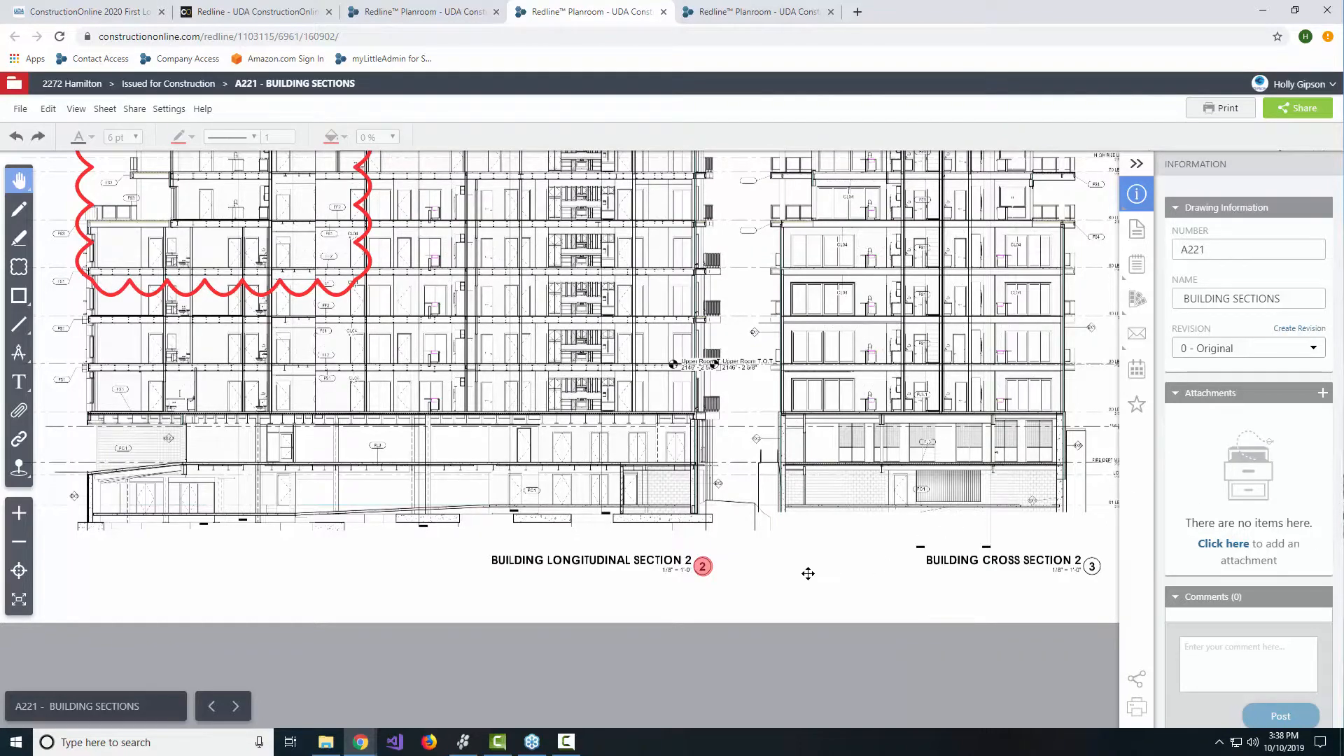
- Delete the A304 - INTERIOR WALL SECTIONS sheet link from the number 2 callout of Building Longitudinal Section 2
scroll(805, 568, "down", 3)
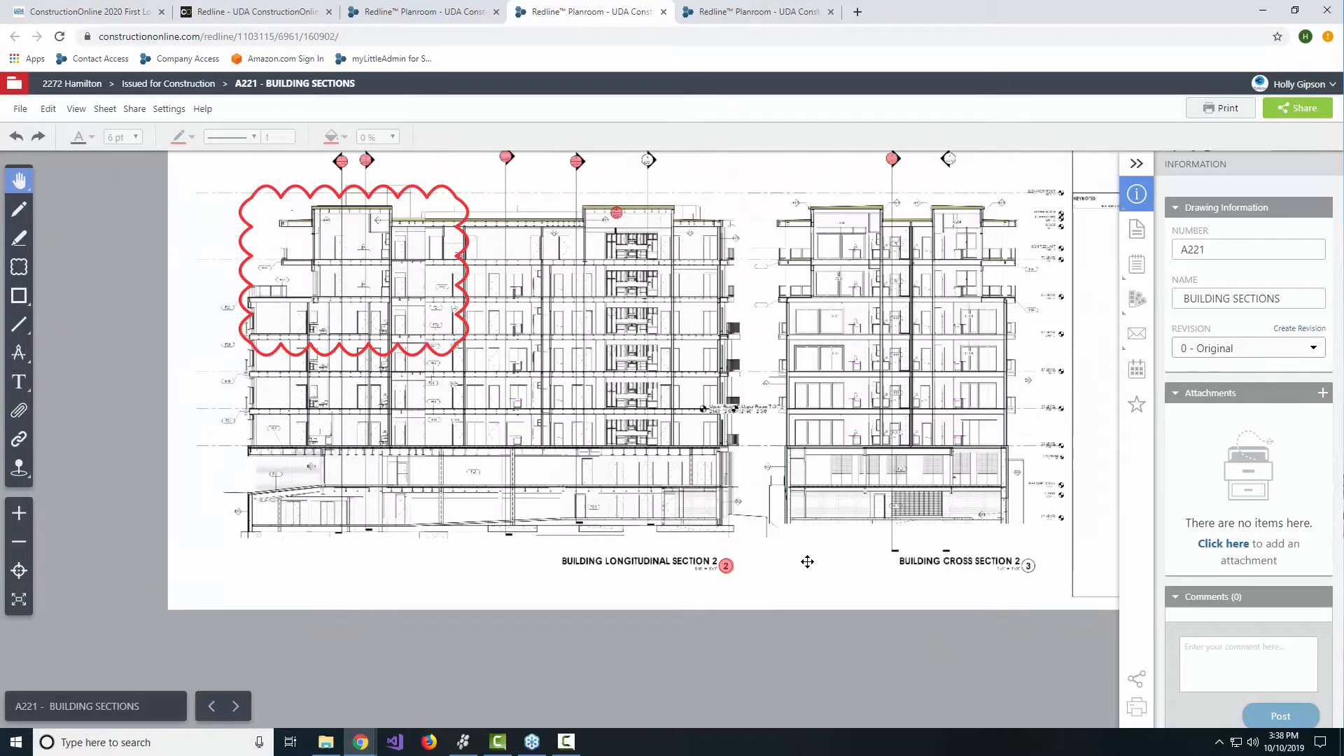
left_click_drag(763, 405, 599, 398)
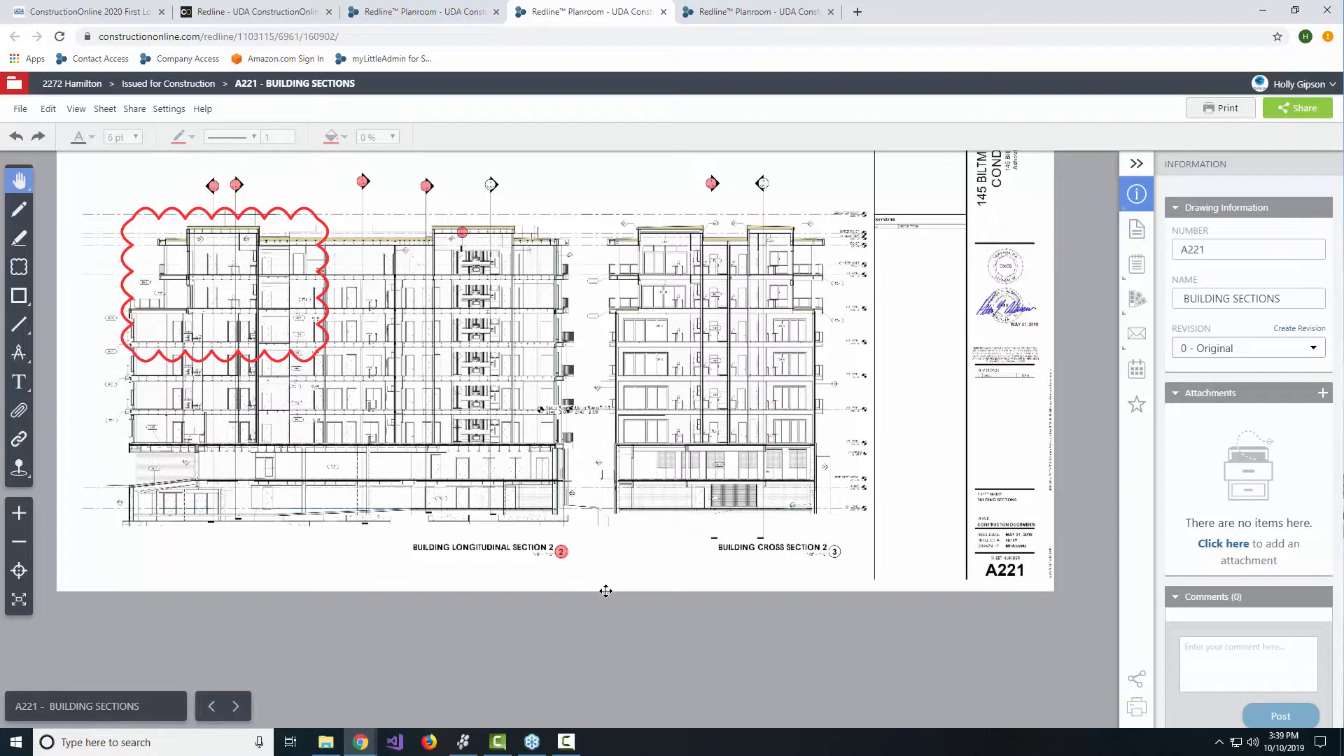
left_click(561, 552)
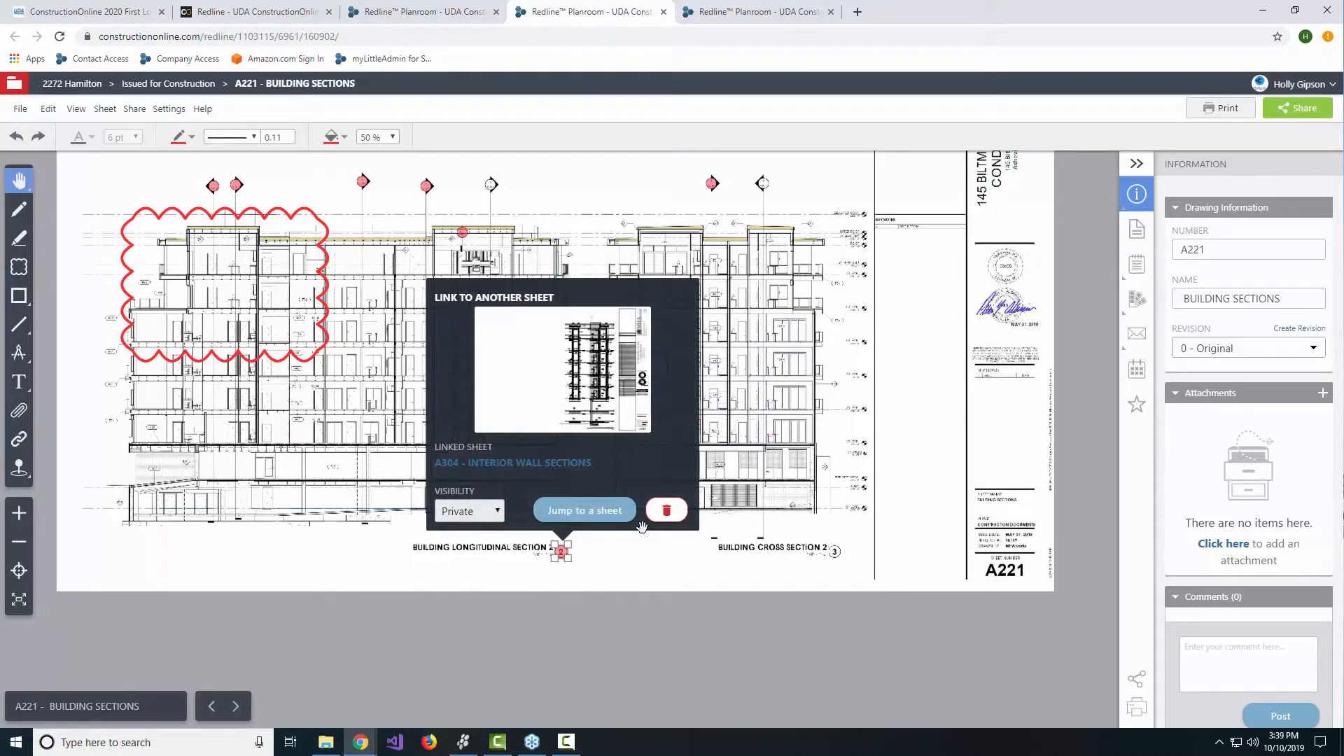
left_click(580, 520)
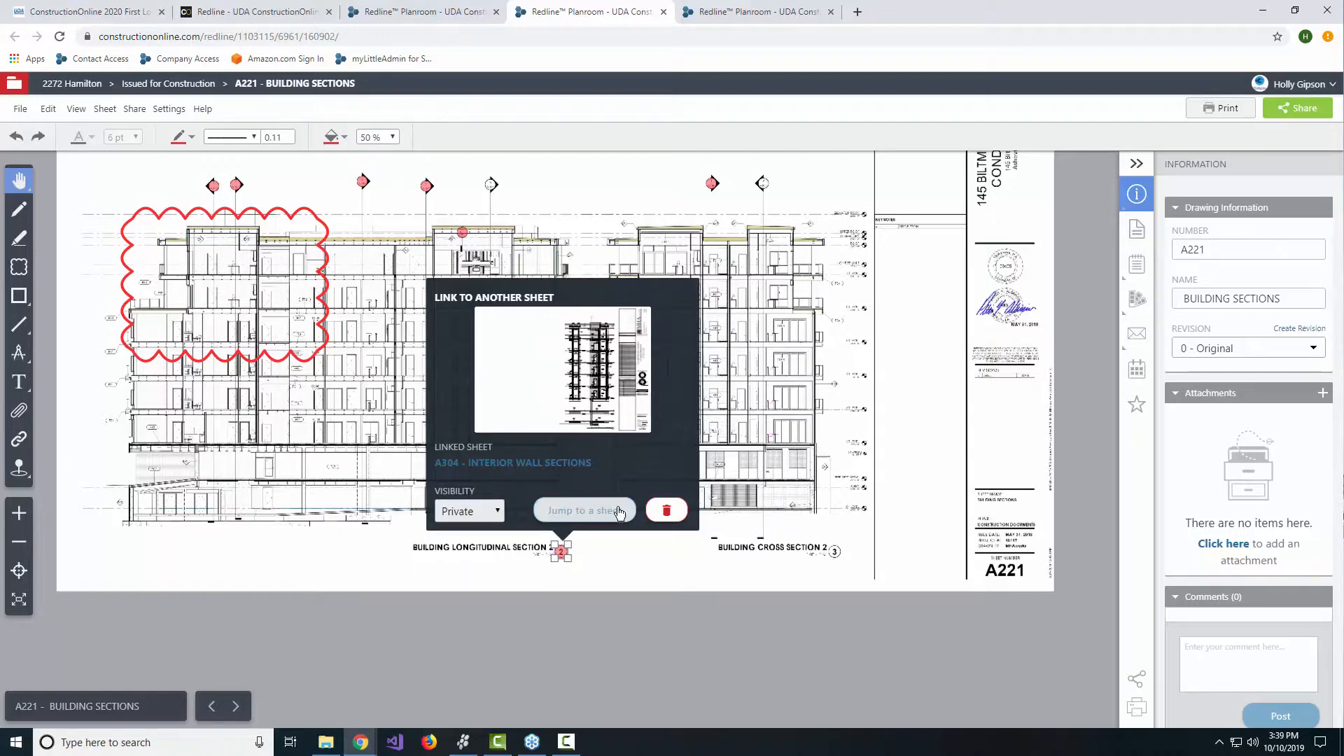
left_click(666, 510)
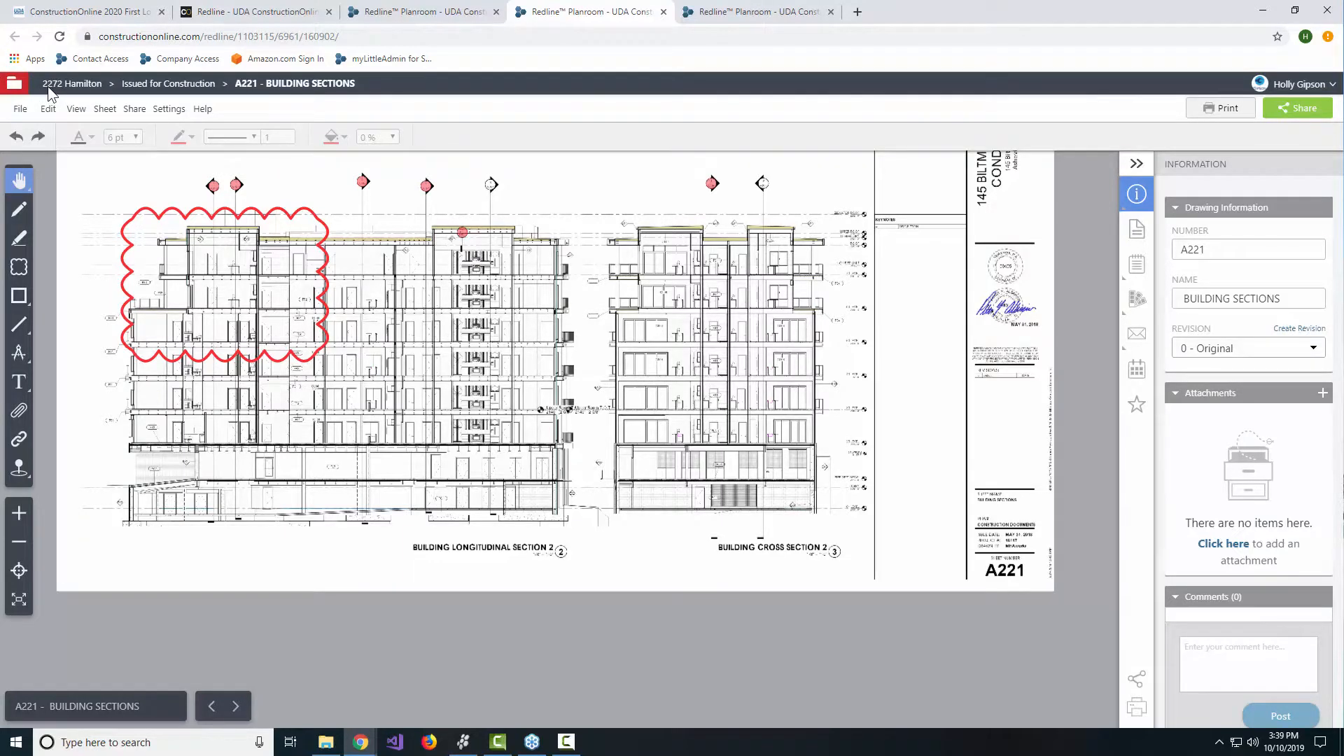
- Review sheet A221's drawing information, its list of page drawings and its layers
mouse_move(1143, 235)
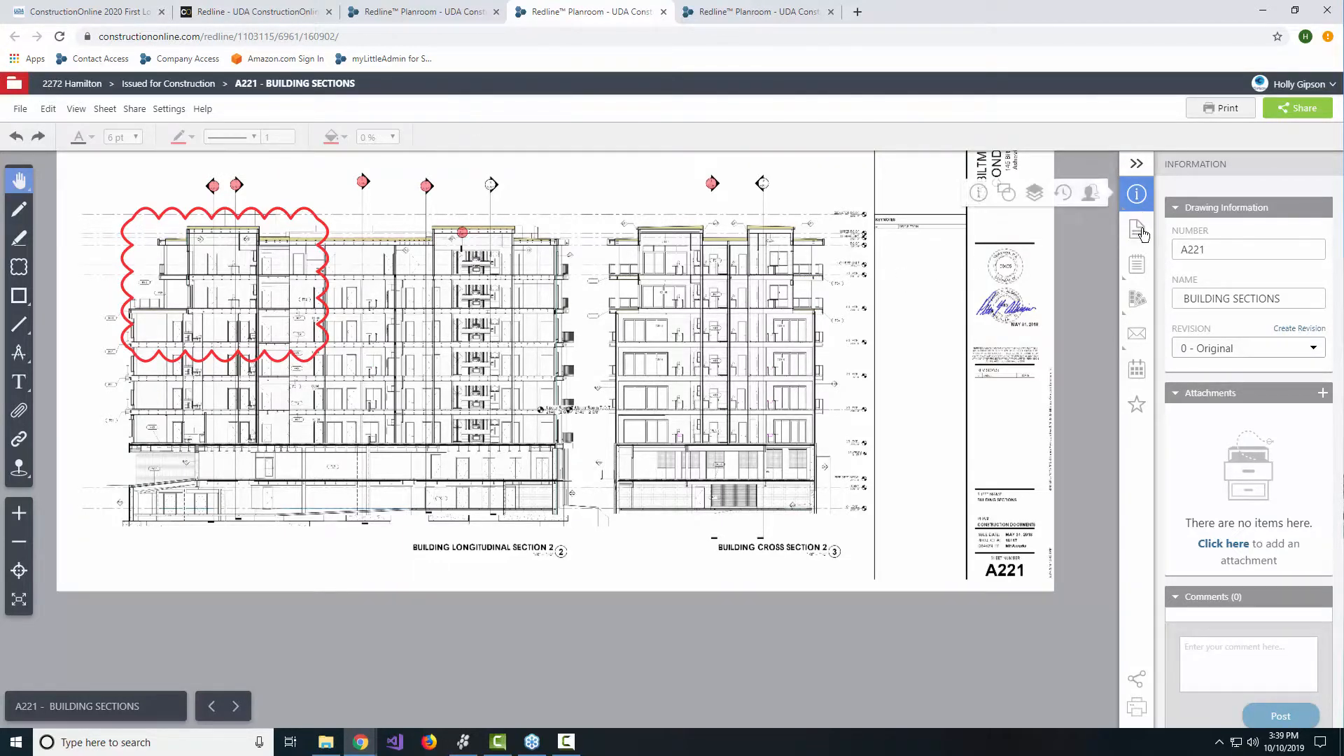
scroll(1271, 186, "down", 1)
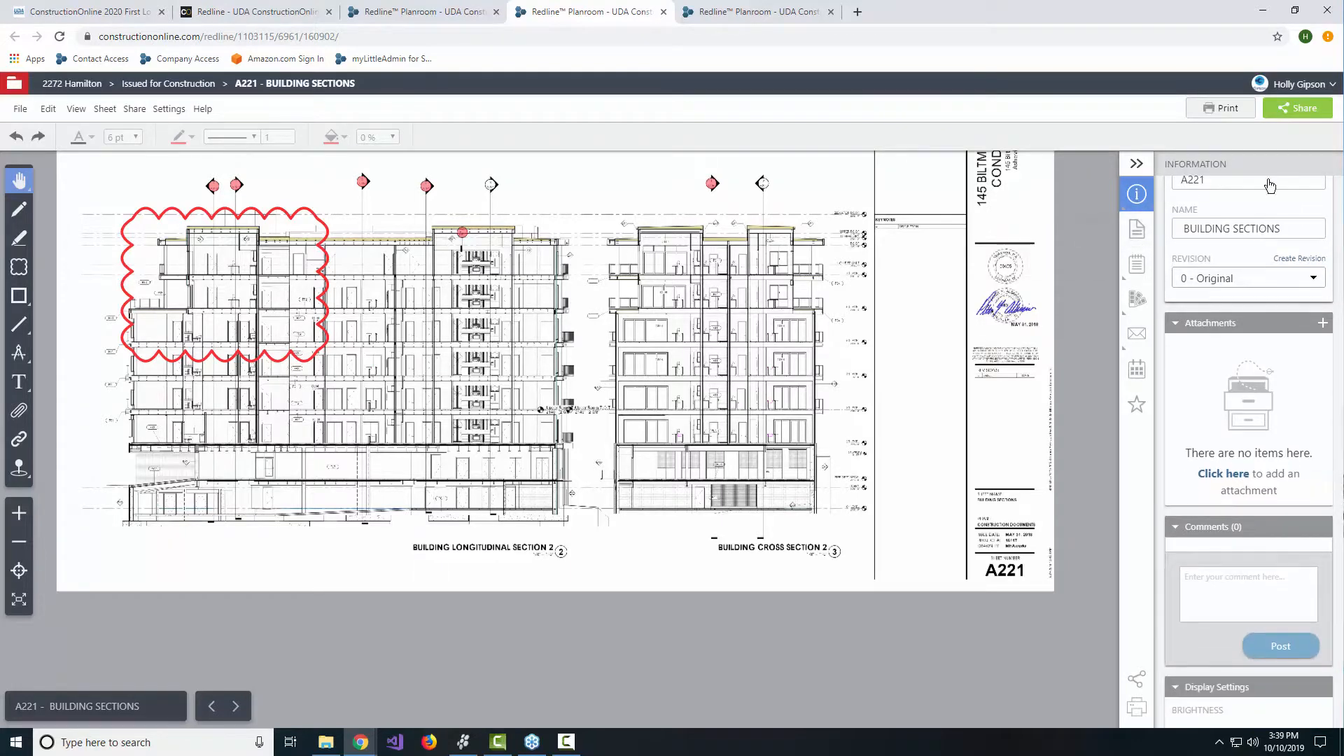
scroll(1179, 346, "up", 1)
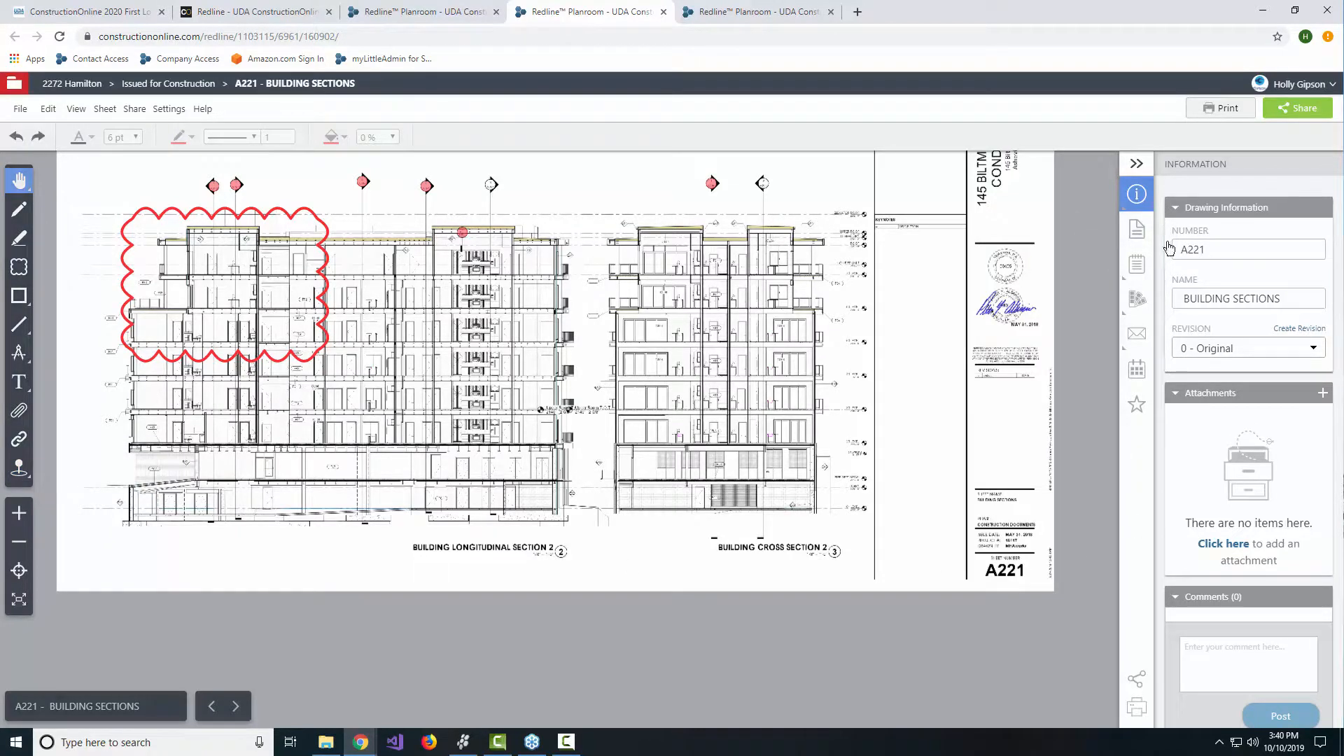
mouse_move(1139, 203)
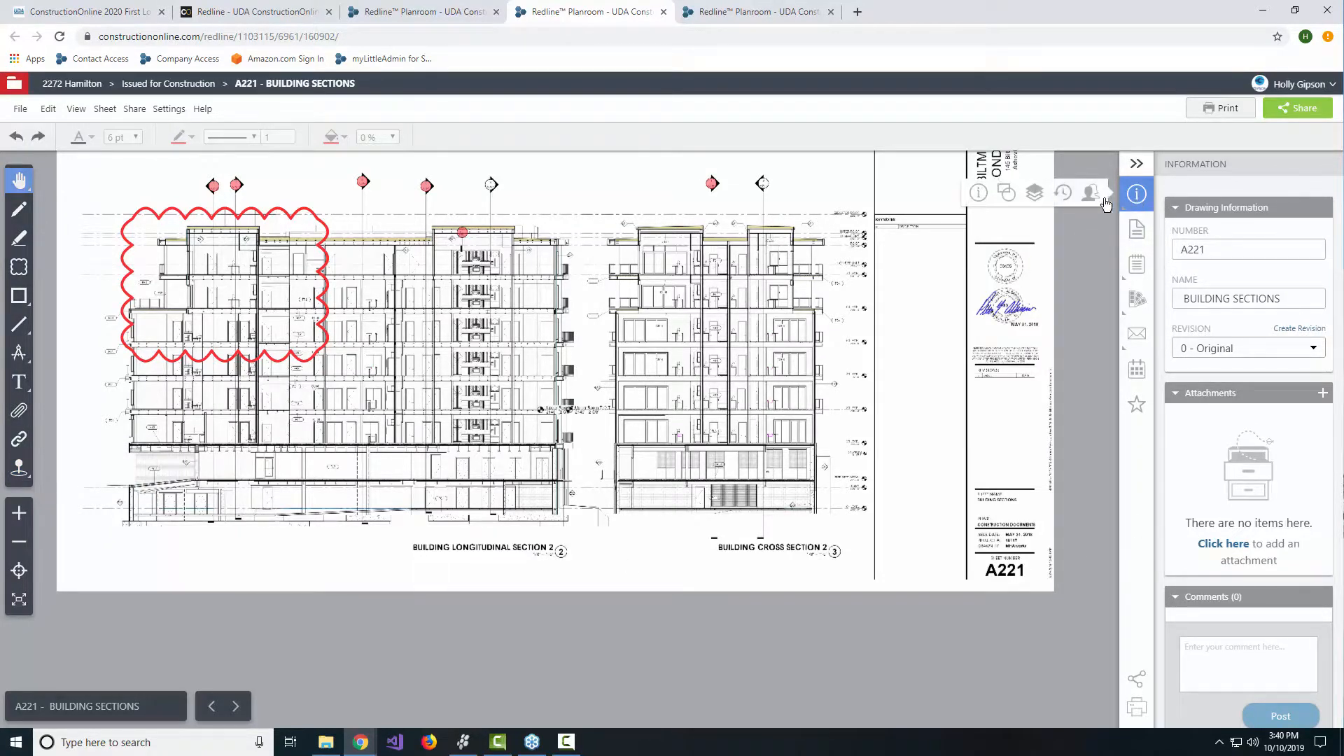
left_click(1007, 192)
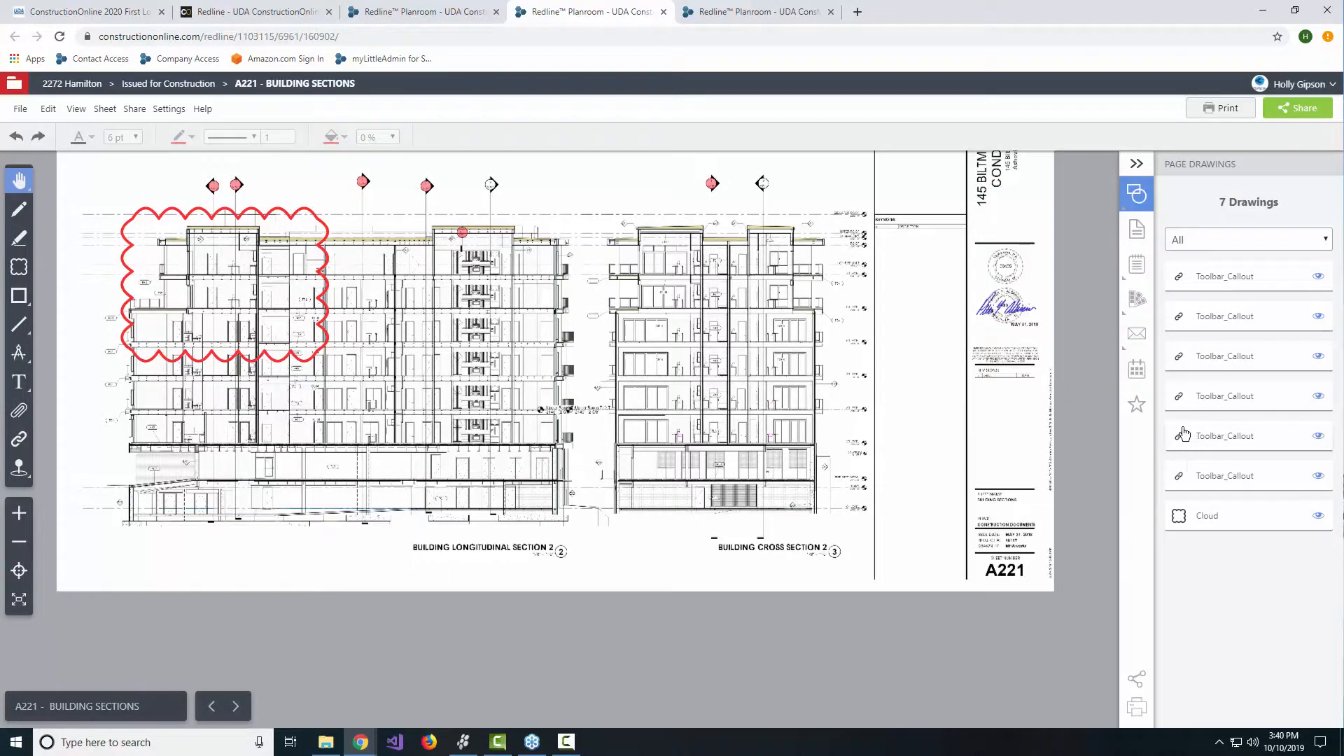
mouse_move(1137, 194)
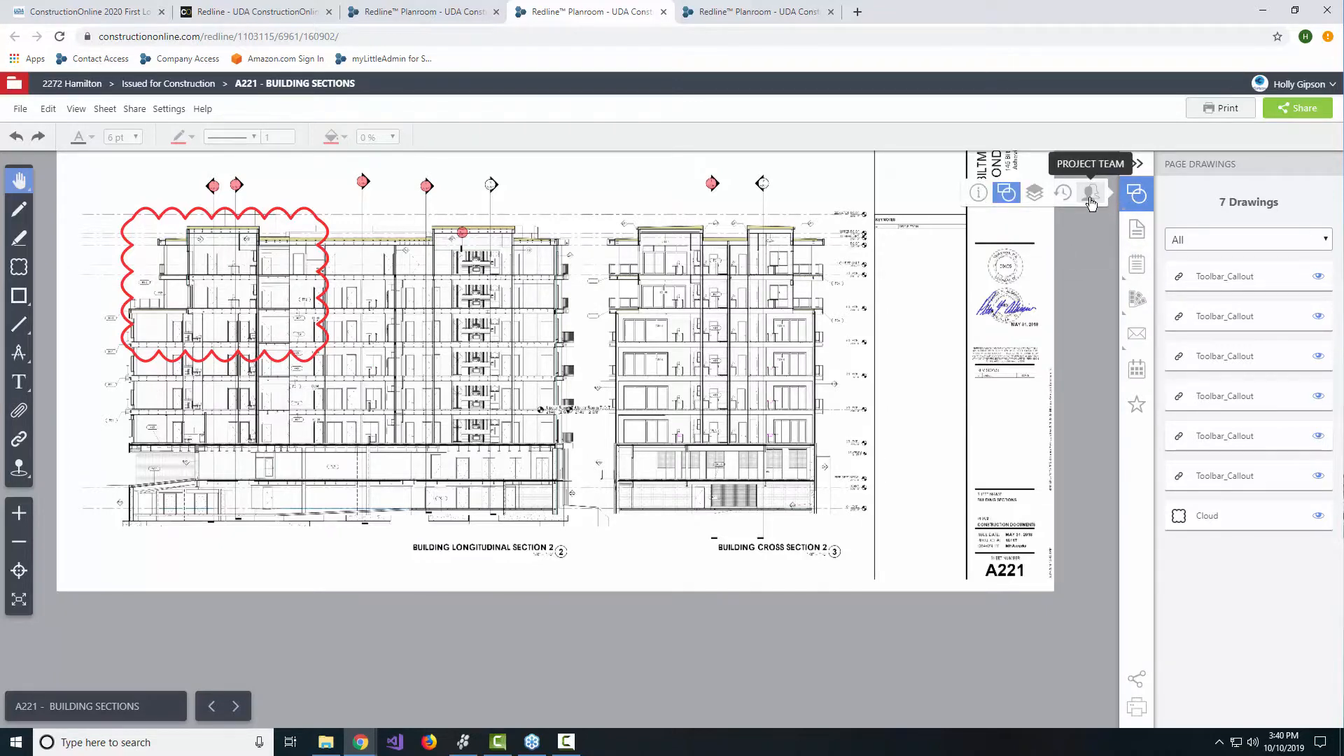
left_click(1034, 193)
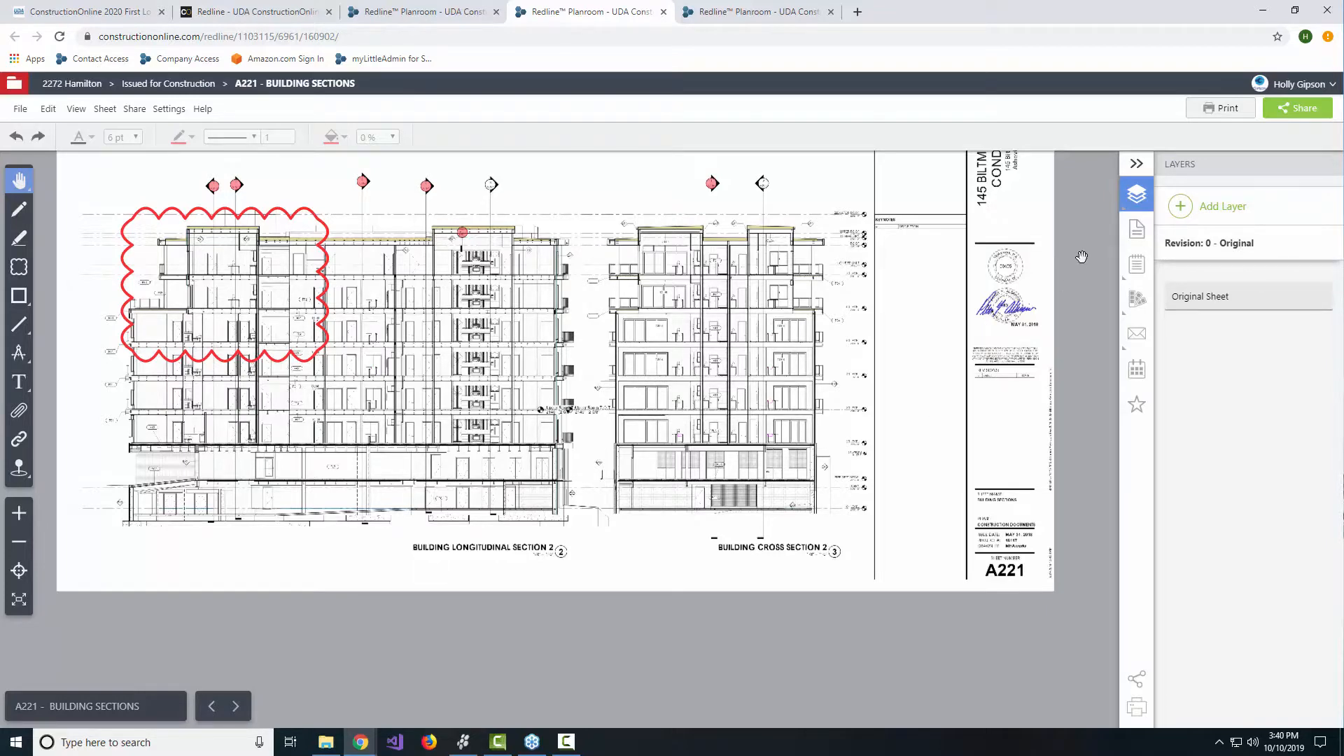
- Attach the Summit_NJ_Construction_Site photo from the progress photos folder to A221, beside the title block's lower end
left_click(1137, 239)
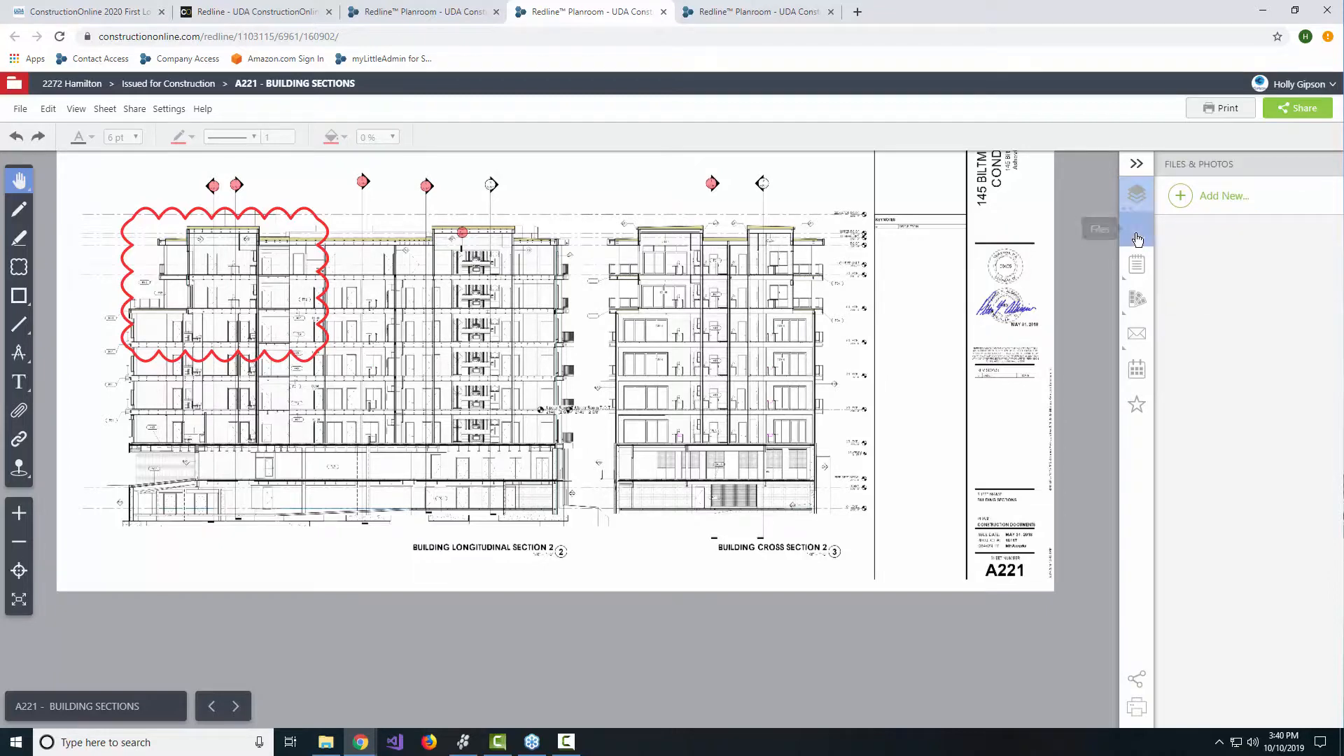
mouse_move(1126, 273)
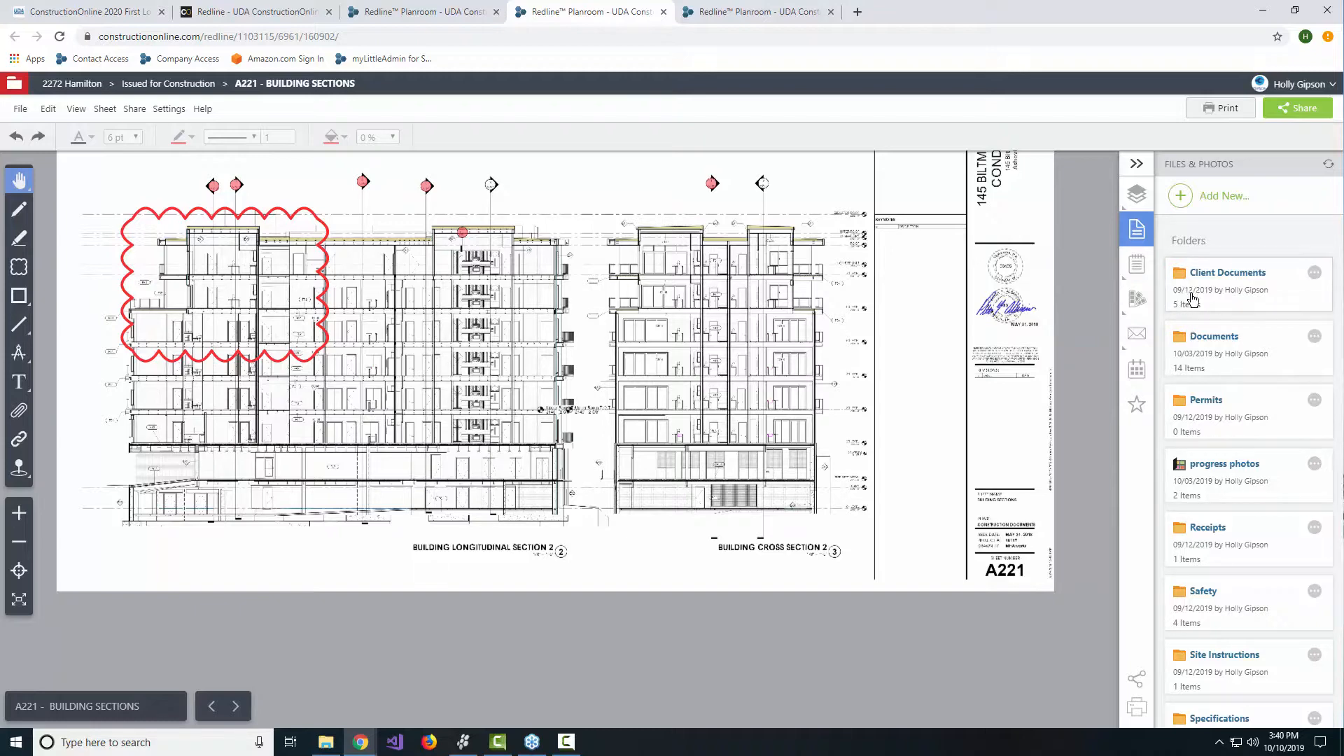
left_click(1242, 464)
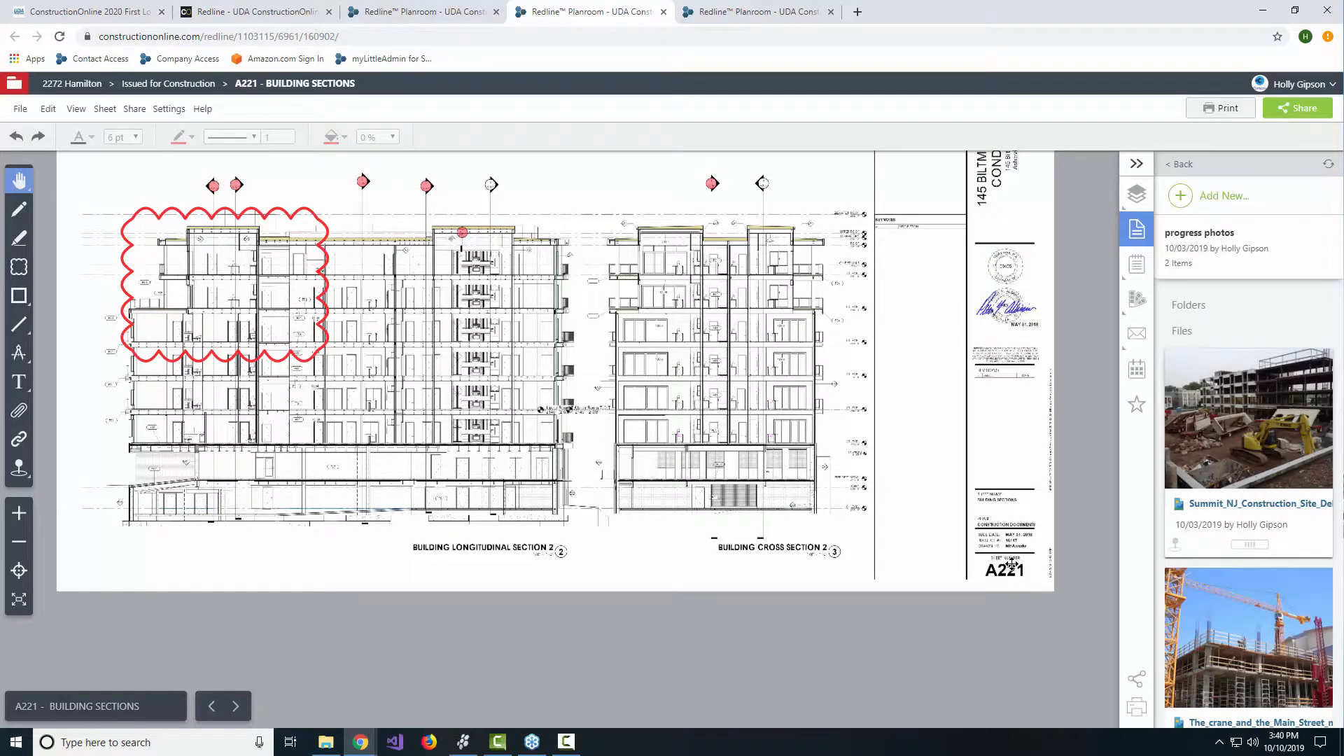
mouse_move(1155, 515)
left_mouse_down()
mouse_move(933, 518)
mouse_move(910, 540)
left_mouse_up()
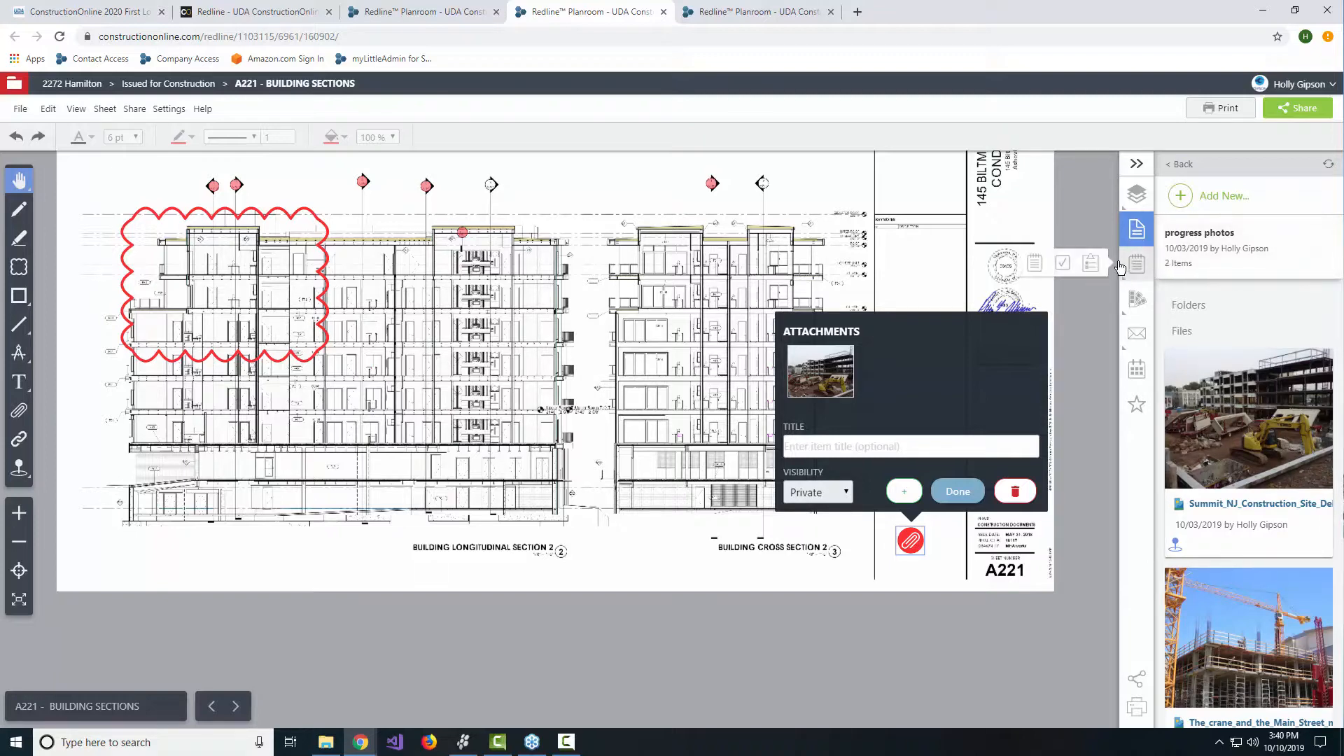
- View the project's punch lists and the blank Create New Punch List form, and check the change orders
left_click(1098, 265)
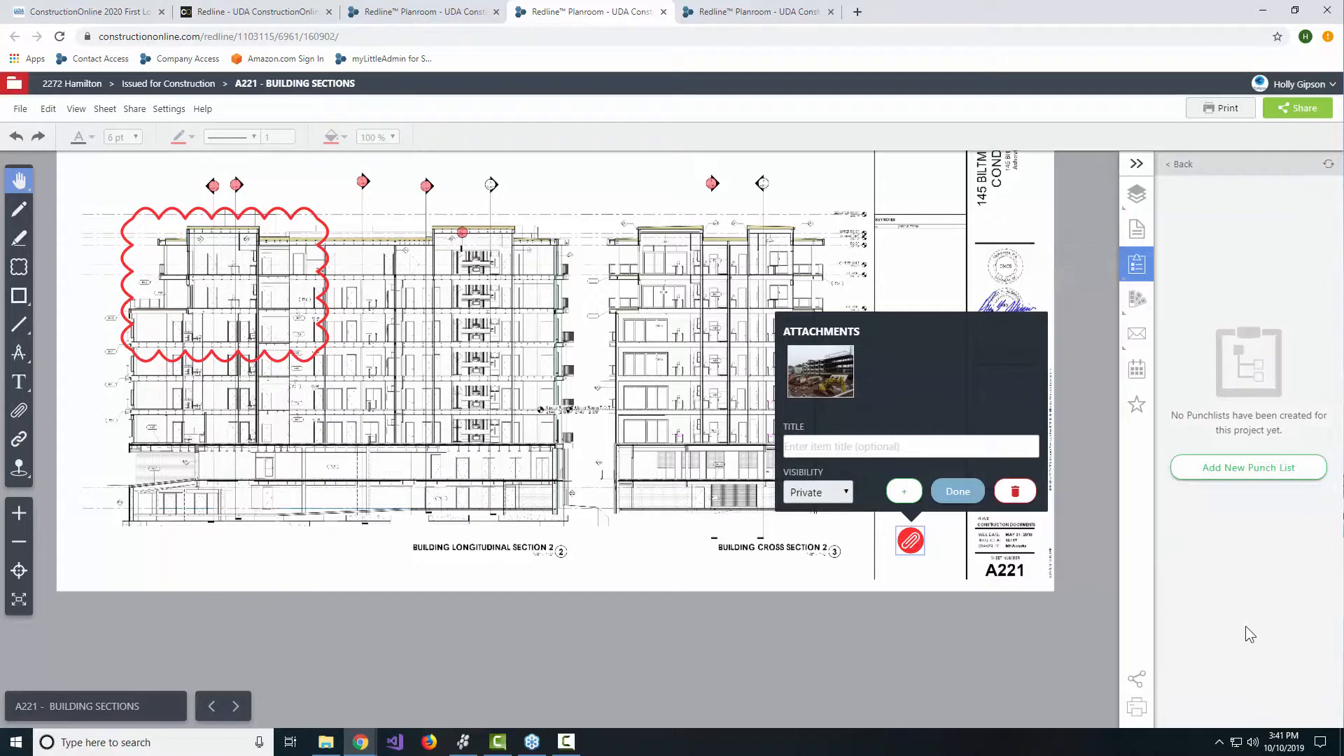
left_click(1237, 469)
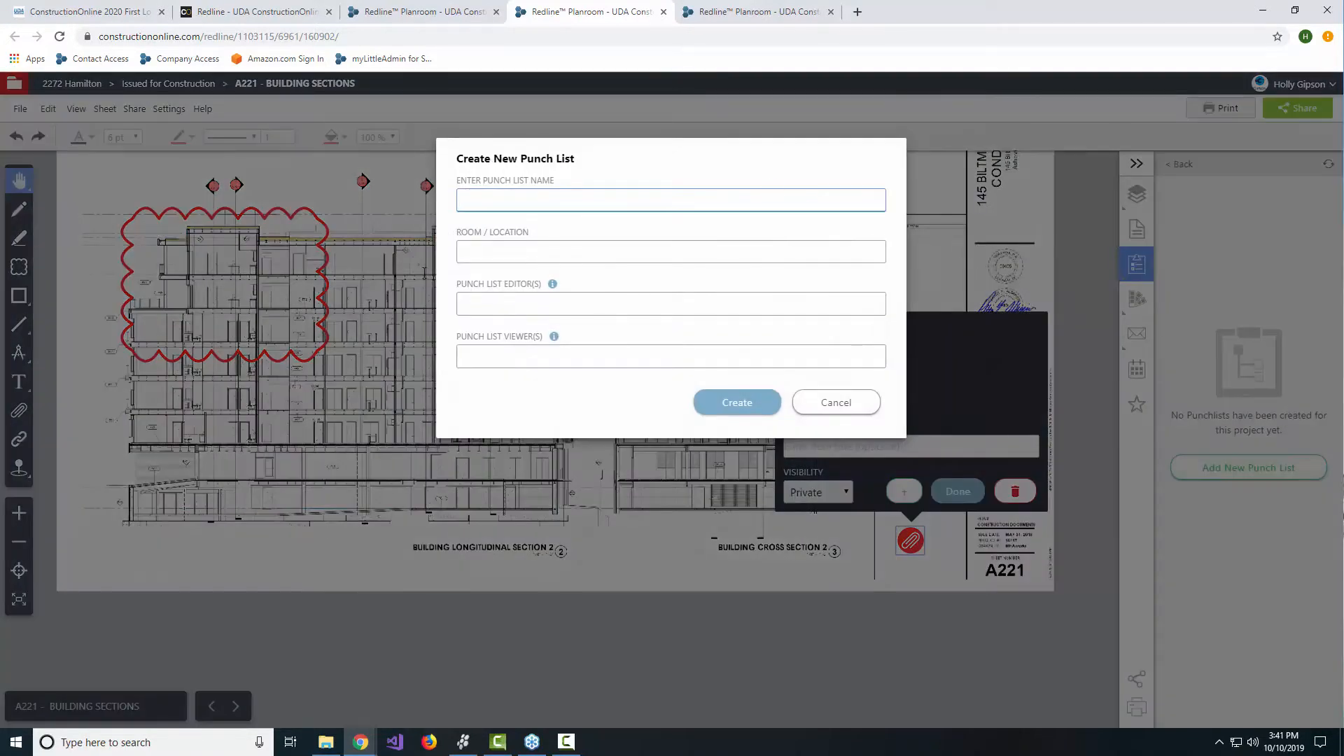
left_click(857, 406)
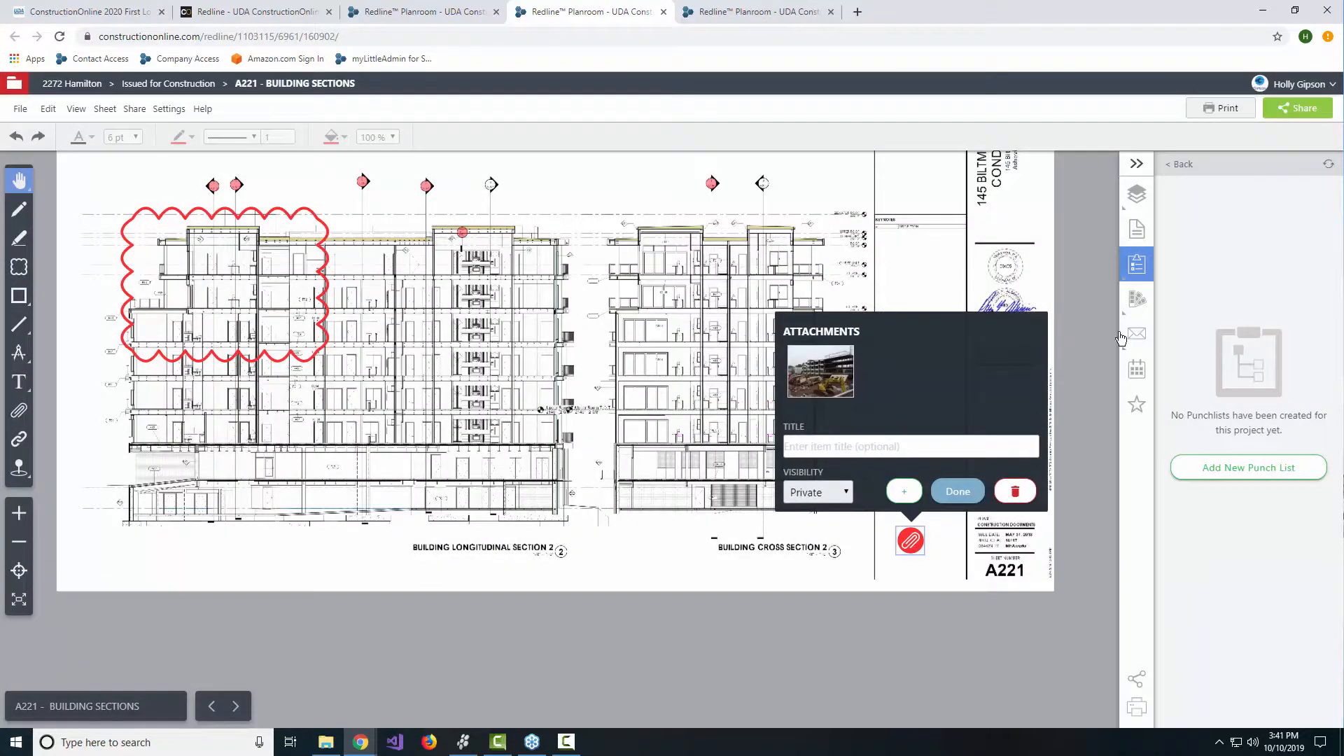
mouse_move(1127, 300)
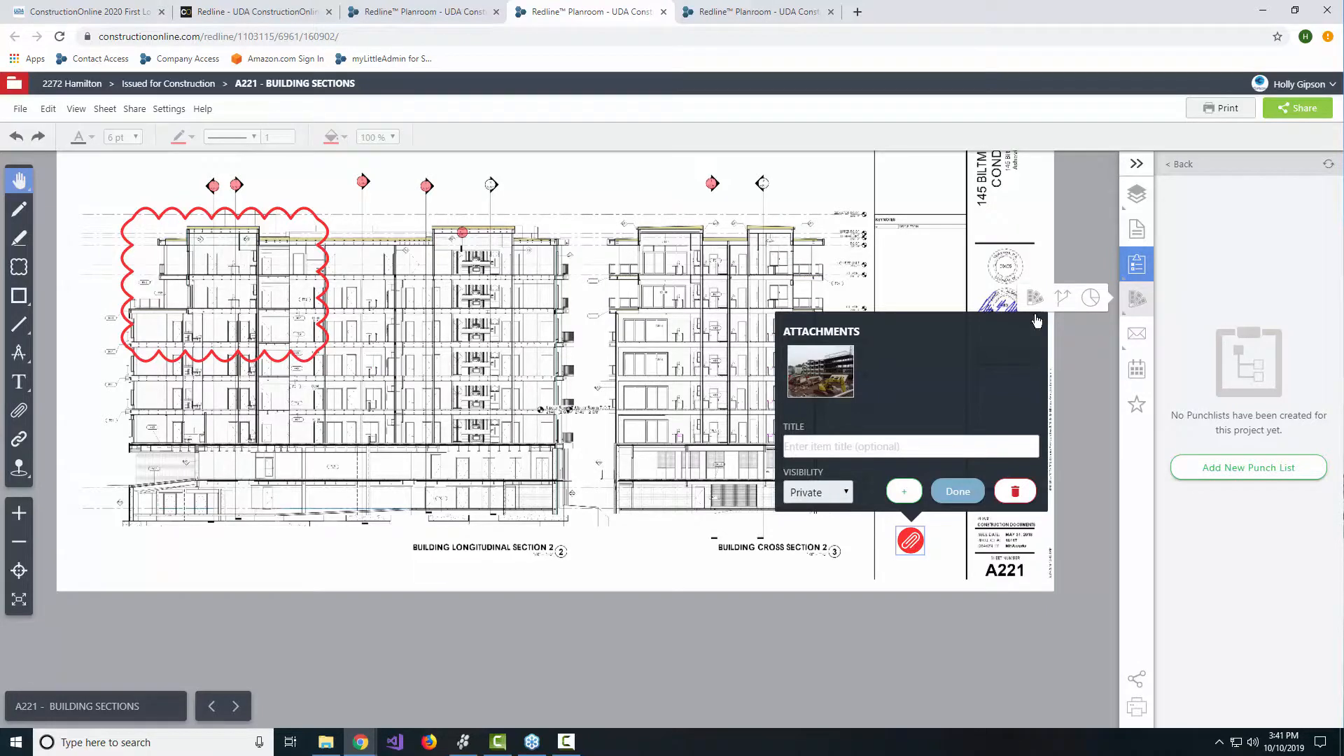
mouse_move(1135, 338)
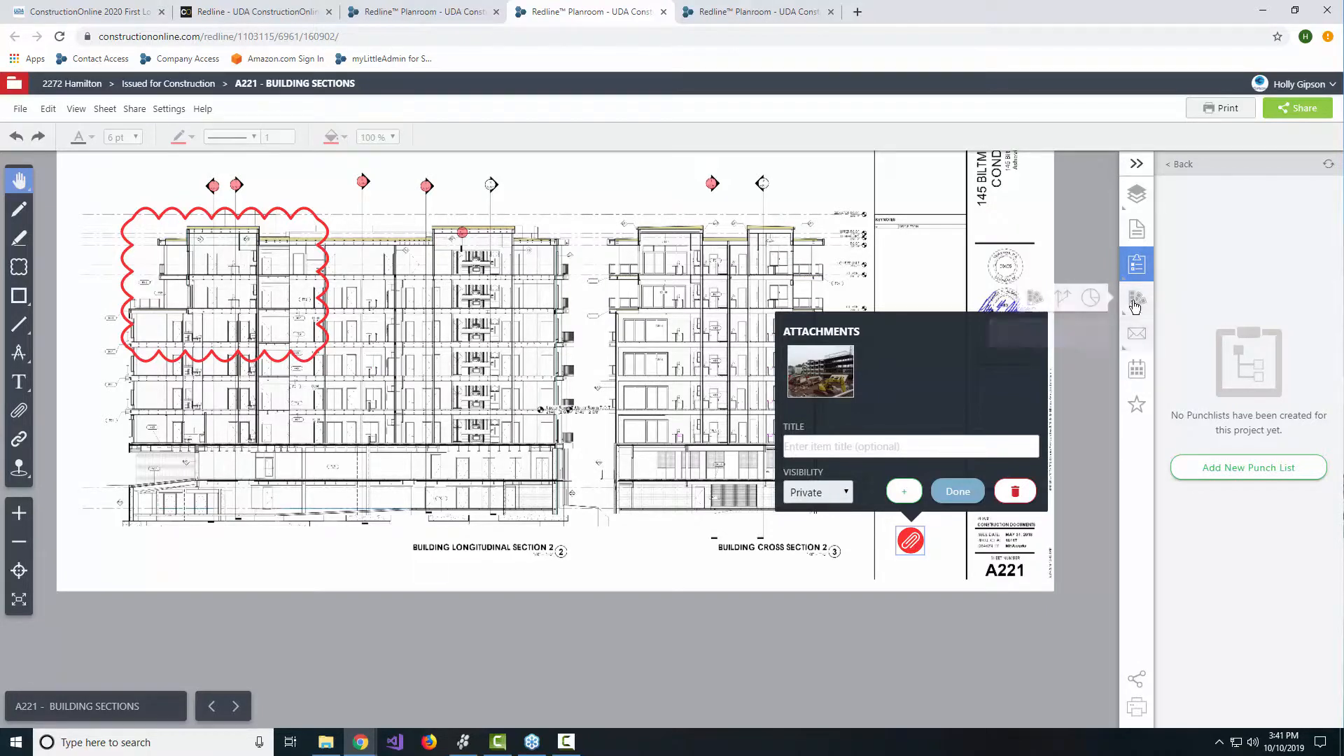
left_click(1061, 301)
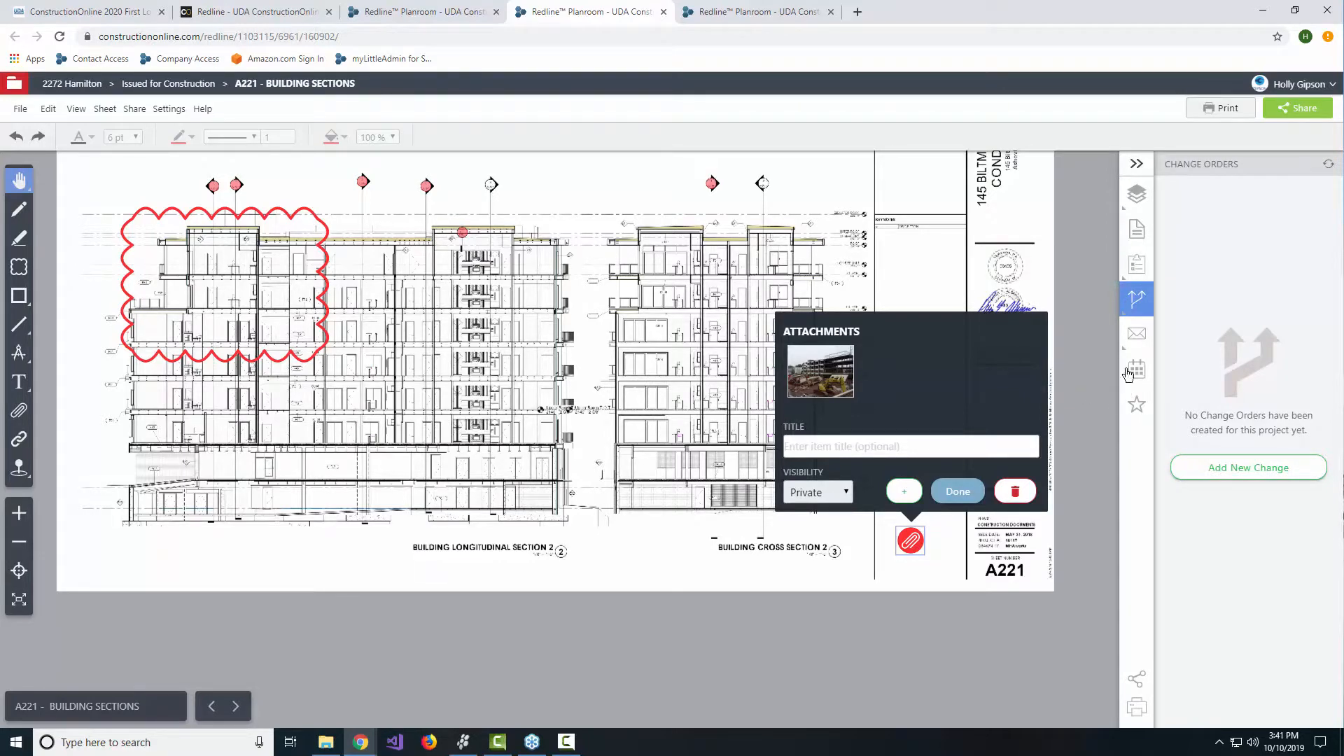
- Preview the blank Create a To Do form, and pin the first listed to do onto the lower-left part of Building Longitudinal Section 2
mouse_move(1132, 269)
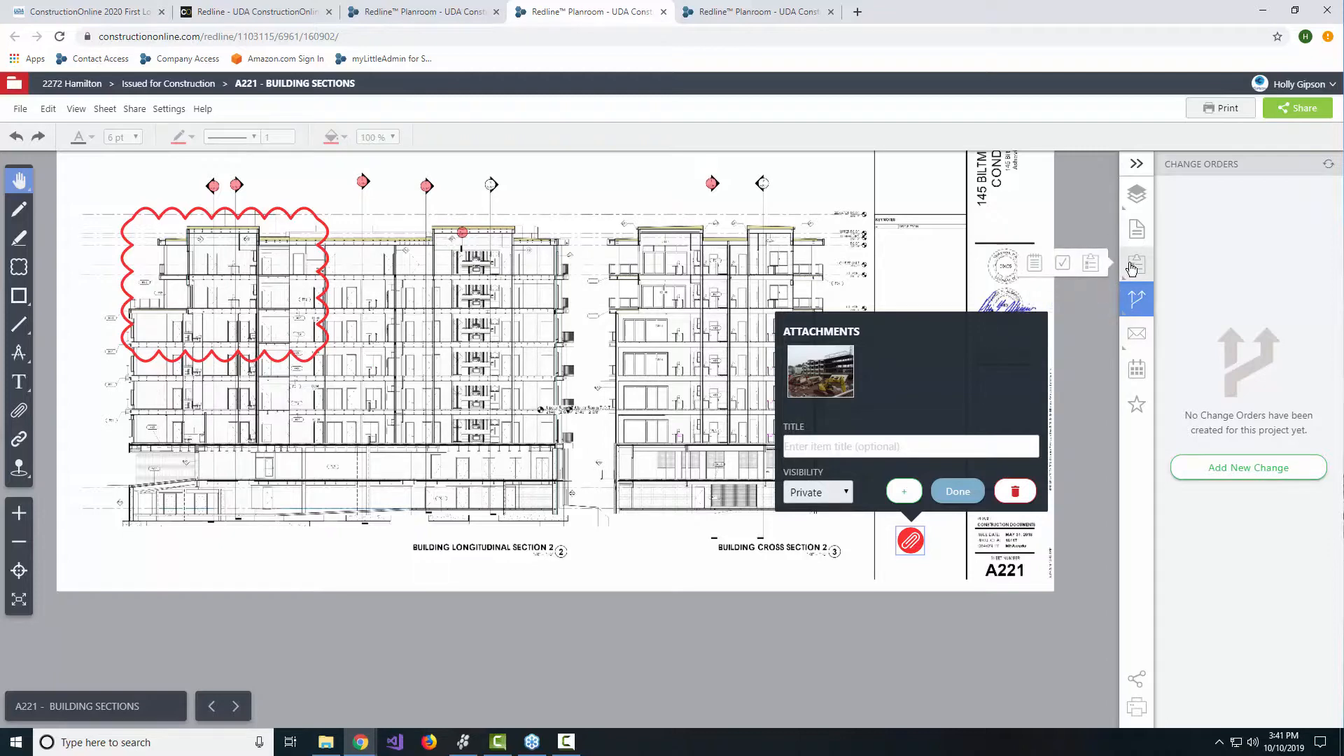
left_click(1072, 265)
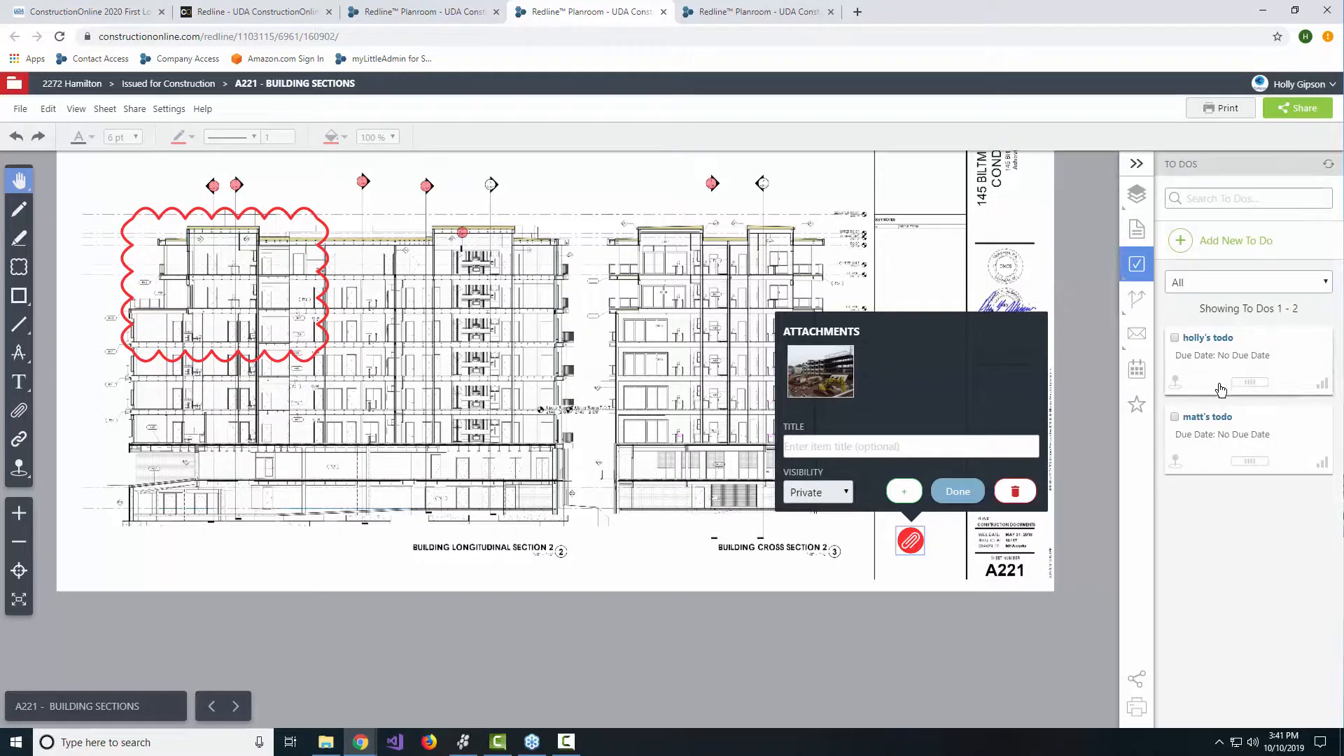
left_click(1188, 242)
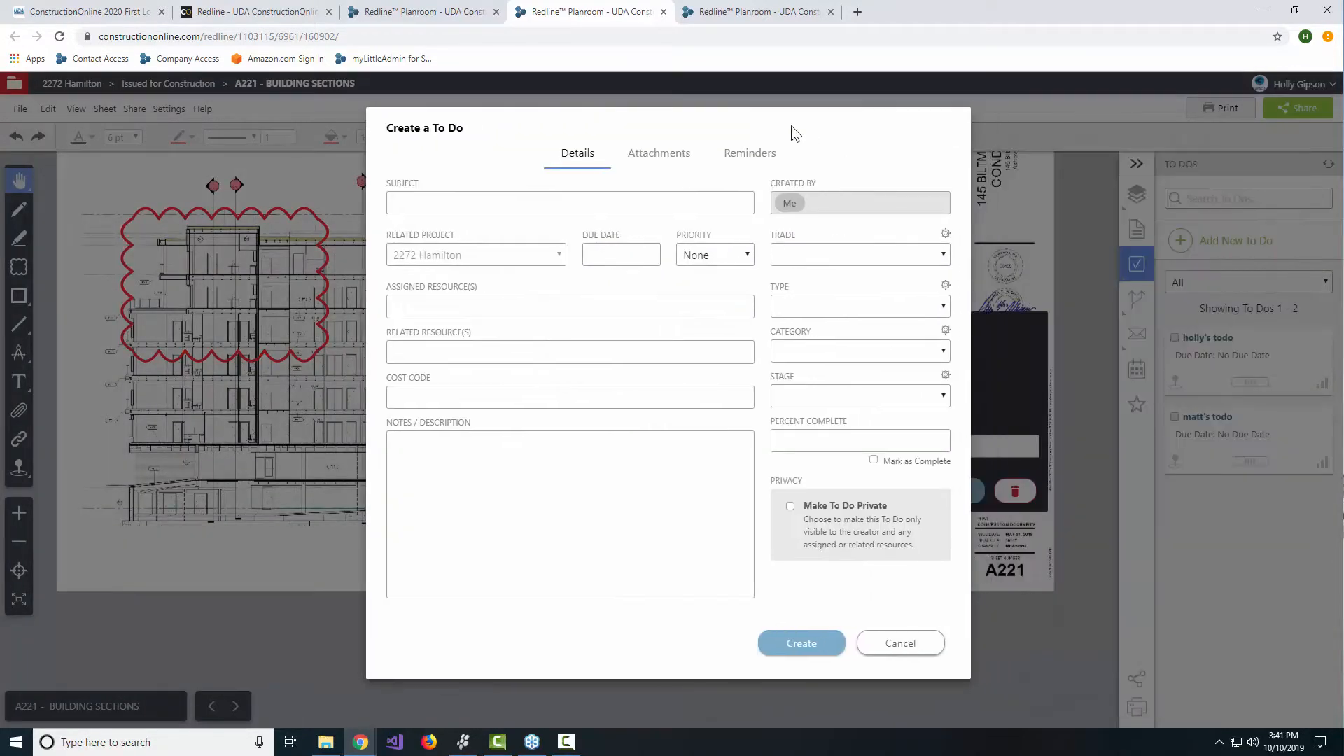
left_click(938, 643)
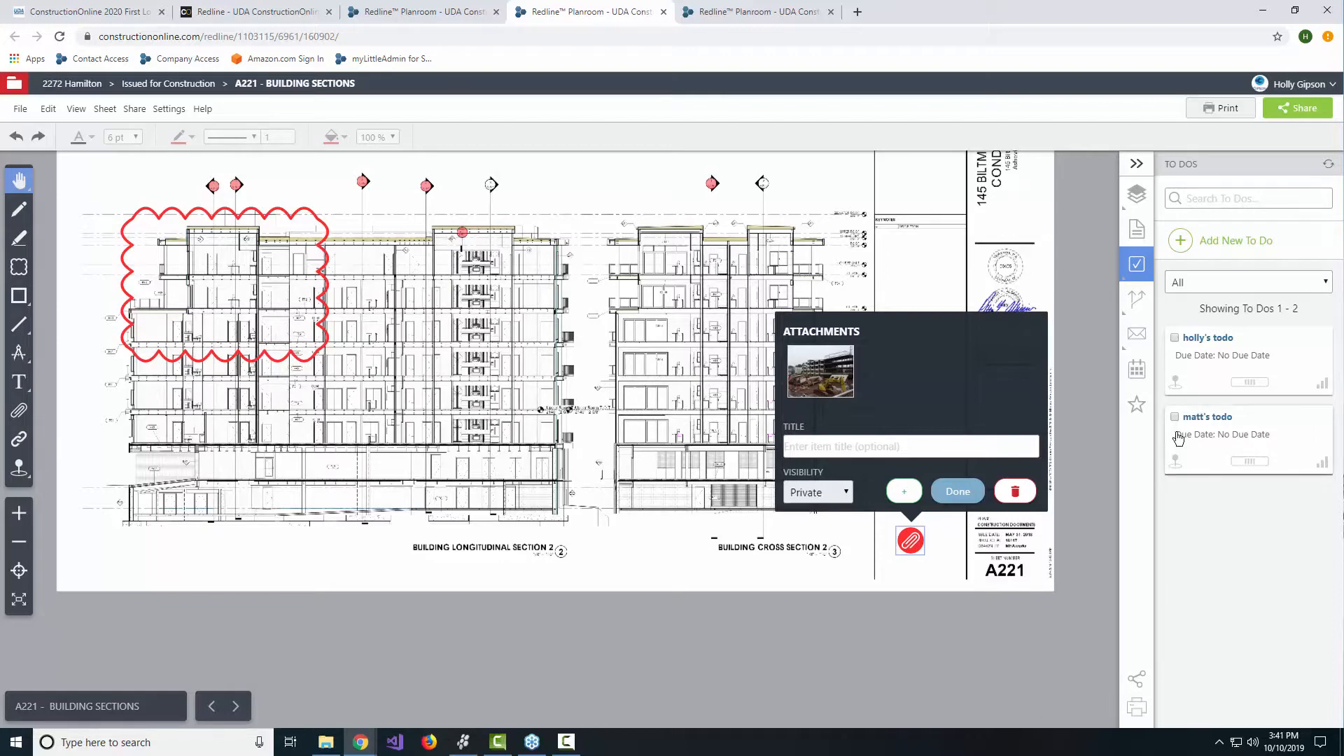
mouse_move(1176, 384)
left_mouse_down()
mouse_move(948, 305)
mouse_move(654, 448)
mouse_move(580, 558)
left_mouse_up()
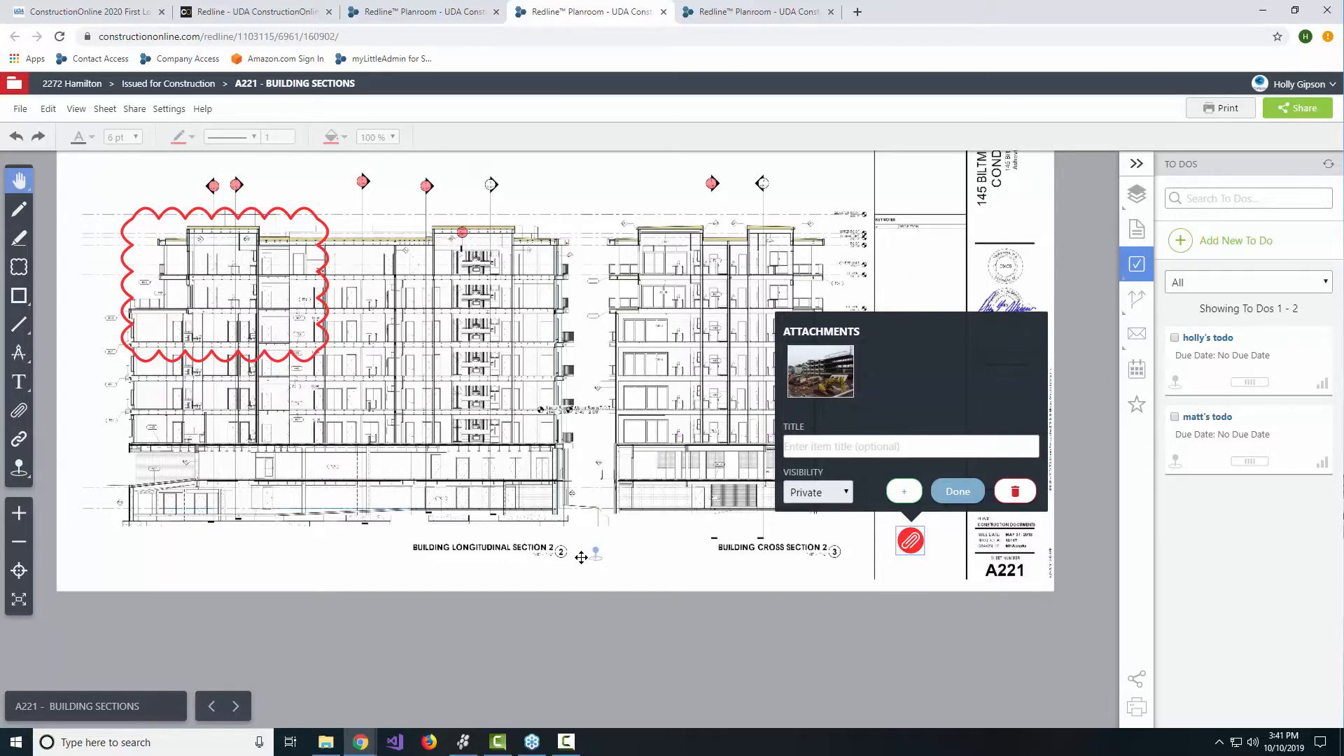
mouse_move(457, 570)
left_mouse_down()
mouse_move(281, 536)
mouse_move(209, 498)
mouse_move(213, 469)
left_mouse_up()
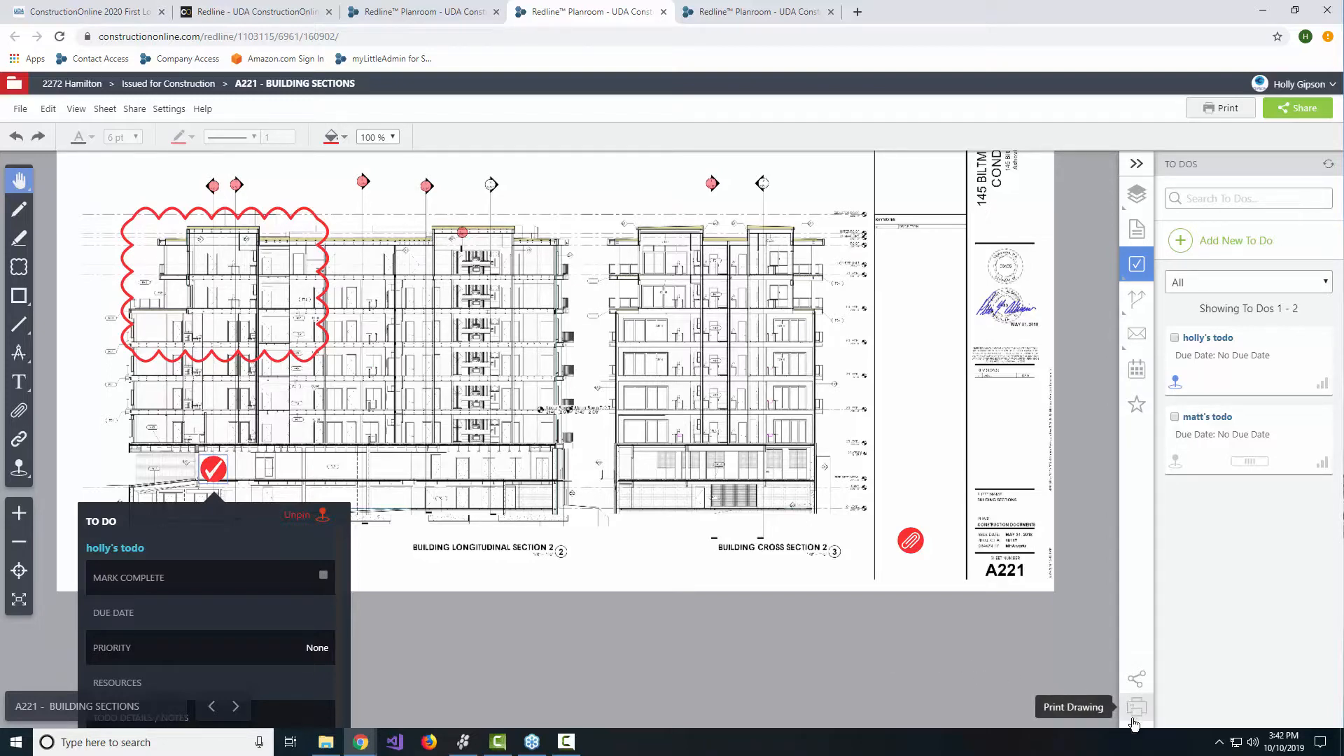
- Preview the Share Drawing(s) options for A221 without sharing the sheet
left_click(1139, 680)
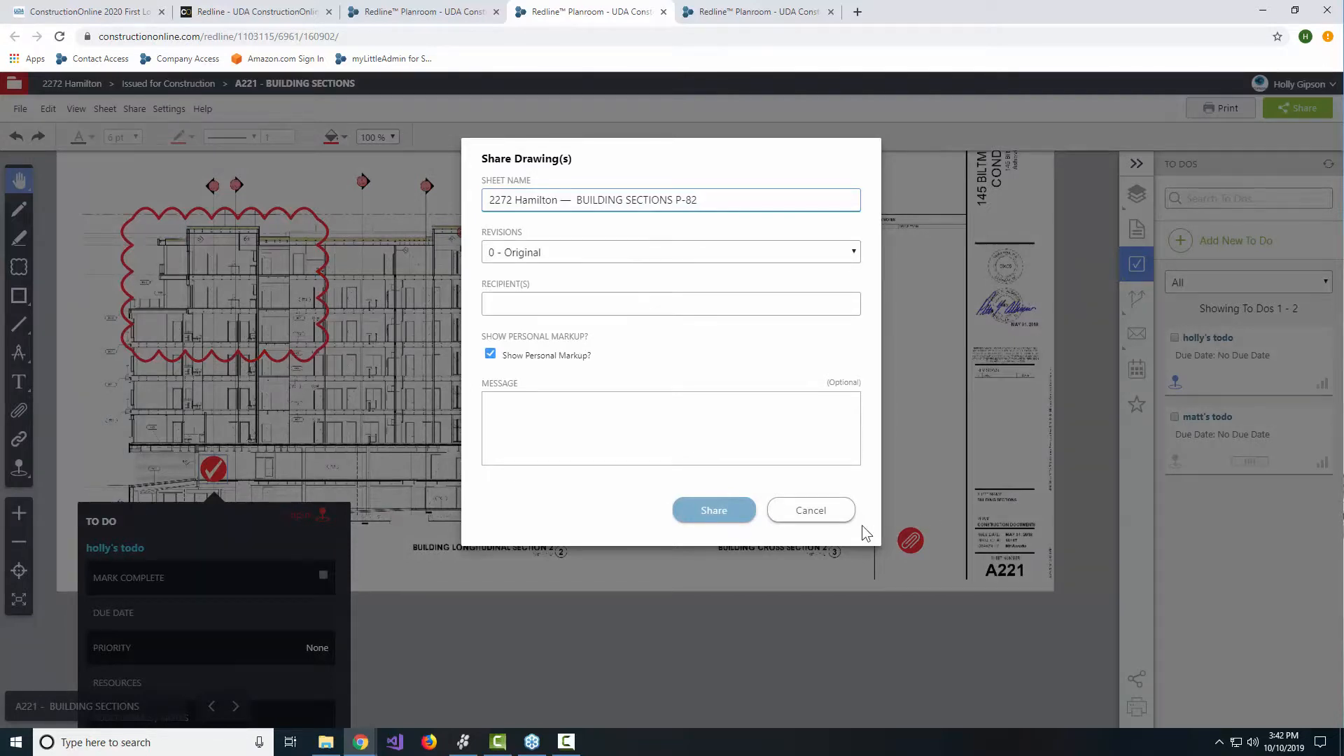
left_click(803, 515)
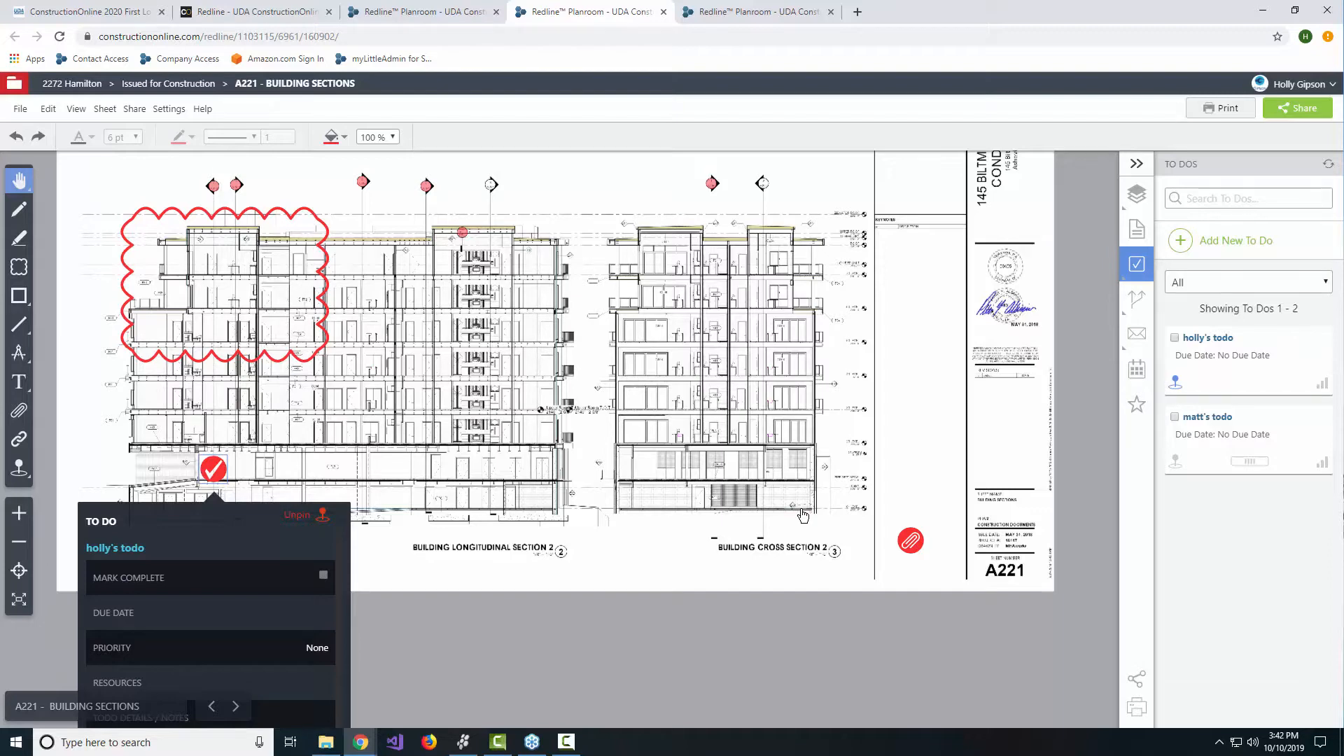
- Share all sheets in the 2272 Hamilton current set with both ClientLink and TeamLink contacts
left_click(252, 10)
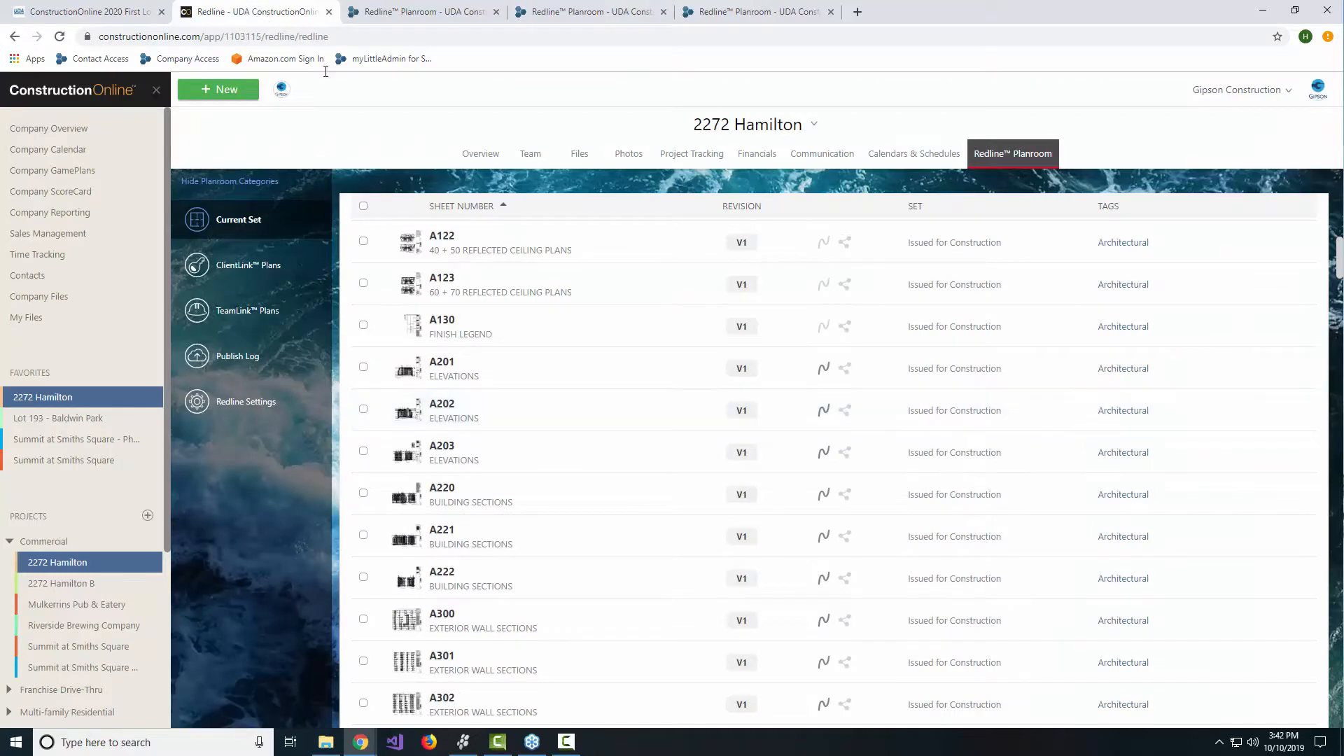
scroll(895, 454, "up", 5)
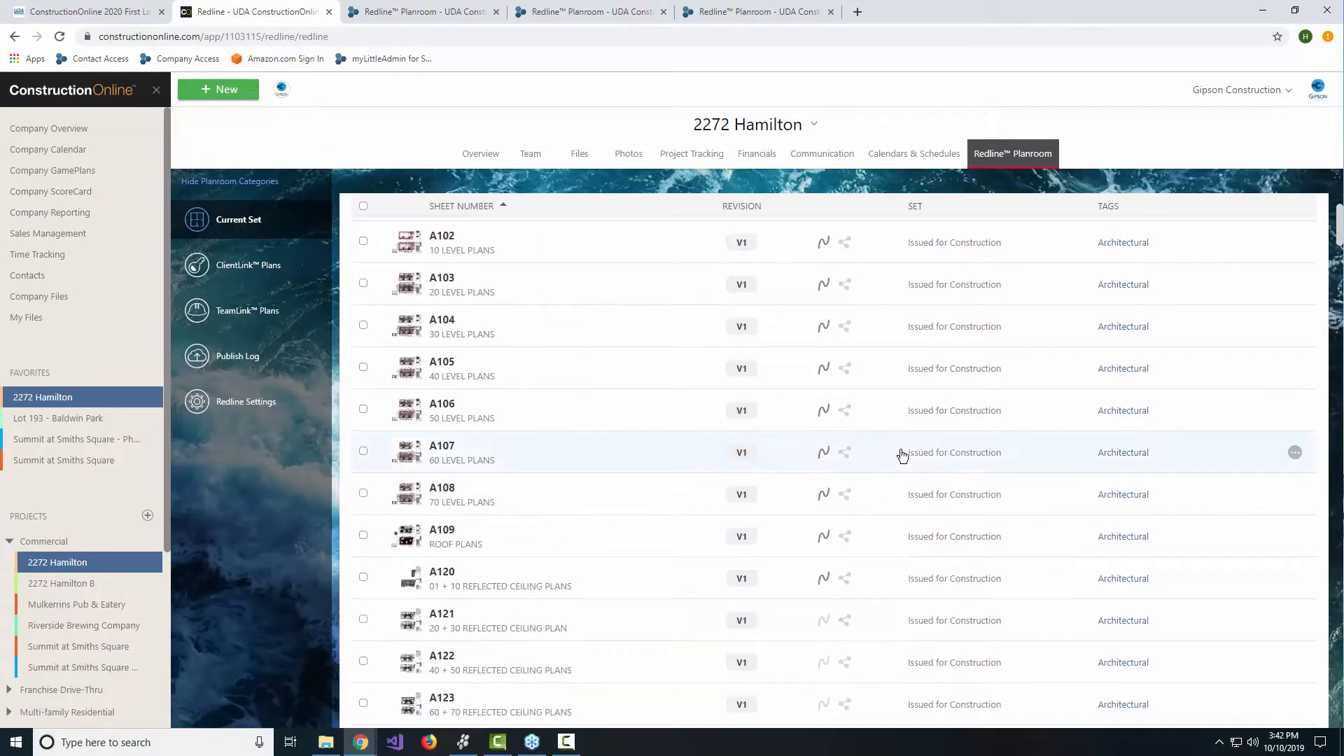
scroll(1342, 183, "up", 3)
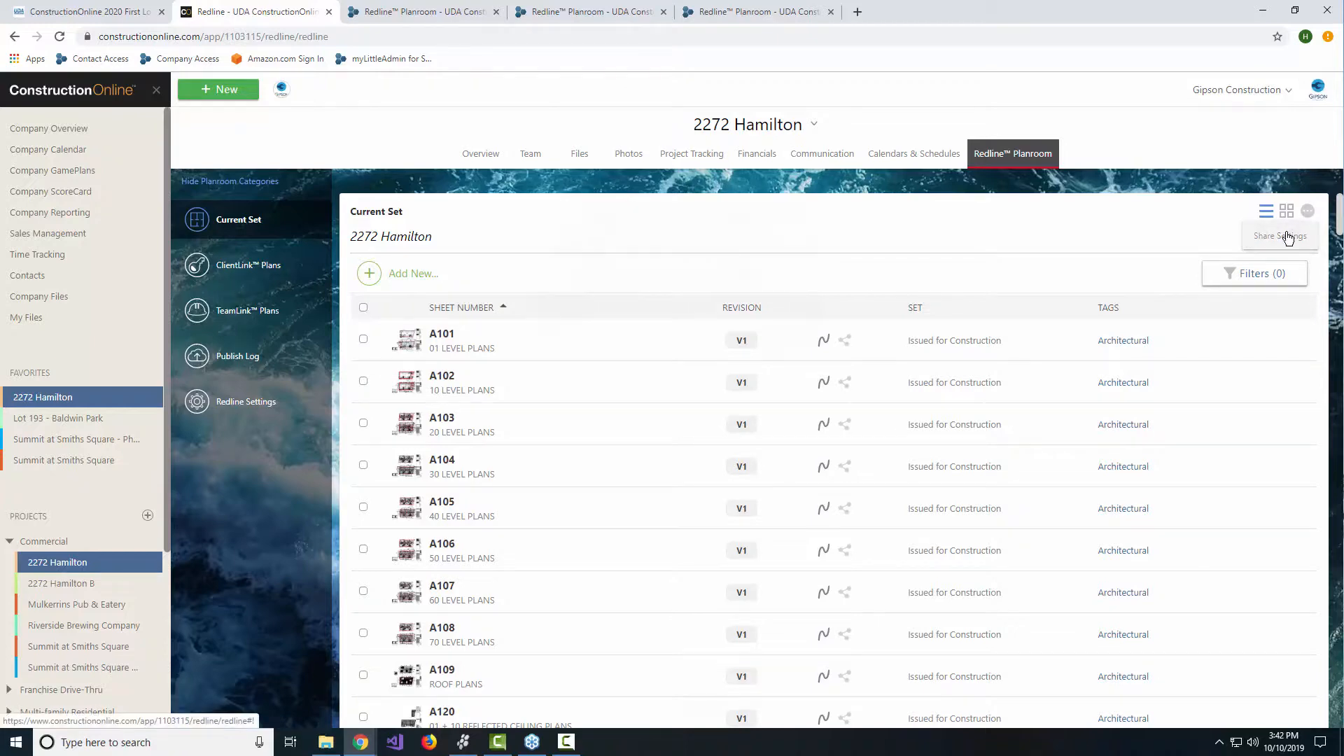
left_click(1307, 214)
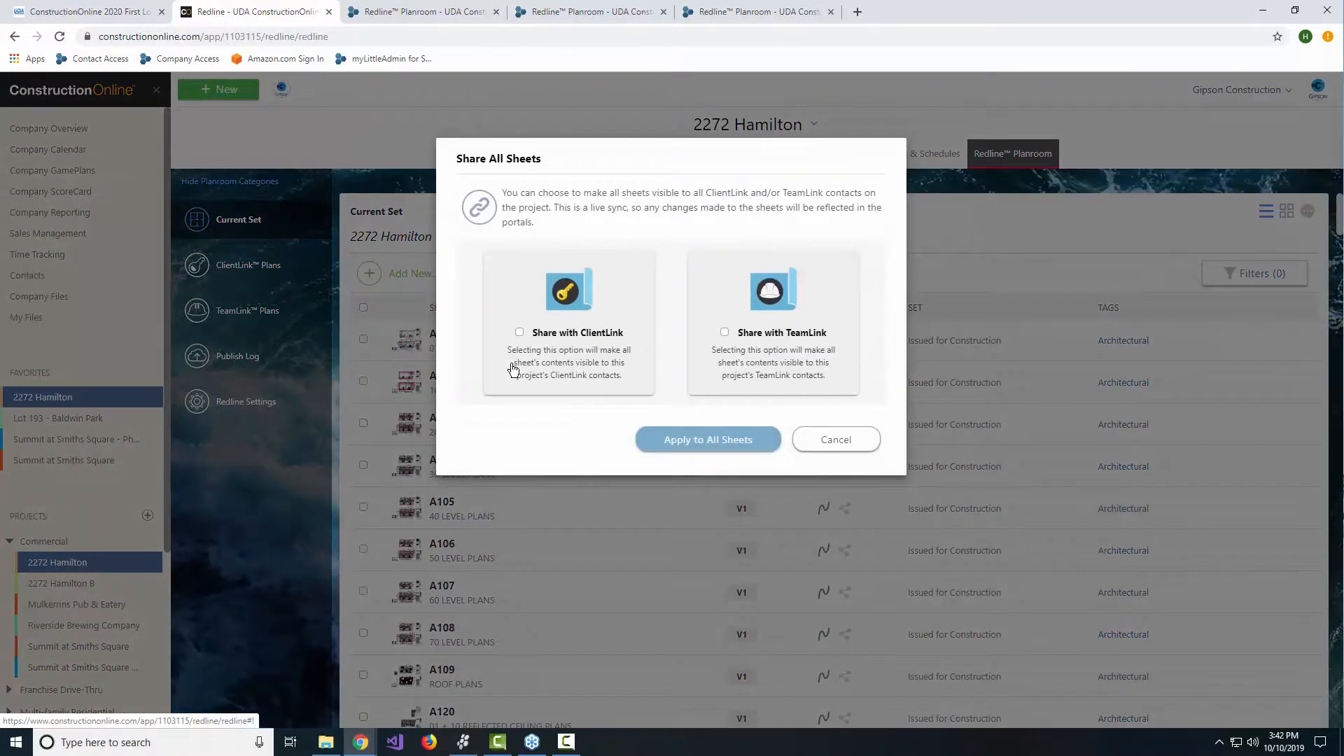
left_click(541, 342)
left_click(776, 341)
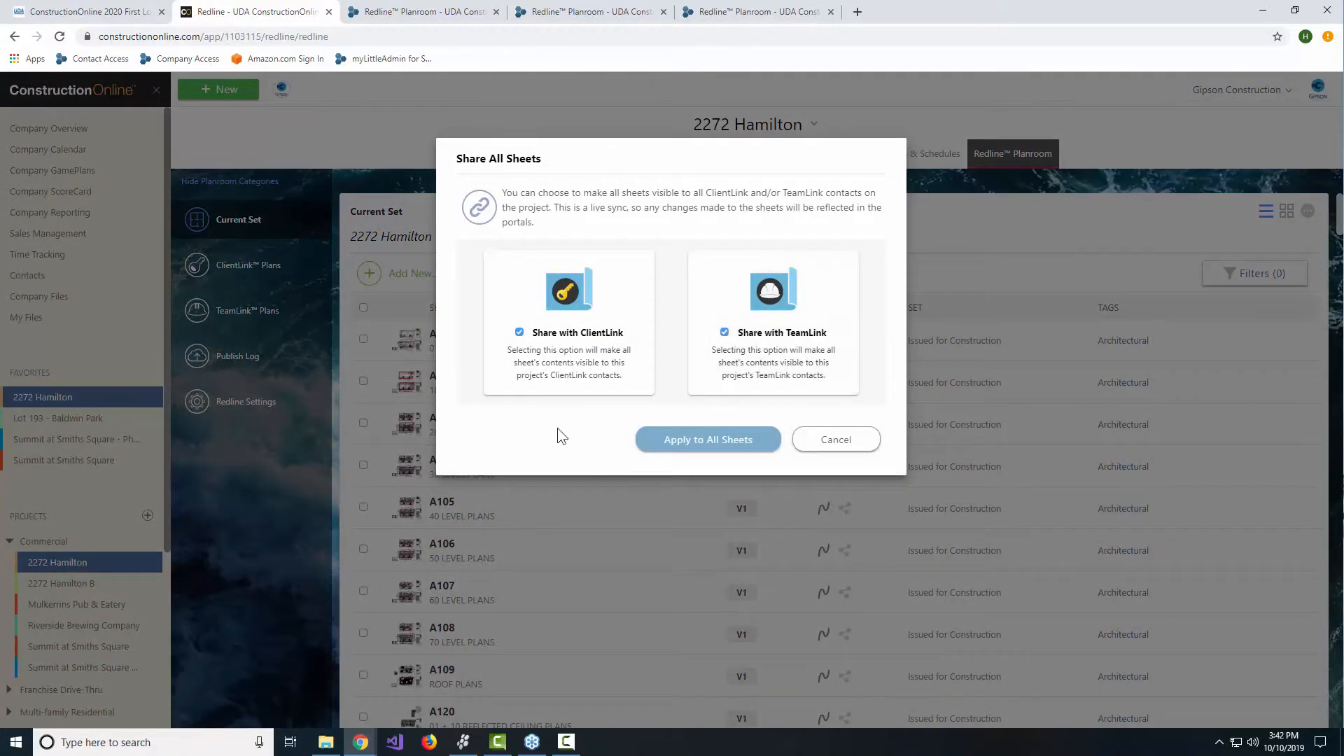
left_click(641, 438)
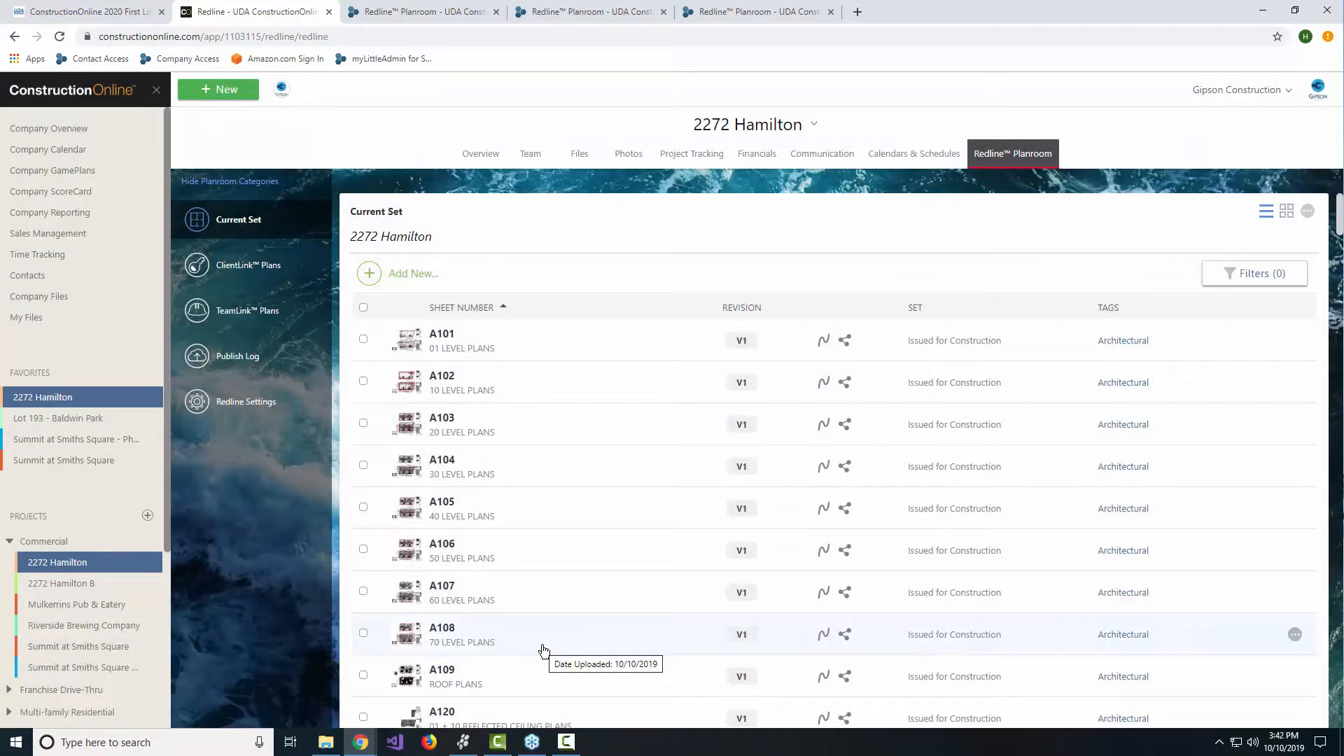
- Preview the bulk Share and Delete options for sheets A101, A102 and A103, and clear the selection after trying select all
mouse_move(498, 741)
mouse_move(527, 698)
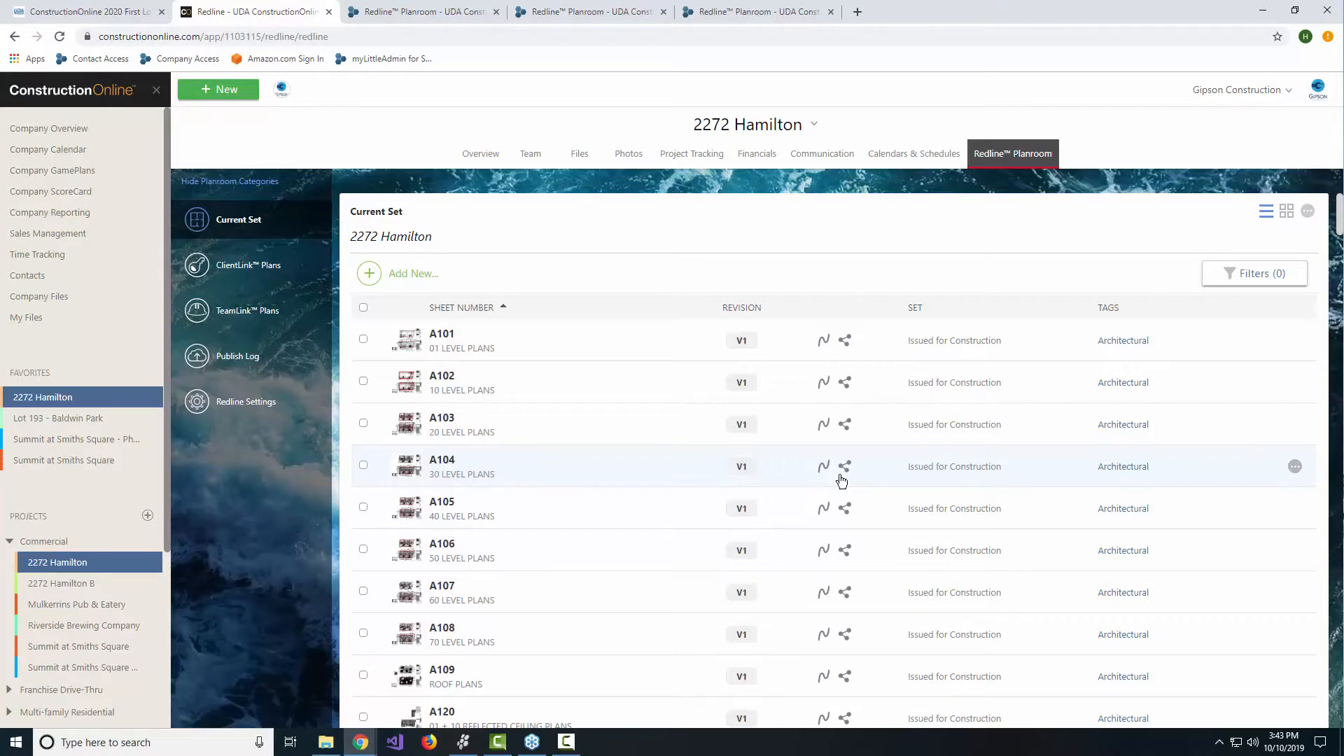
left_click(363, 341)
left_click(363, 382)
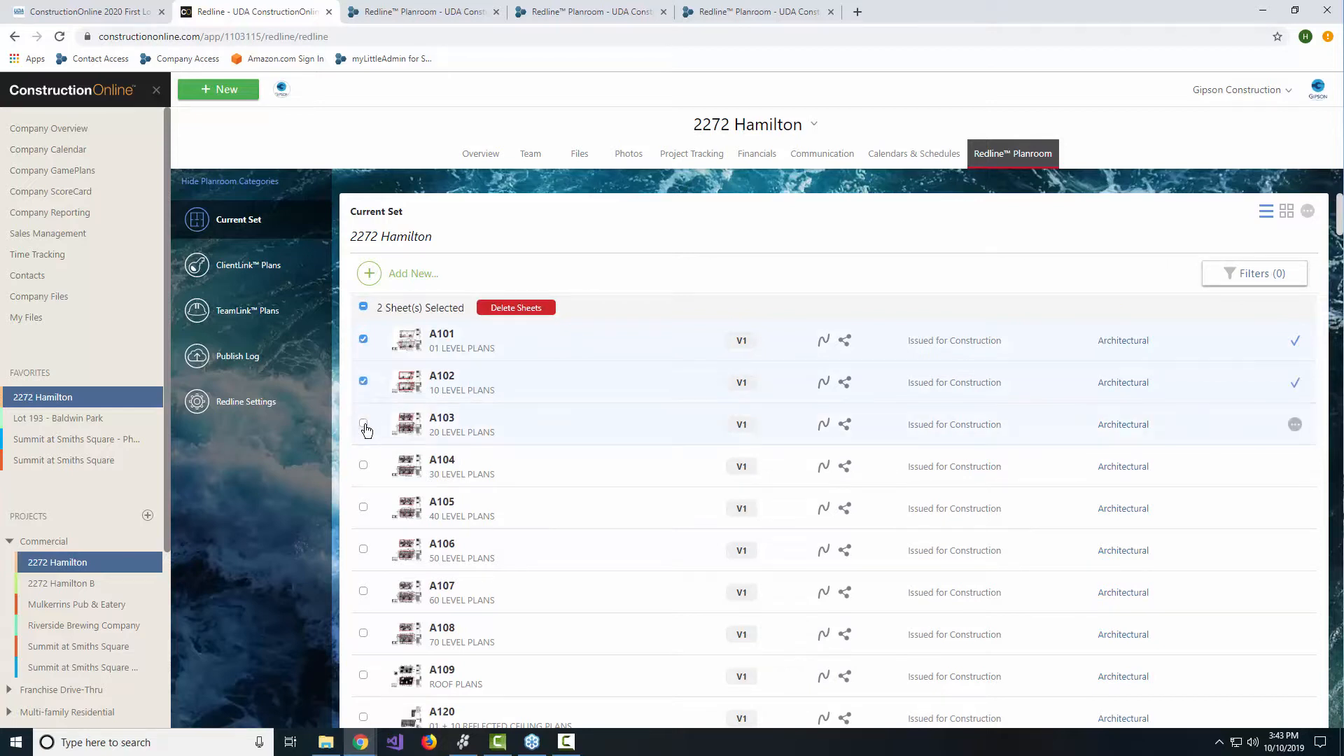
left_click(364, 424)
right_click(536, 392)
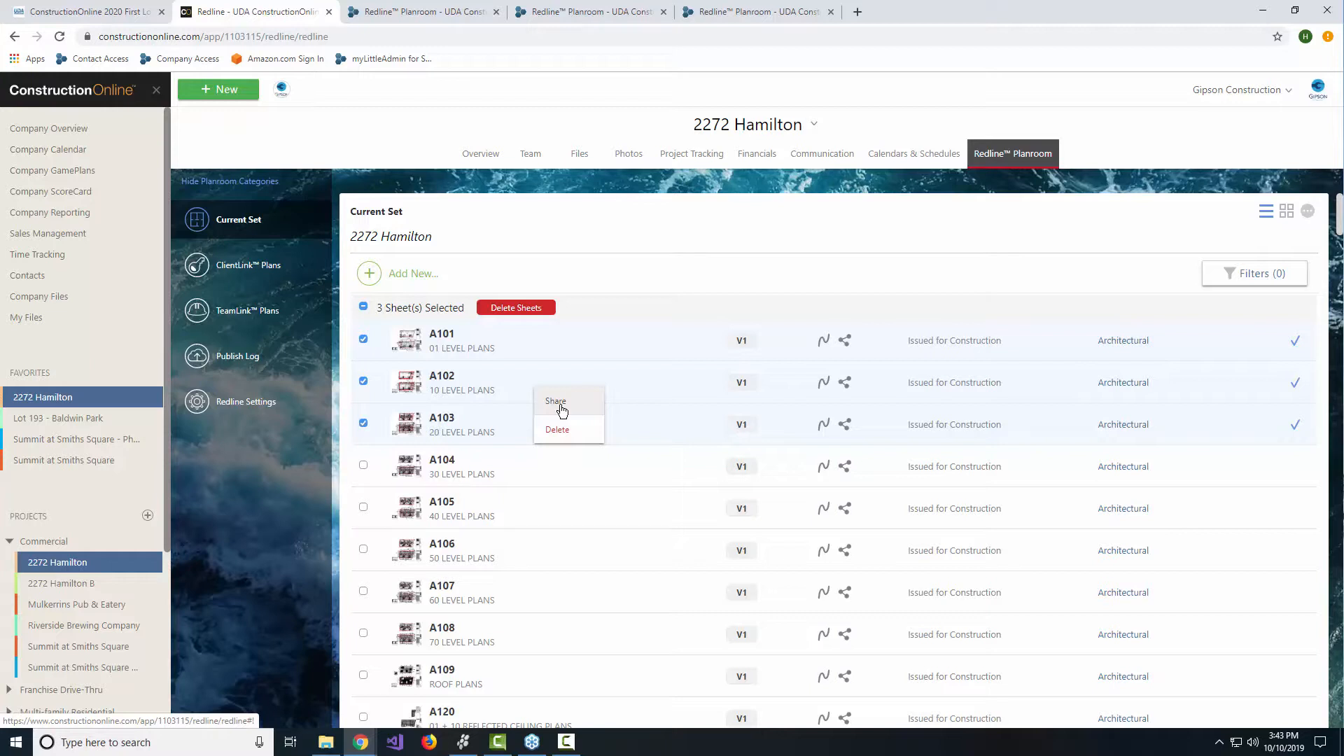
left_click(364, 308)
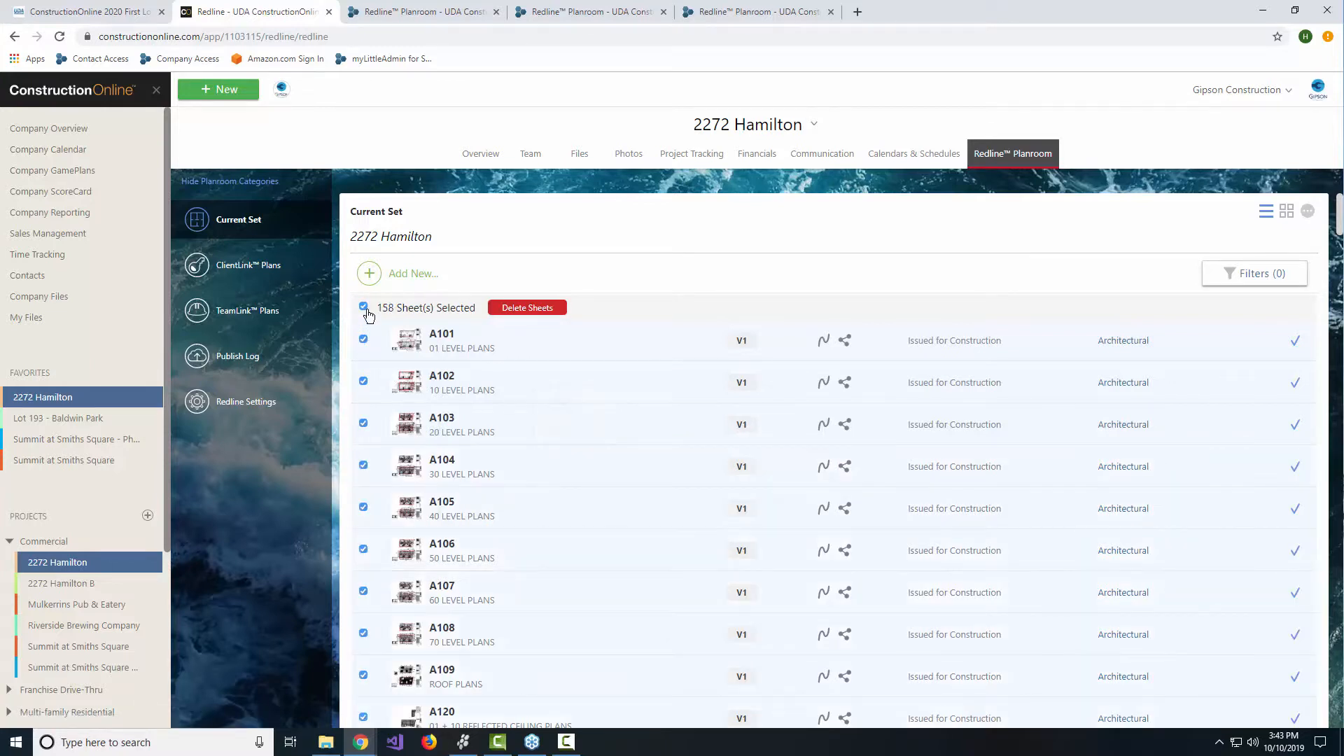
left_click(366, 310)
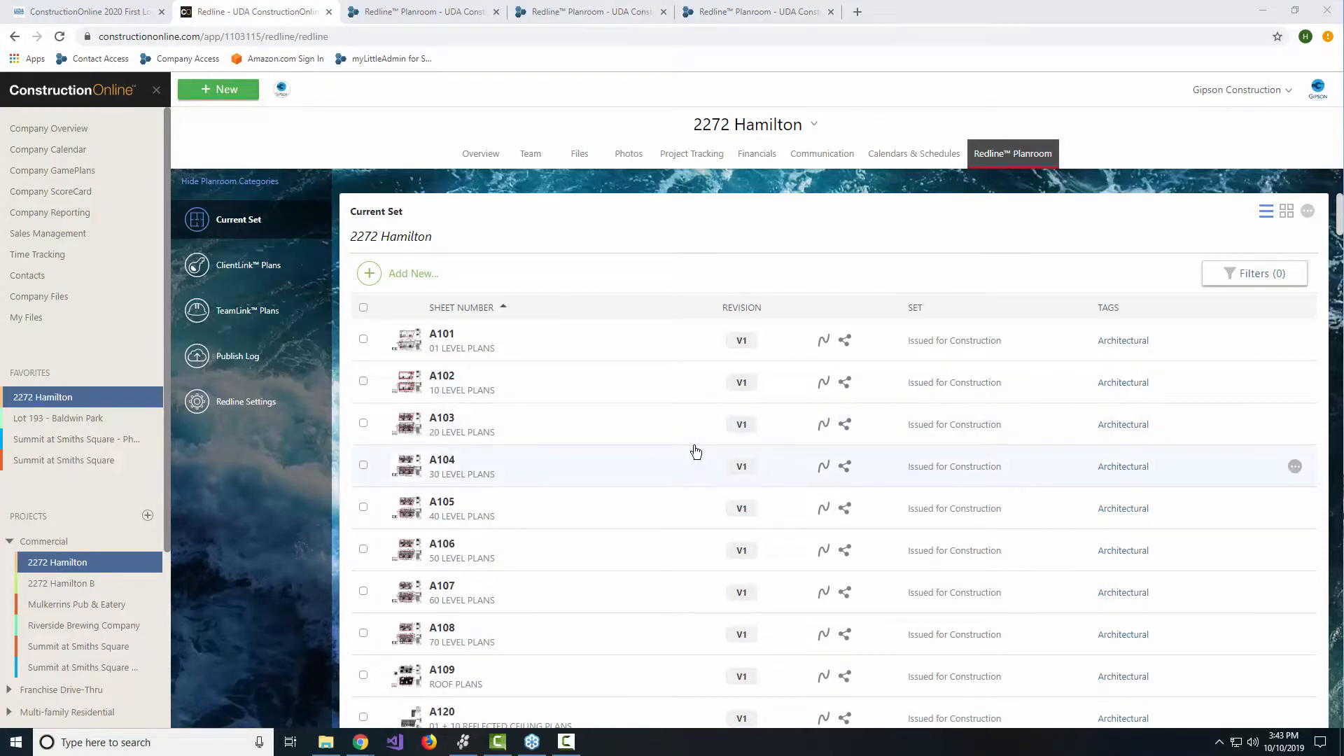
- Check the current set, the ClientLink Plans, the TeamLink Plans and the Publish Log of 2272 Hamilton
scroll(1030, 528, "down", 2)
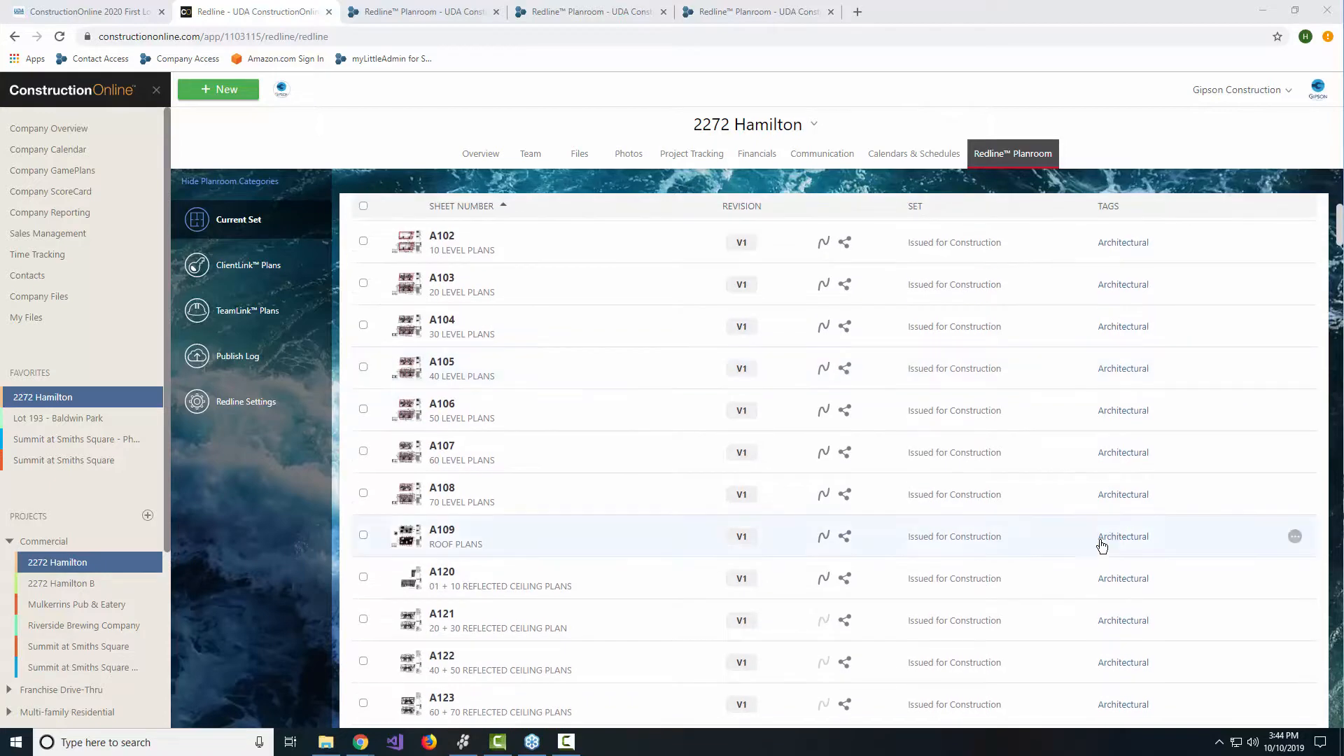
scroll(734, 516, "up", 2)
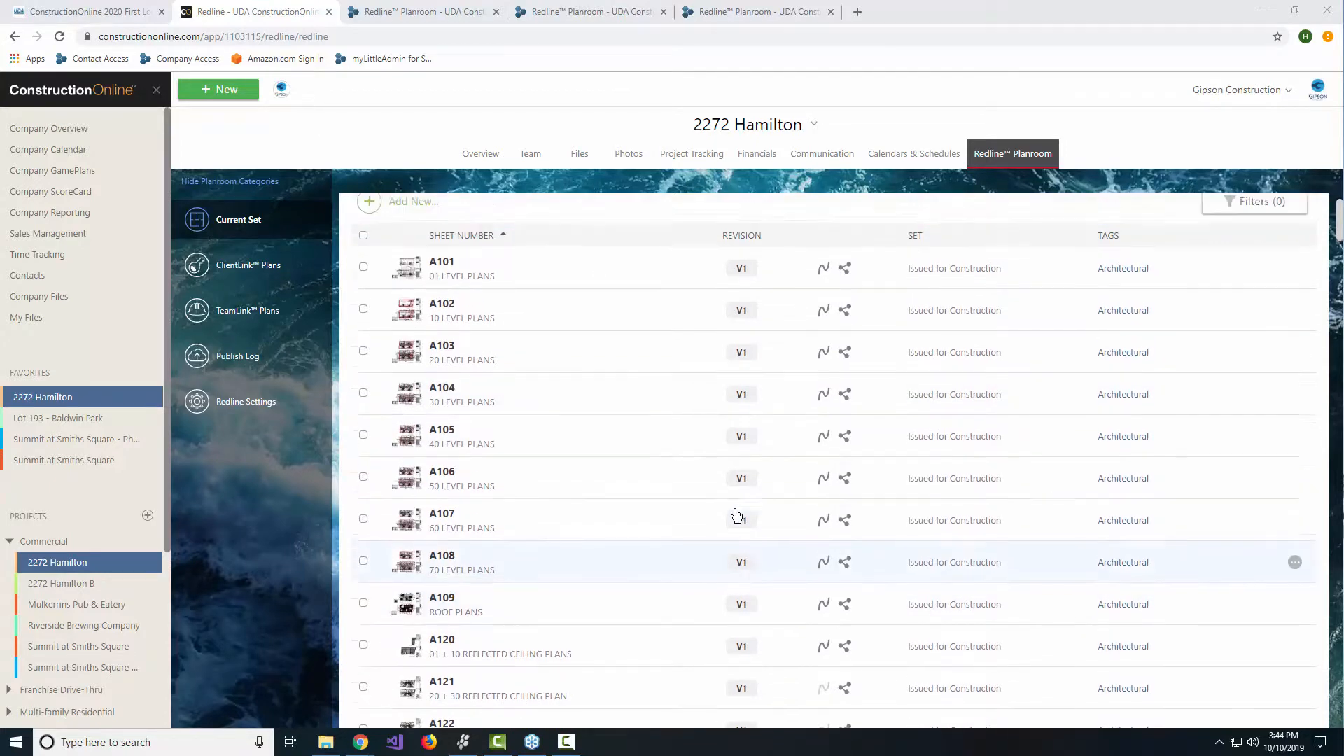
left_click(232, 282)
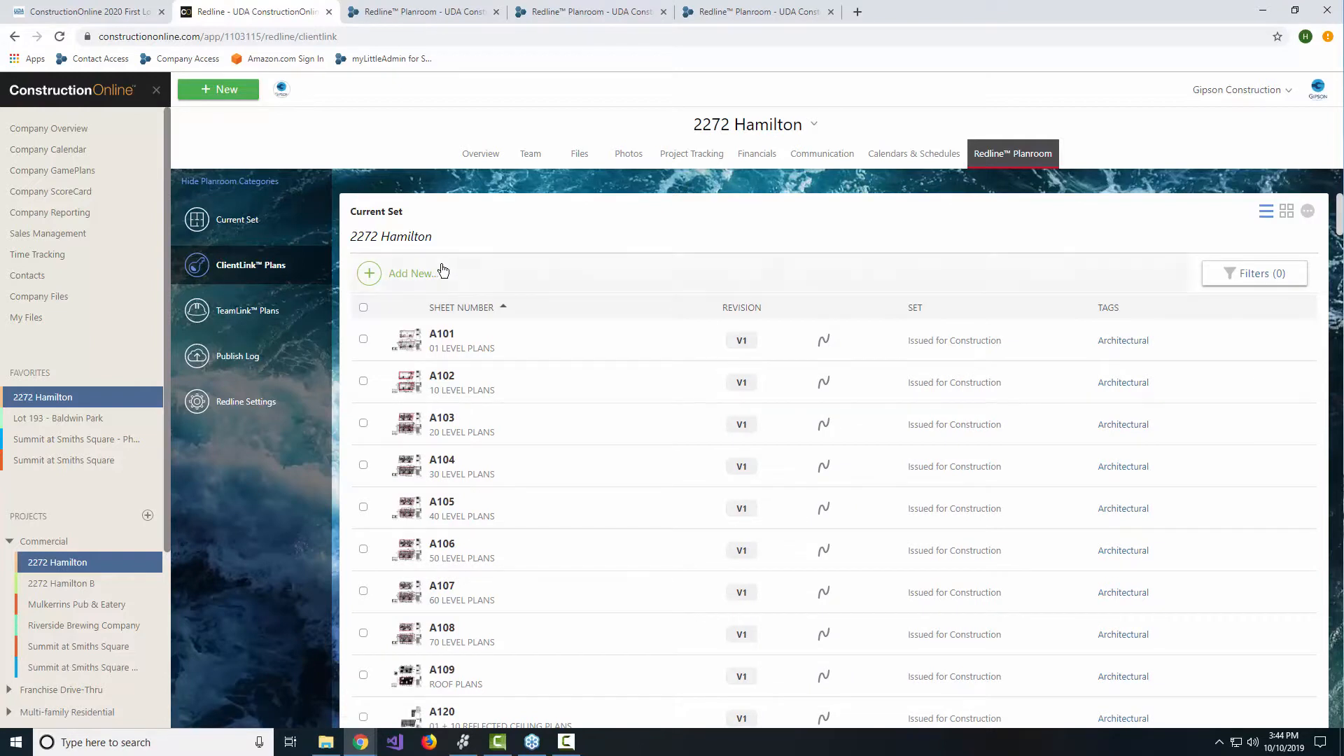
left_click(258, 312)
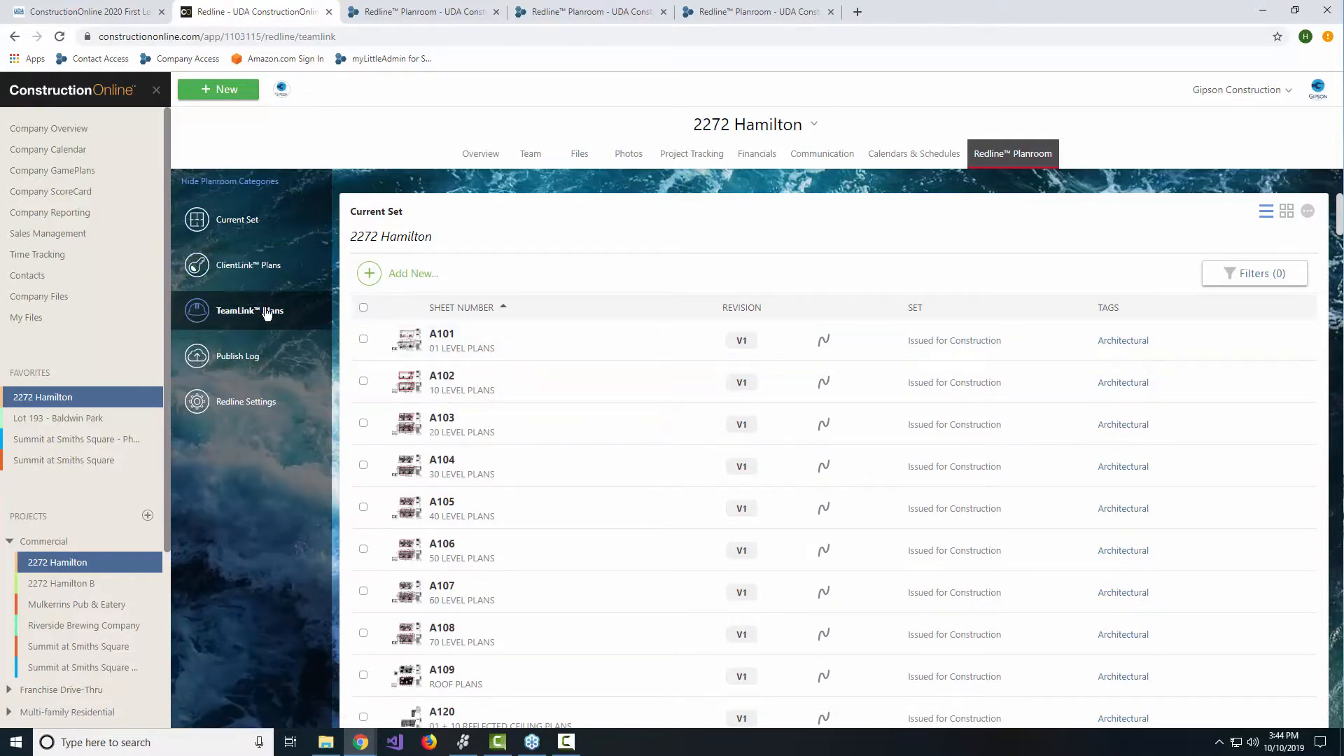
left_click(254, 224)
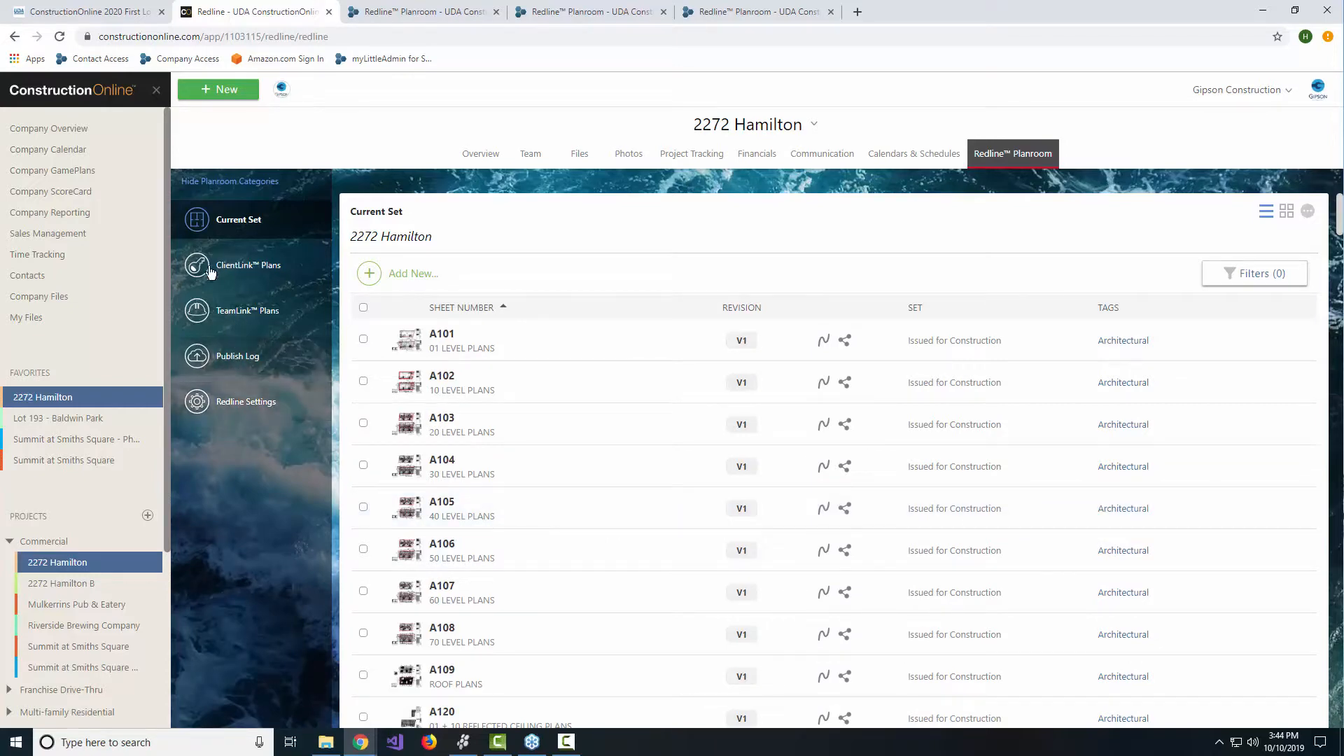
left_click(238, 357)
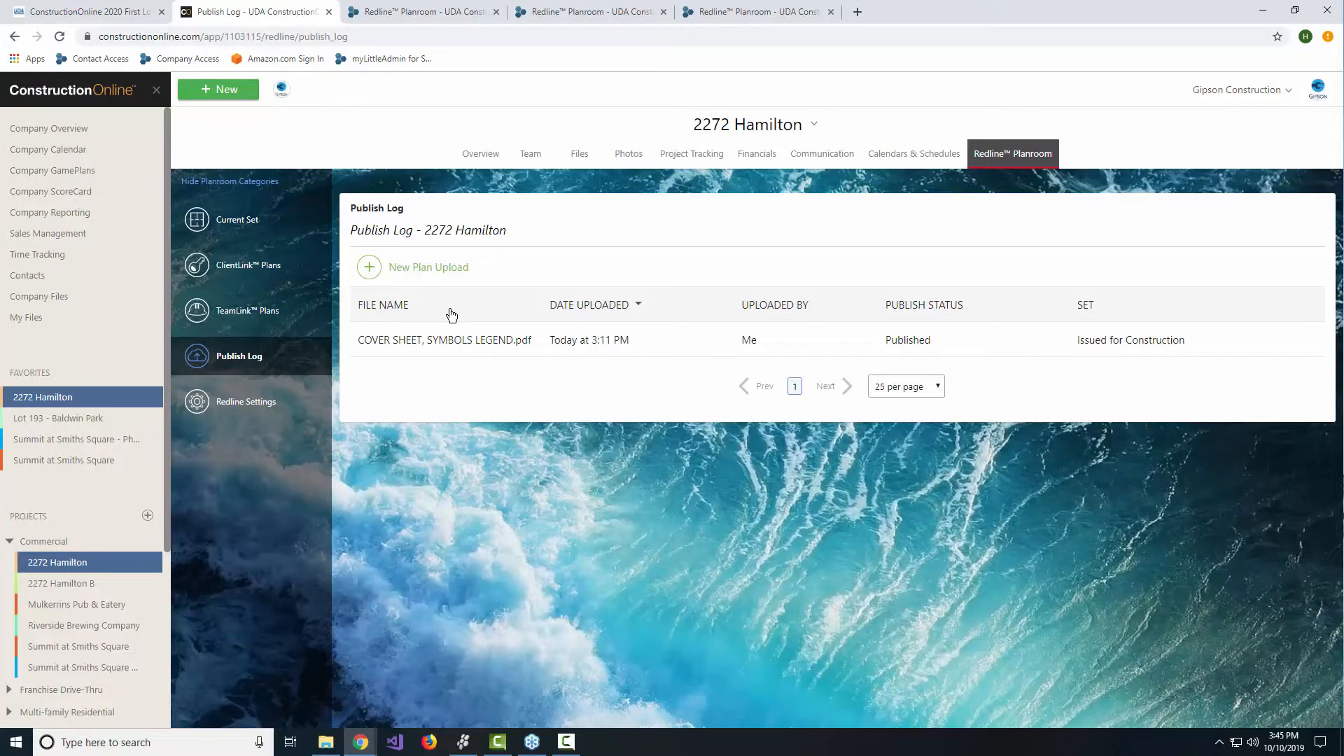
left_click(280, 223)
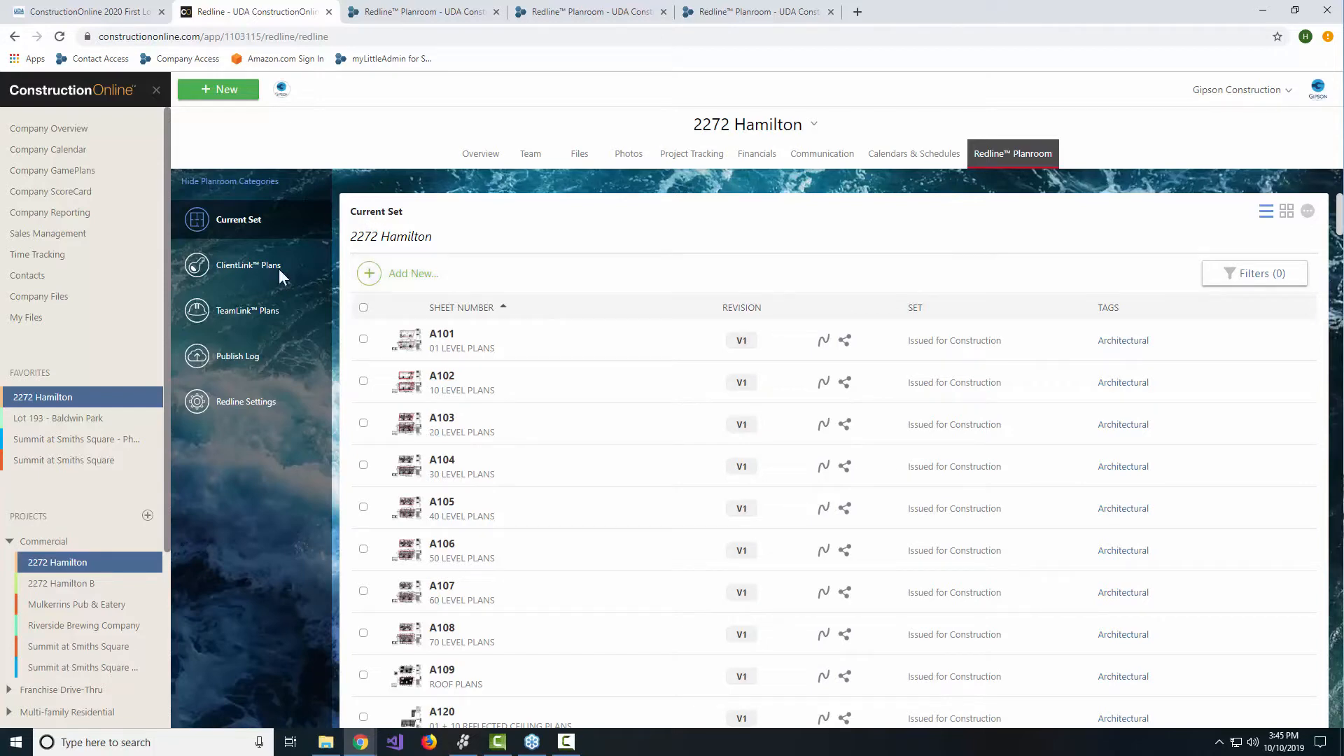
- Compare the Original and Revised revisions of sheet A-201 in the Lot 193 - Baldwin Park planroom
left_click(32, 423)
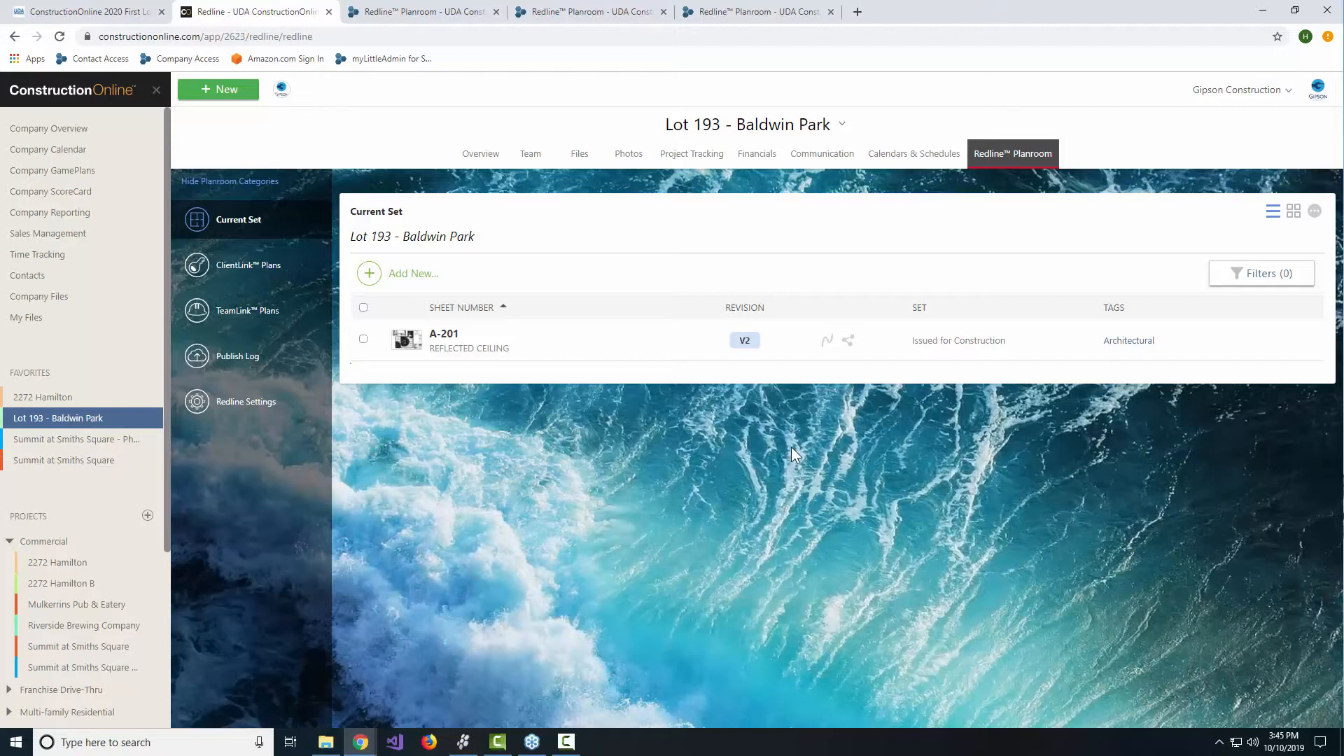
right_click(525, 346)
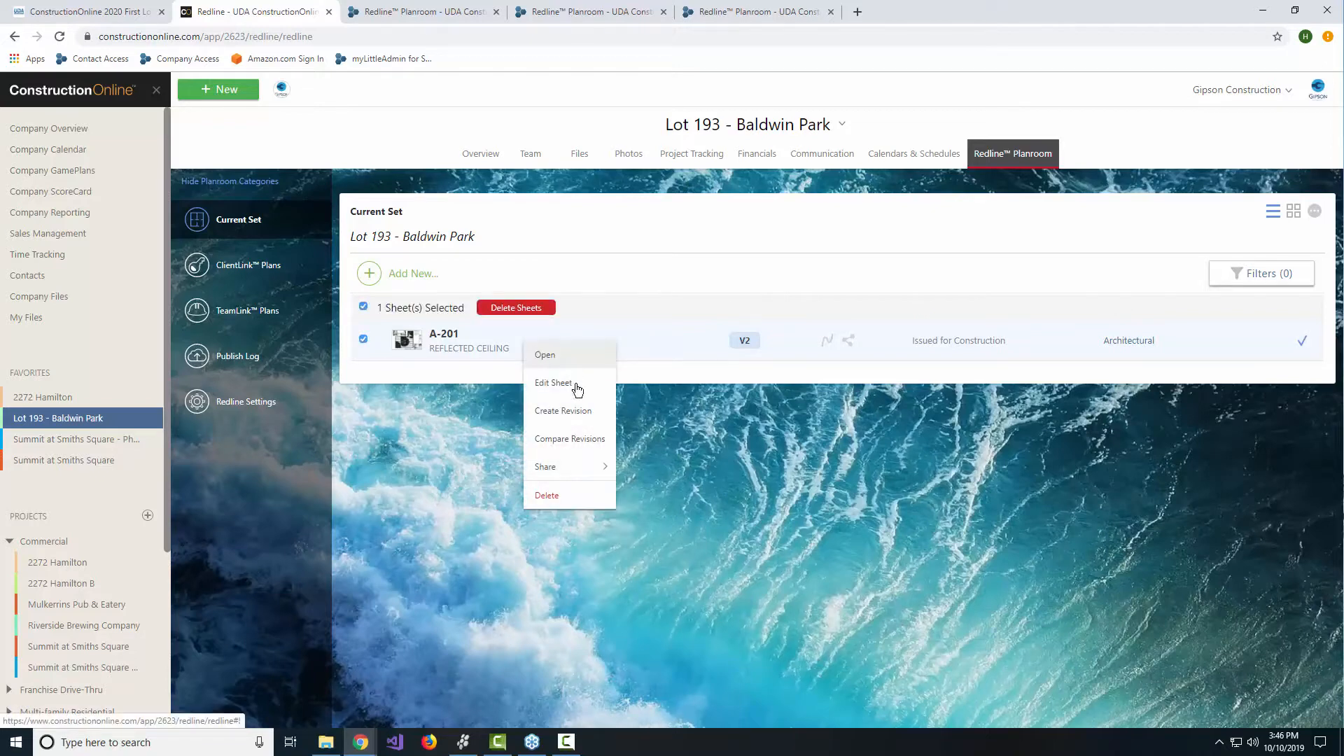
left_click(572, 439)
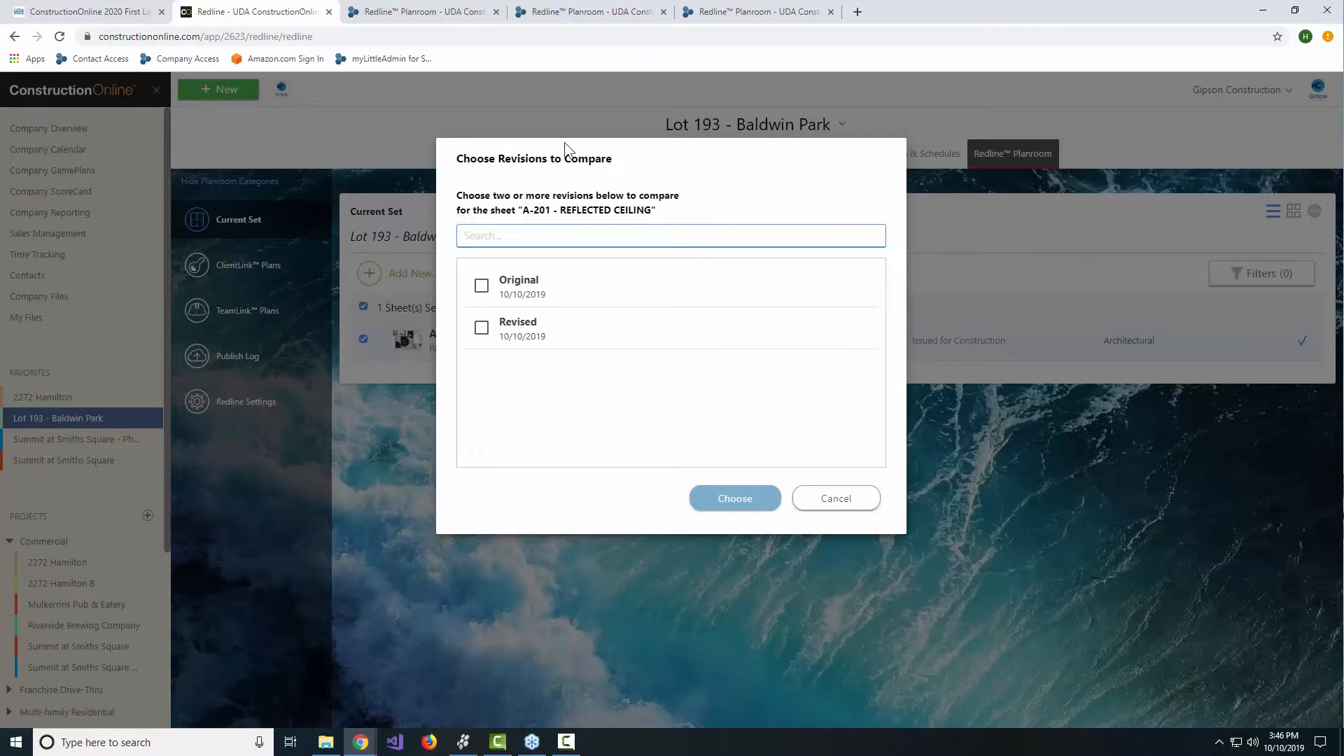
left_click_drag(533, 149, 692, 235)
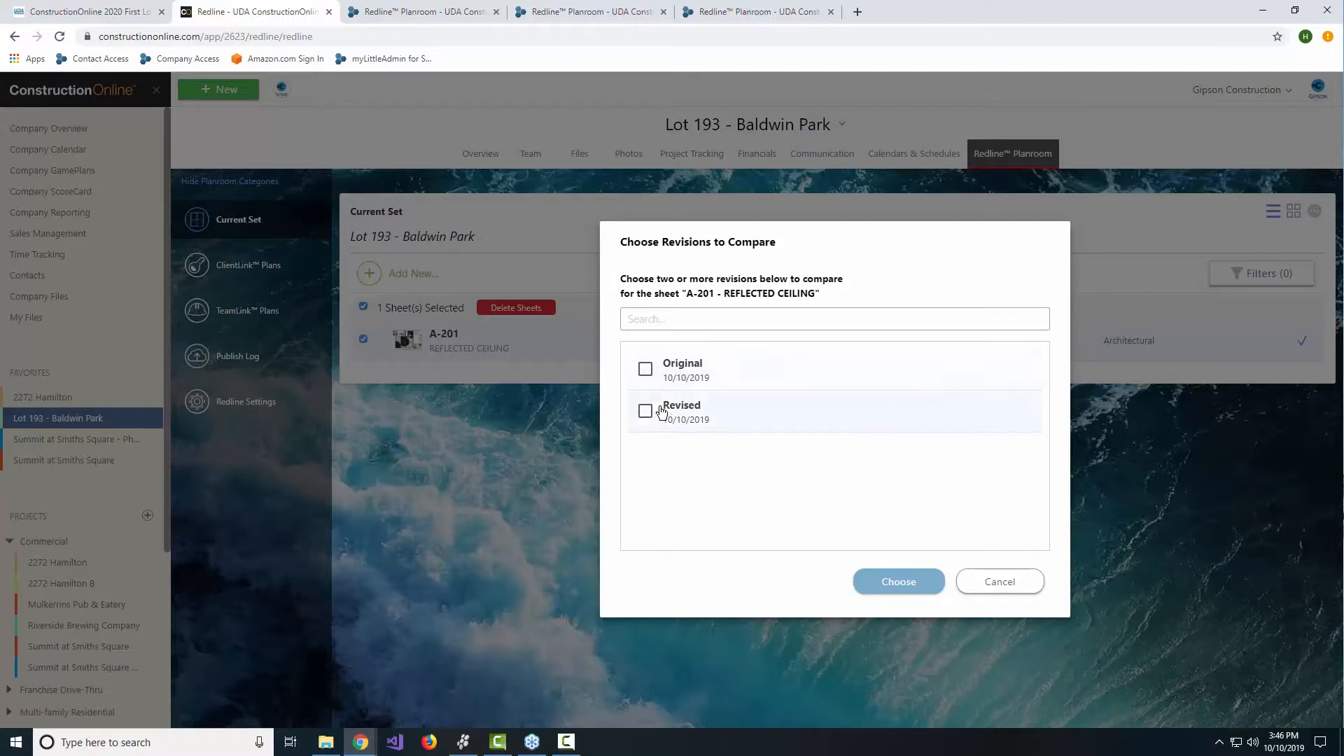
left_click(645, 370)
left_click(679, 421)
left_click(893, 587)
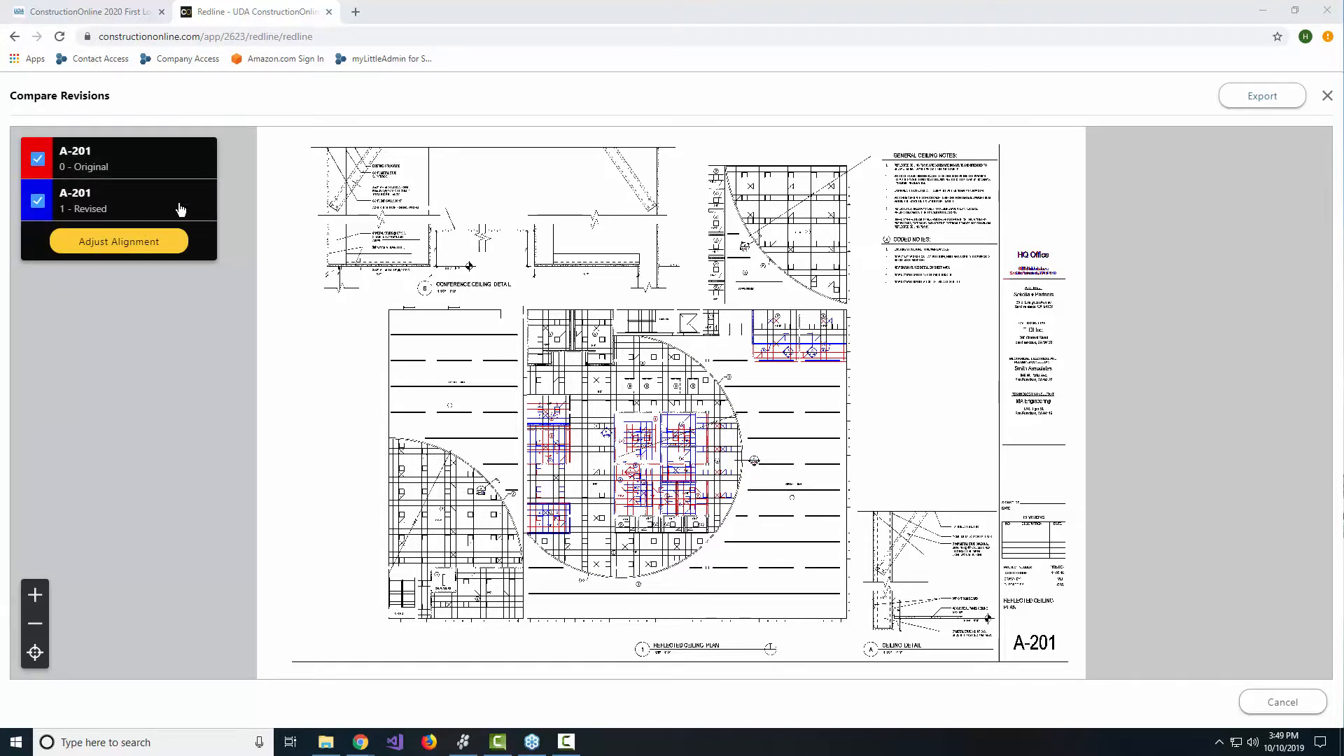
- View the Revised and Original versions of A-201 one at a time, and show both overlays together again
left_click(105, 164)
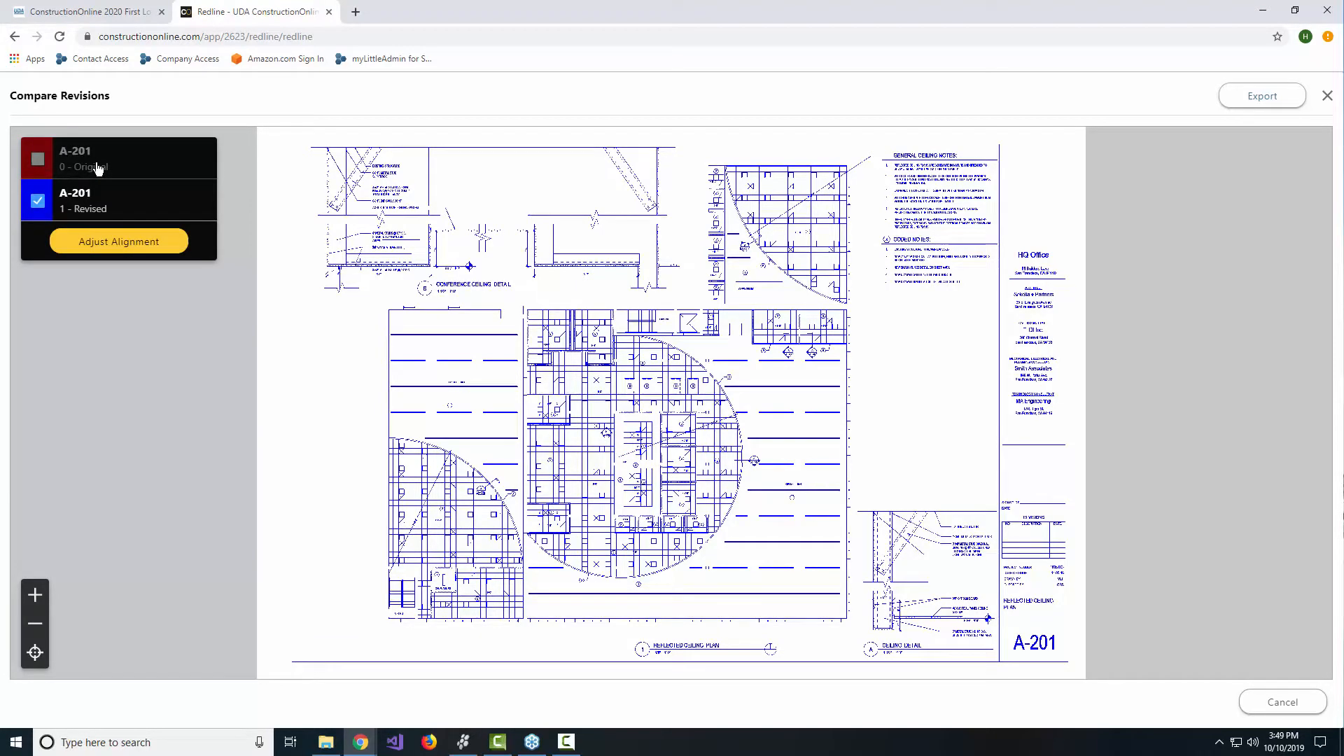
left_click(101, 167)
left_click(100, 204)
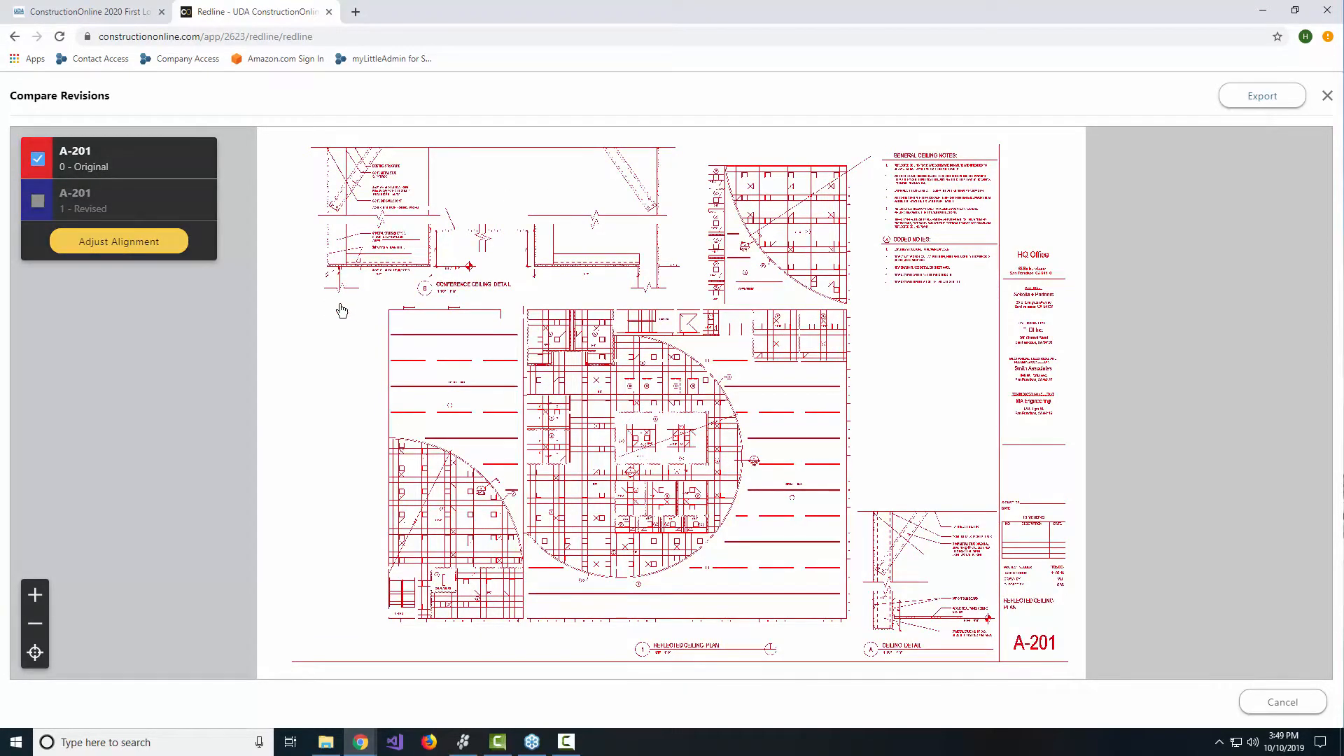
left_click(132, 201)
- Examine the red and blue differences in the reflected ceiling plan's central rooms, the ceiling detail and the title block
scroll(600, 316, "up", 5)
scroll(600, 316, "down", 3)
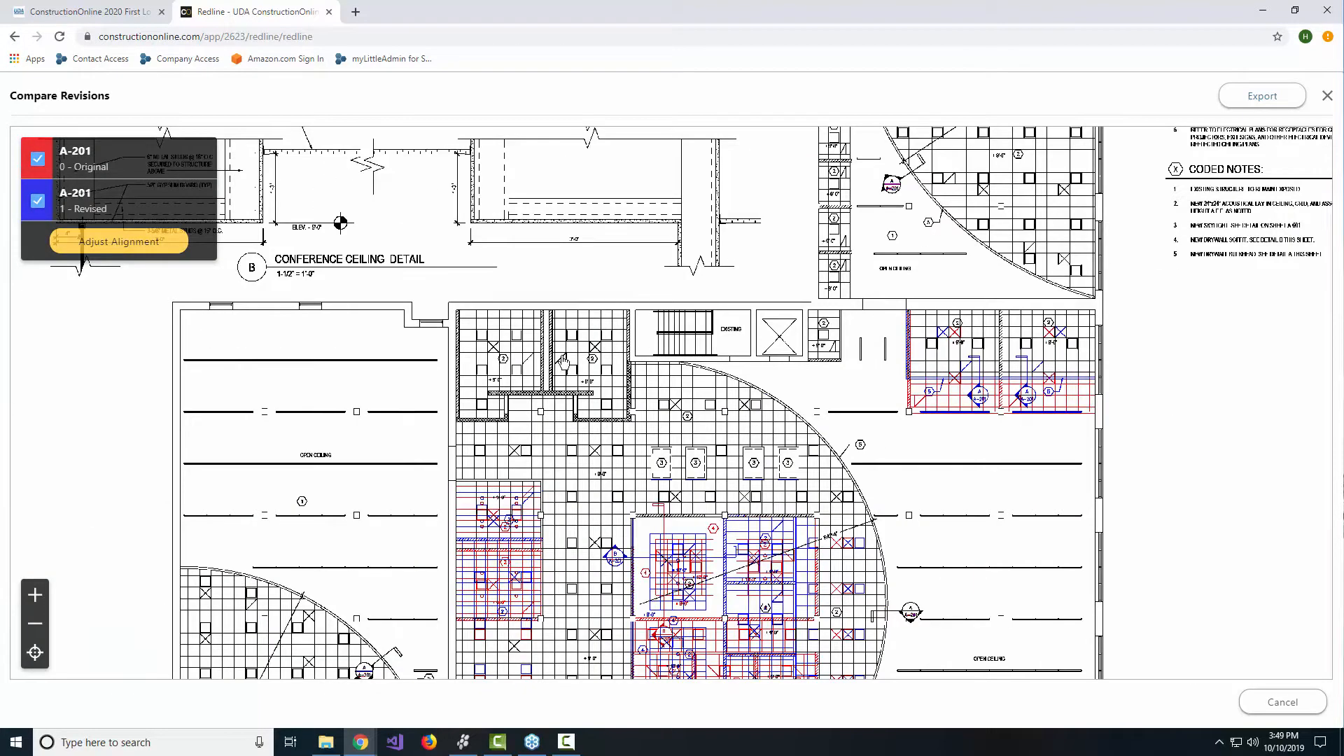
left_click_drag(559, 427, 464, 238)
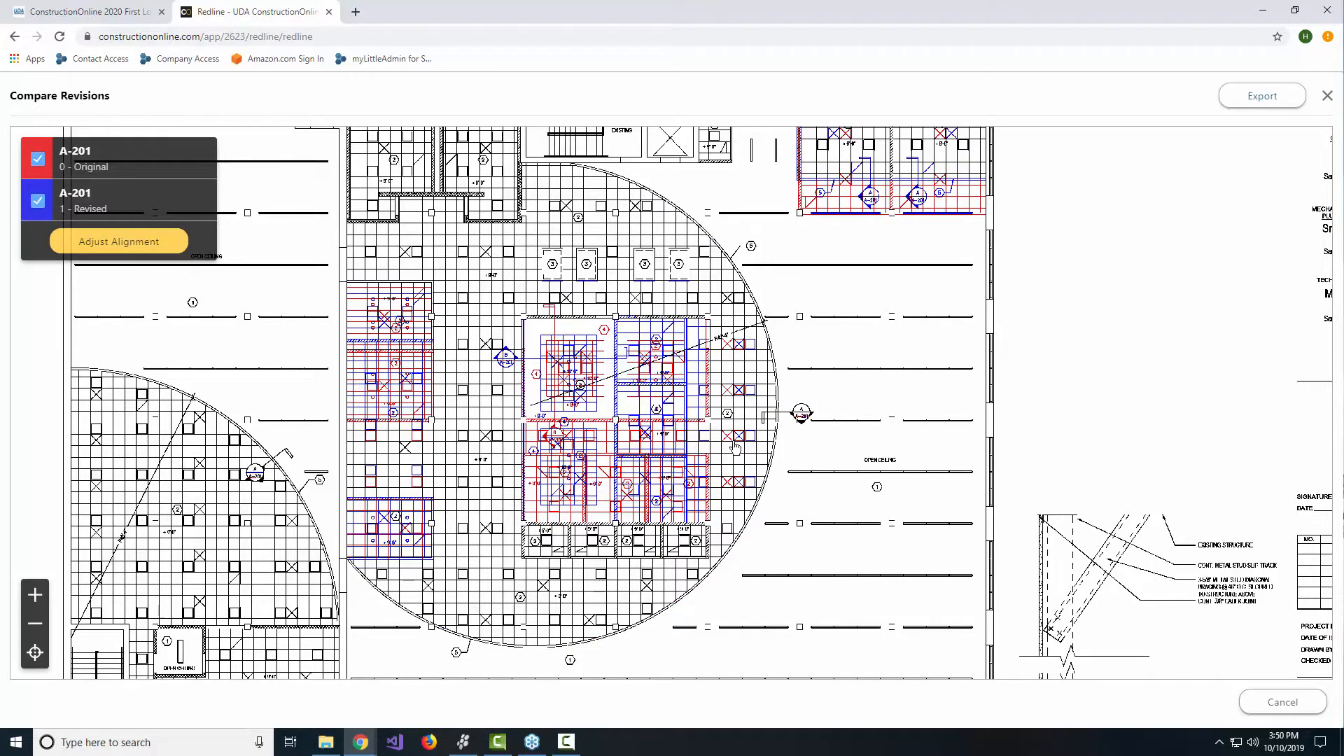
scroll(741, 443, "up", 3)
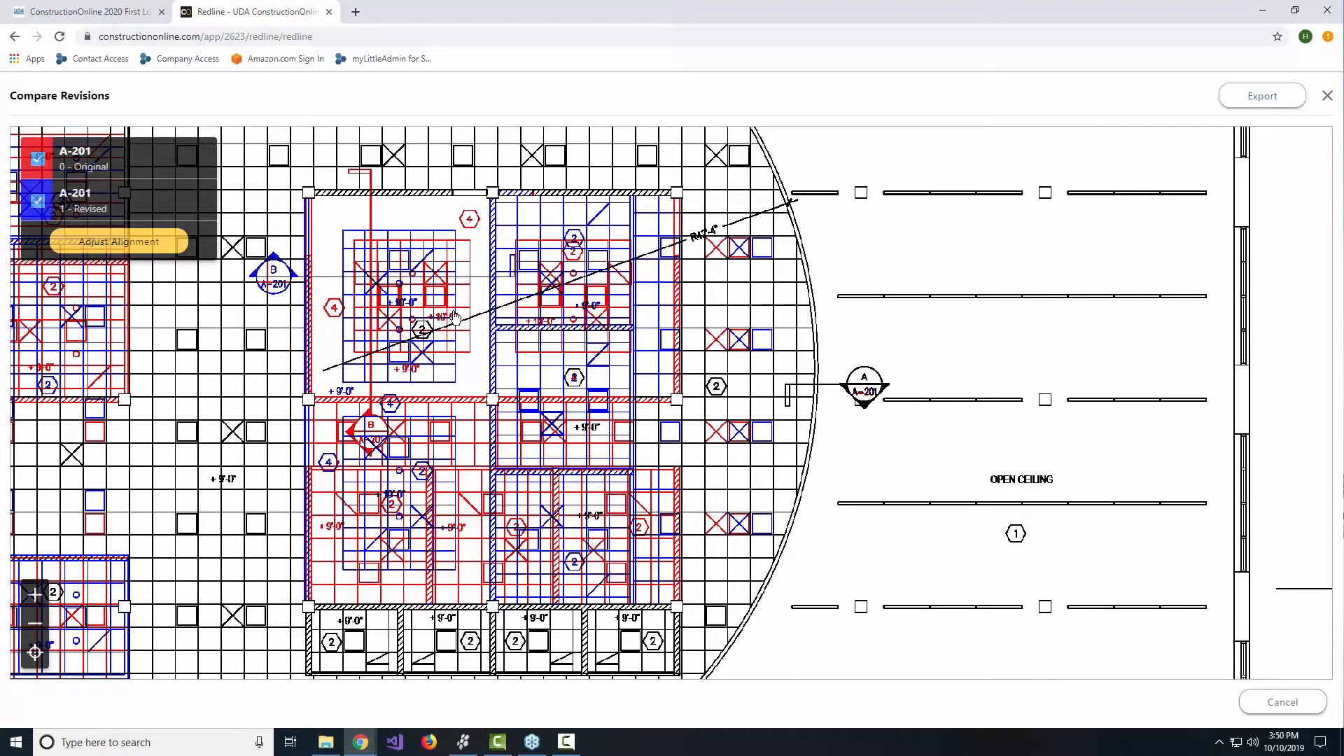
scroll(919, 469, "down", 2)
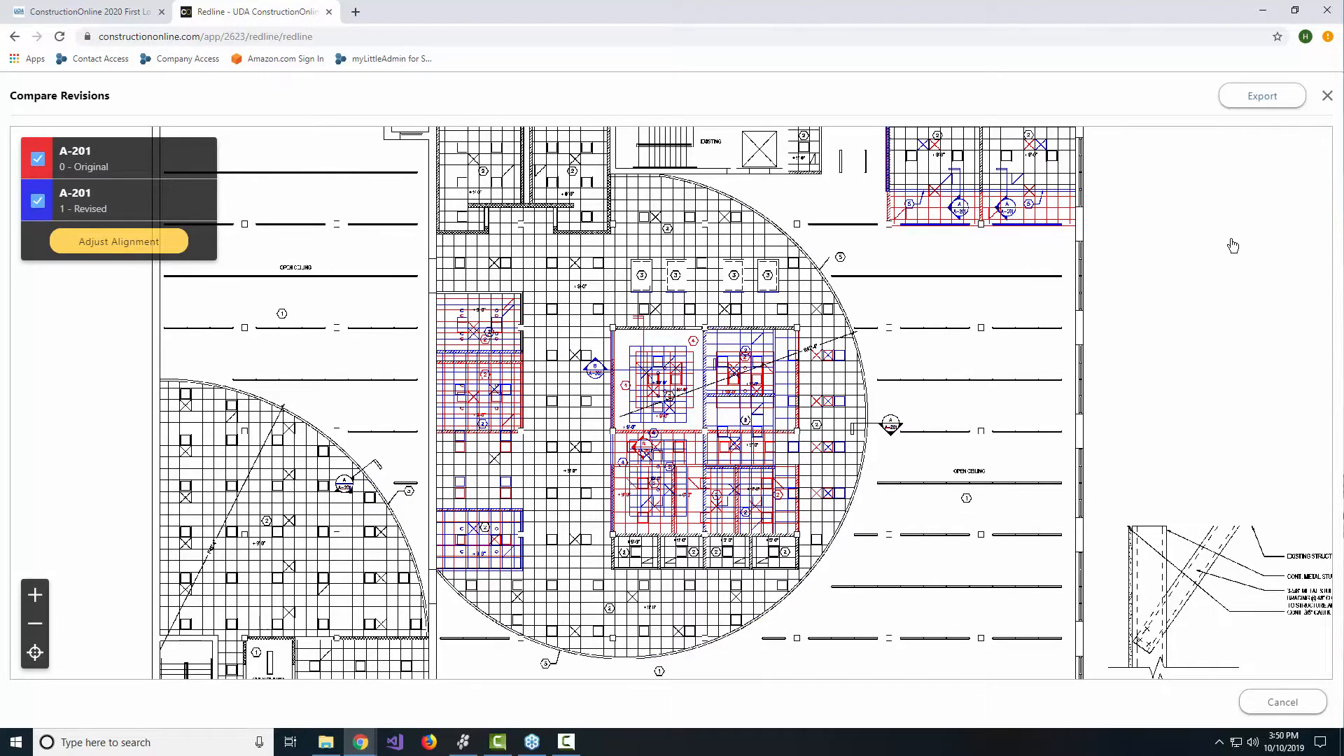
left_click(1250, 105)
left_click(114, 252)
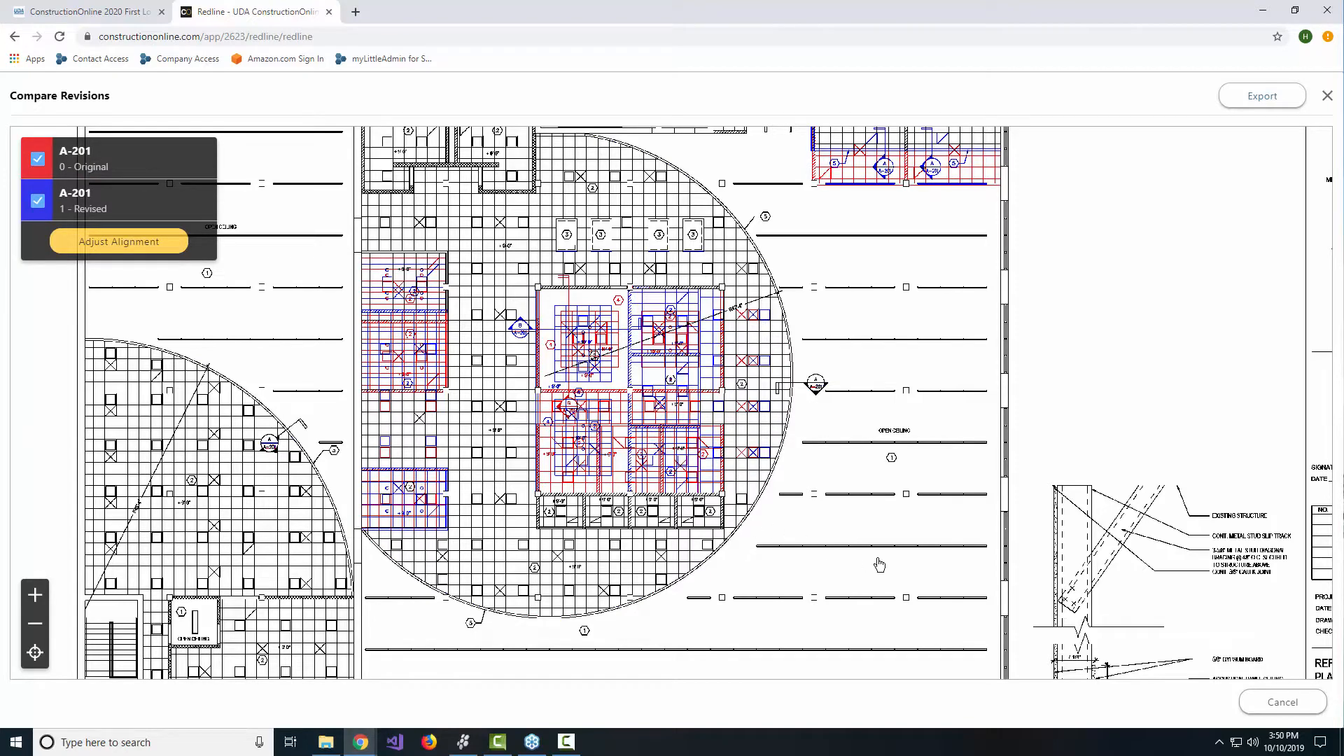
mouse_move(1132, 468)
left_mouse_down()
mouse_move(1039, 397)
mouse_move(914, 363)
left_mouse_up()
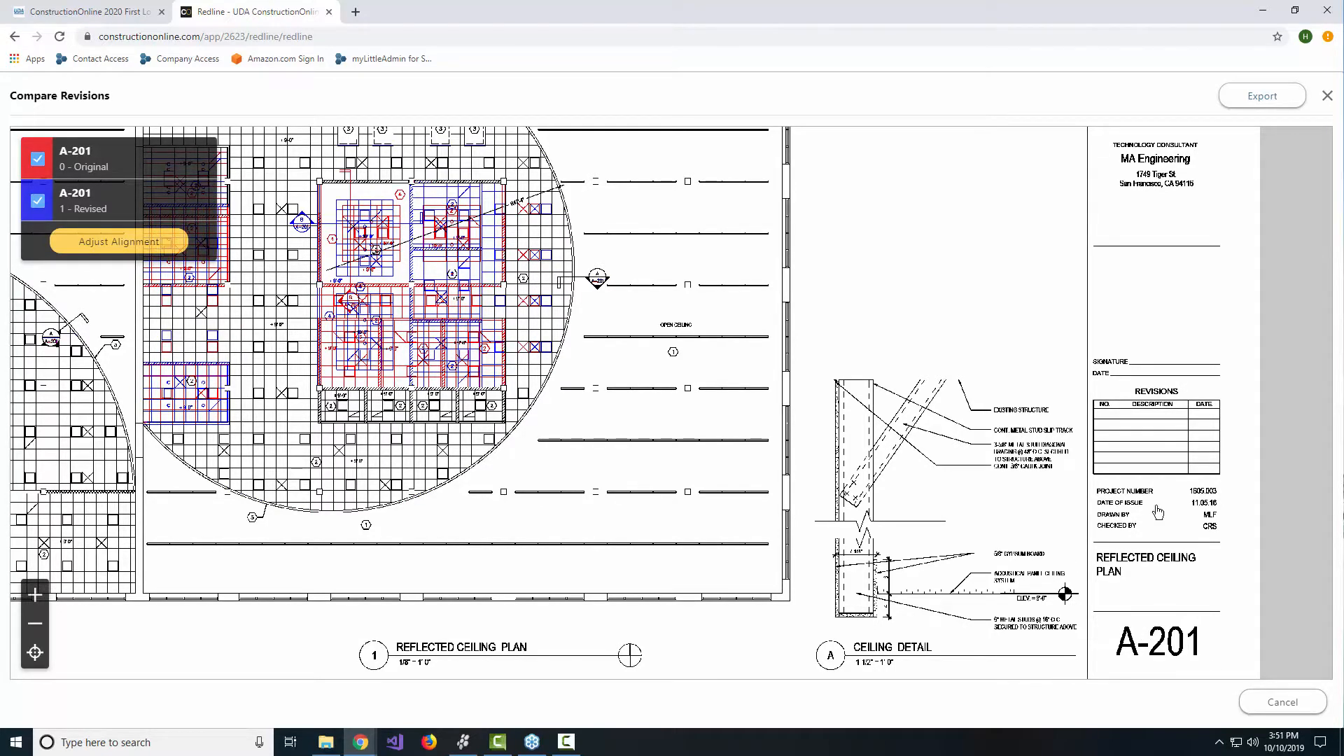
left_click_drag(1177, 594, 1068, 495)
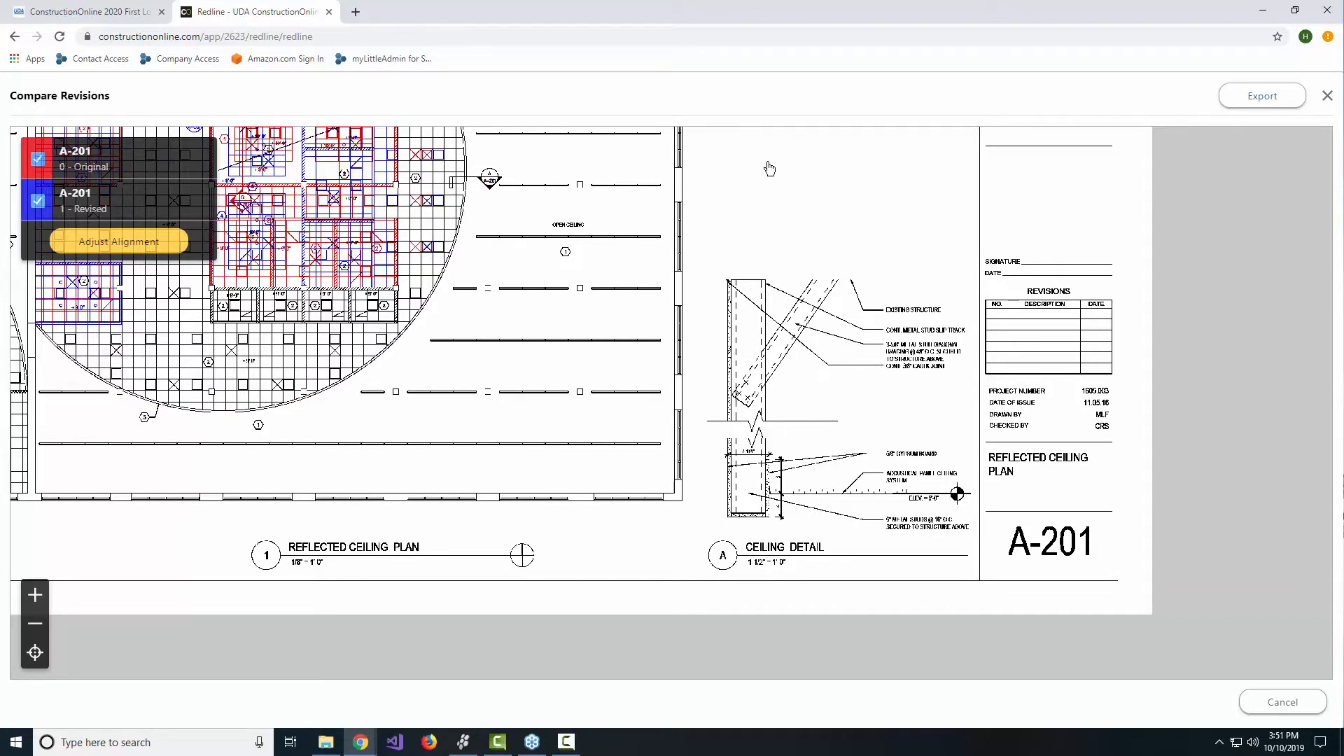
left_click_drag(442, 343, 620, 451)
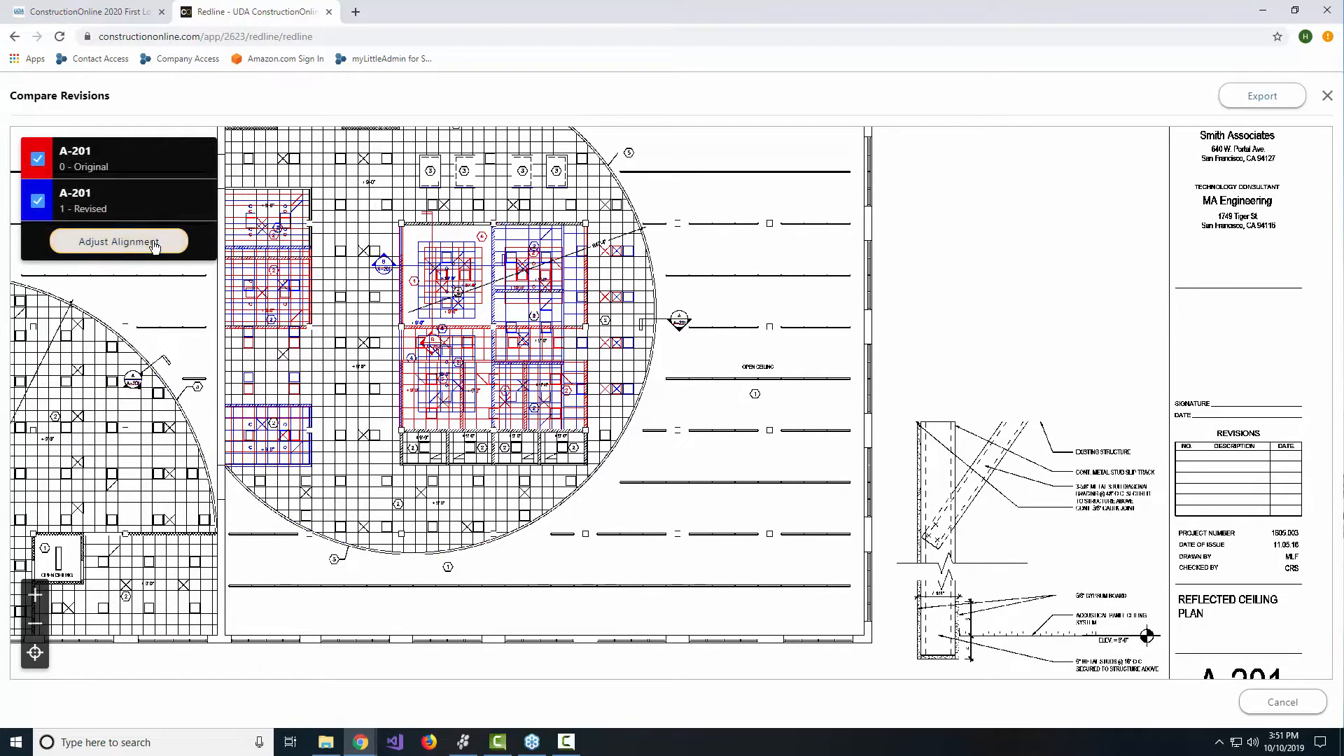
- Start adjusting the A-201 overlay alignment, and zoom to the selected area around the circular ceiling's curved edge for fine-tuning
left_click(91, 241)
scroll(582, 469, "up", 5)
scroll(831, 489, "down", 3)
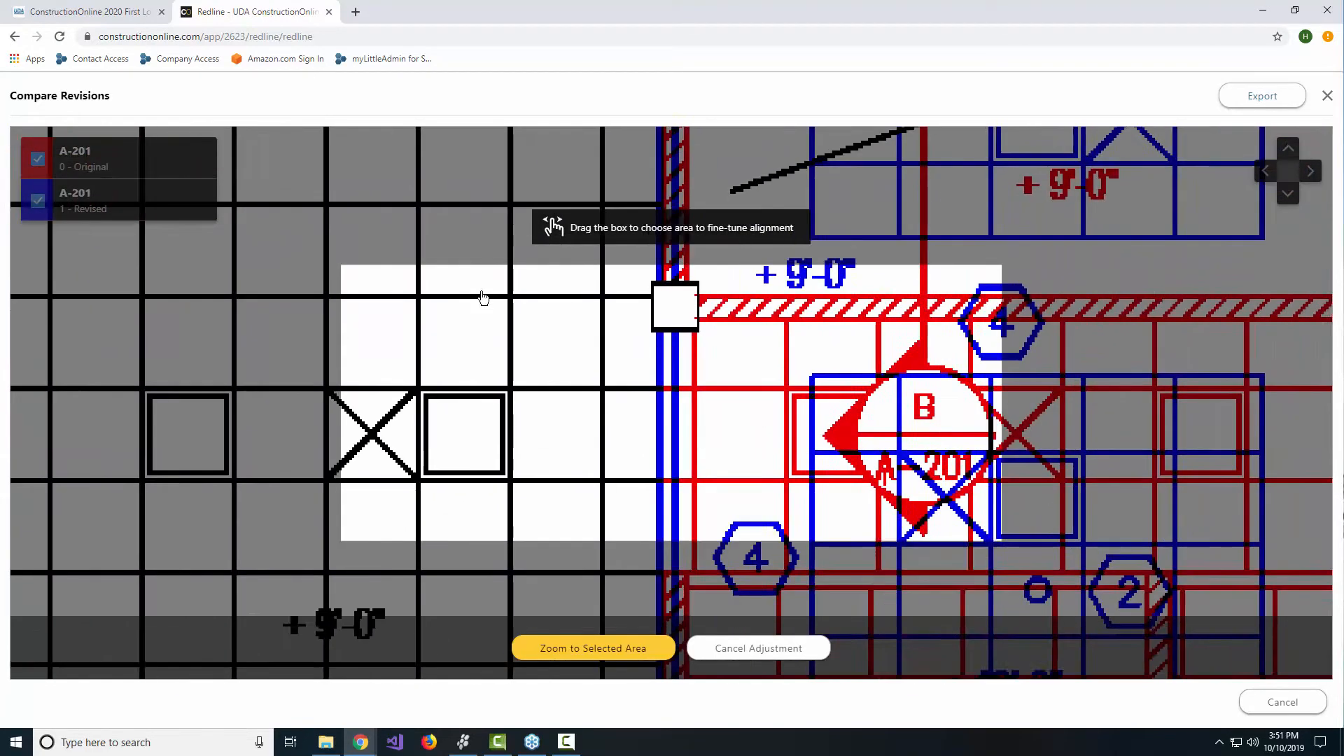
scroll(823, 363, "down", 3)
scroll(786, 399, "up", 4)
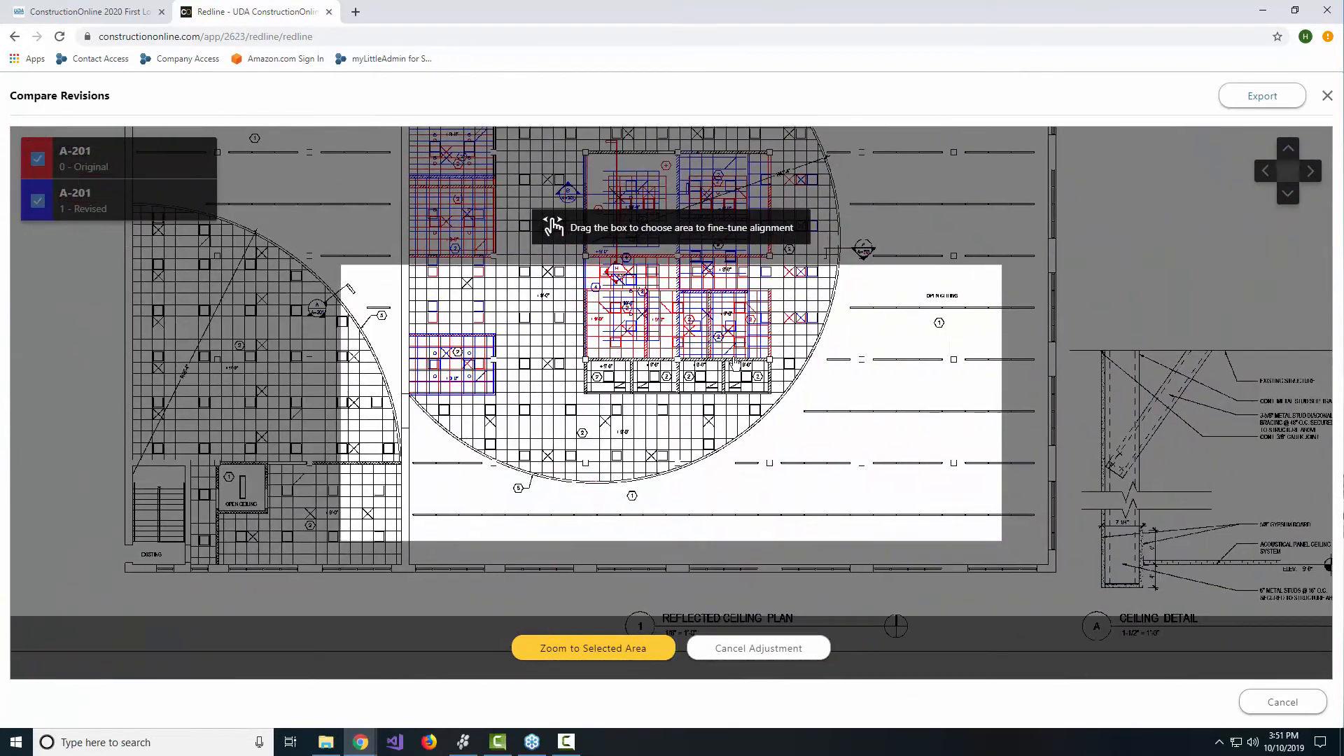
left_click_drag(728, 412, 752, 402)
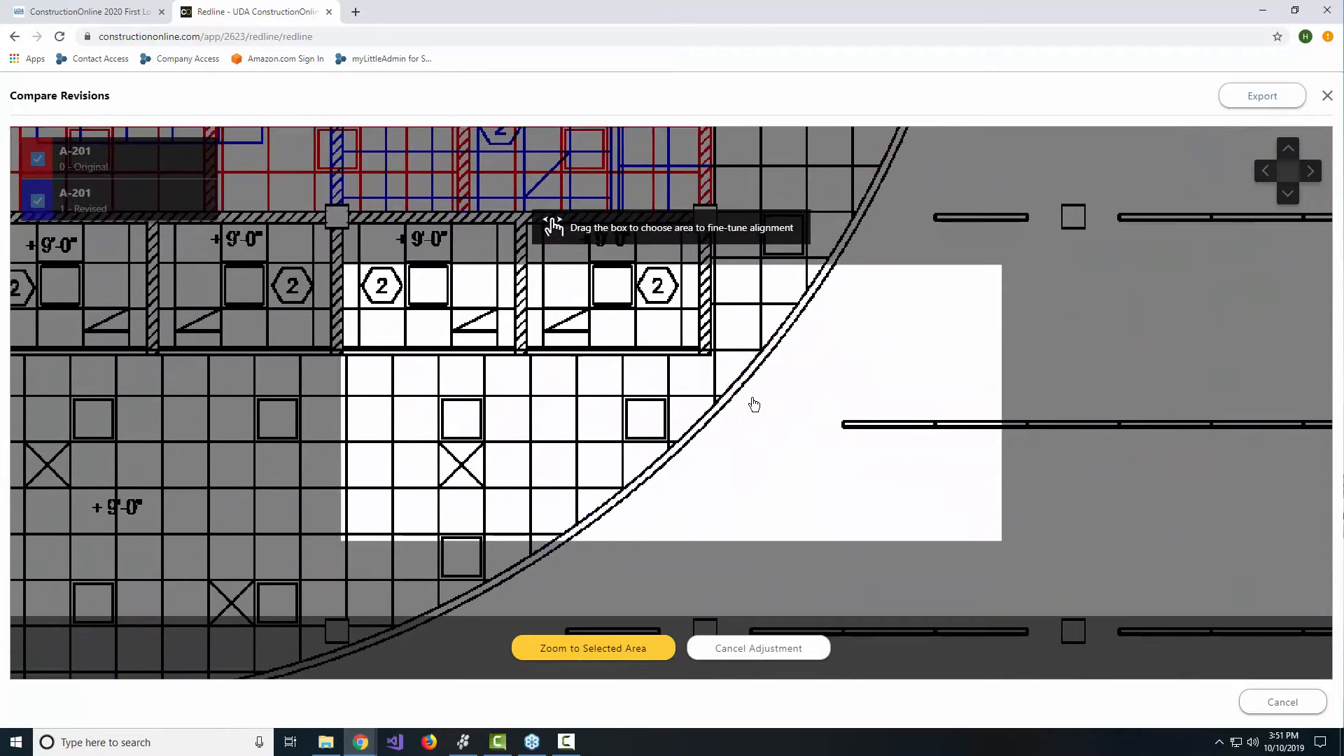
left_click(620, 650)
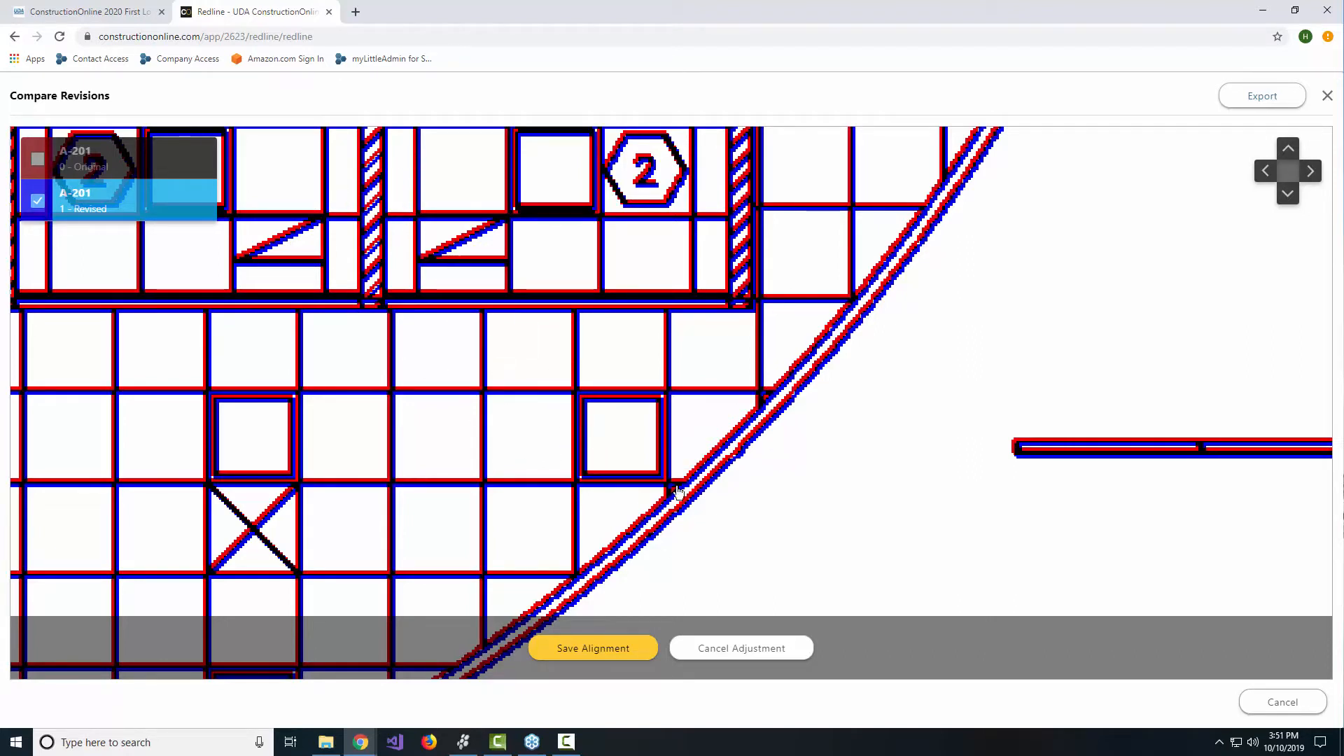
- Nudge the Revised overlay up, down and left until its lines coincide with the Original, and save the alignment
left_click(1292, 148)
left_click(1292, 148)
left_click(1292, 148)
left_click(1292, 148)
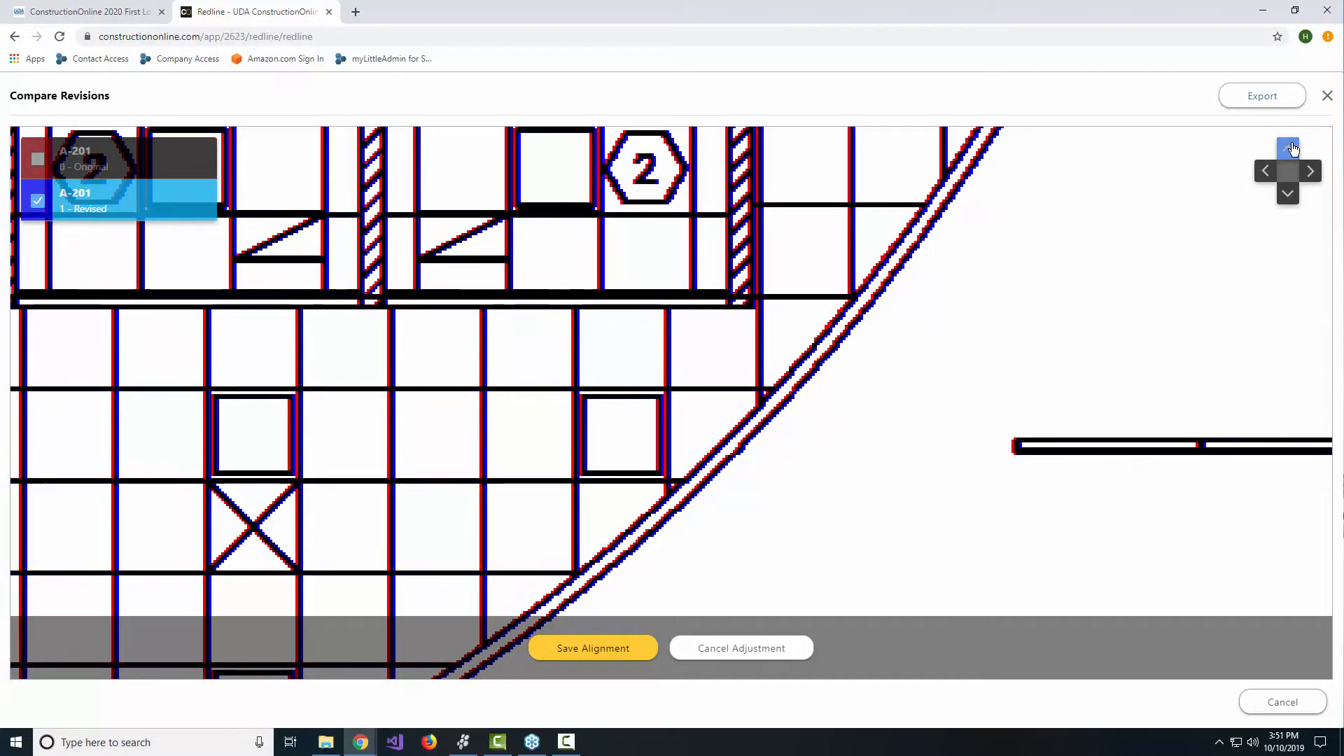
left_click(1292, 148)
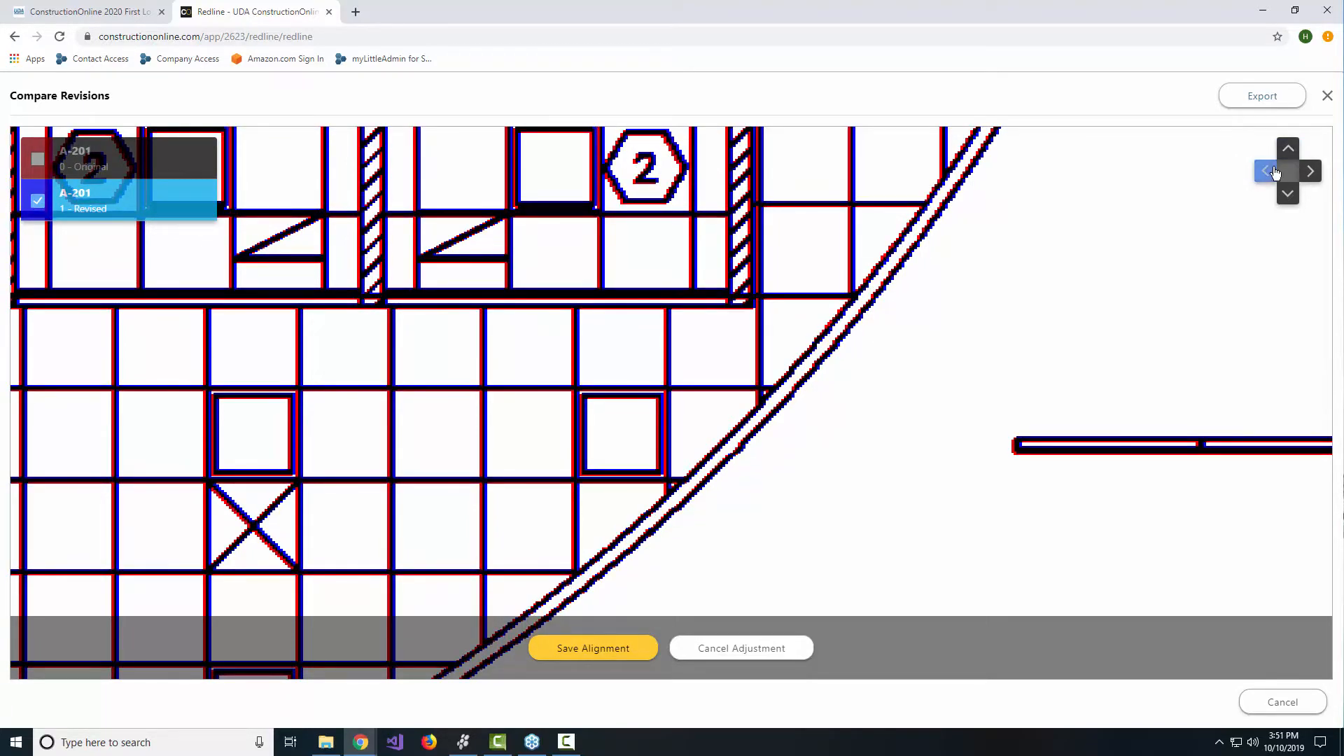
left_click(1265, 171)
left_click(1265, 171)
left_click(1292, 153)
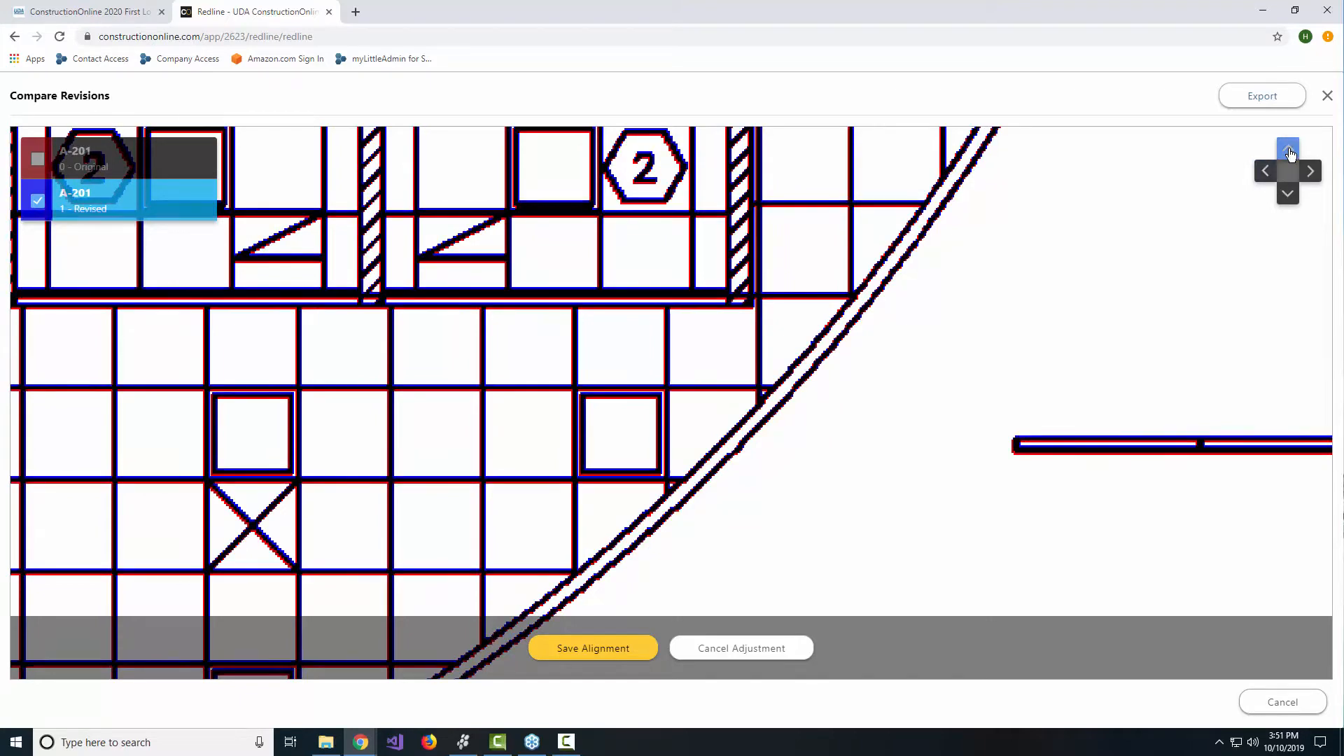
left_click(1292, 195)
left_click(1292, 195)
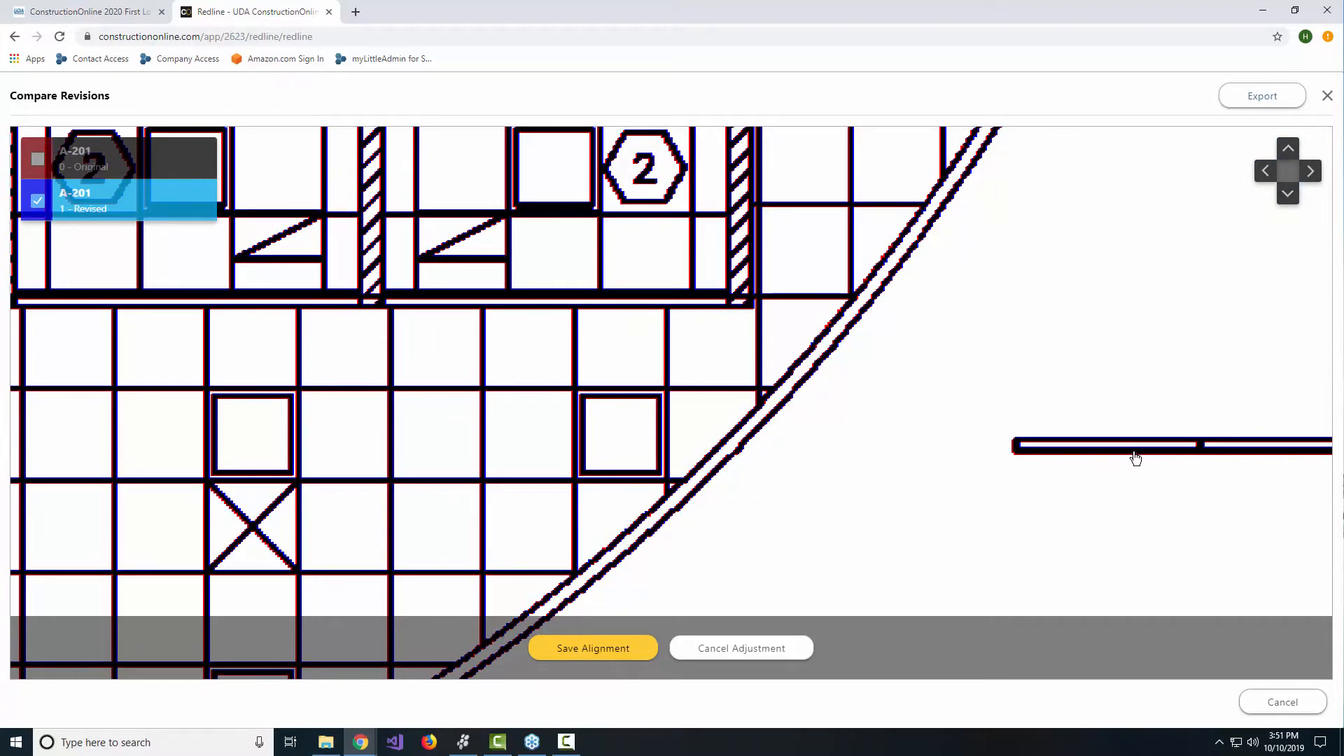
left_click(1289, 194)
left_click(1260, 179)
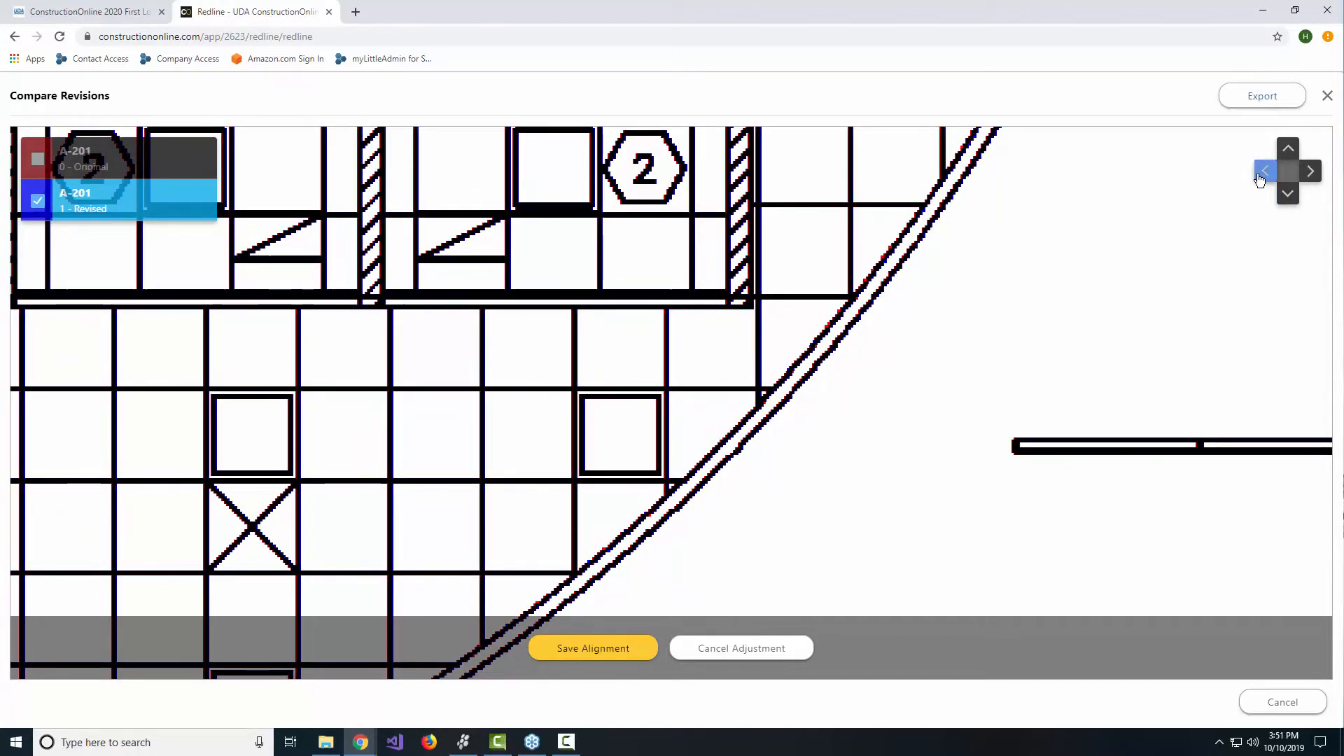
left_click(1260, 179)
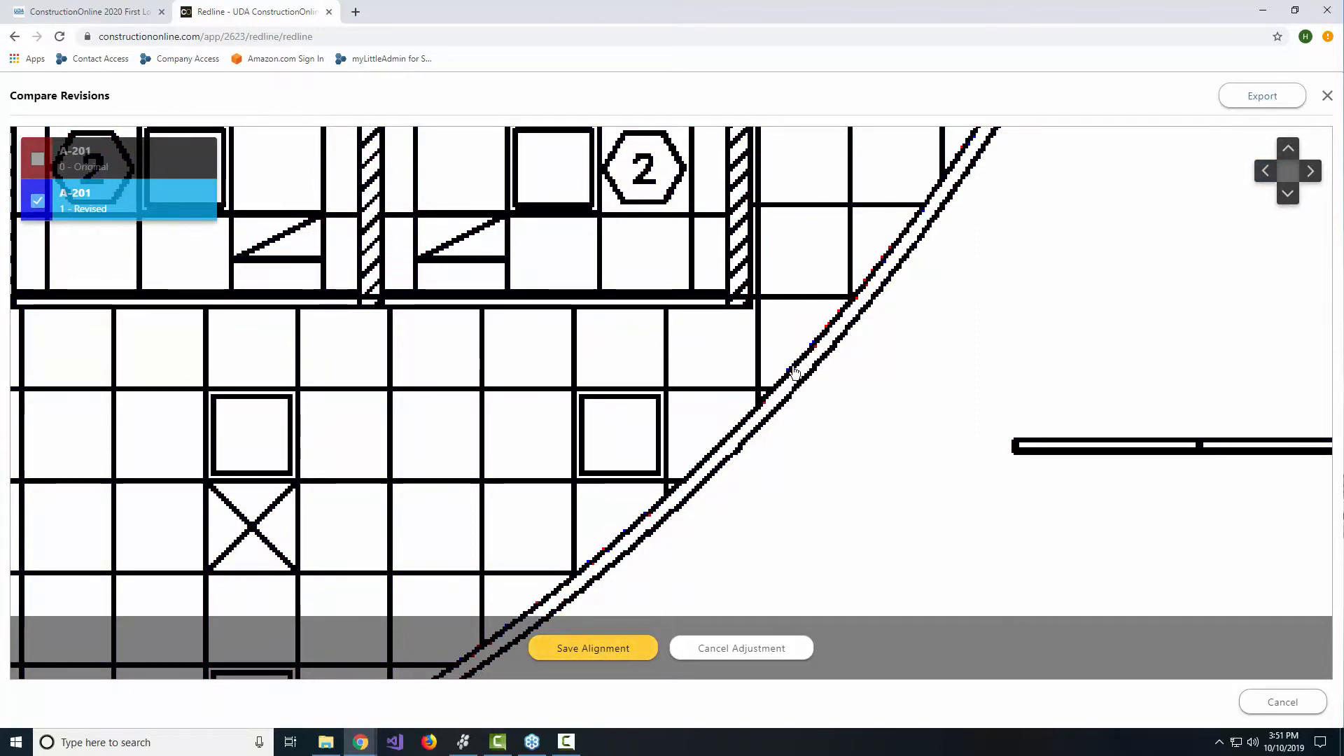
left_click(598, 660)
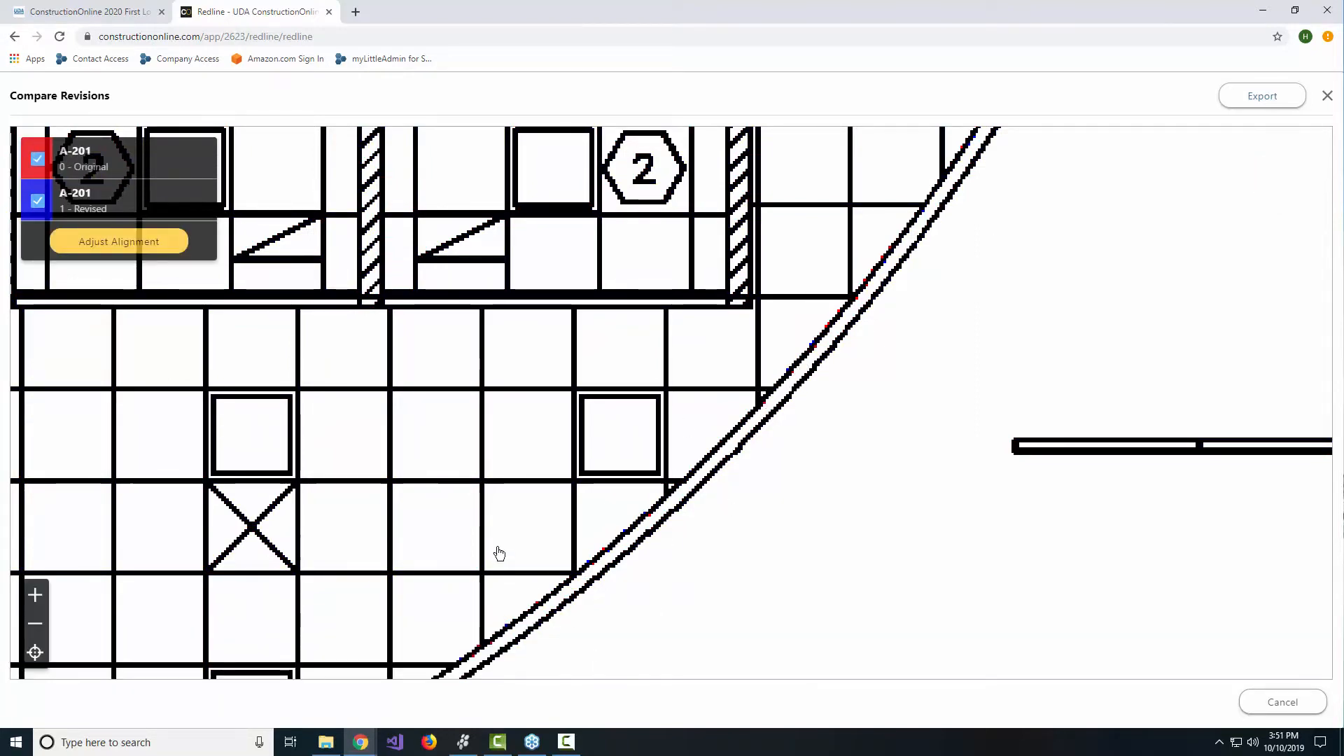
- Examine the realigned A-201 overlay across the reflected ceiling plan and the whole sheet
scroll(498, 552, "down", 4)
scroll(549, 455, "down", 5)
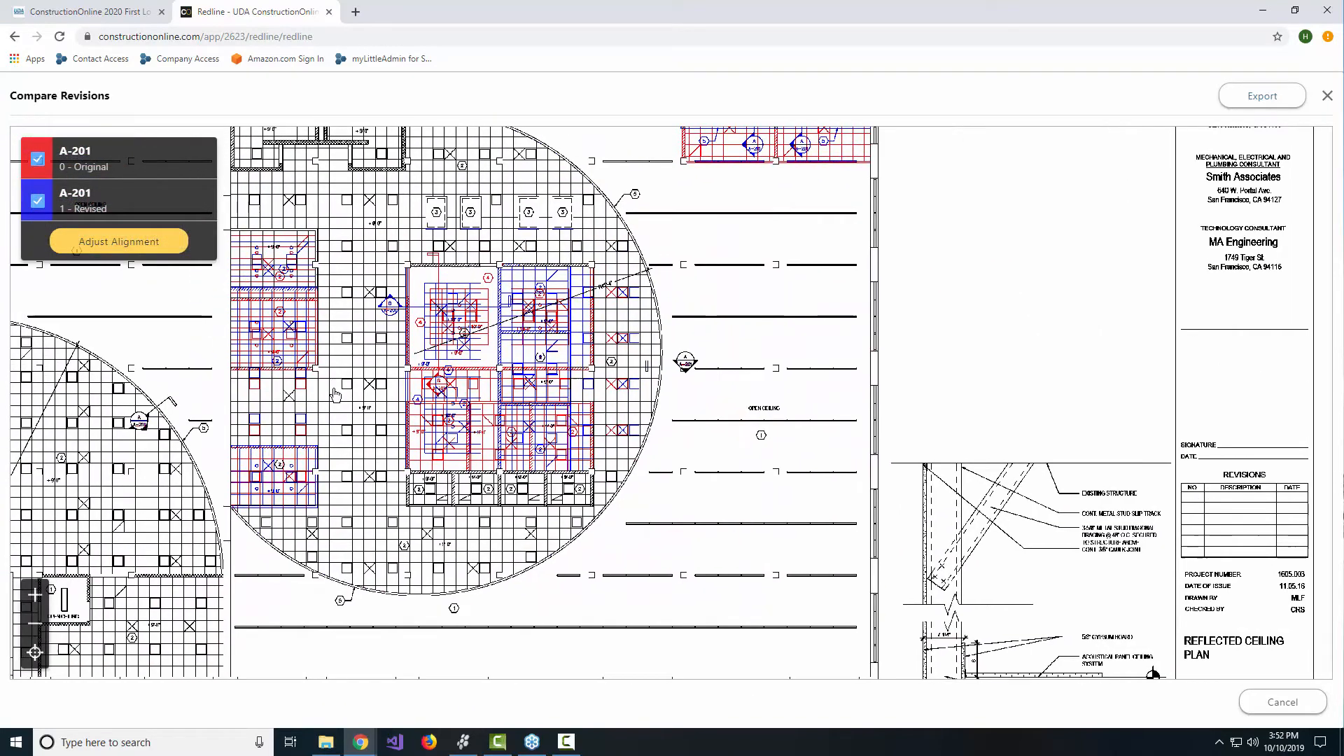
left_click_drag(336, 396, 348, 402)
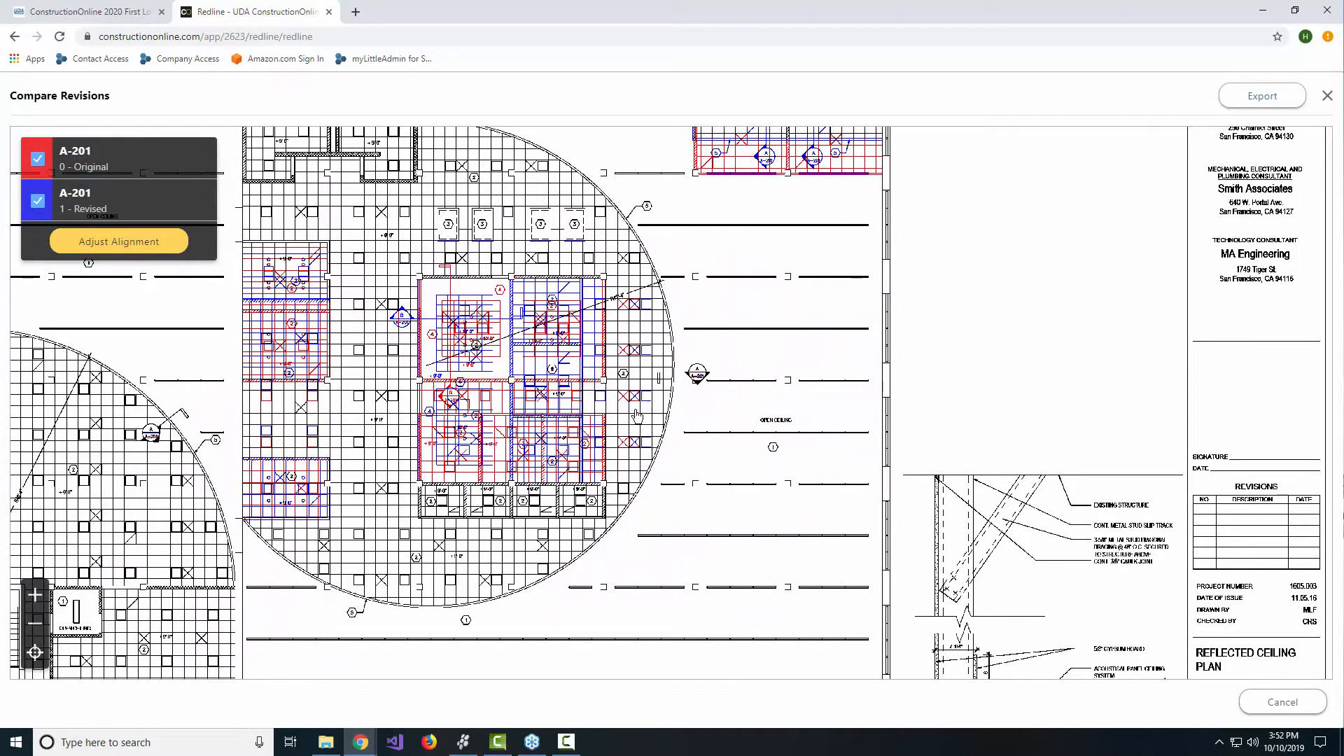
scroll(823, 553, "down", 3)
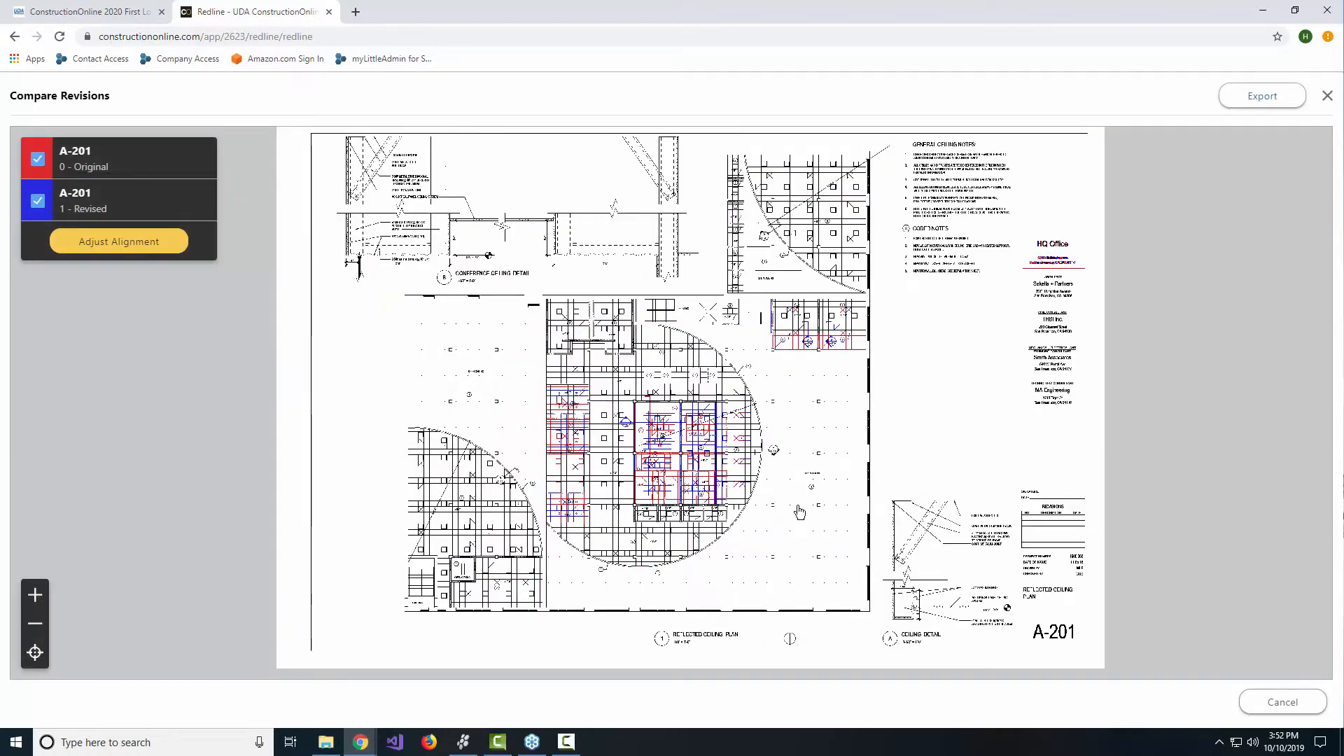
scroll(784, 505, "up", 3)
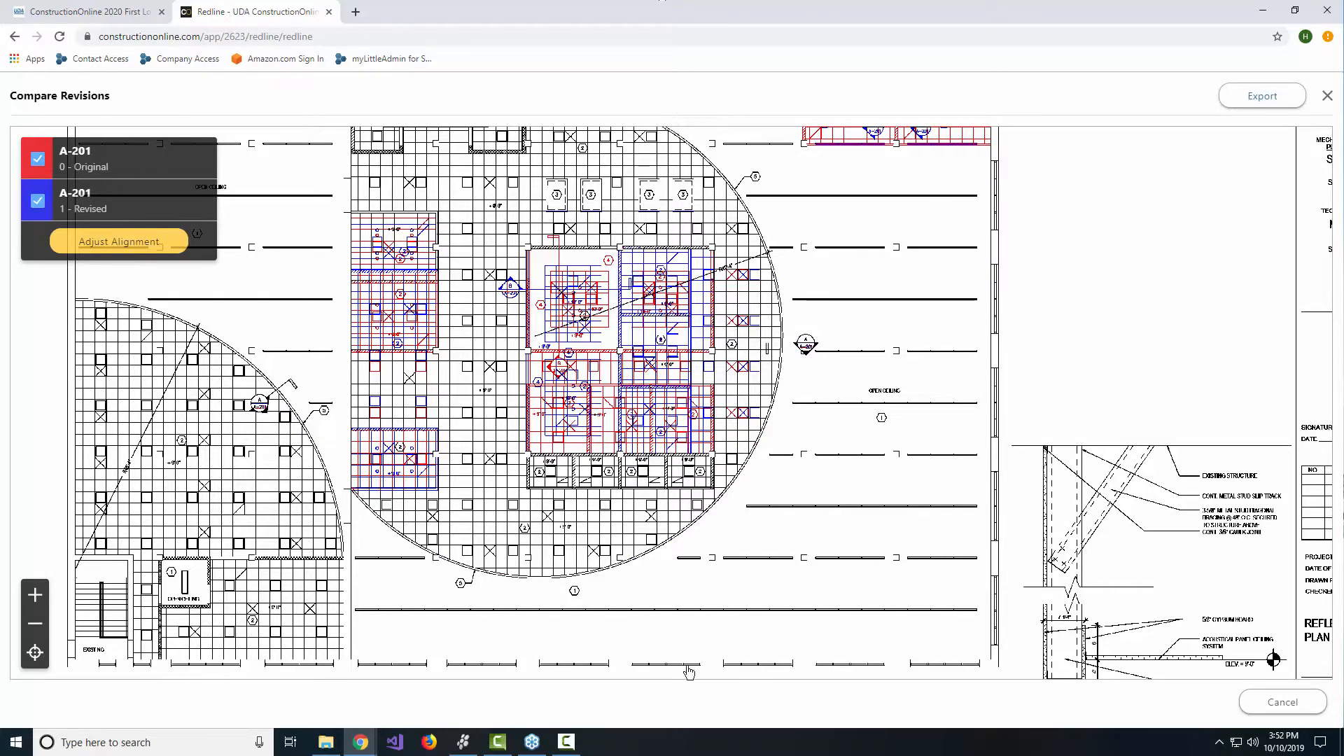
- Close the revision comparison and open the 2272 Hamilton planroom
left_click(1327, 95)
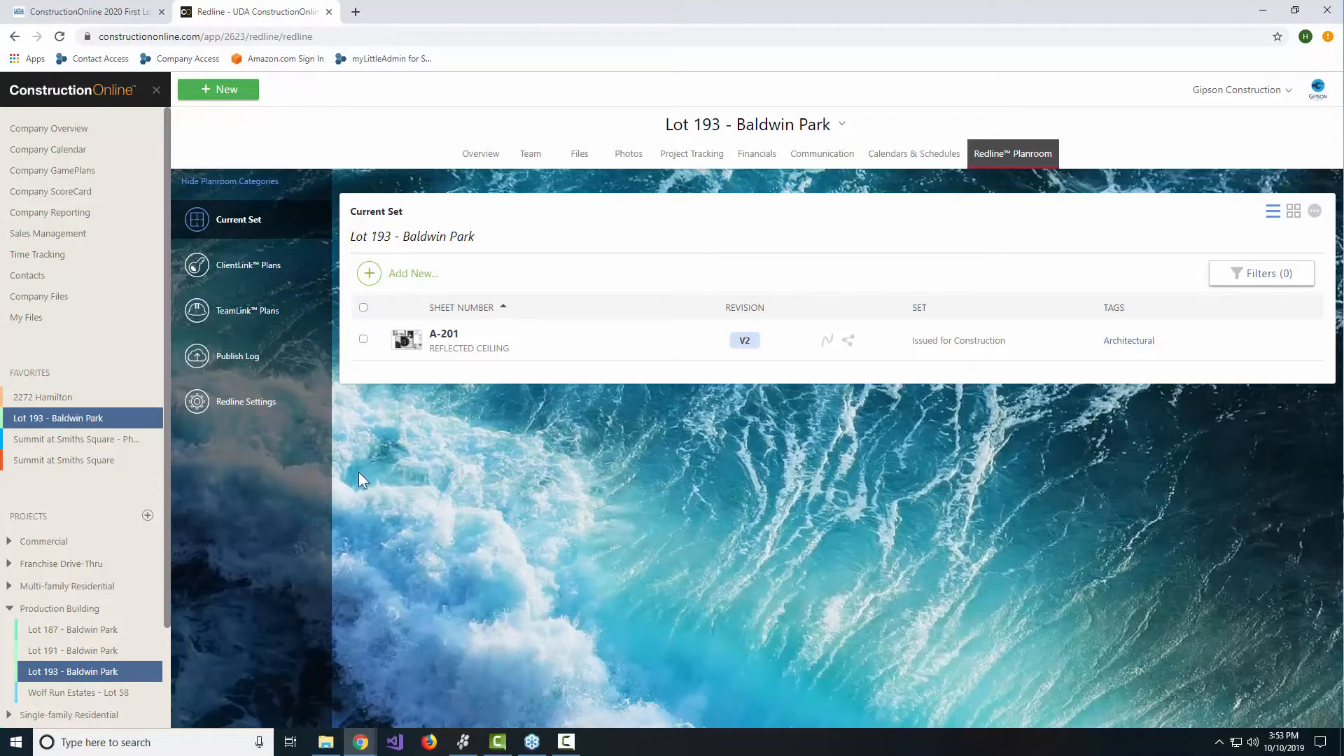
left_click(74, 396)
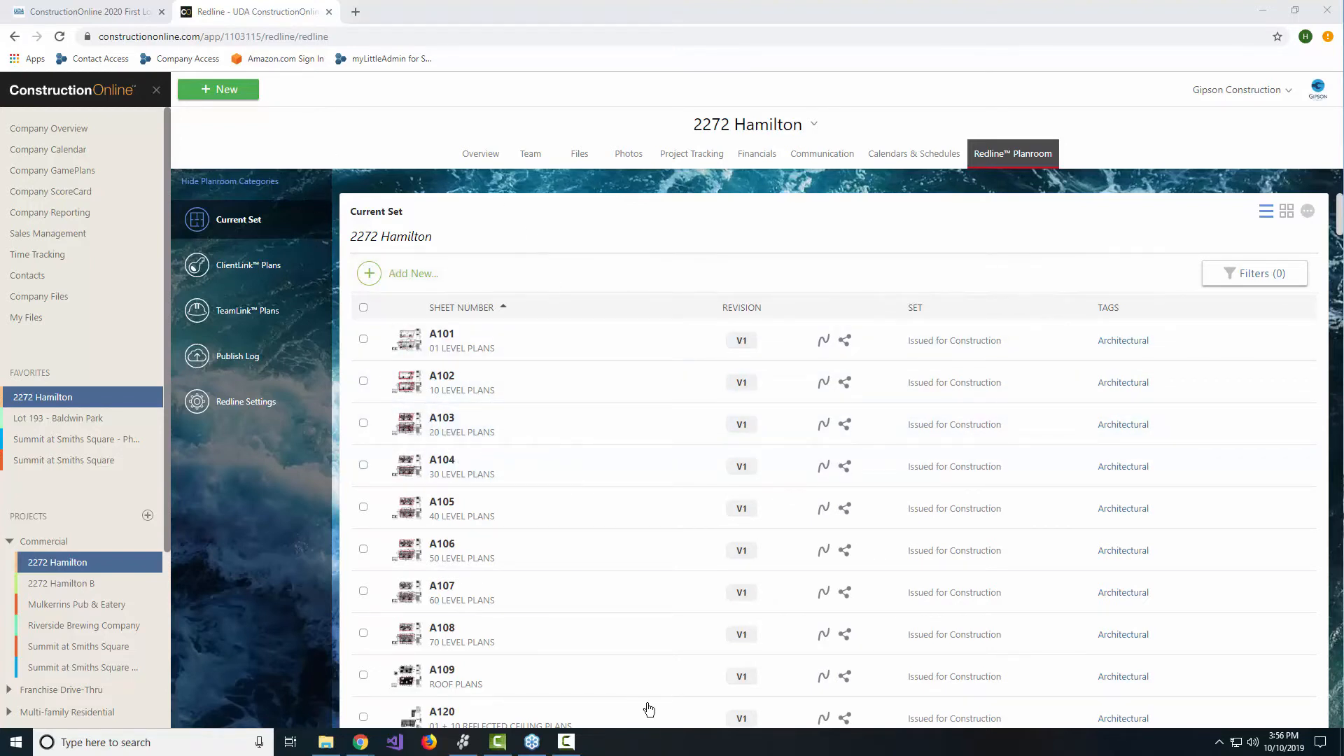
right_click(504, 509)
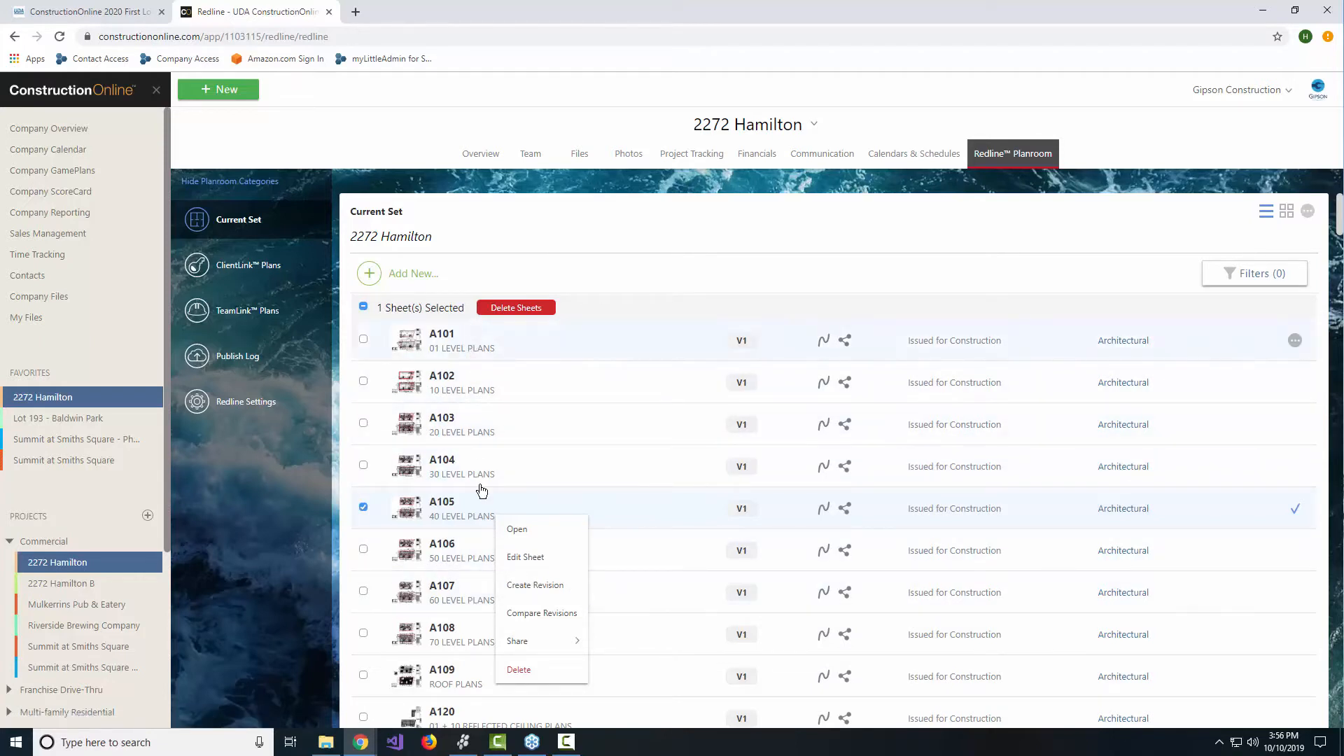
left_click(476, 289)
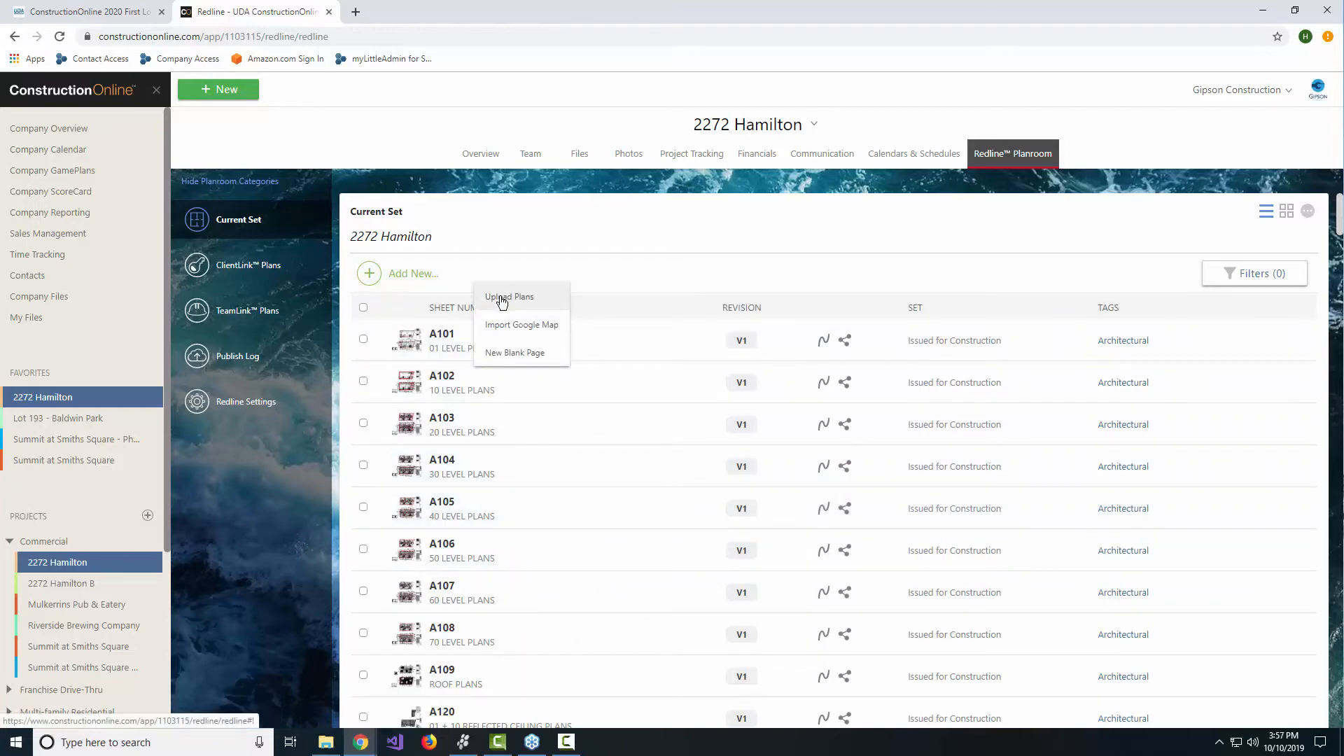
left_click(482, 295)
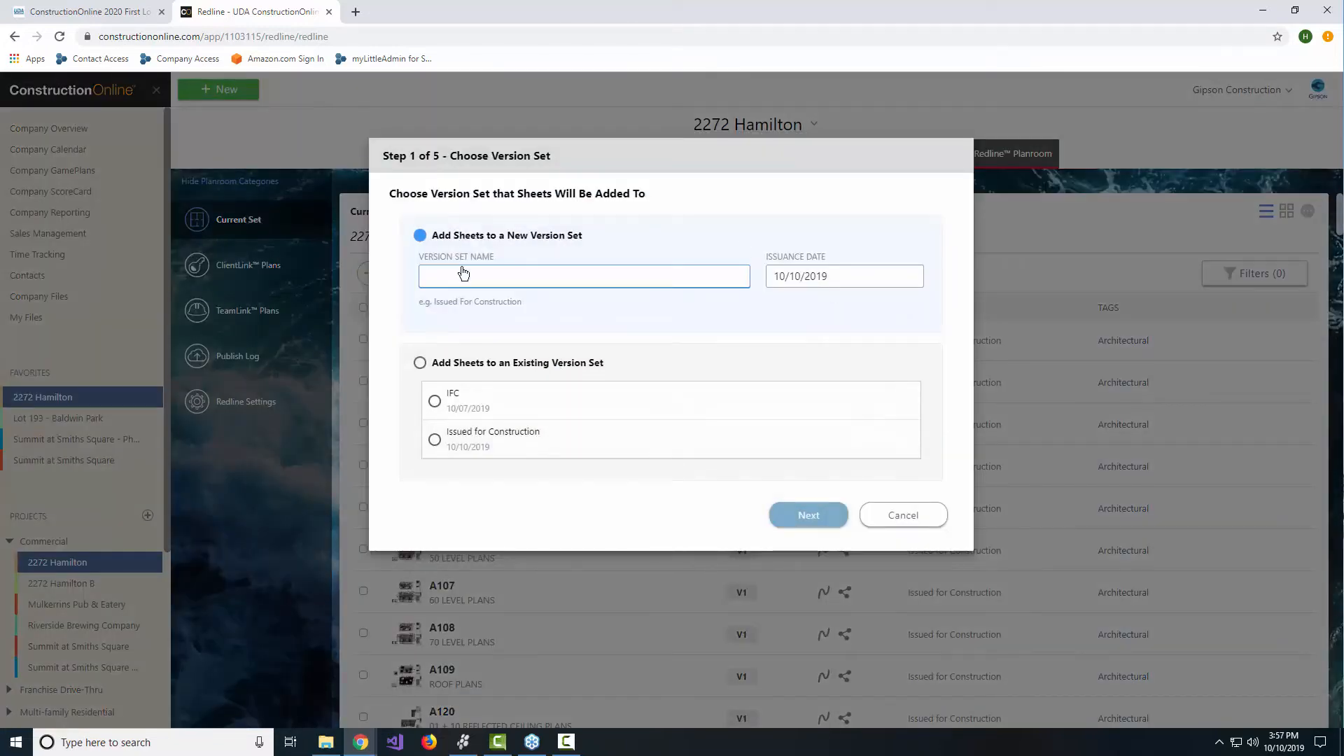
left_click(893, 522)
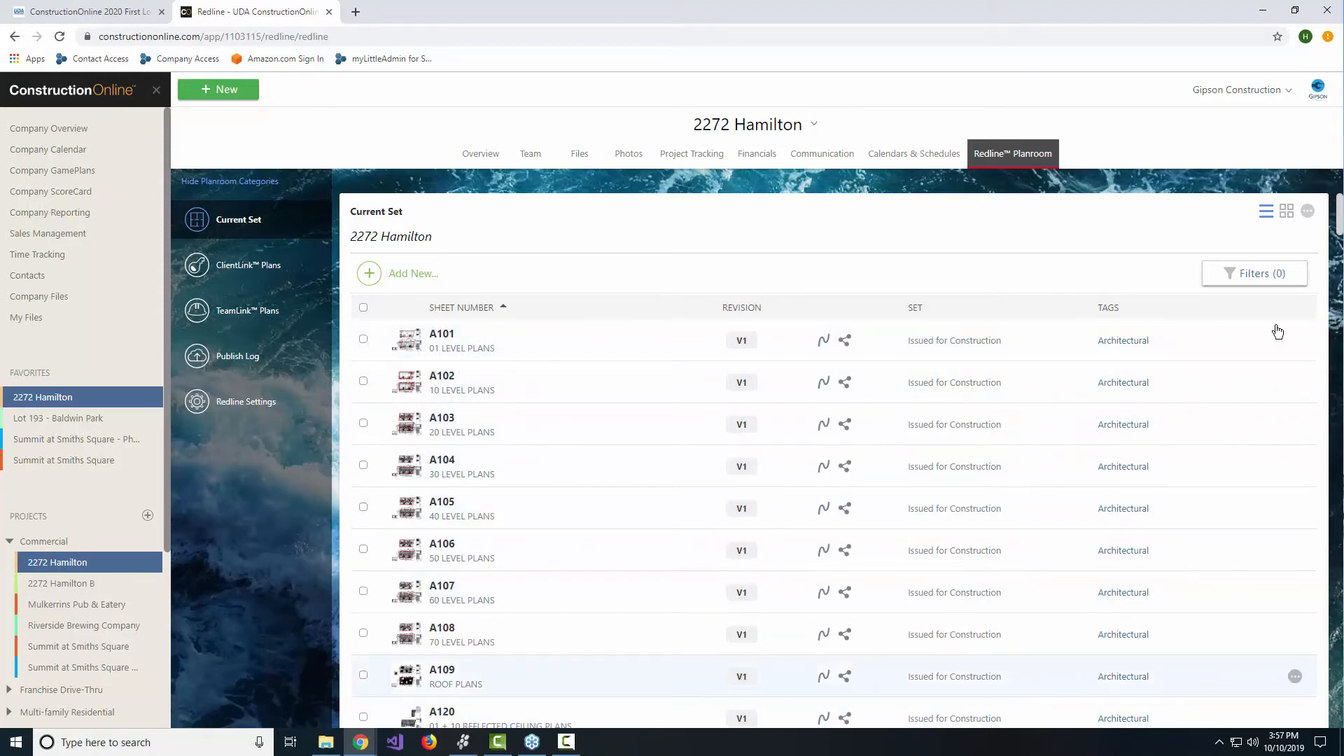
- Filter the current set by the Issued for Construction version set and close the filters
left_click(1264, 278)
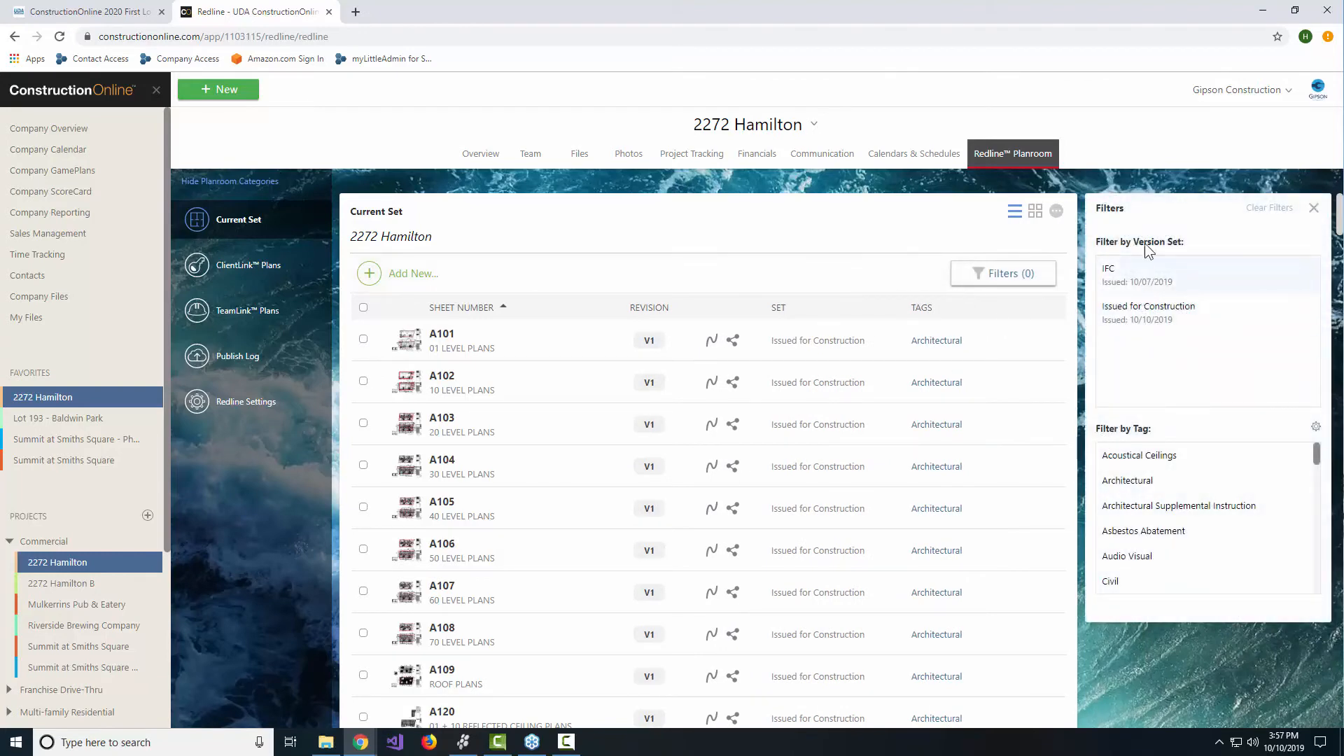
left_click(1159, 317)
left_click(1313, 209)
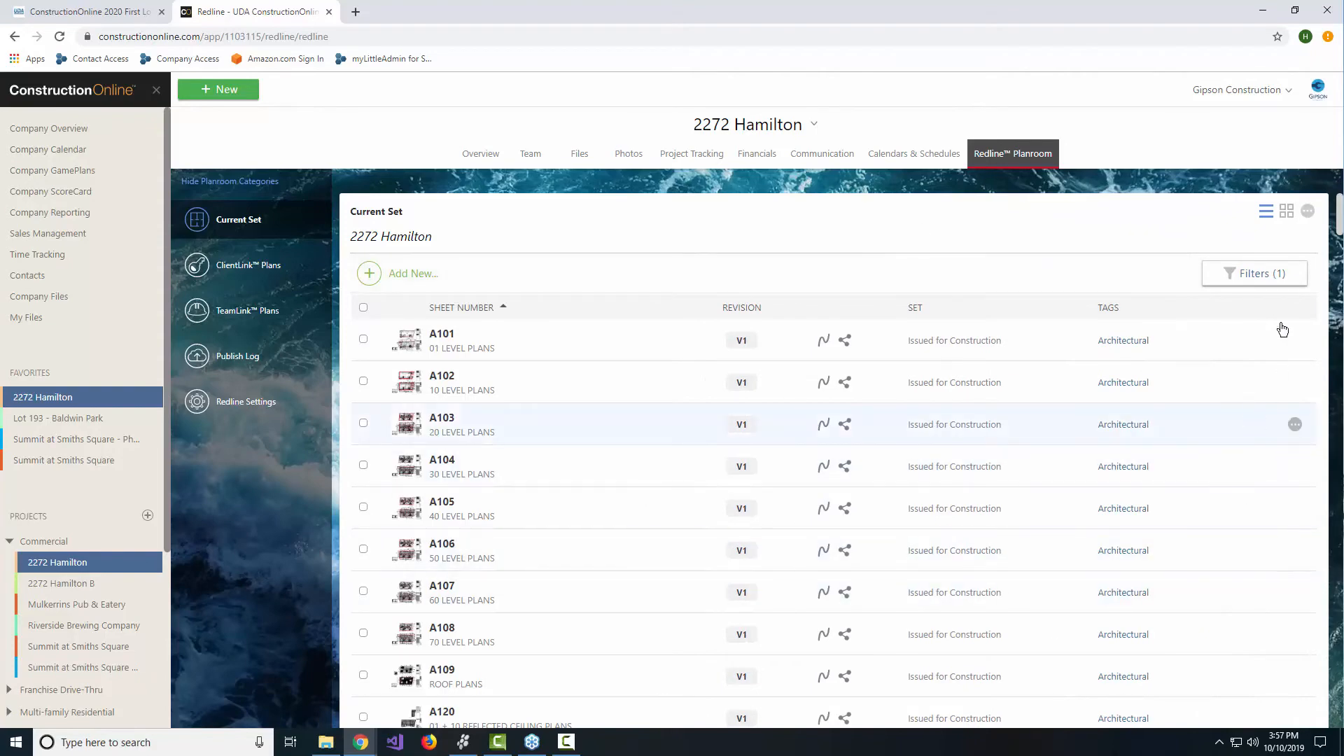
- Show the current set as thumbnails and open sheet A401 with the enlarged unit plans
left_click(1287, 212)
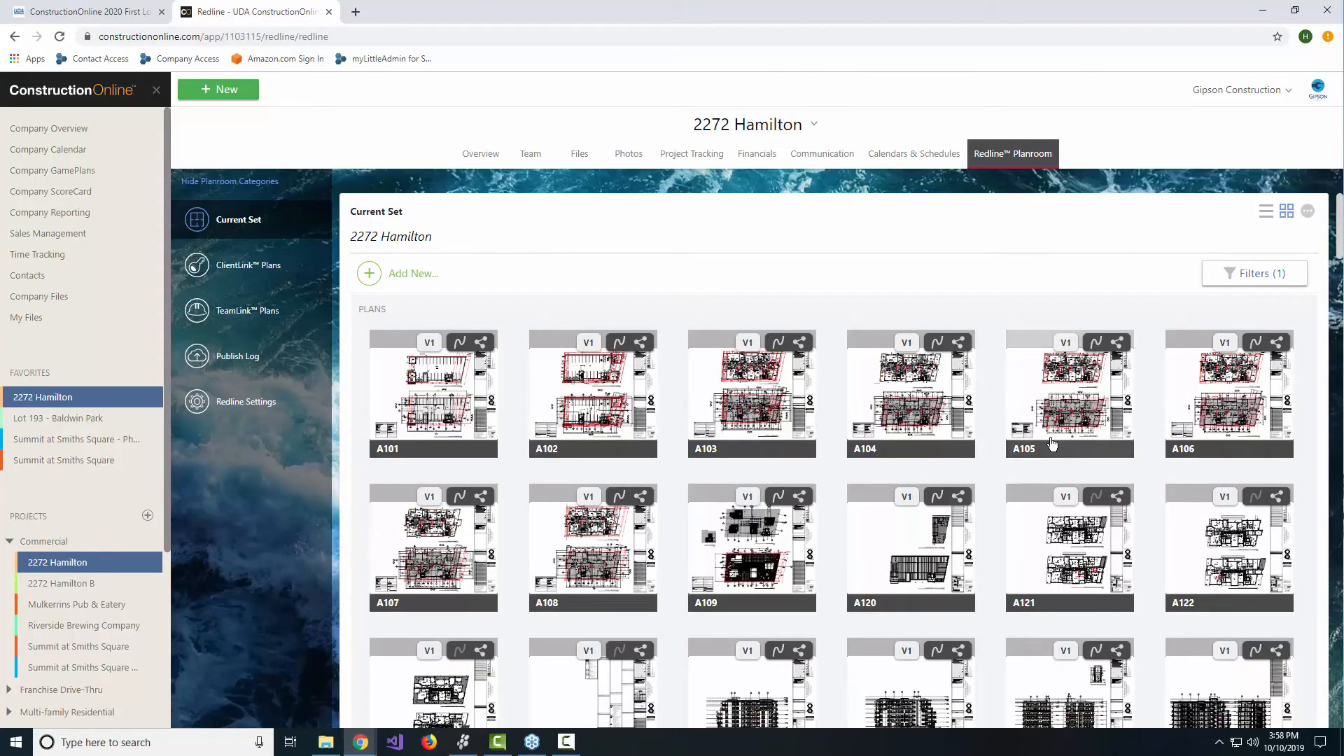
scroll(1001, 441, "down", 4)
scroll(1010, 453, "down", 3)
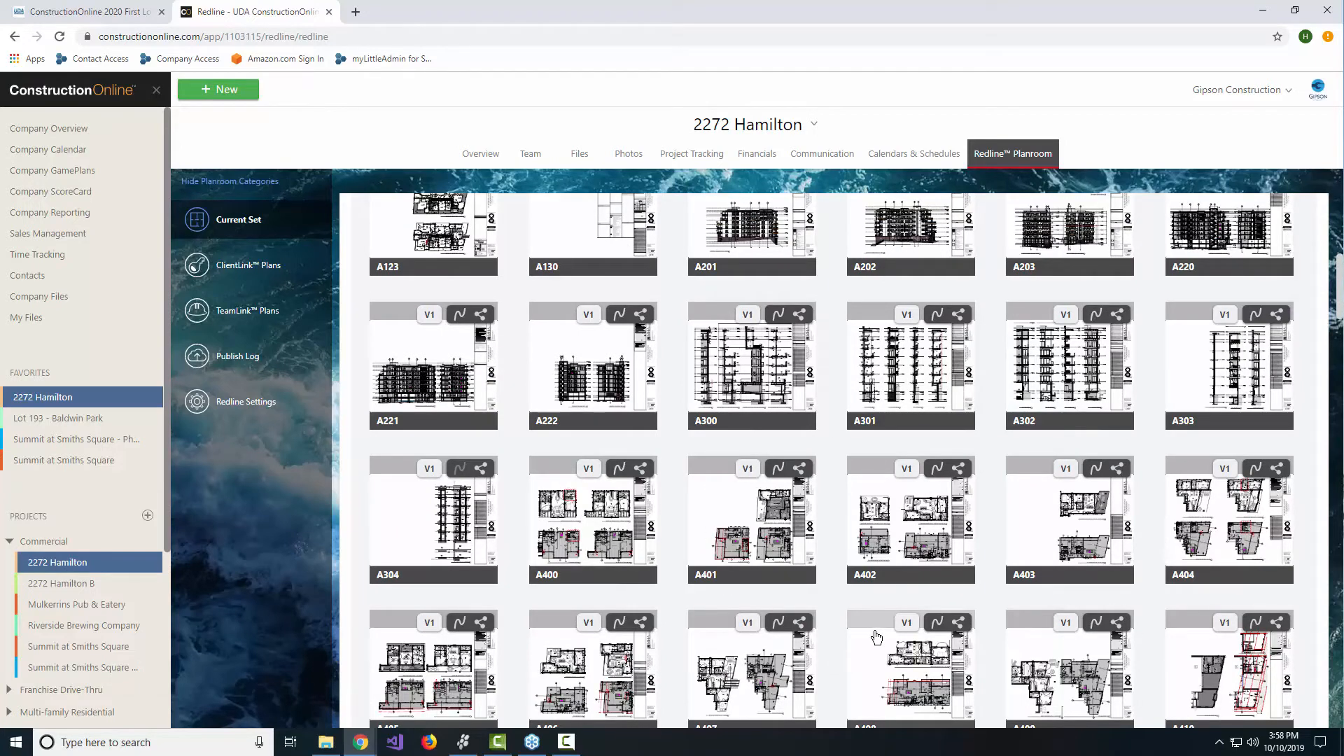
left_click(756, 550)
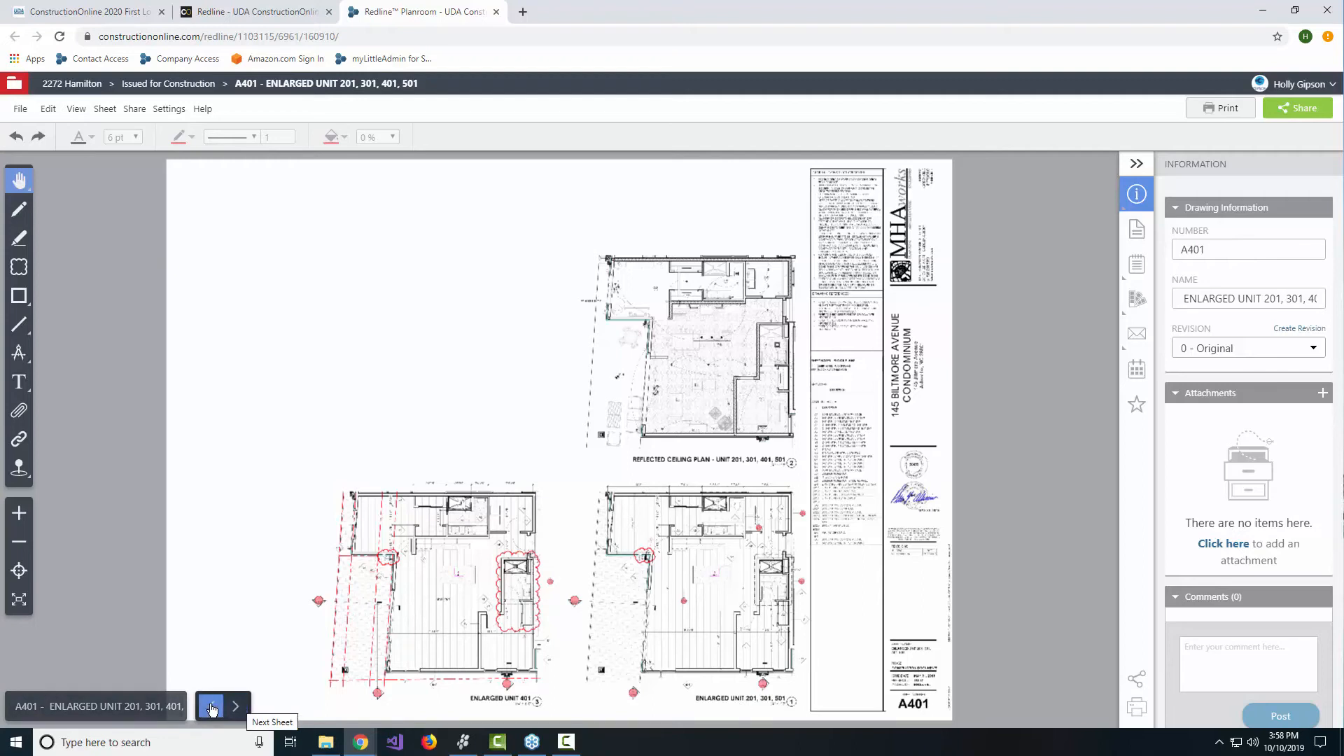
- Browse the project's sheet list from within the open A401 drawing
left_click(77, 706)
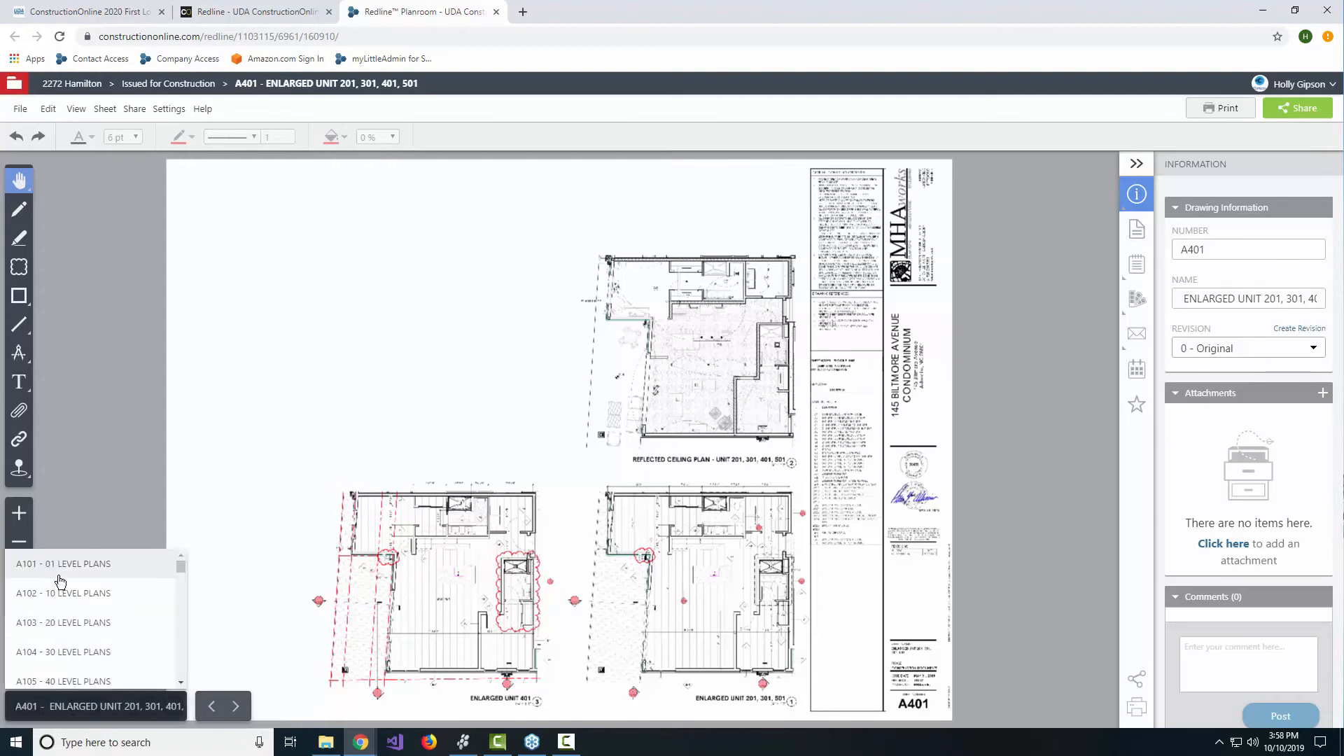
scroll(73, 616, "down", 5)
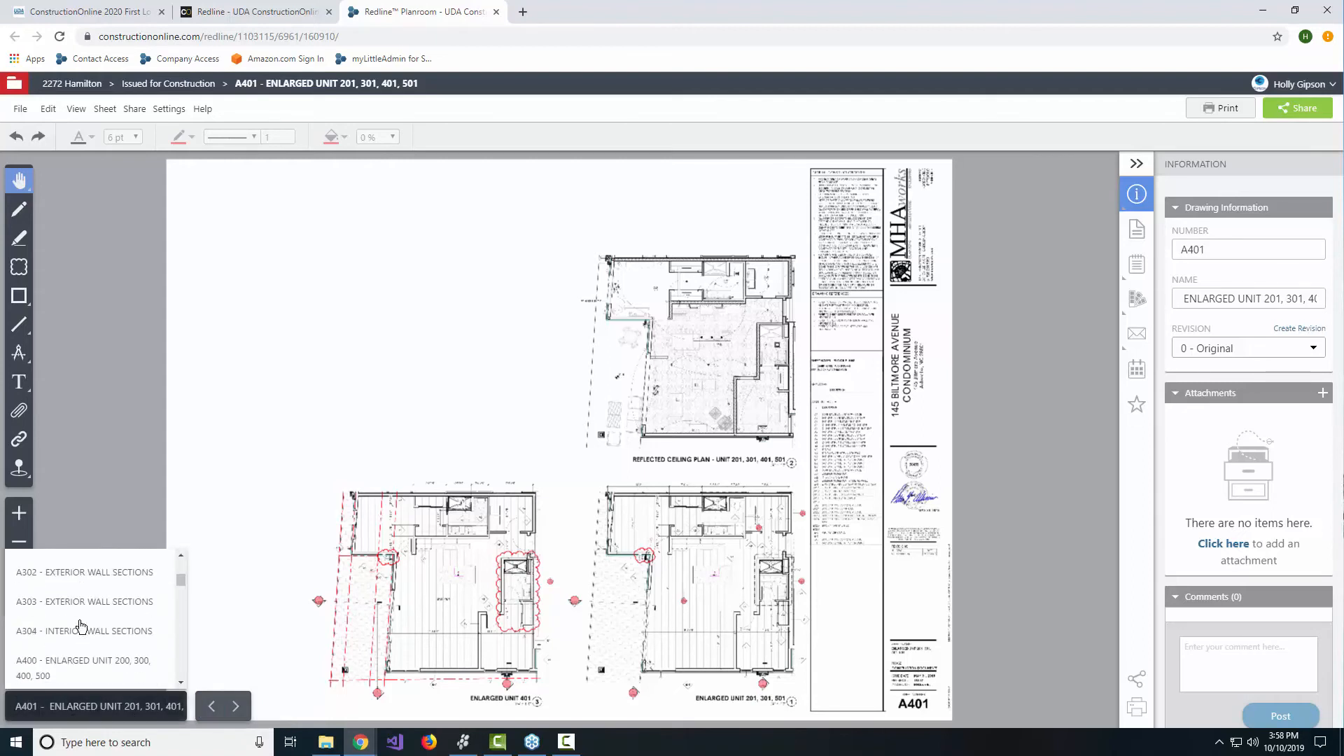
scroll(81, 625, "down", 5)
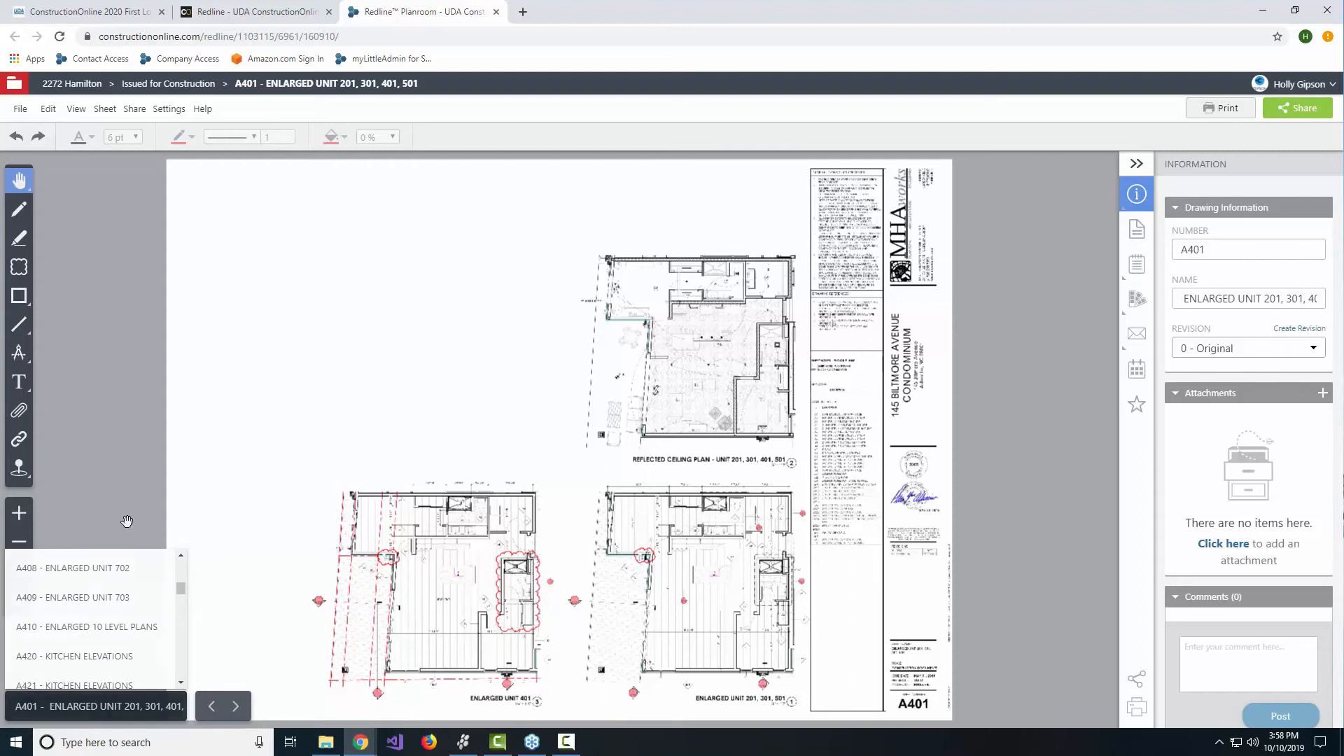
scroll(112, 602, "down", 3)
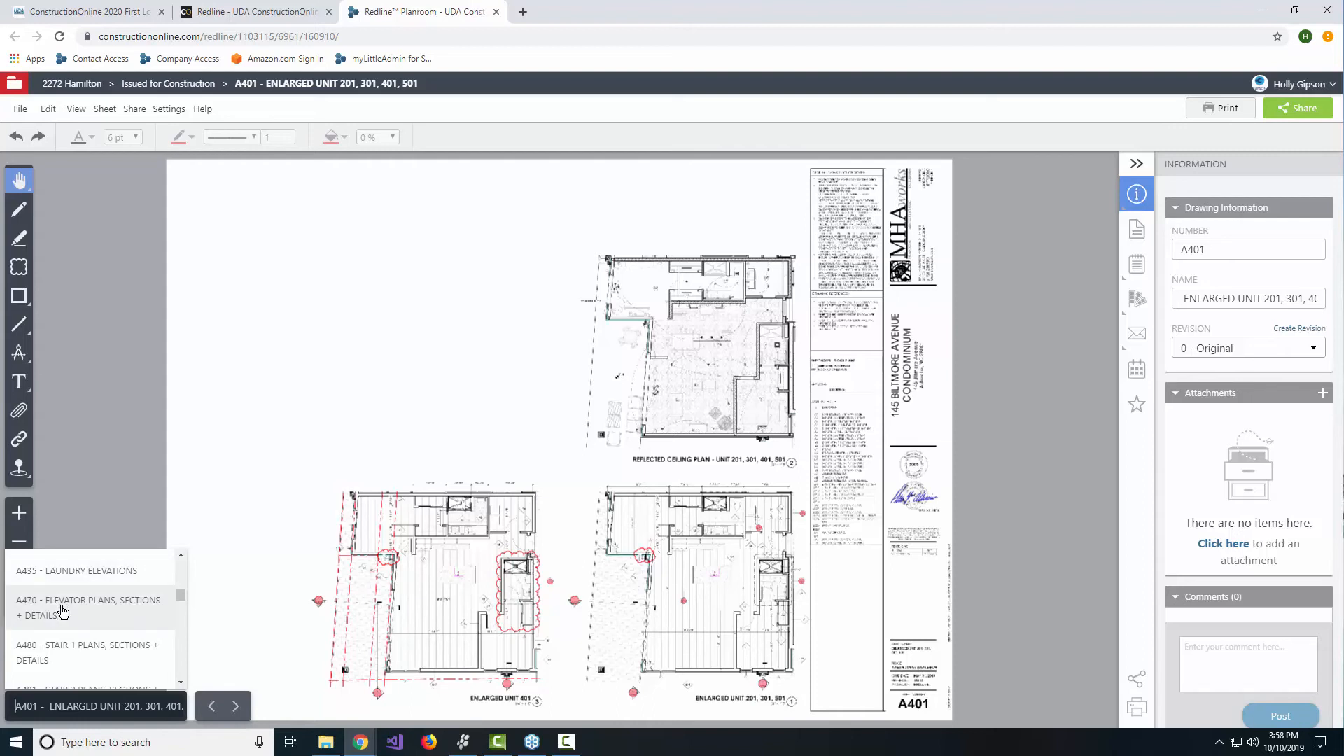
scroll(140, 609, "down", 5)
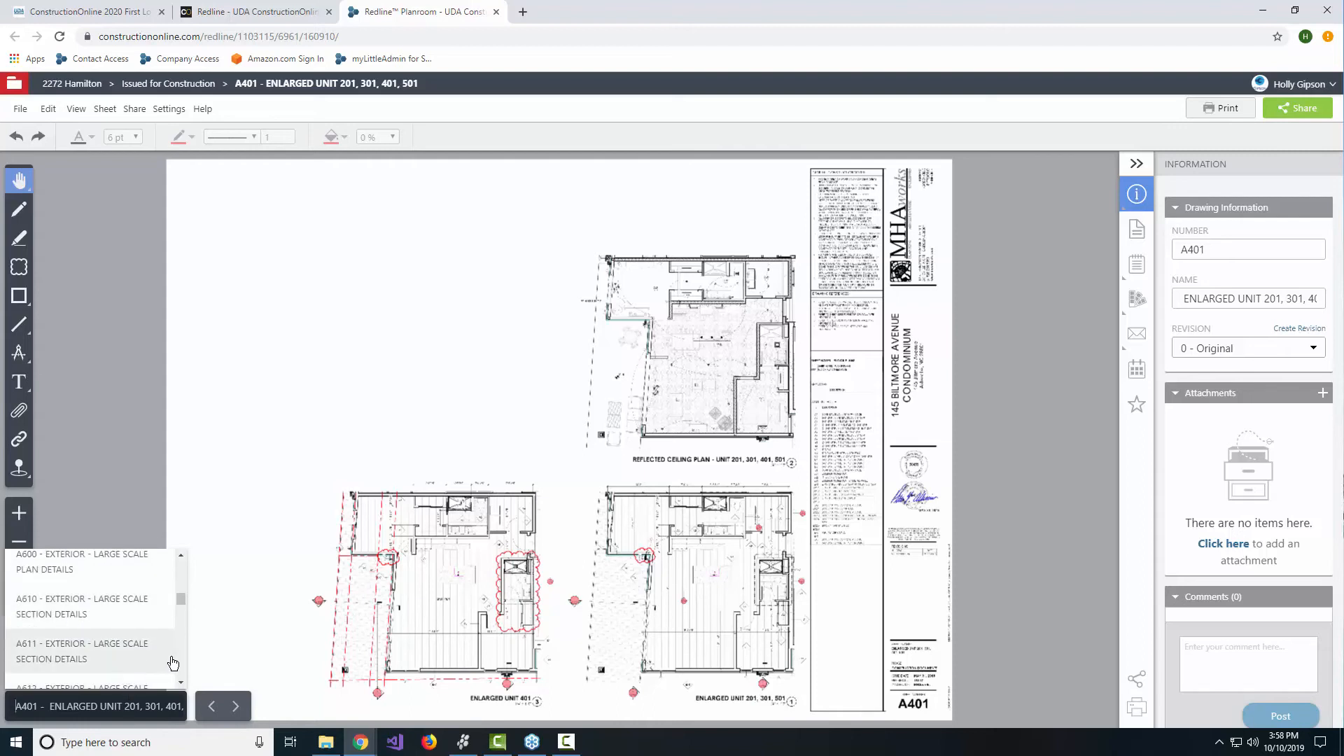